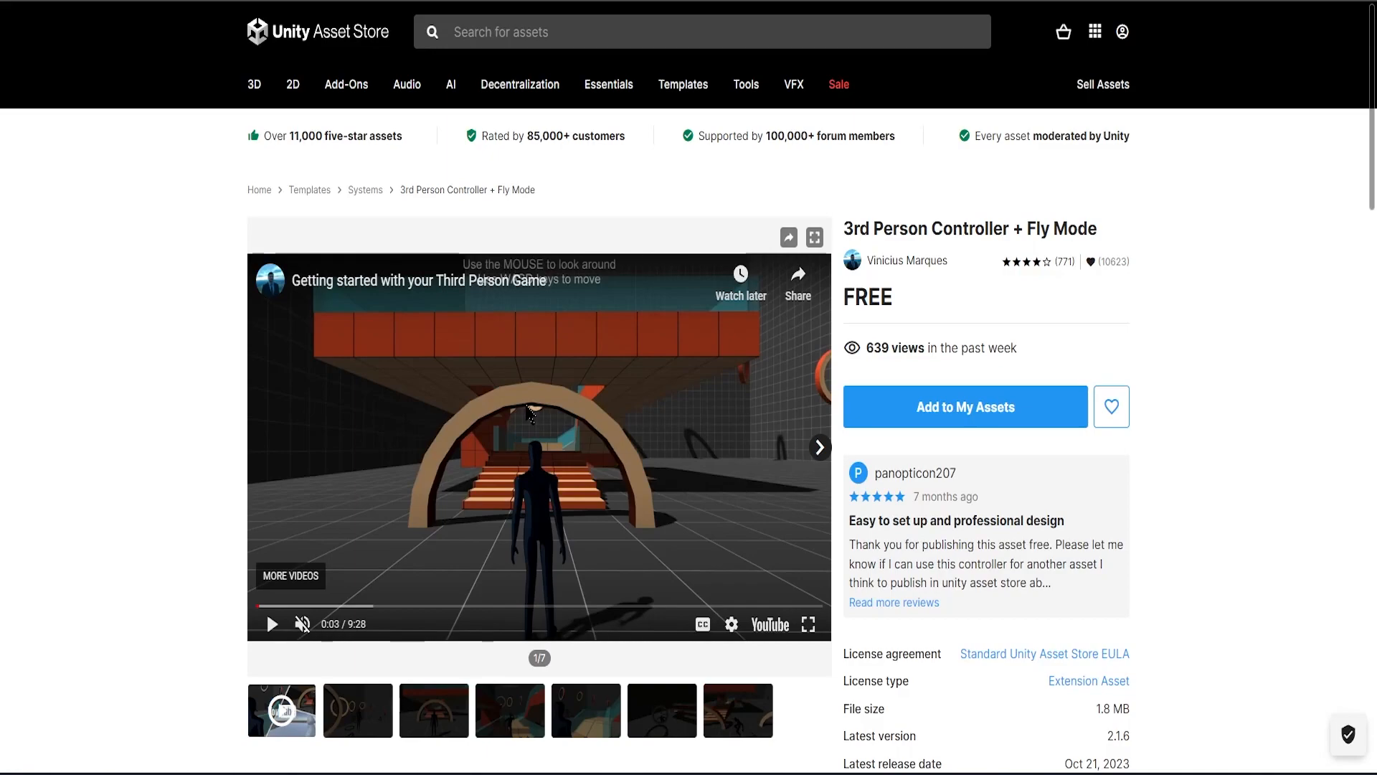
- Add the free 3rd Person Controller + Fly Mode asset to My Assets, and close the Package Manager in Unity
click(937, 413)
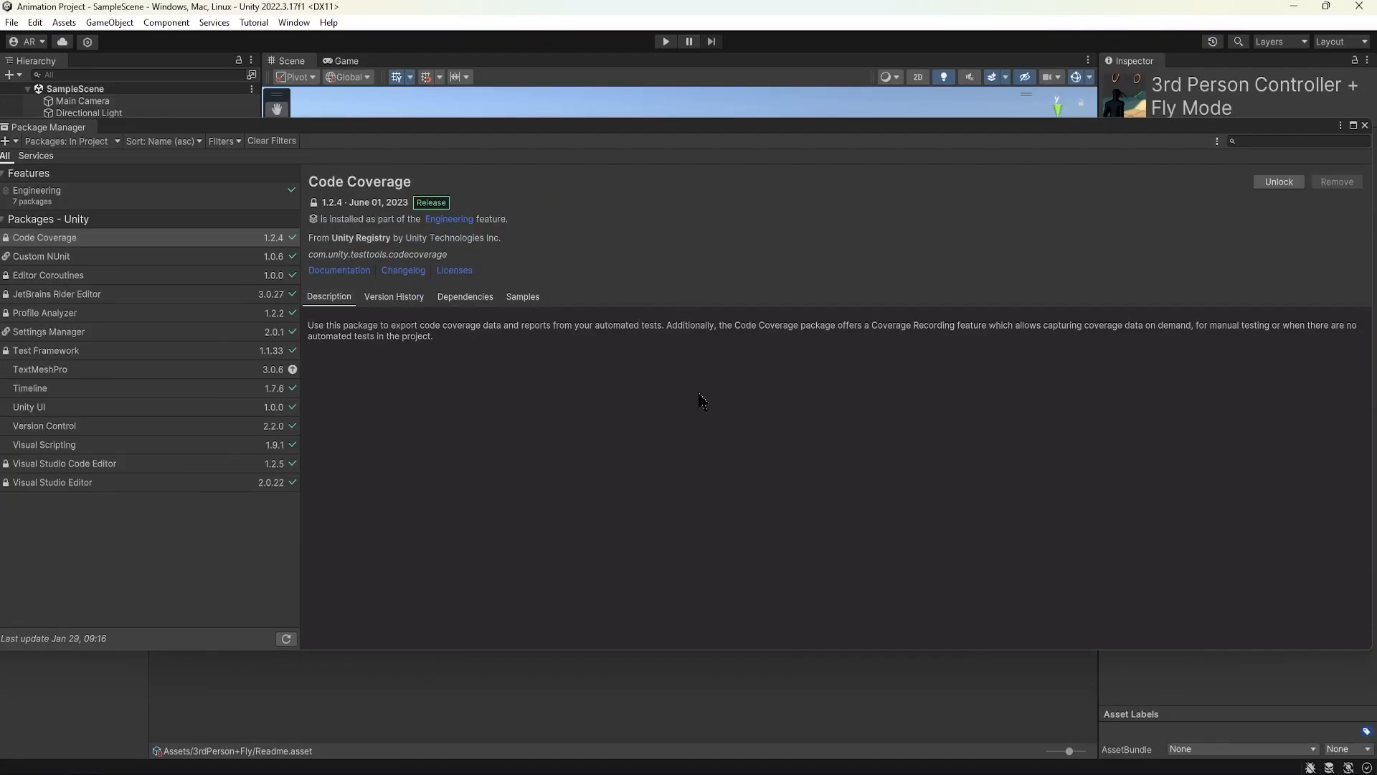
click(1365, 125)
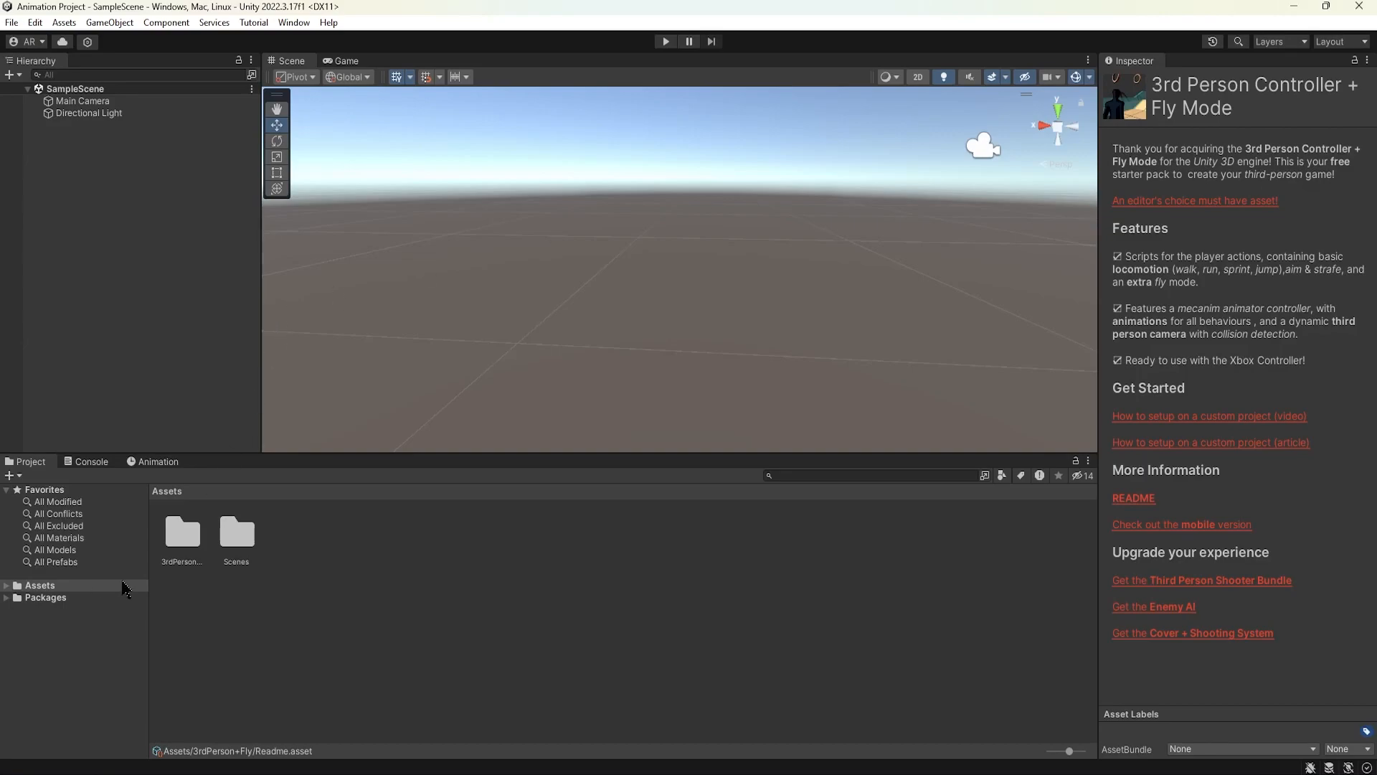
- Open the project's 3rdPerson+Fly folder and read the control mappings in its README PDF, closing the document when done
click(58, 586)
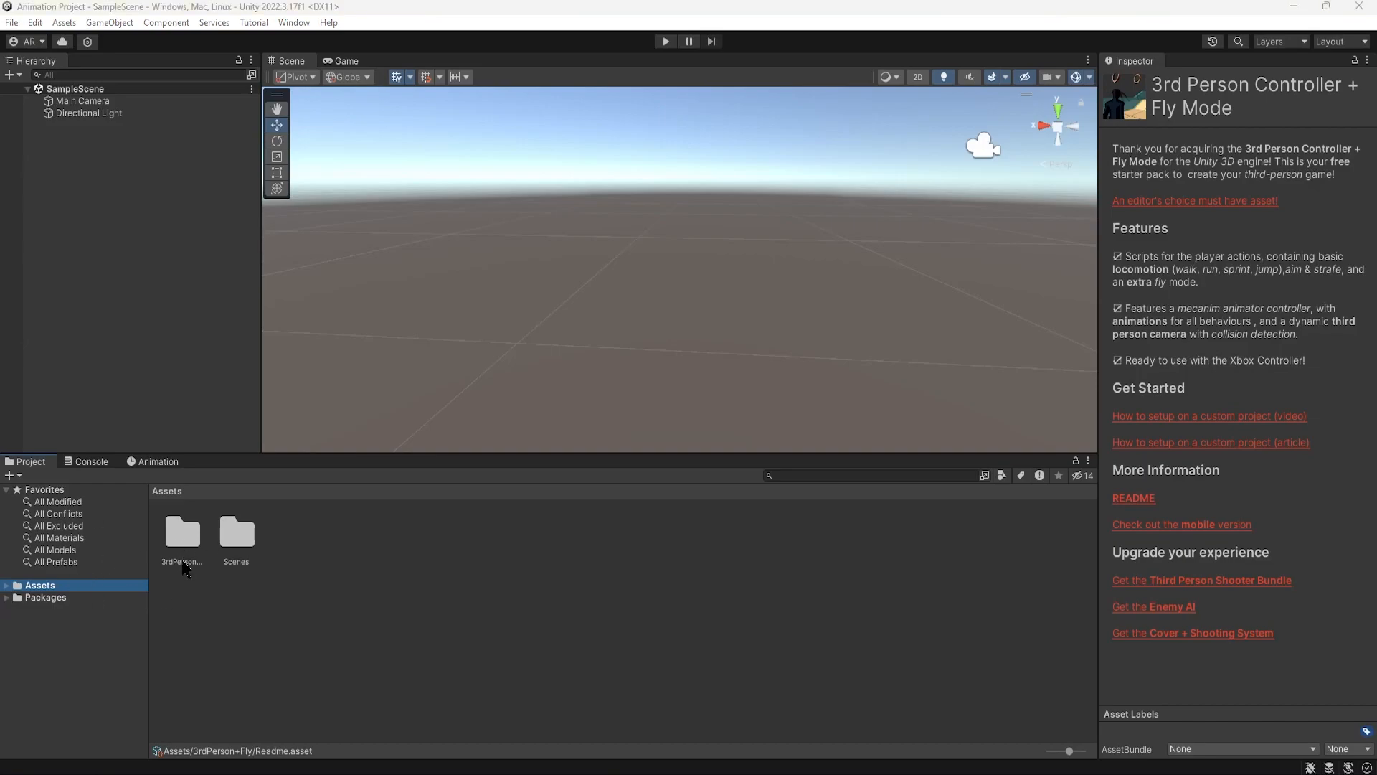
double_click(181, 534)
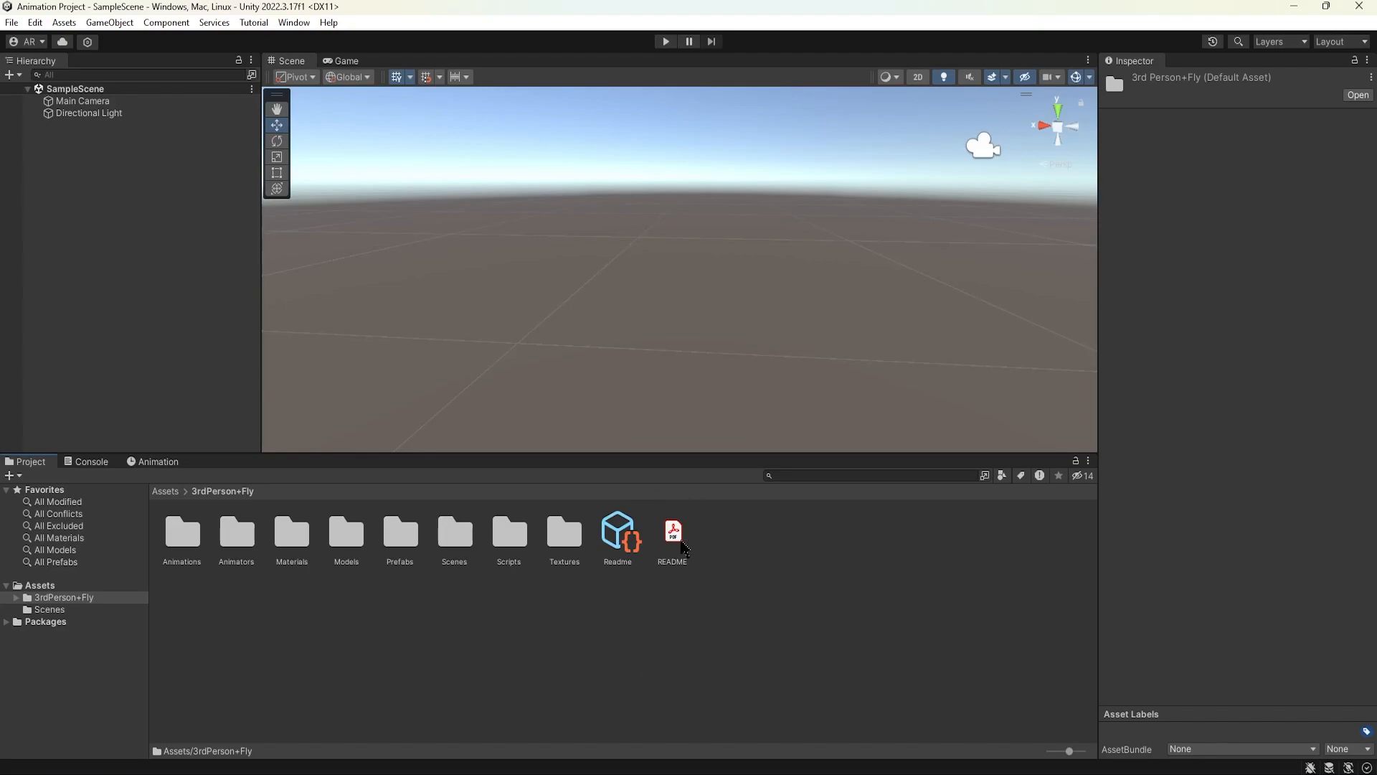
click(678, 541)
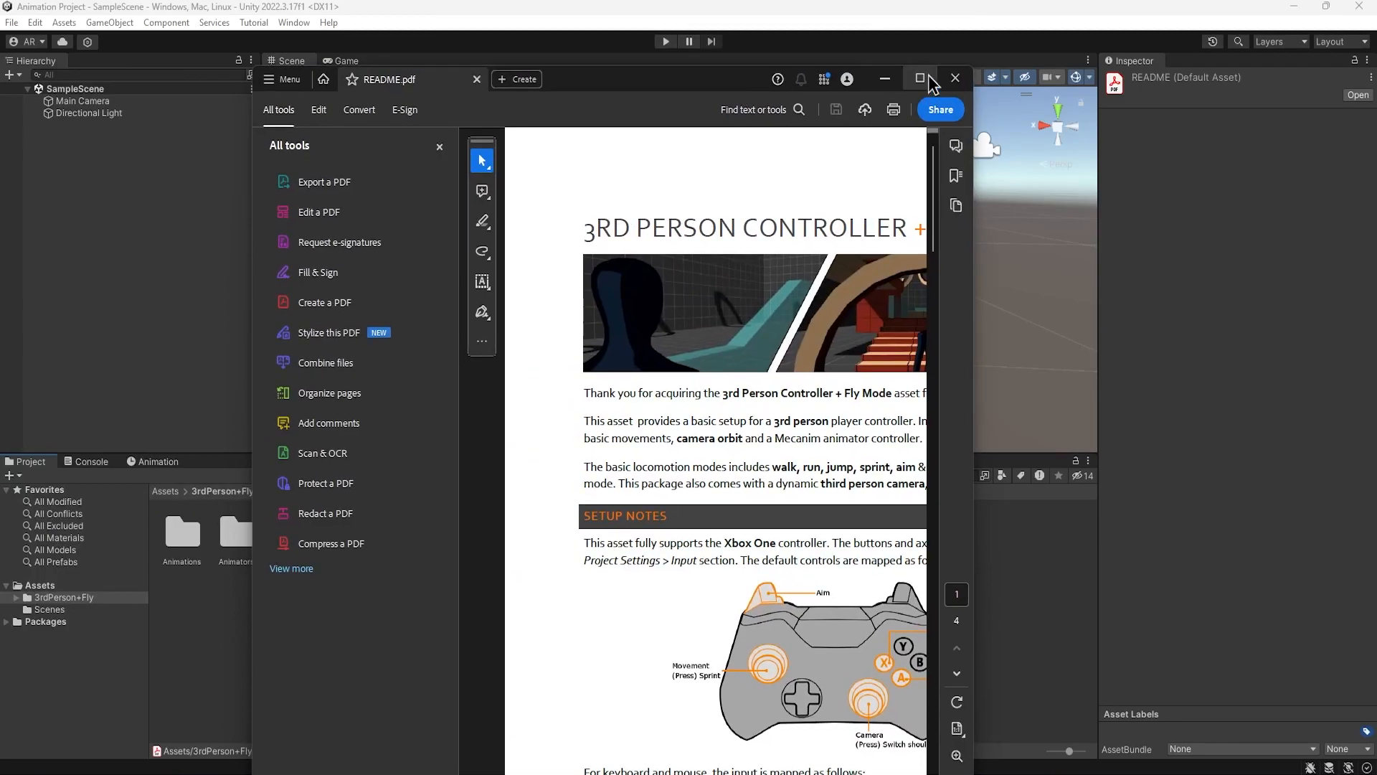
click(930, 75)
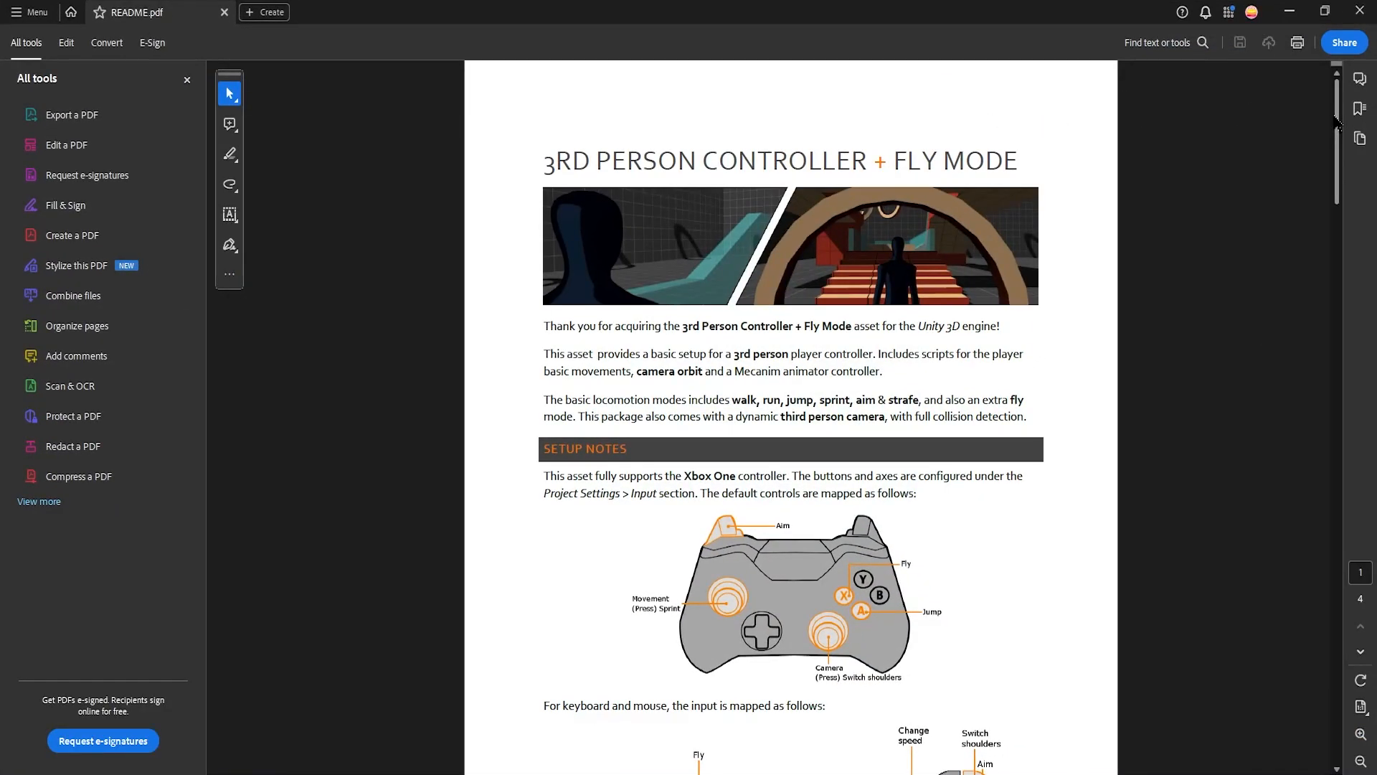
drag(1336, 122, 1358, 85)
click(1370, 11)
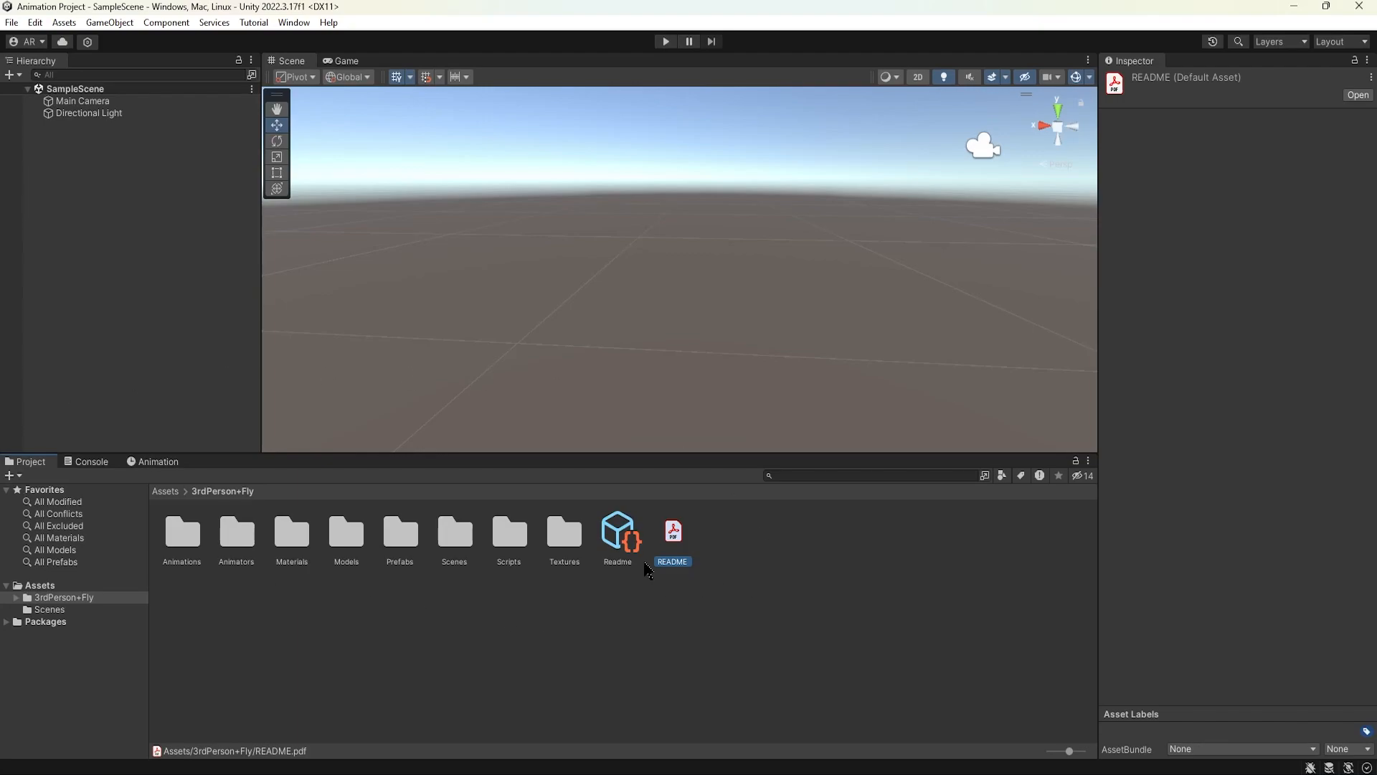
- Open the 3rdPerson+Fly demo scene from the asset's own Scenes folder
double_click(463, 536)
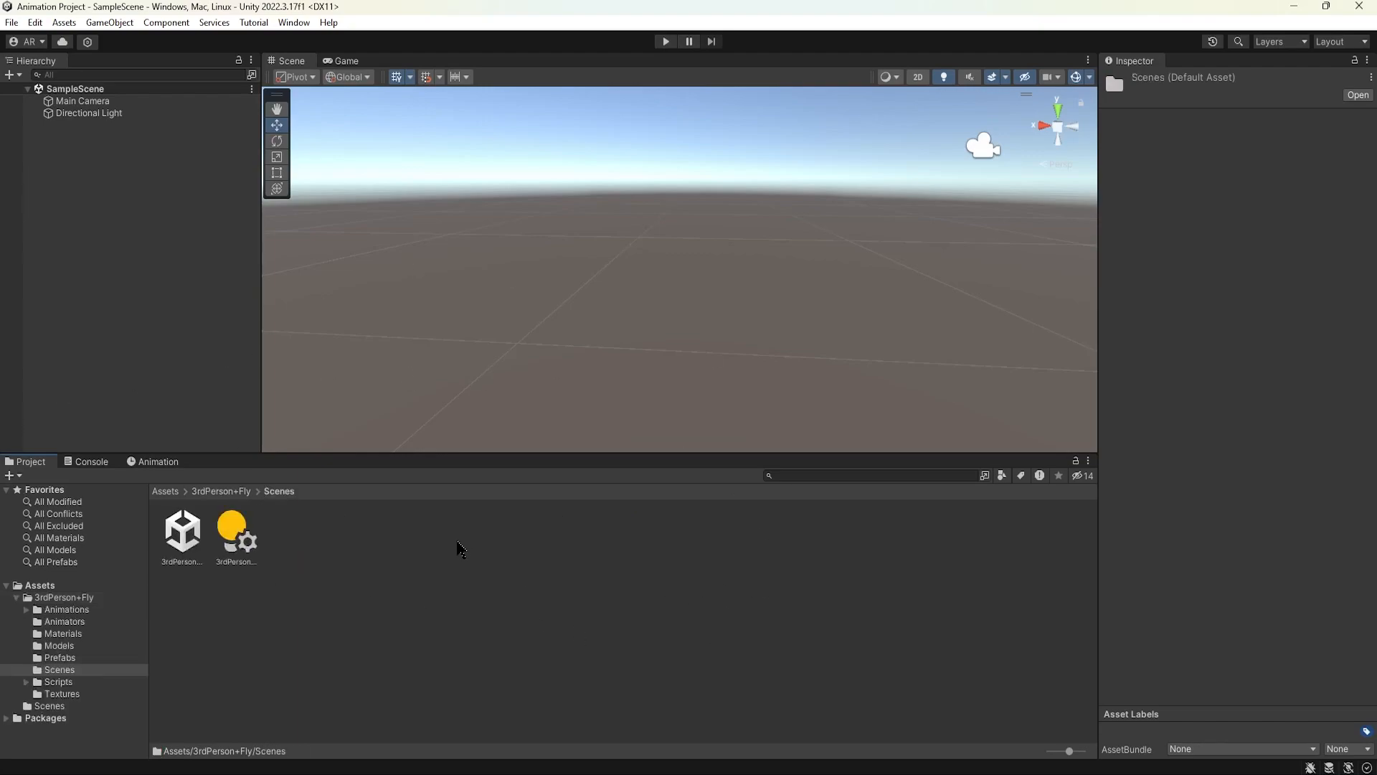
click(183, 540)
double_click(183, 539)
- Select the shadow character in the demo scene and widen the Inspector to show its components
scroll(679, 277, down, 5)
right_drag(621, 246, 165, 180)
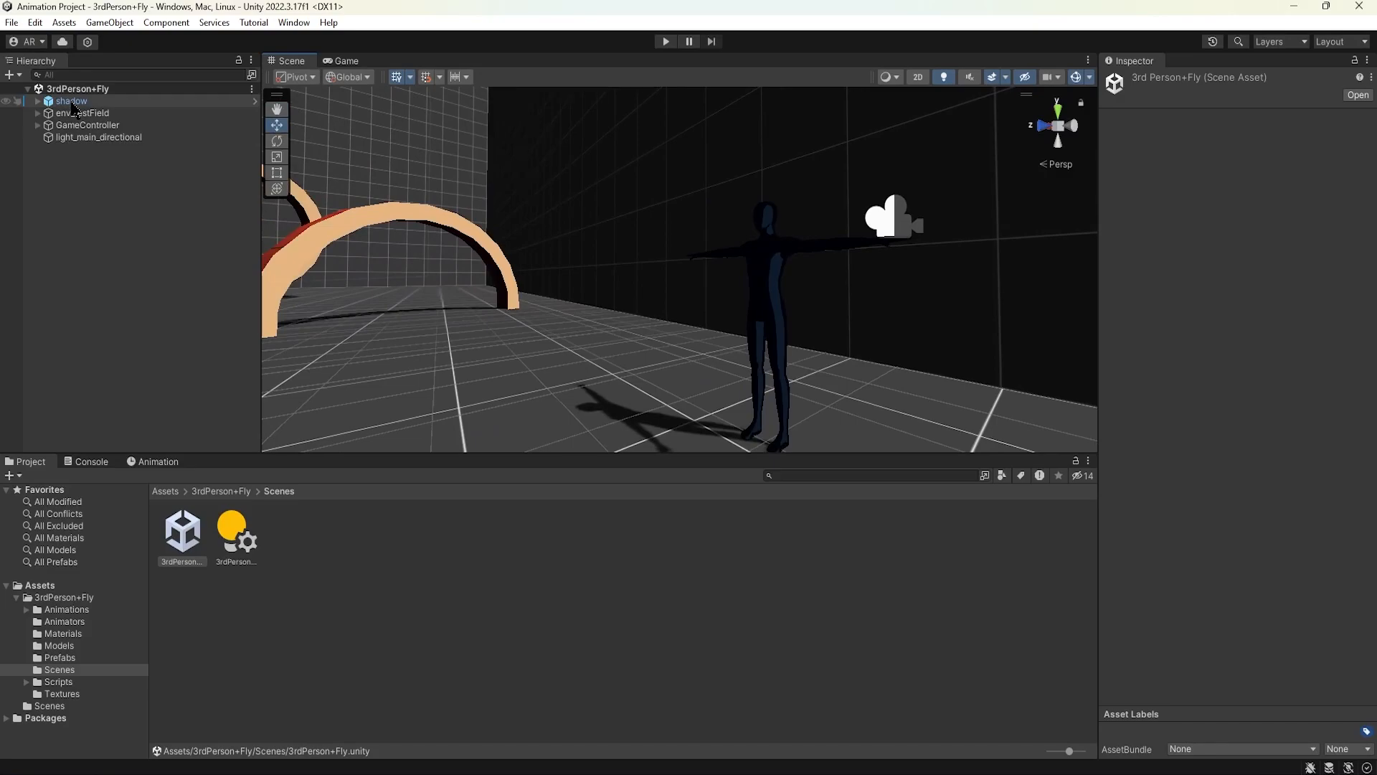
alt+drag(700, 310, 815, 354)
middle_drag(816, 354, 686, 349)
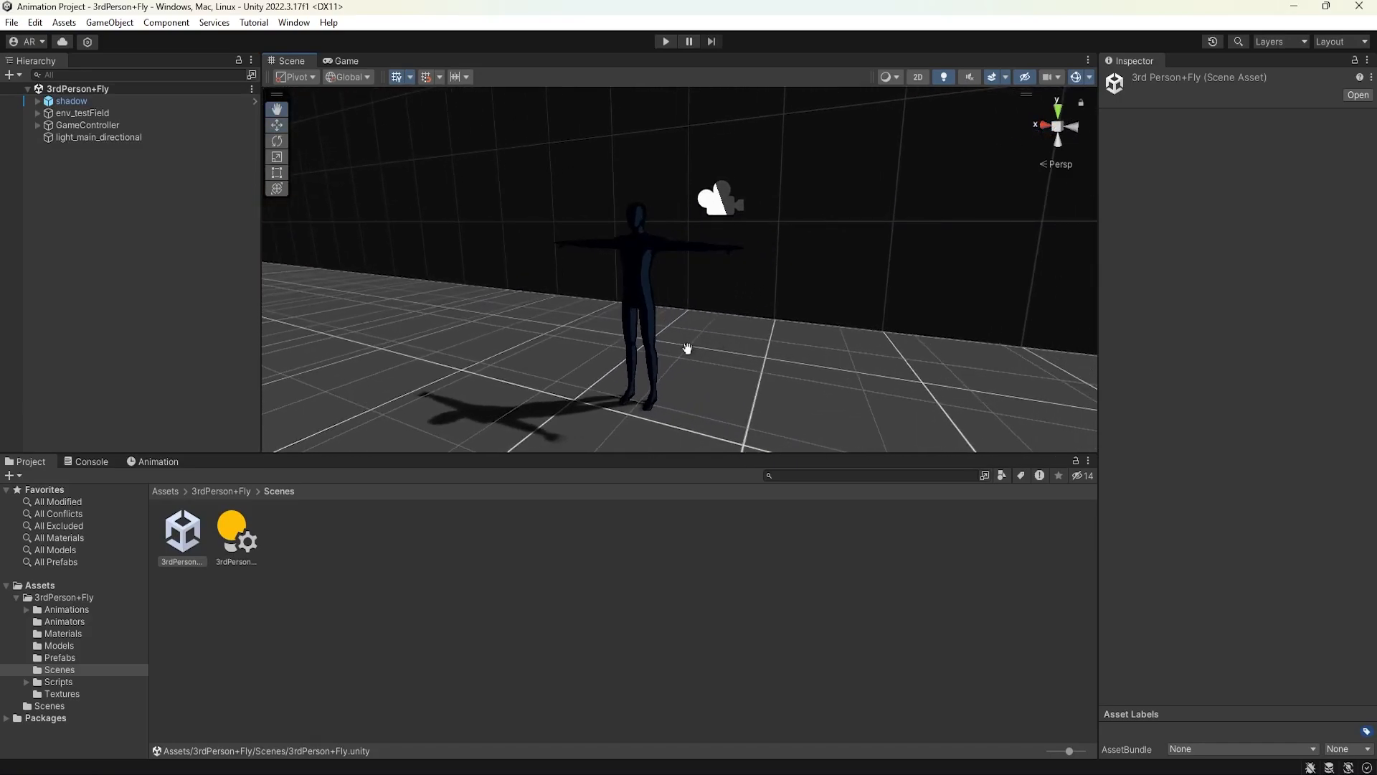
click(72, 101)
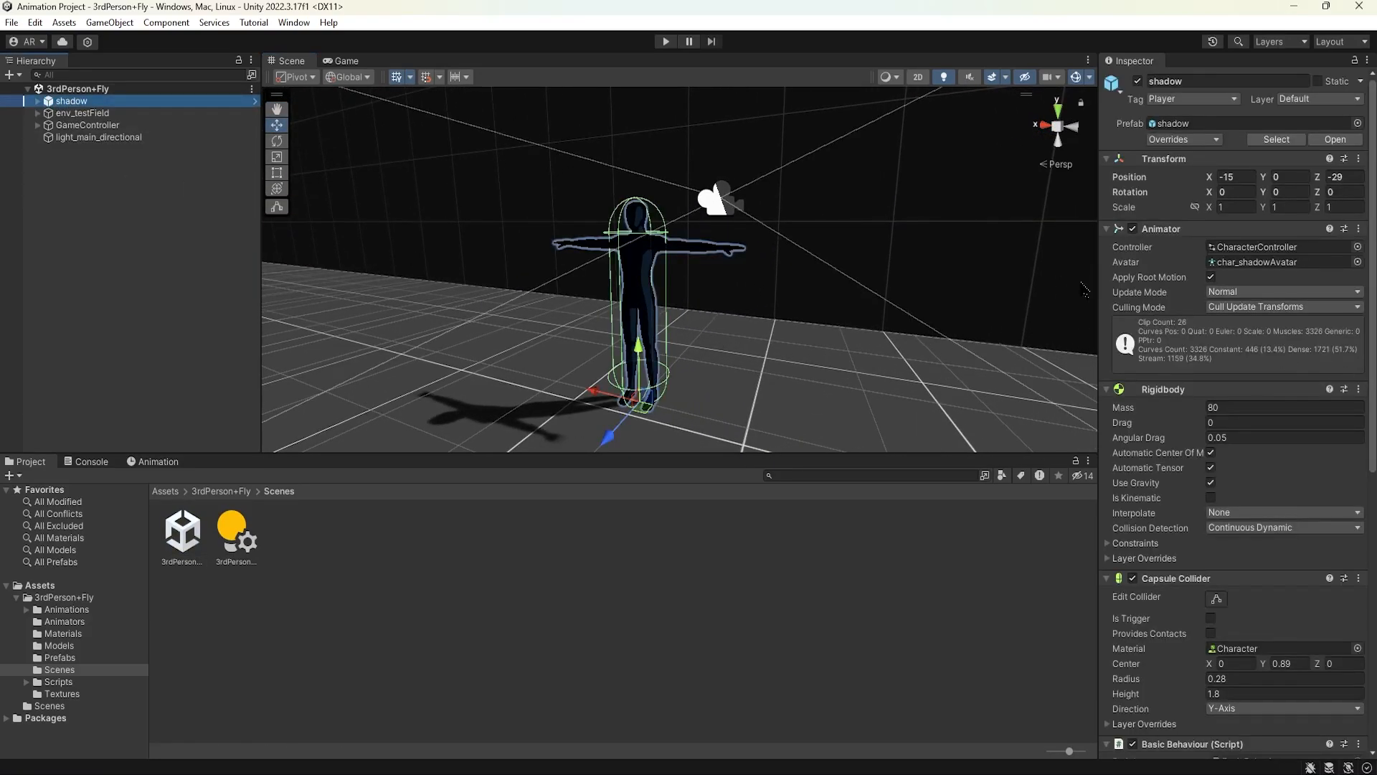
drag(1096, 281, 1009, 278)
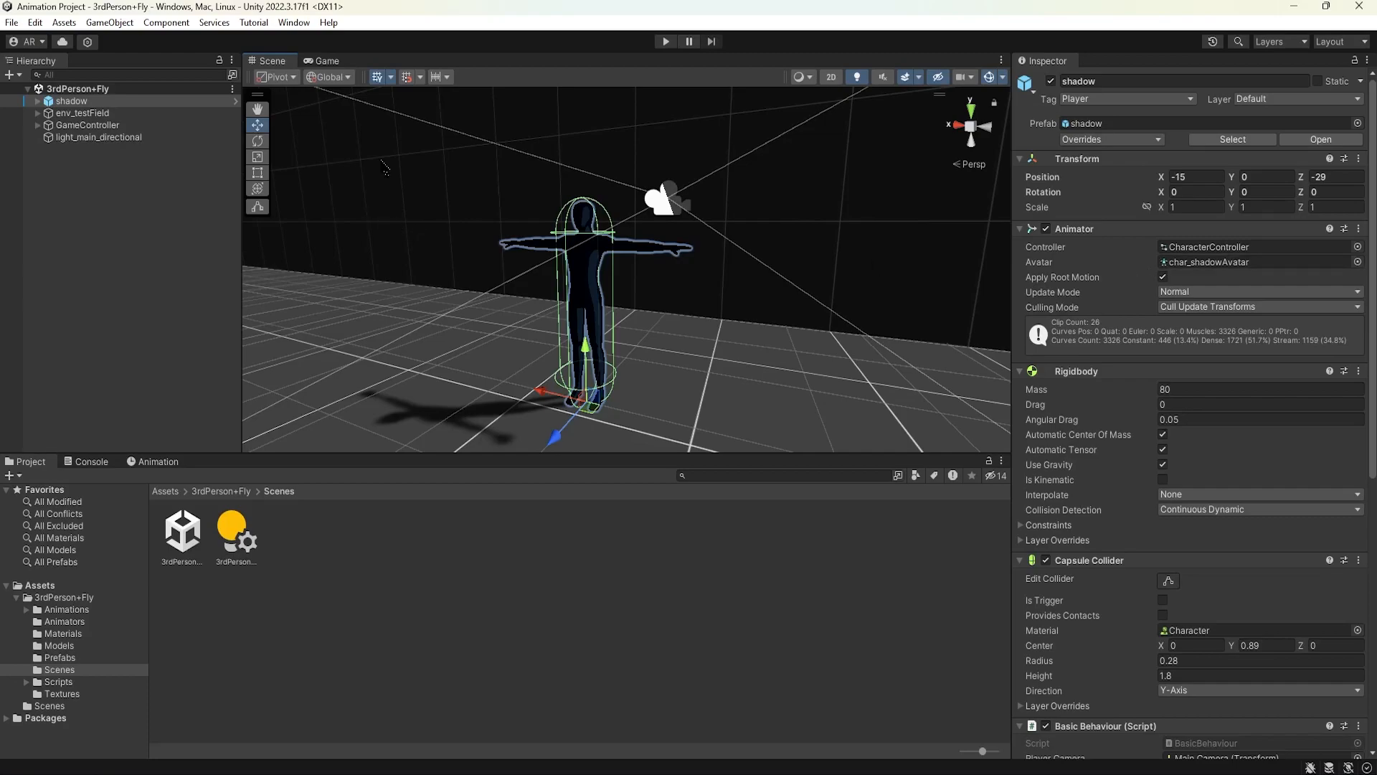
- Open the Animator window for the shadow character and examine the Base Layer states and transitions
key(ctrl)
key(ctrl)
click(294, 22)
mouse_move(353, 285)
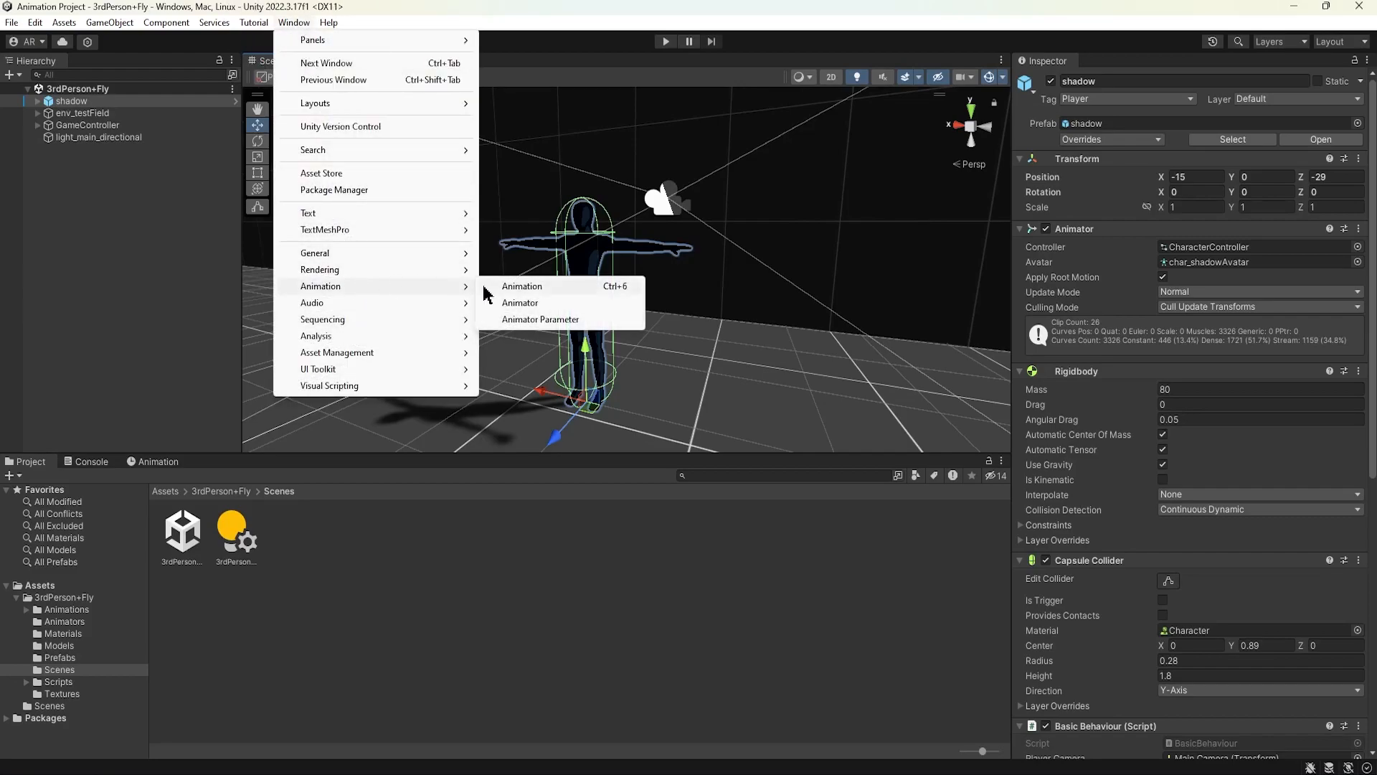
click(550, 304)
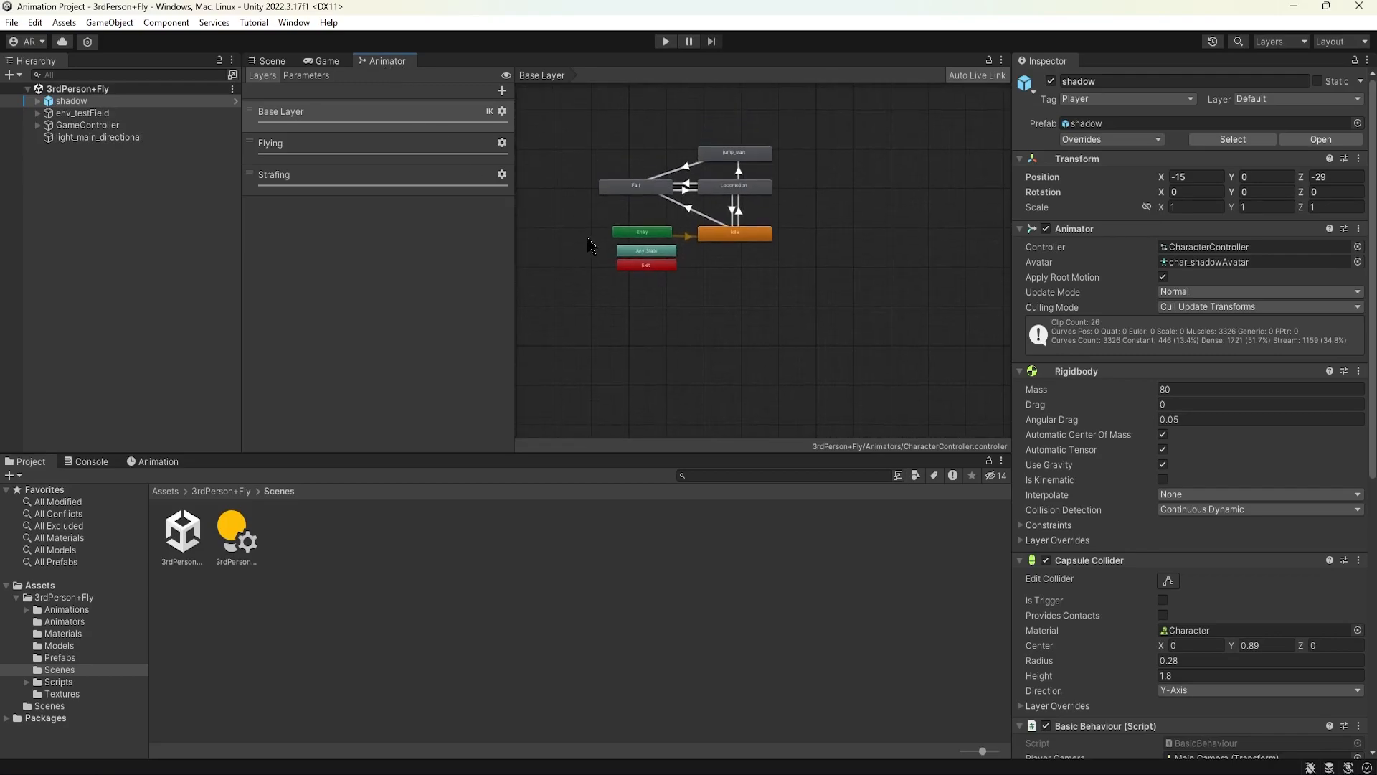
middle_drag(780, 255, 739, 295)
scroll(739, 295, up, 5)
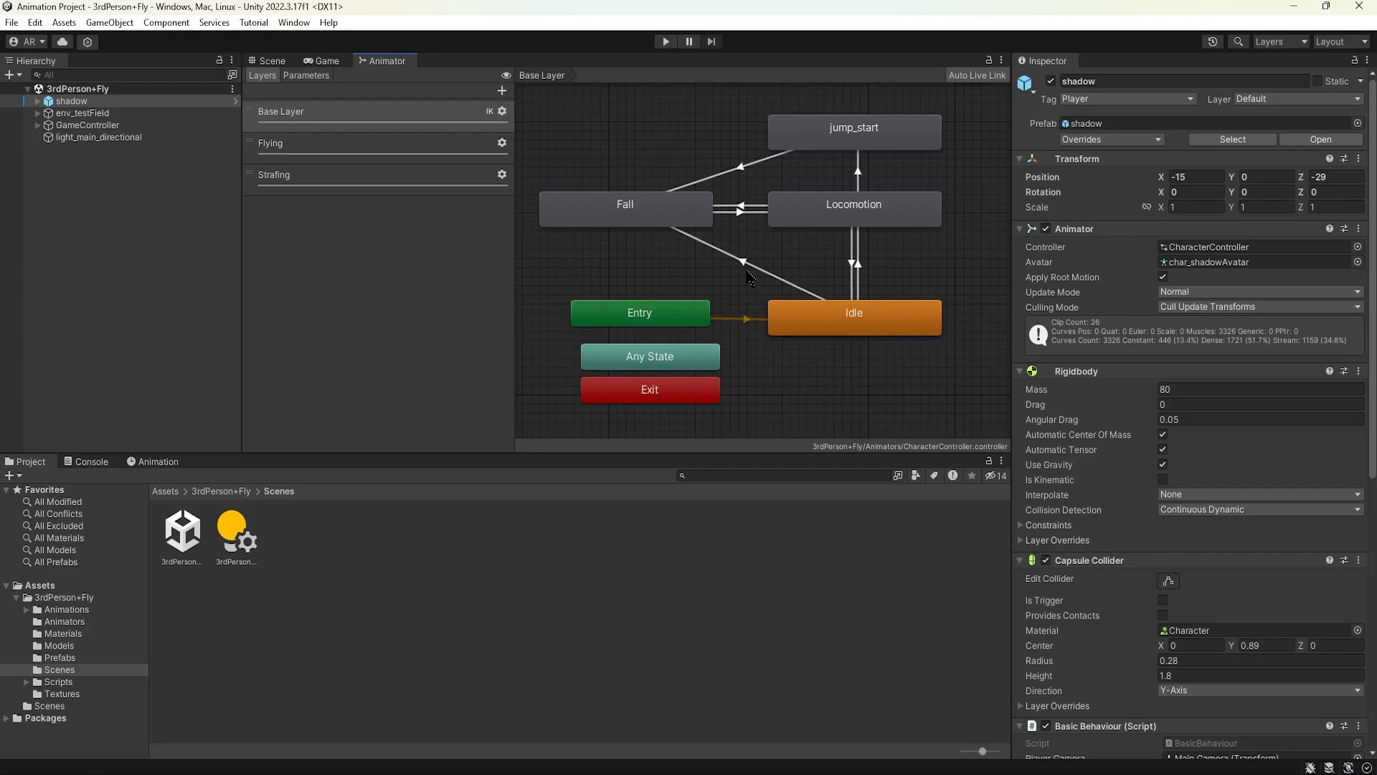
middle_drag(881, 331, 860, 334)
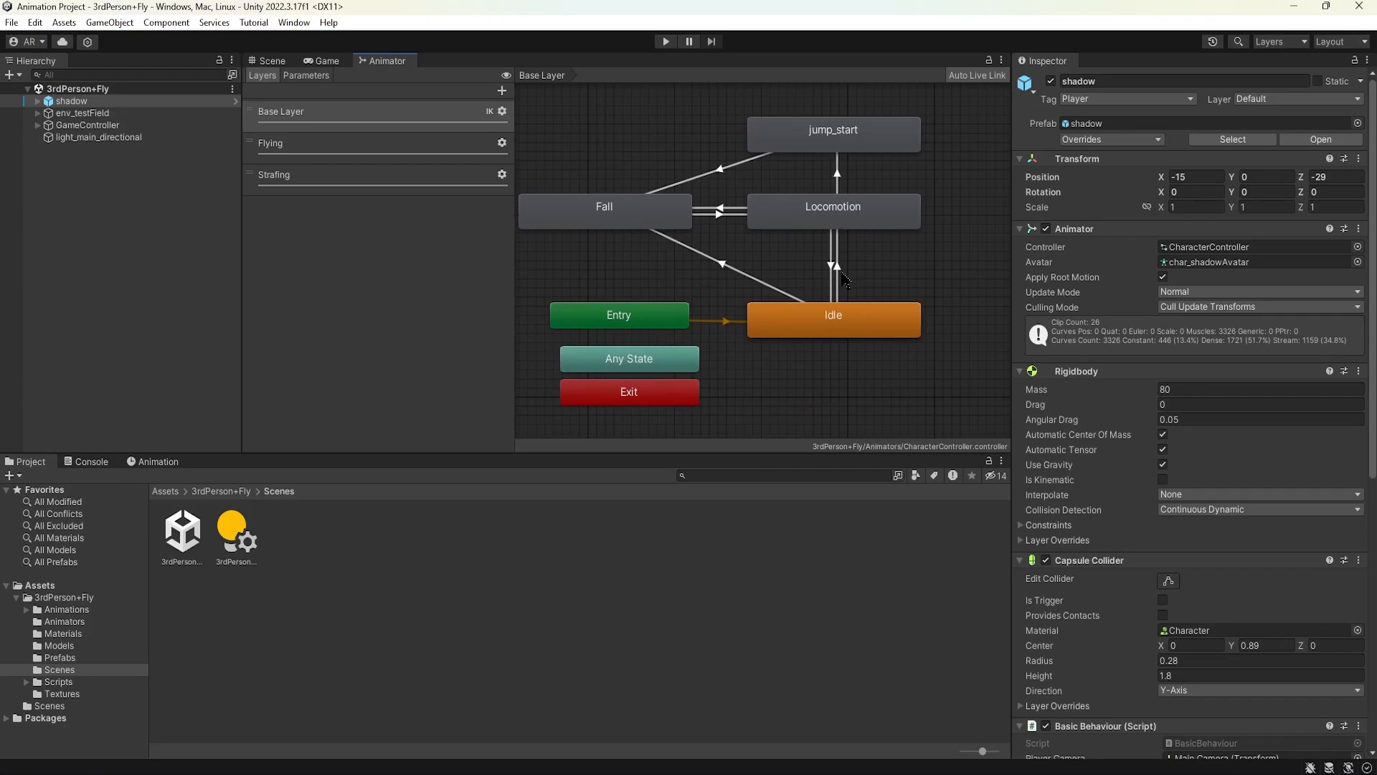
middle_drag(680, 301, 695, 301)
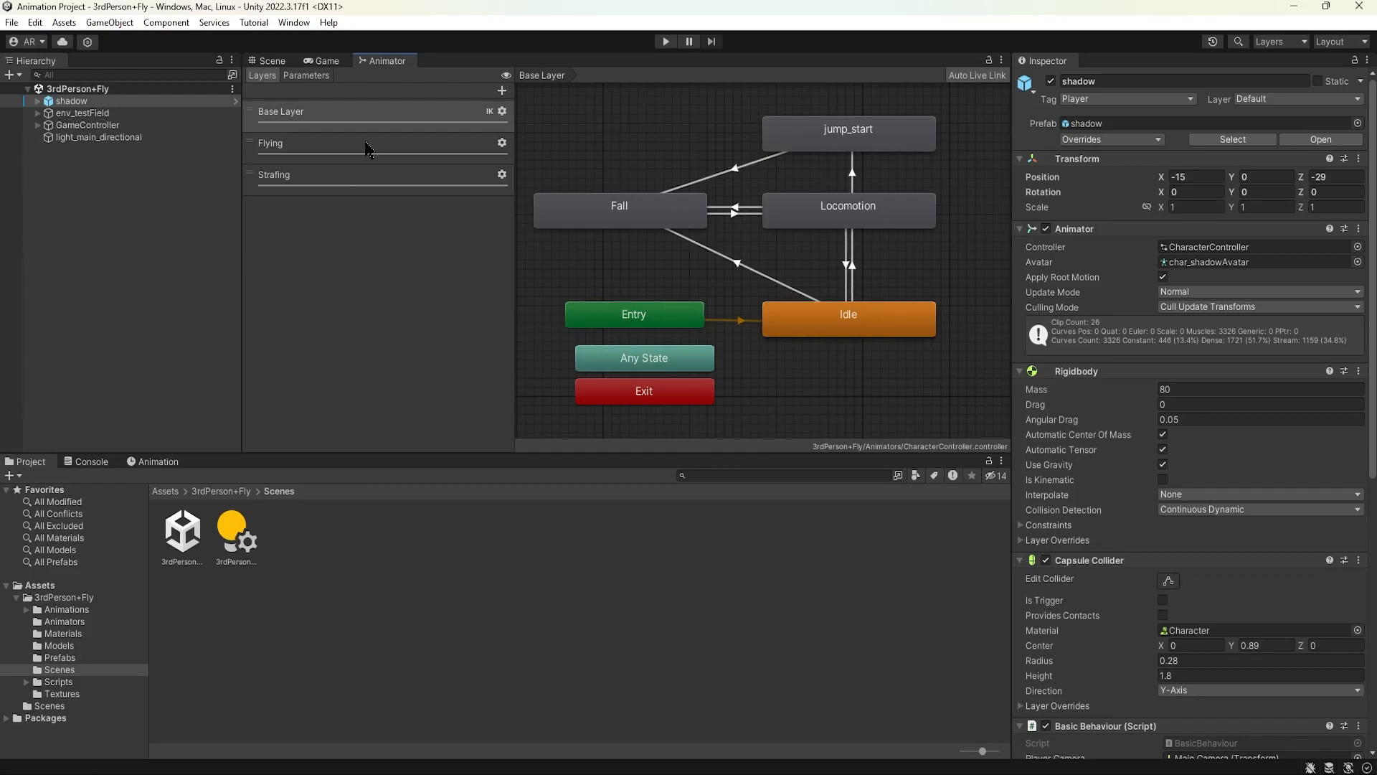
- Play the demo scene and test the character's running and jumping over the stairs, ramps and raised platforms
click(277, 63)
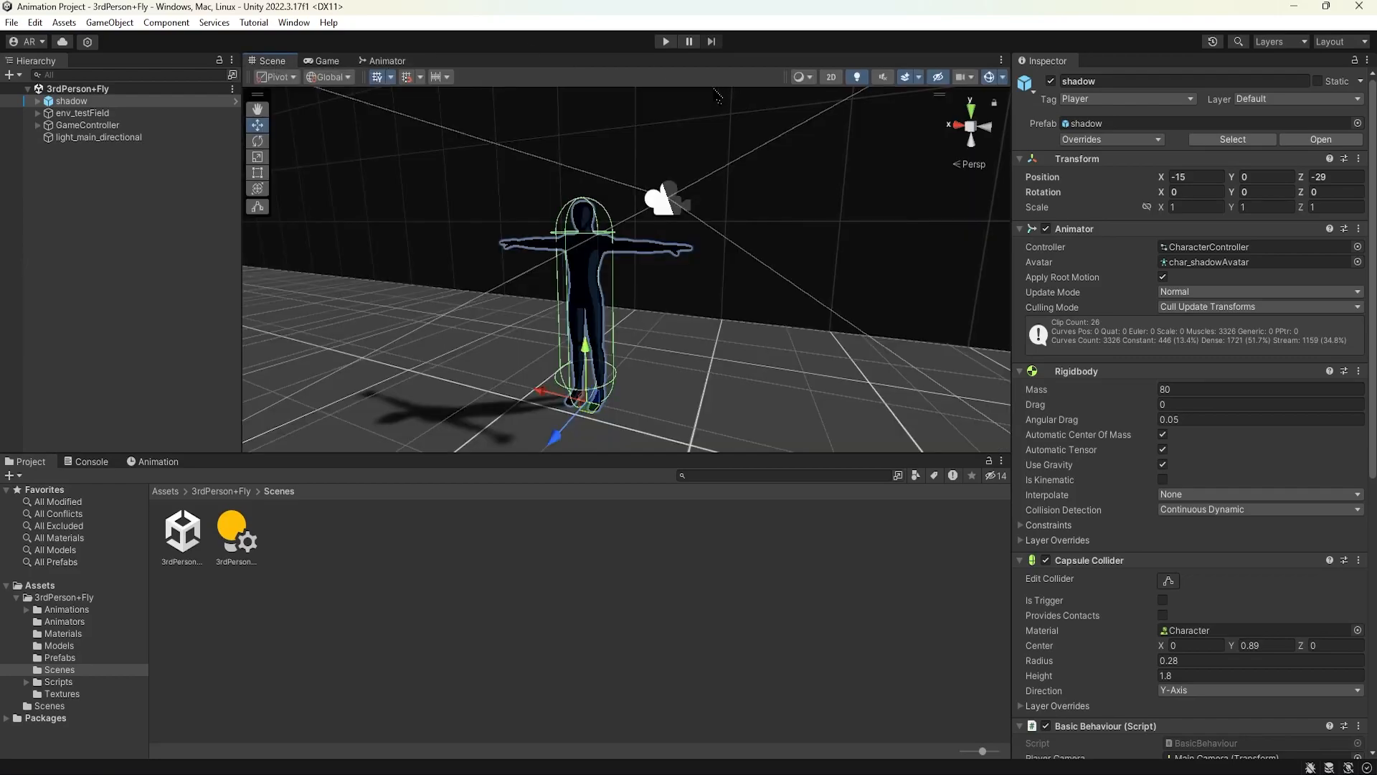
click(666, 41)
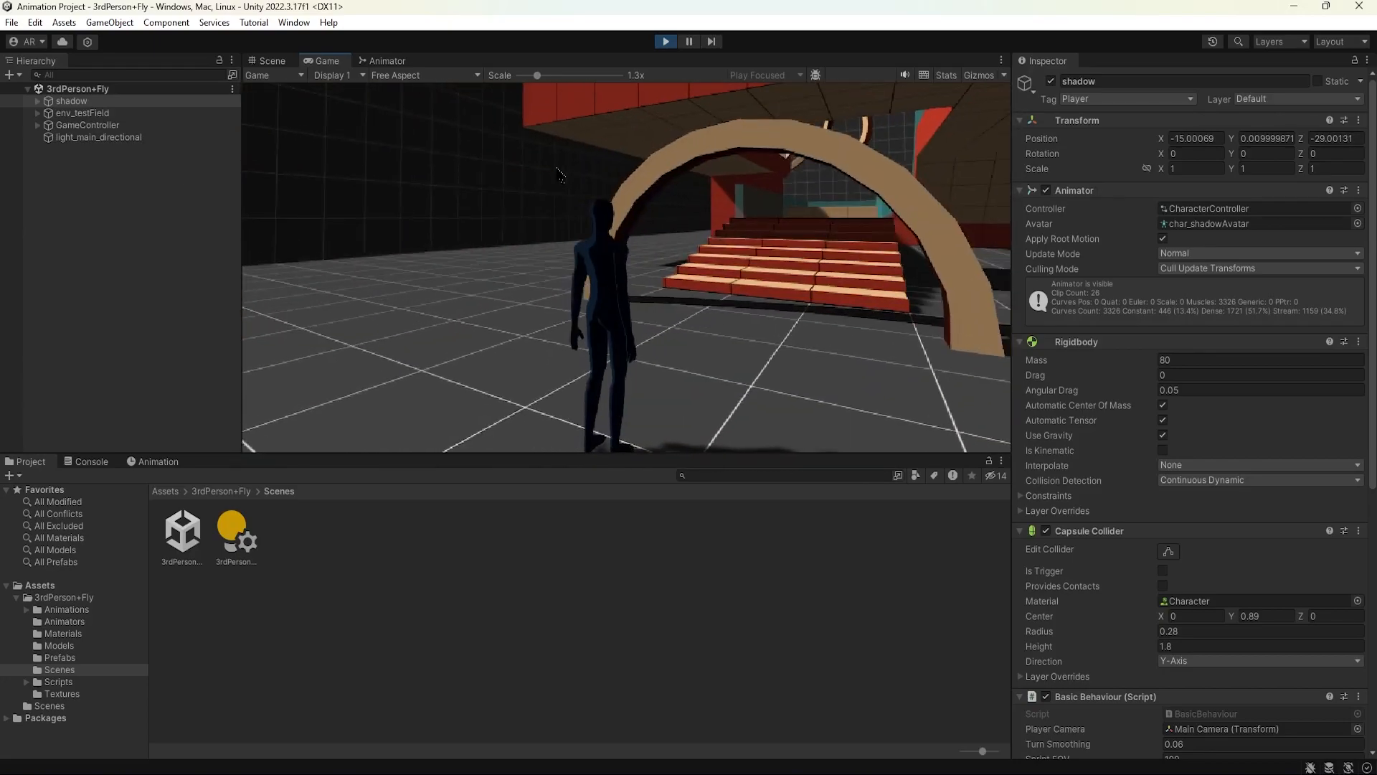
key(w)
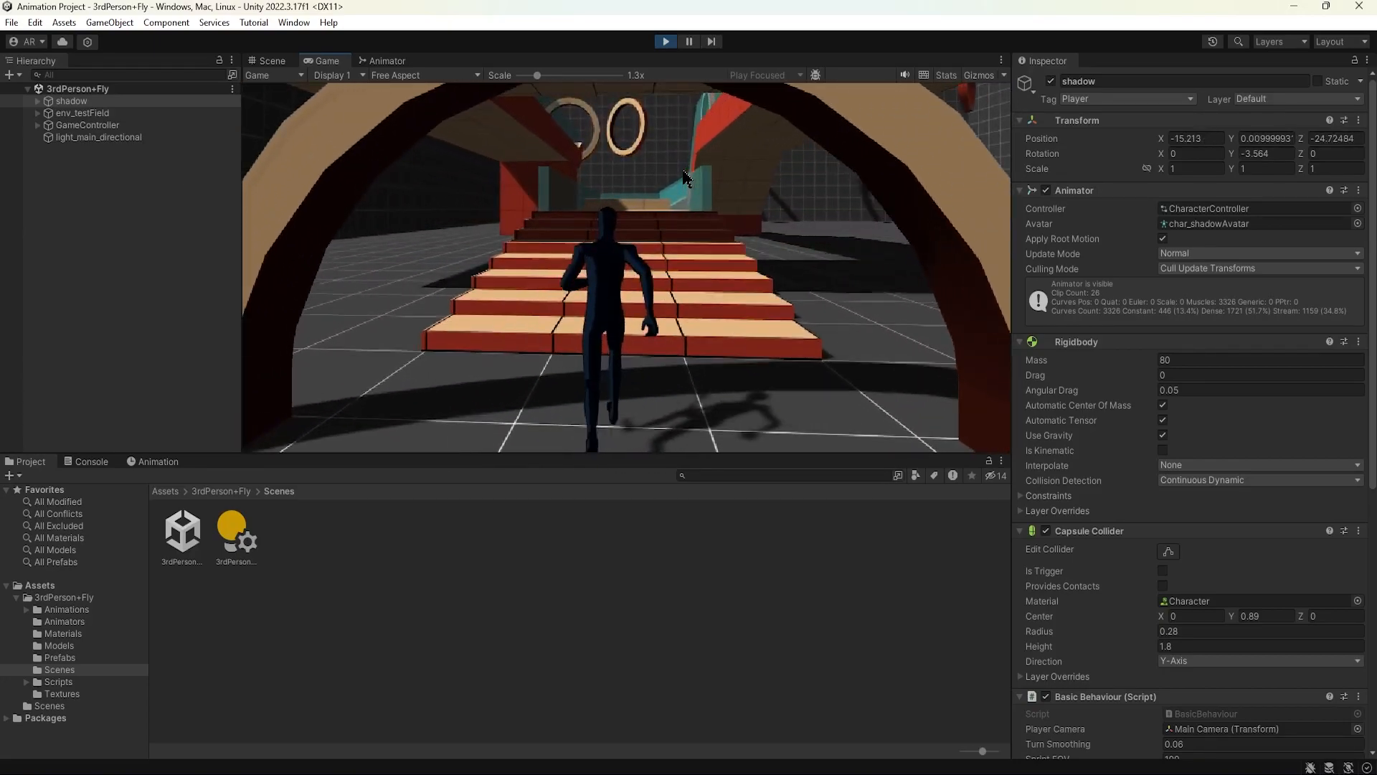
key(d)
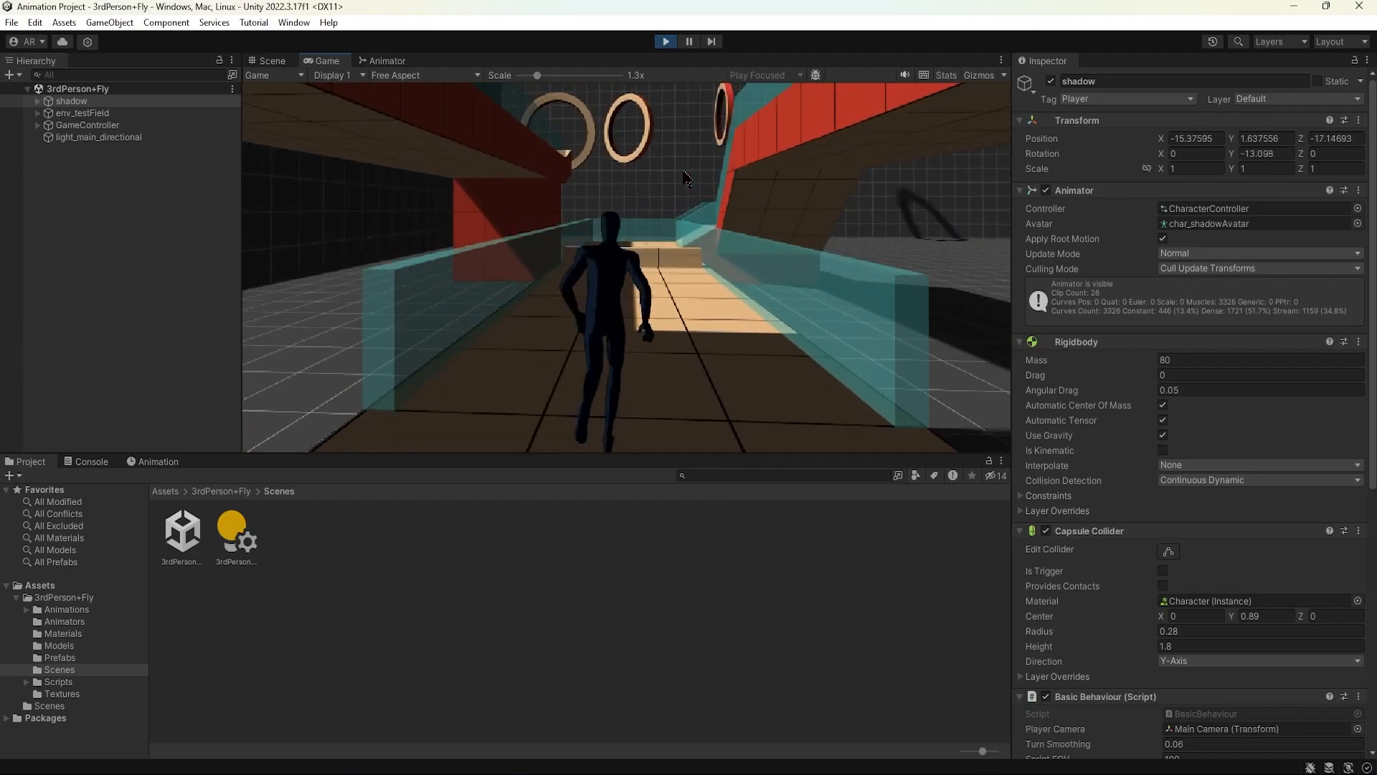
key(a)
key(w)
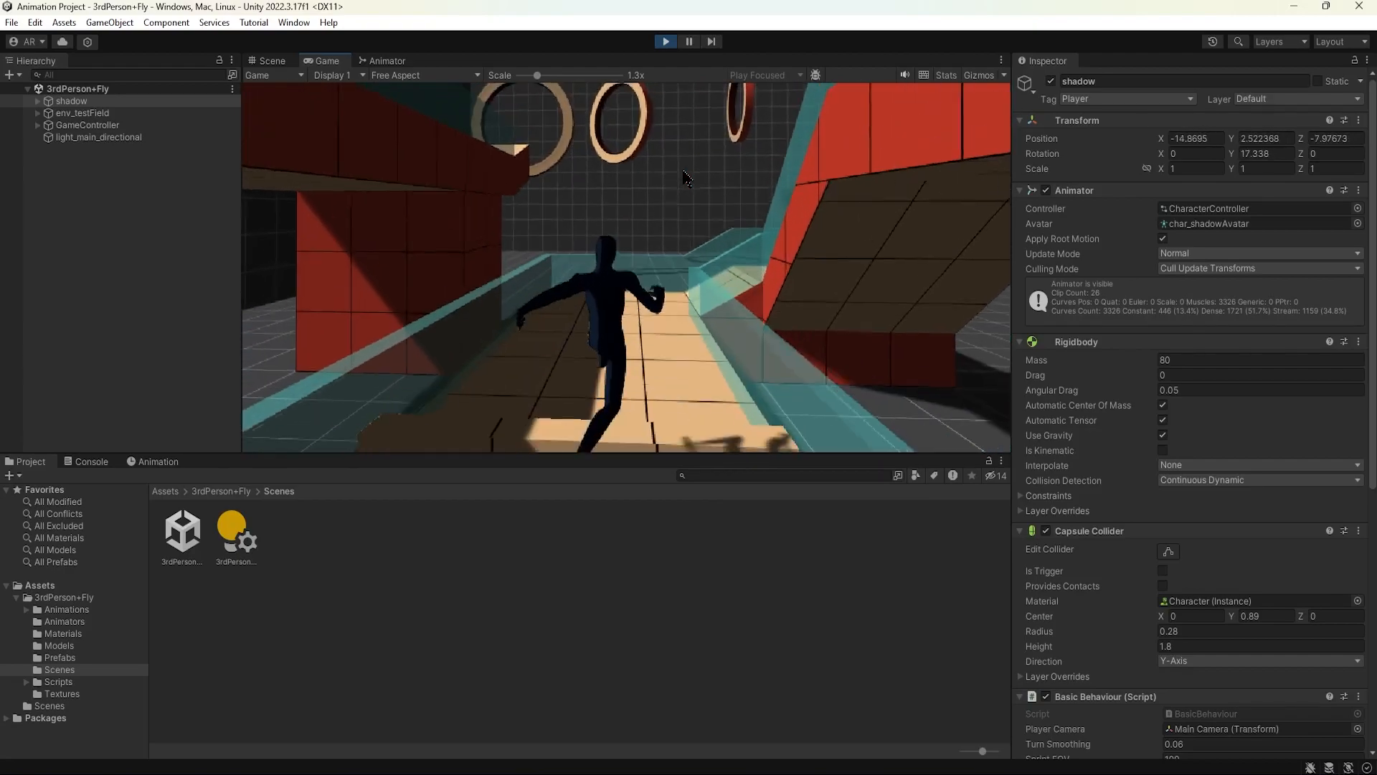
key(space)
key(w)
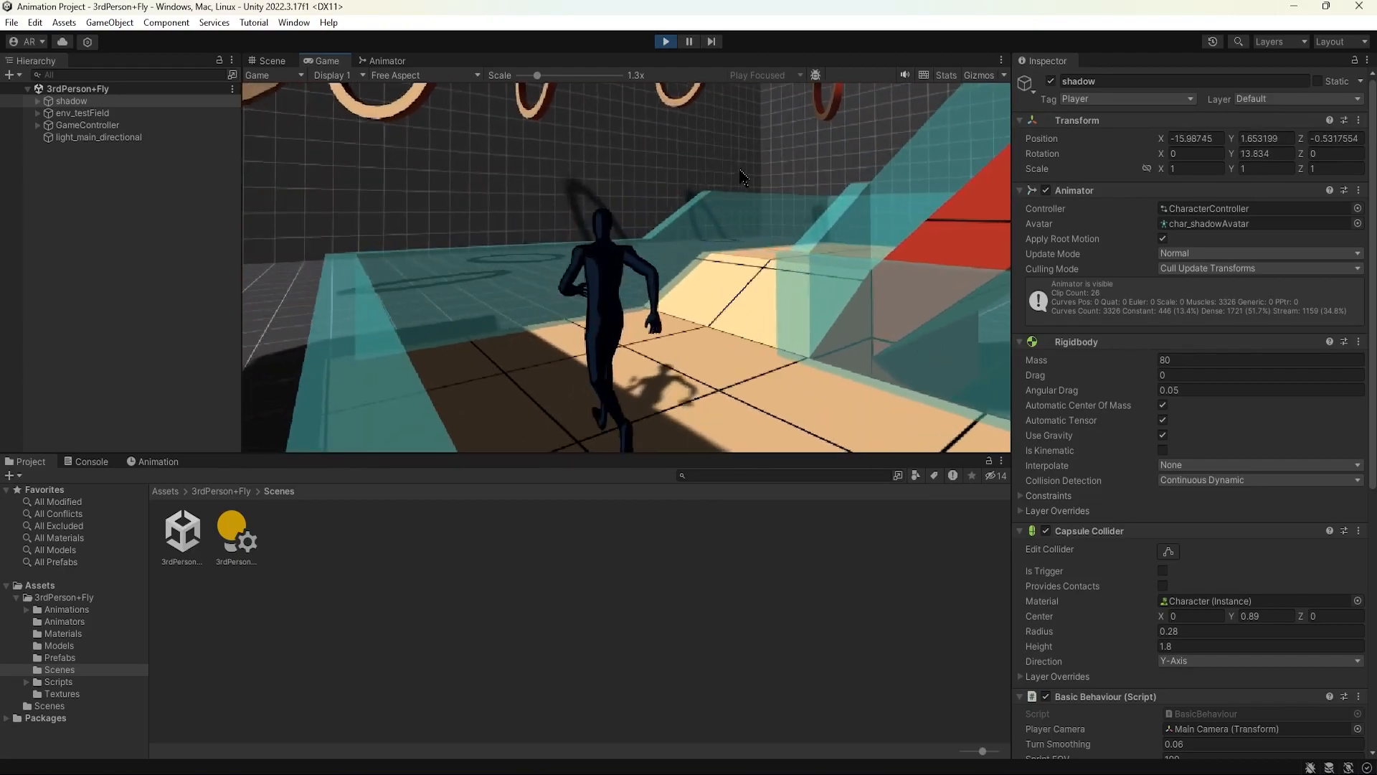
key(w)
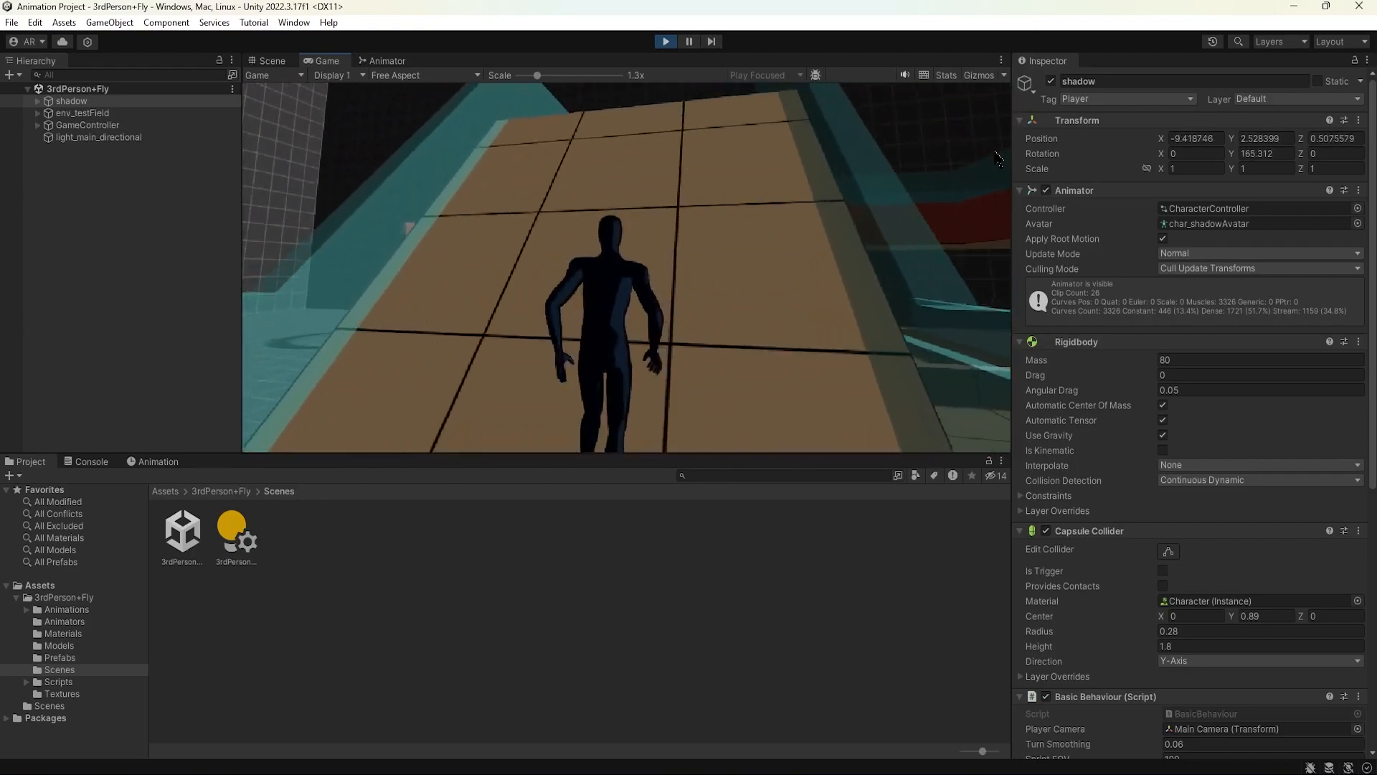
key(w)
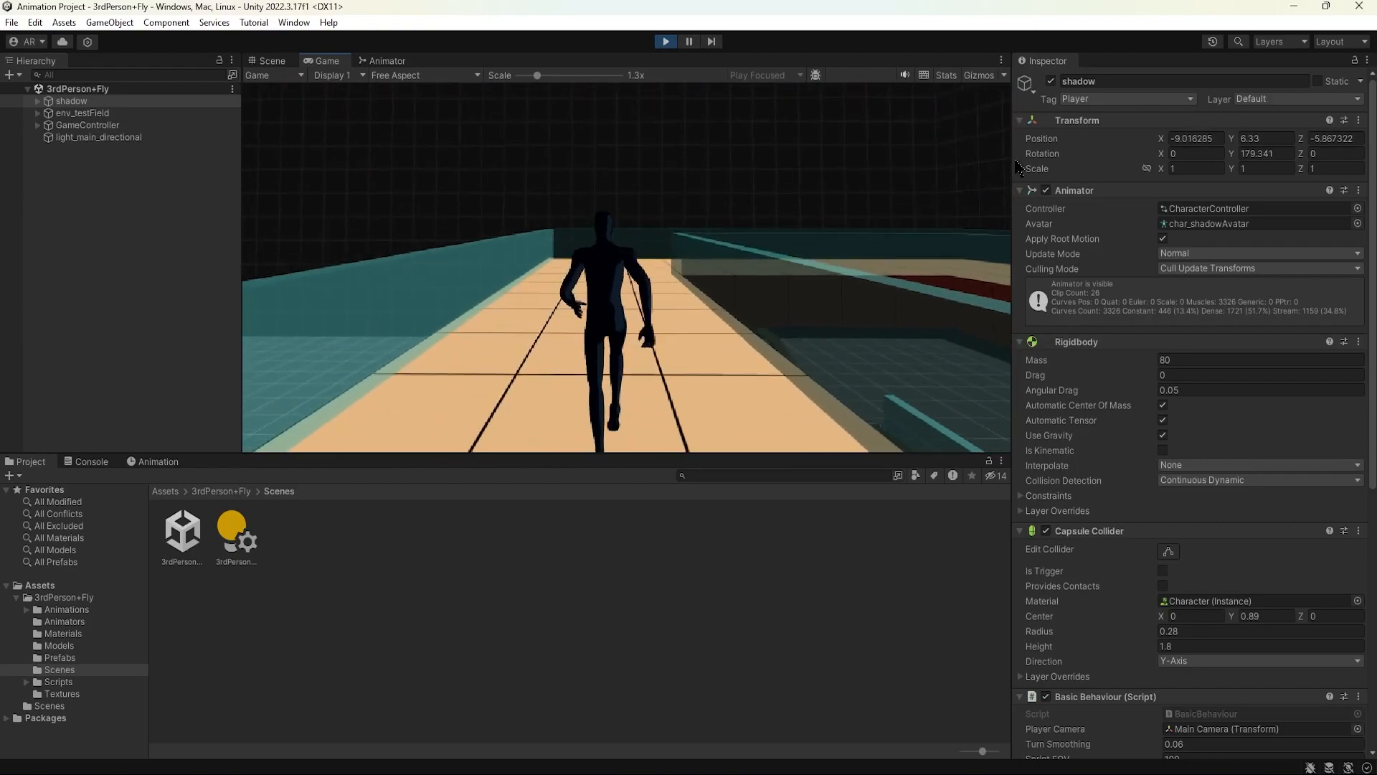
key(w)
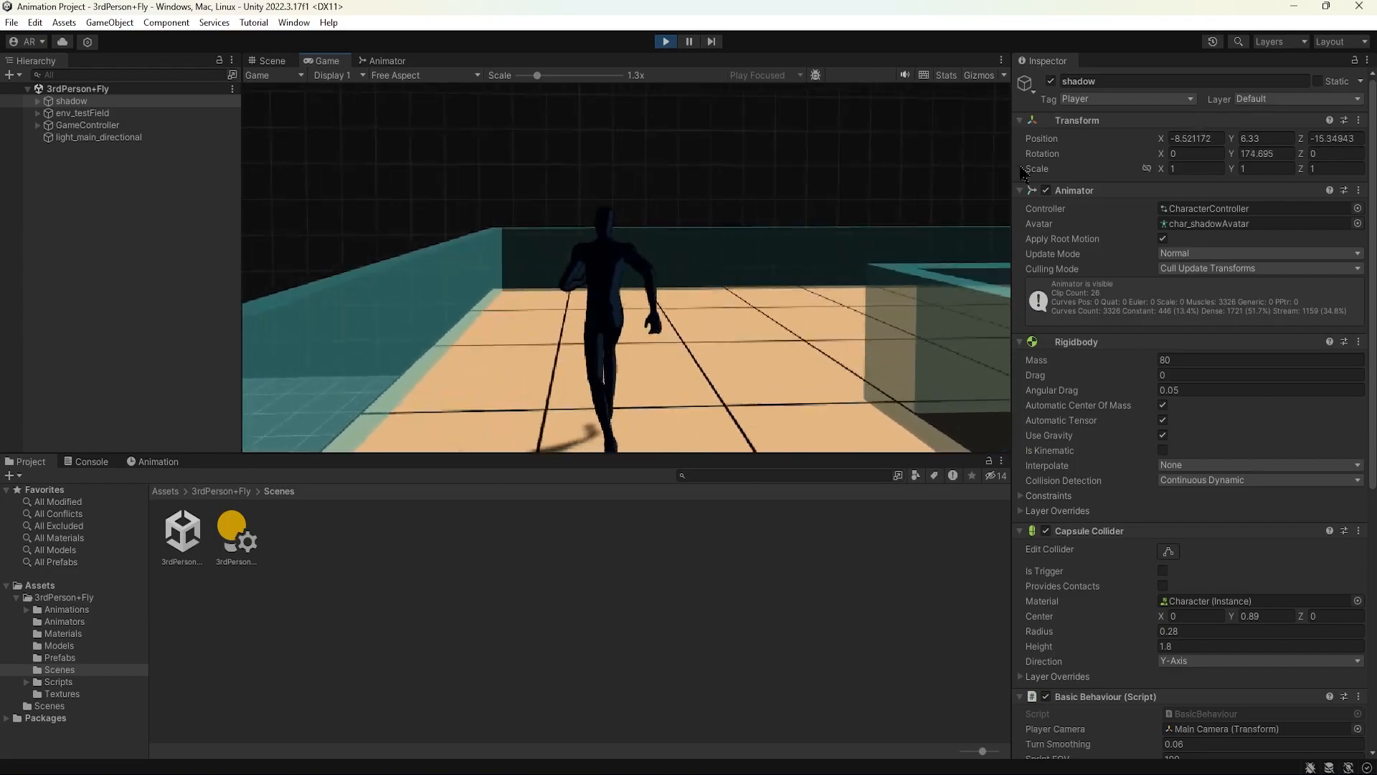
key(w)
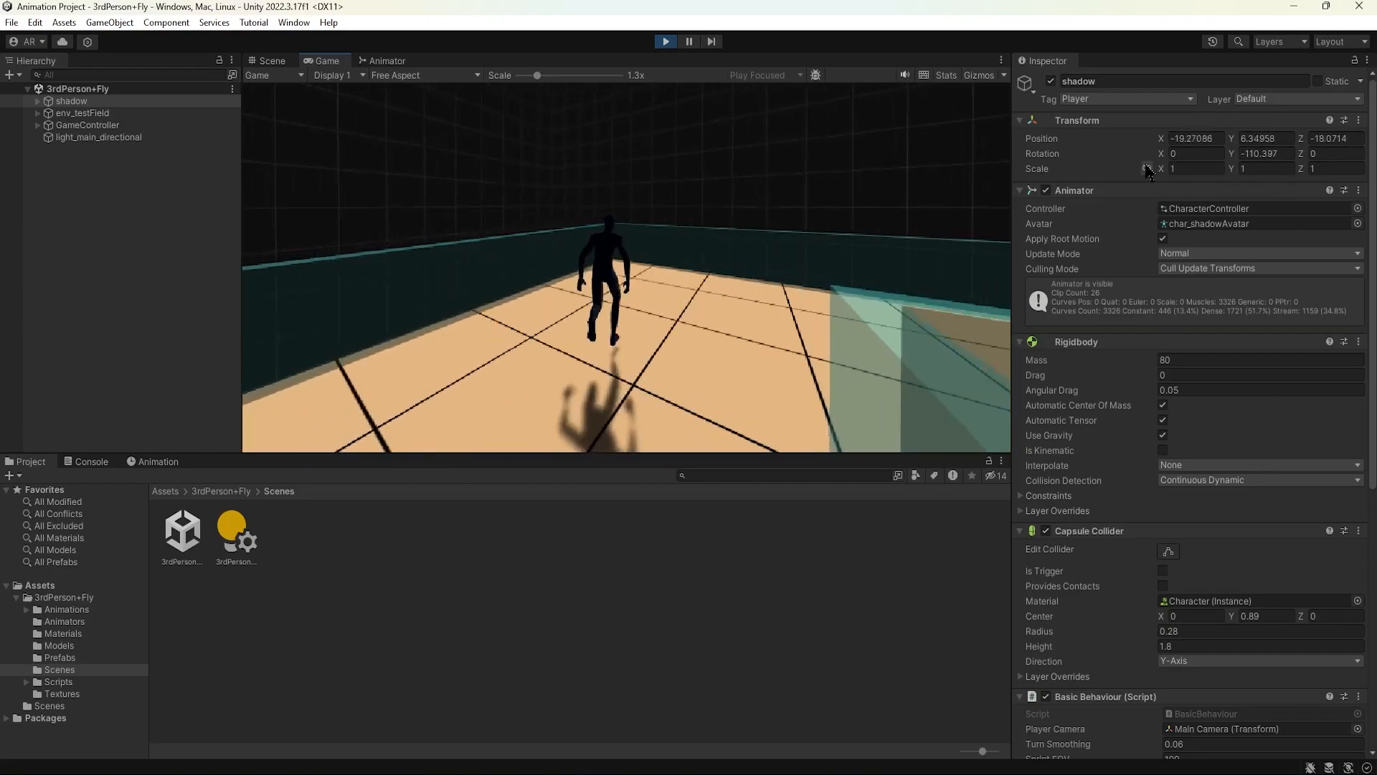
key(w)
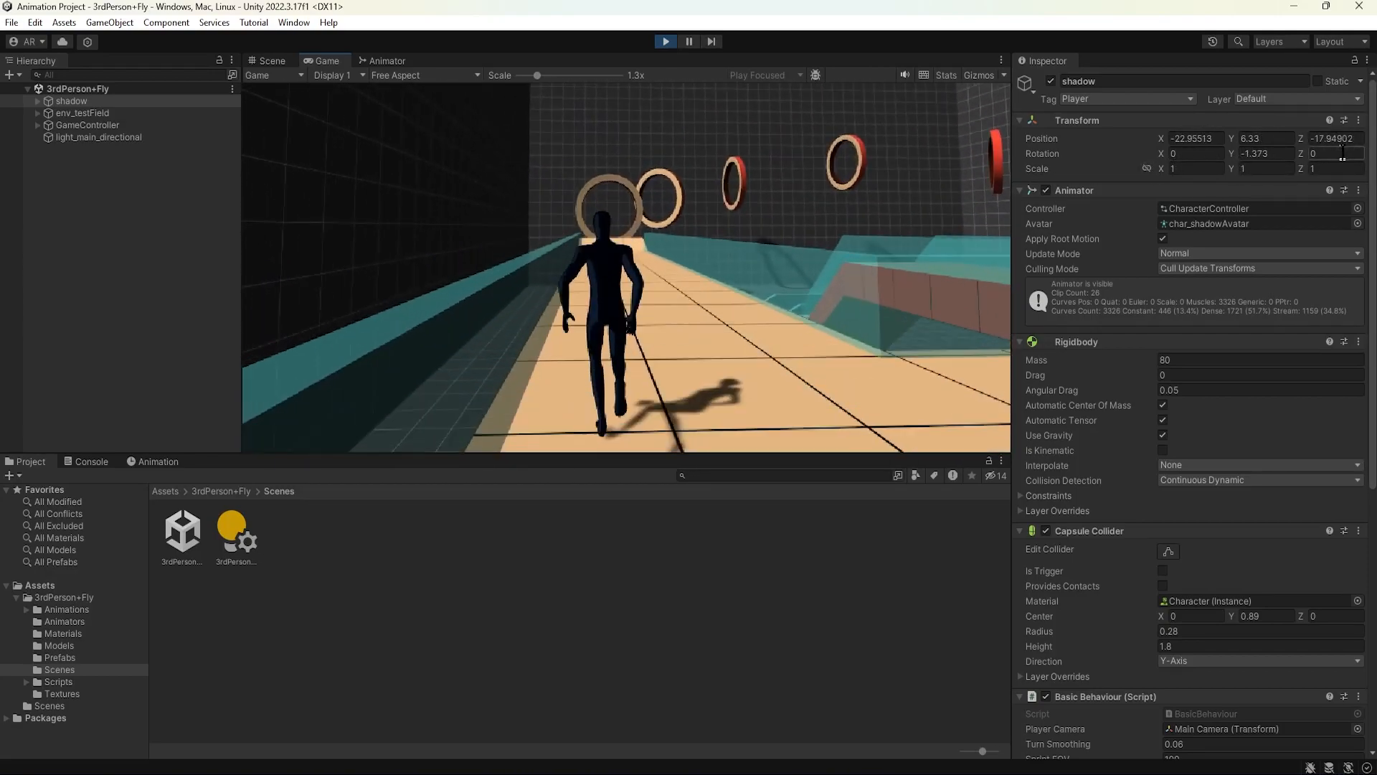
key(w)
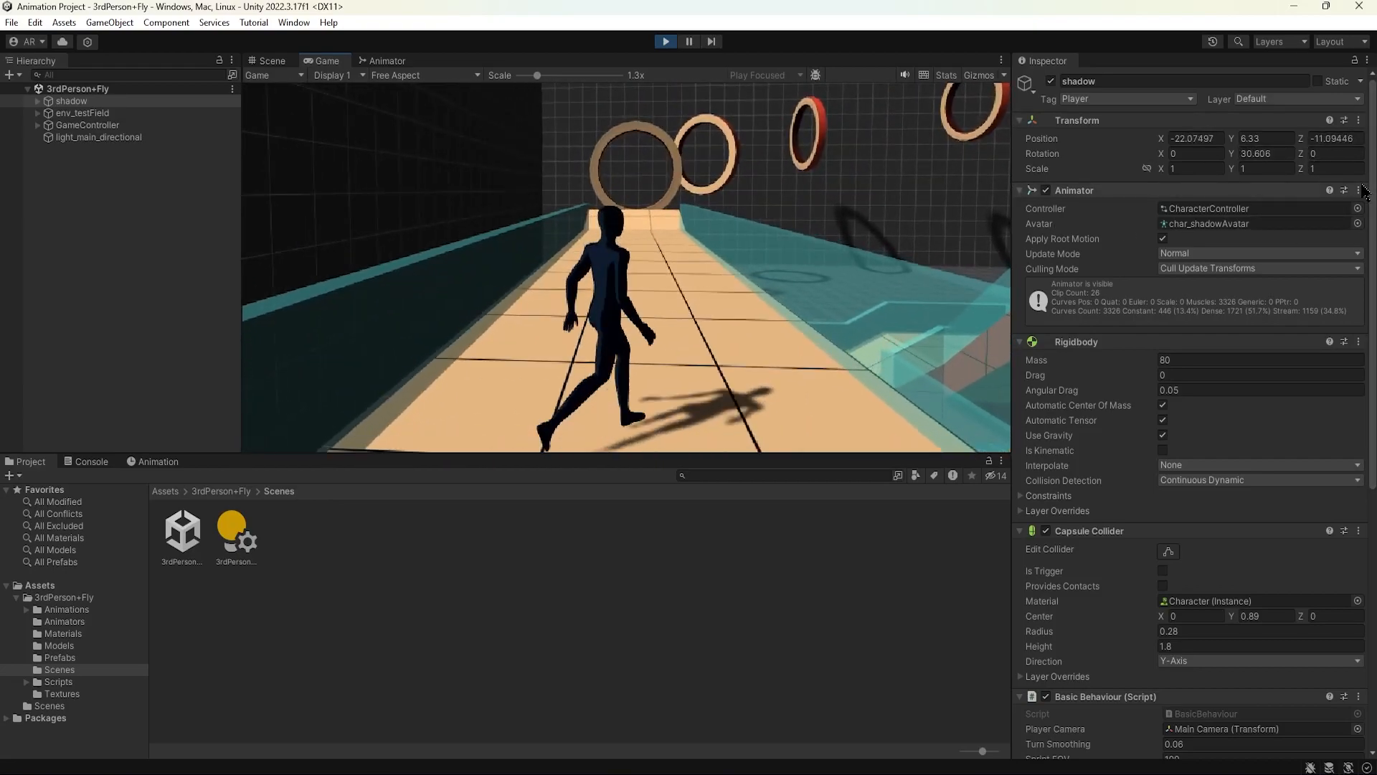
- Test the character's flying near the rings and its repeated jumping and running across the test field floor
right_click(604, 206)
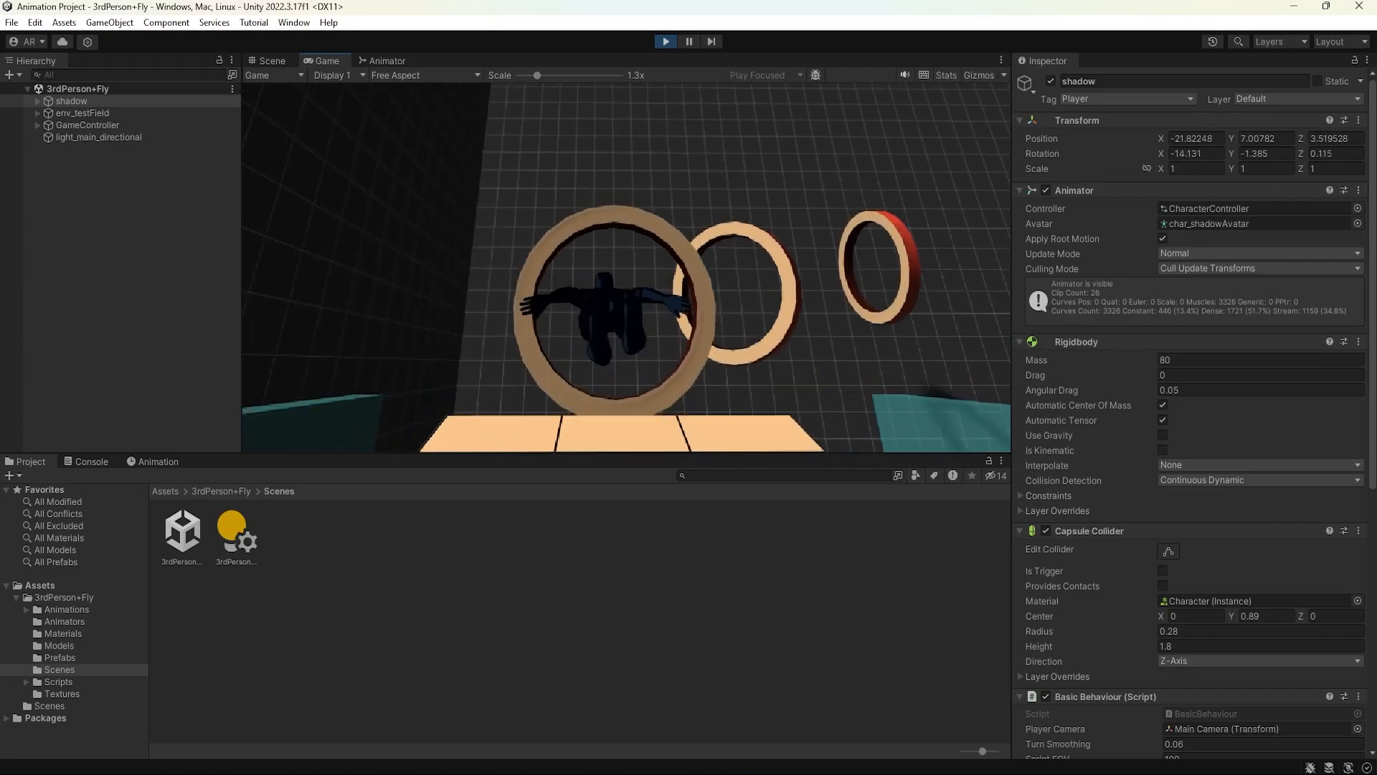
key(w)
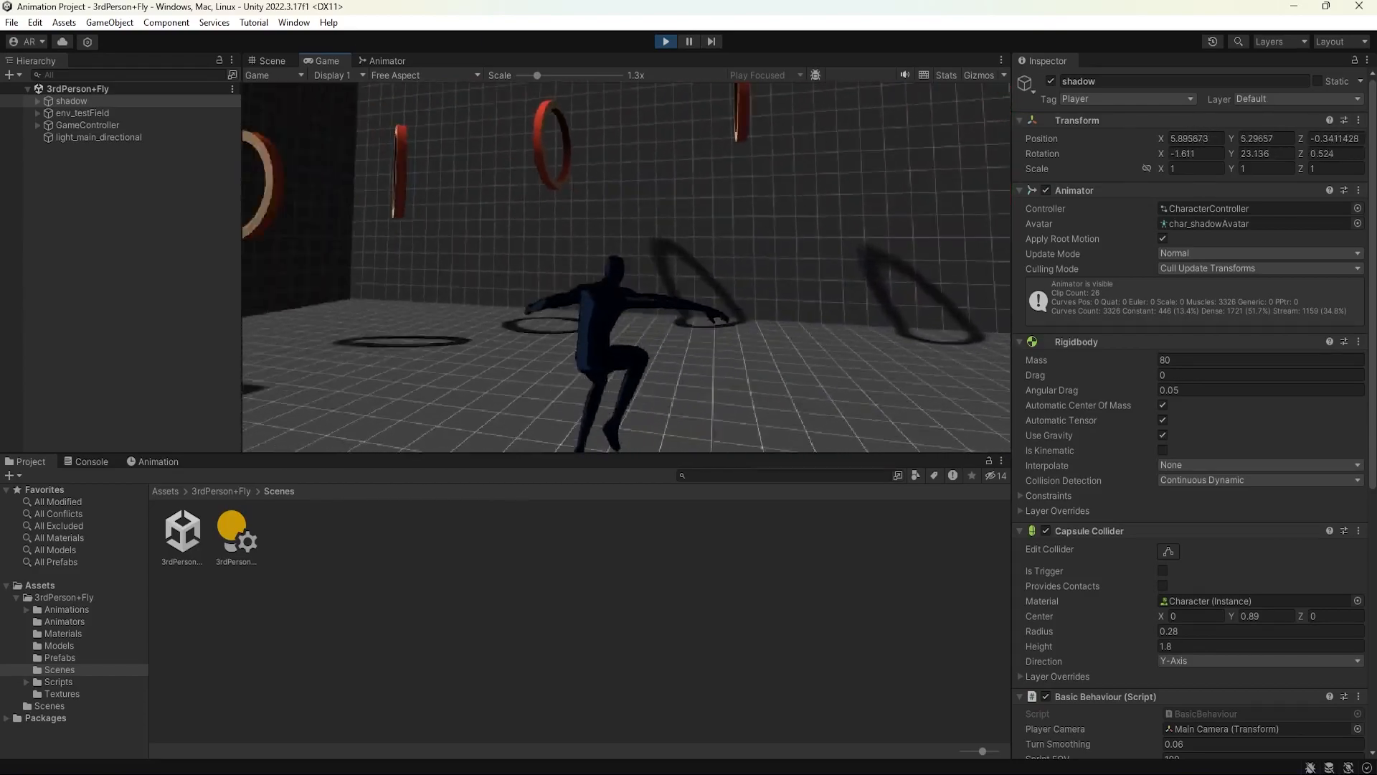
key(space)
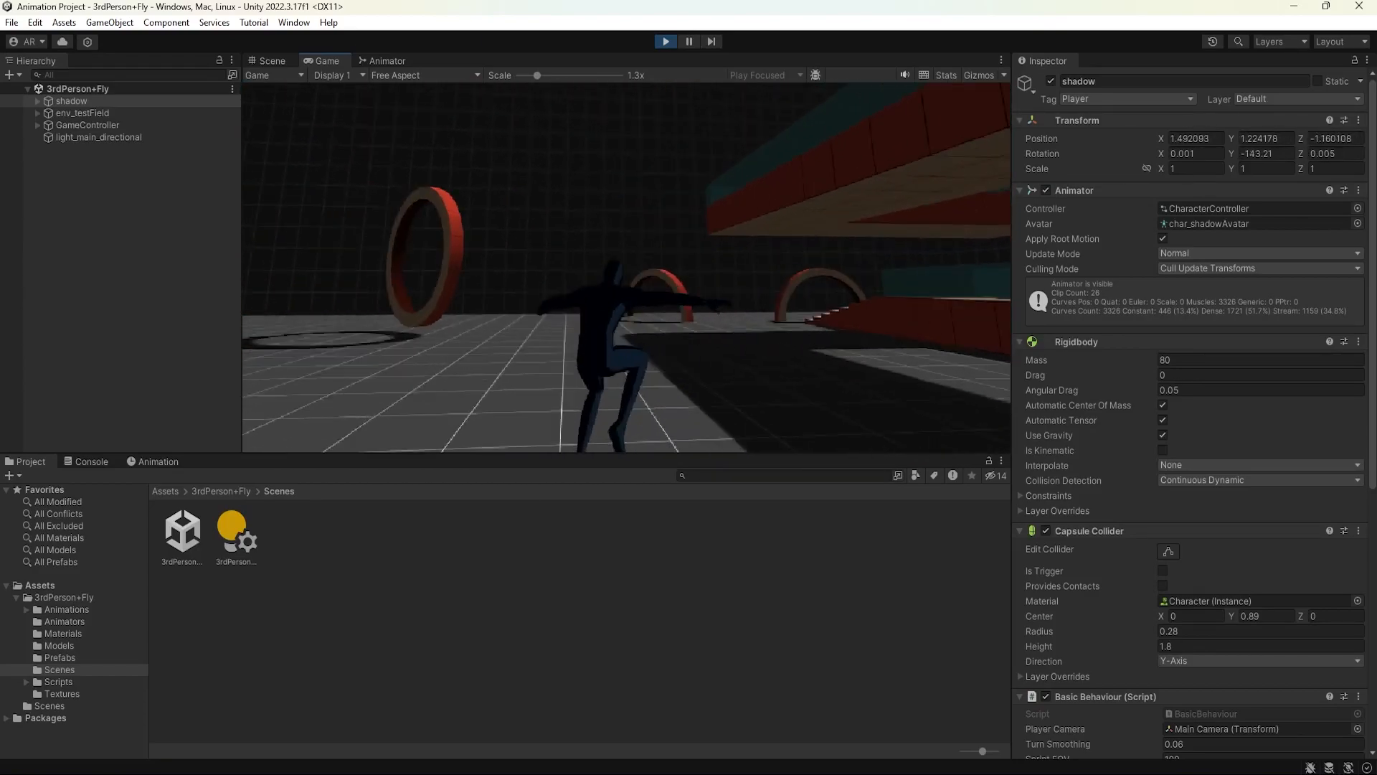
key(space)
key(space)
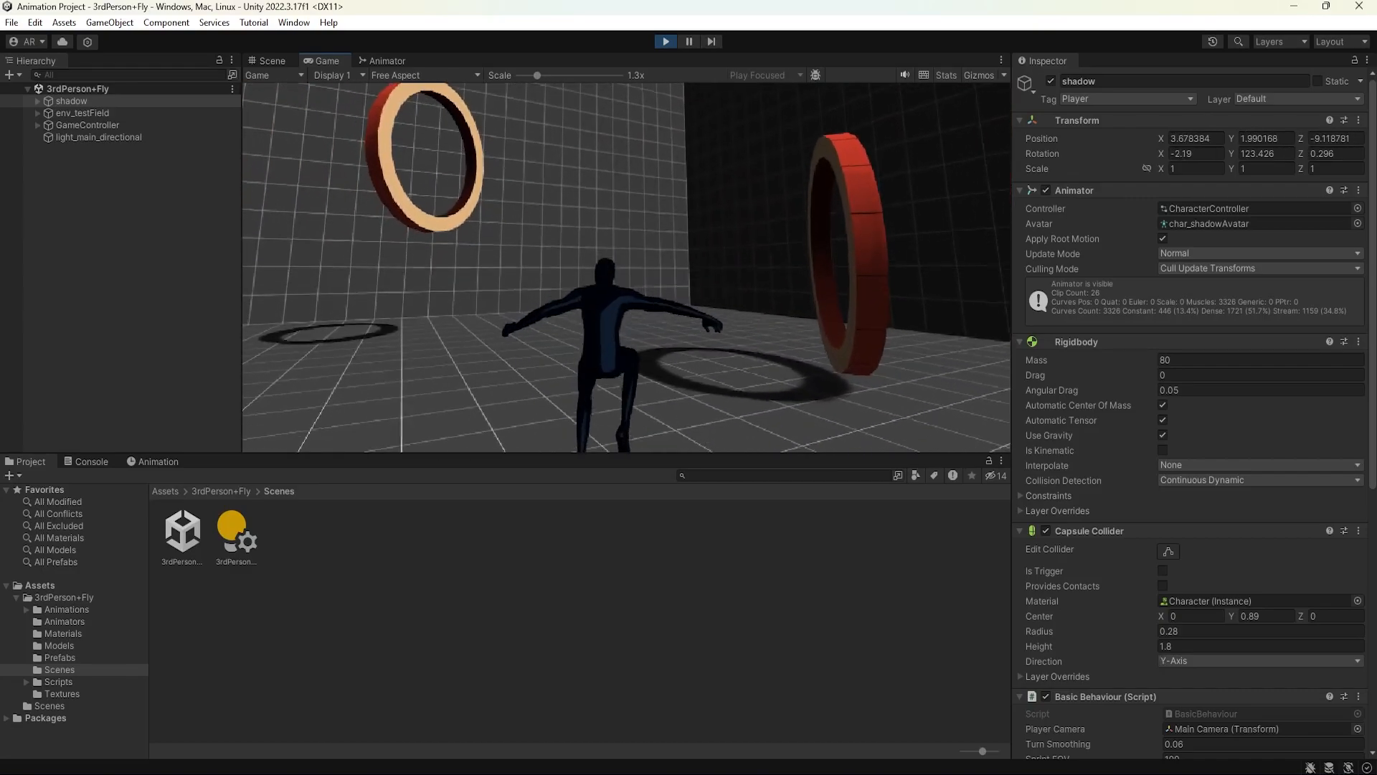
key(w)
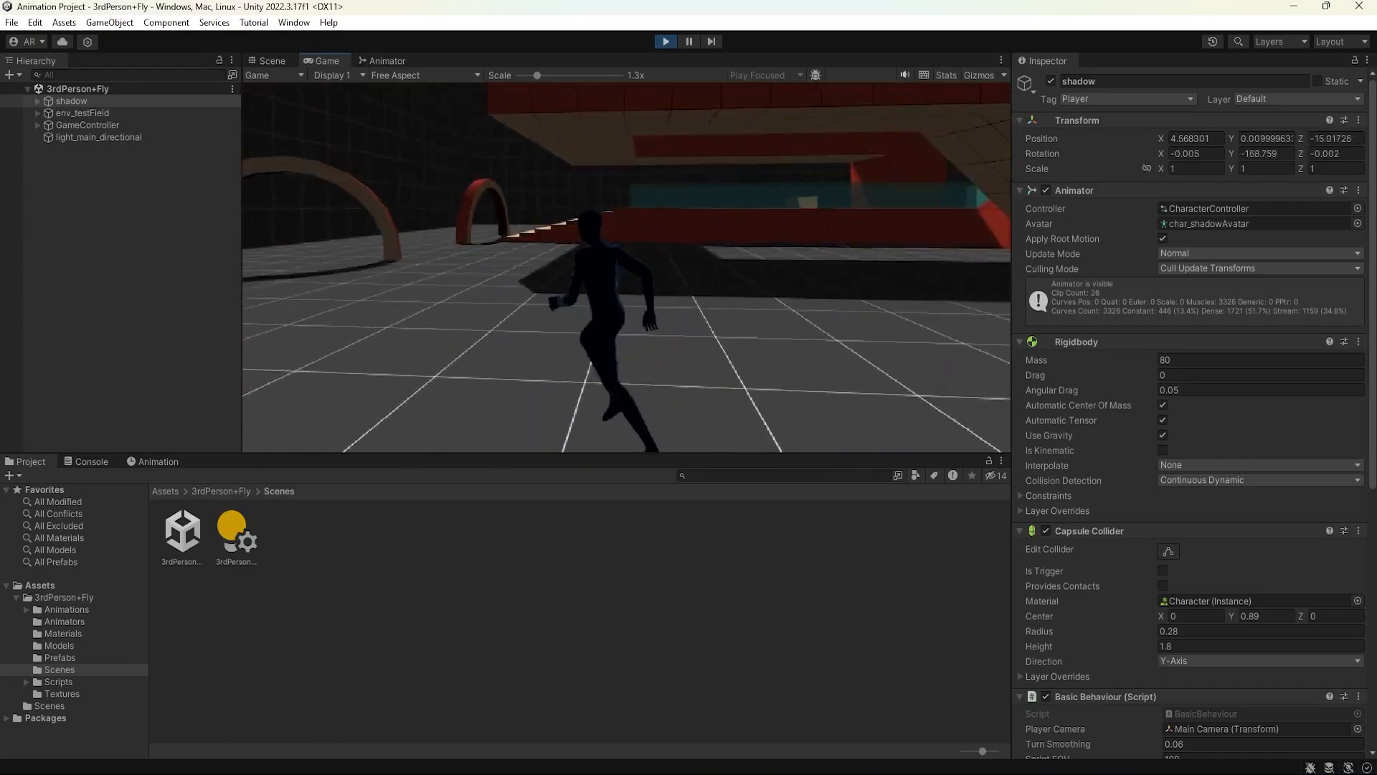
key(w)
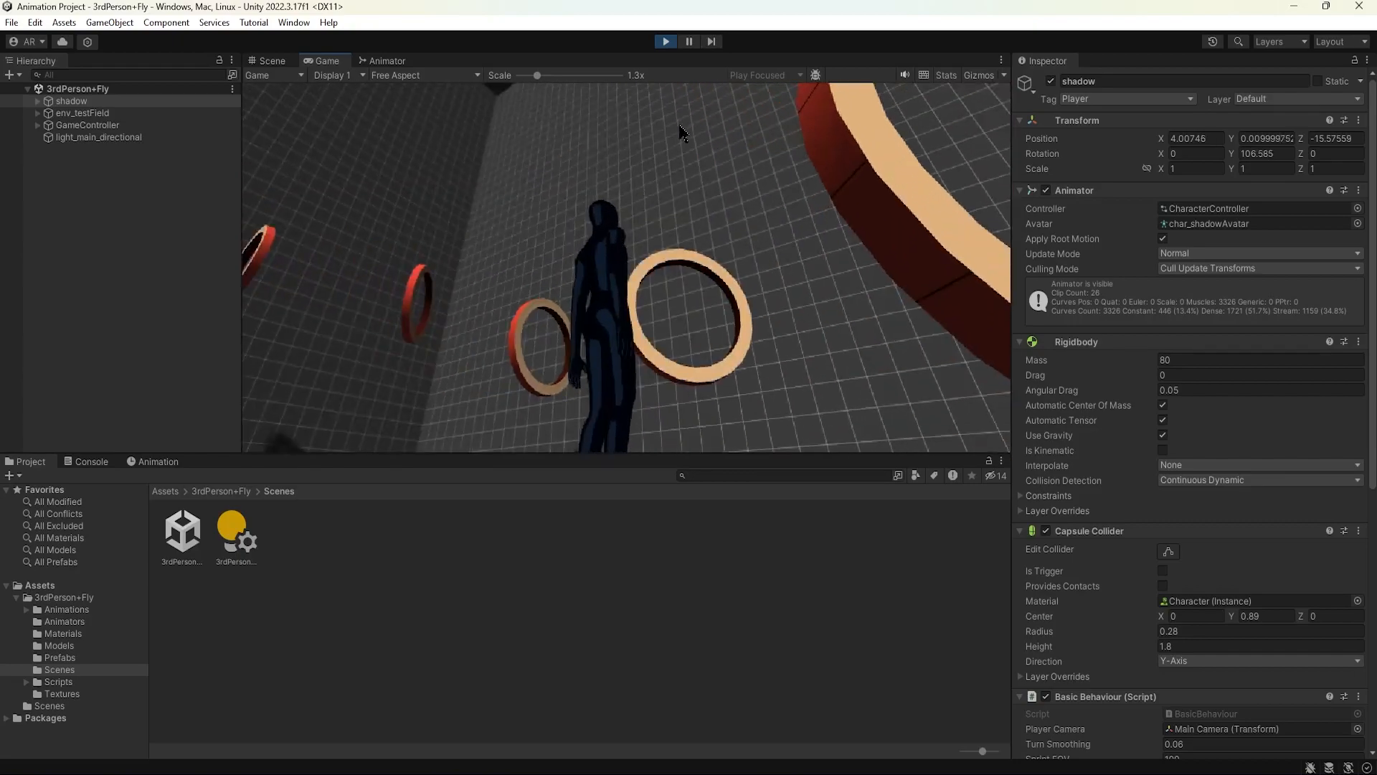
- Stop the demo scene and inspect the Speed, Aim and Grounded conditions of the Idle to Locomotion transition in the Animator
click(666, 41)
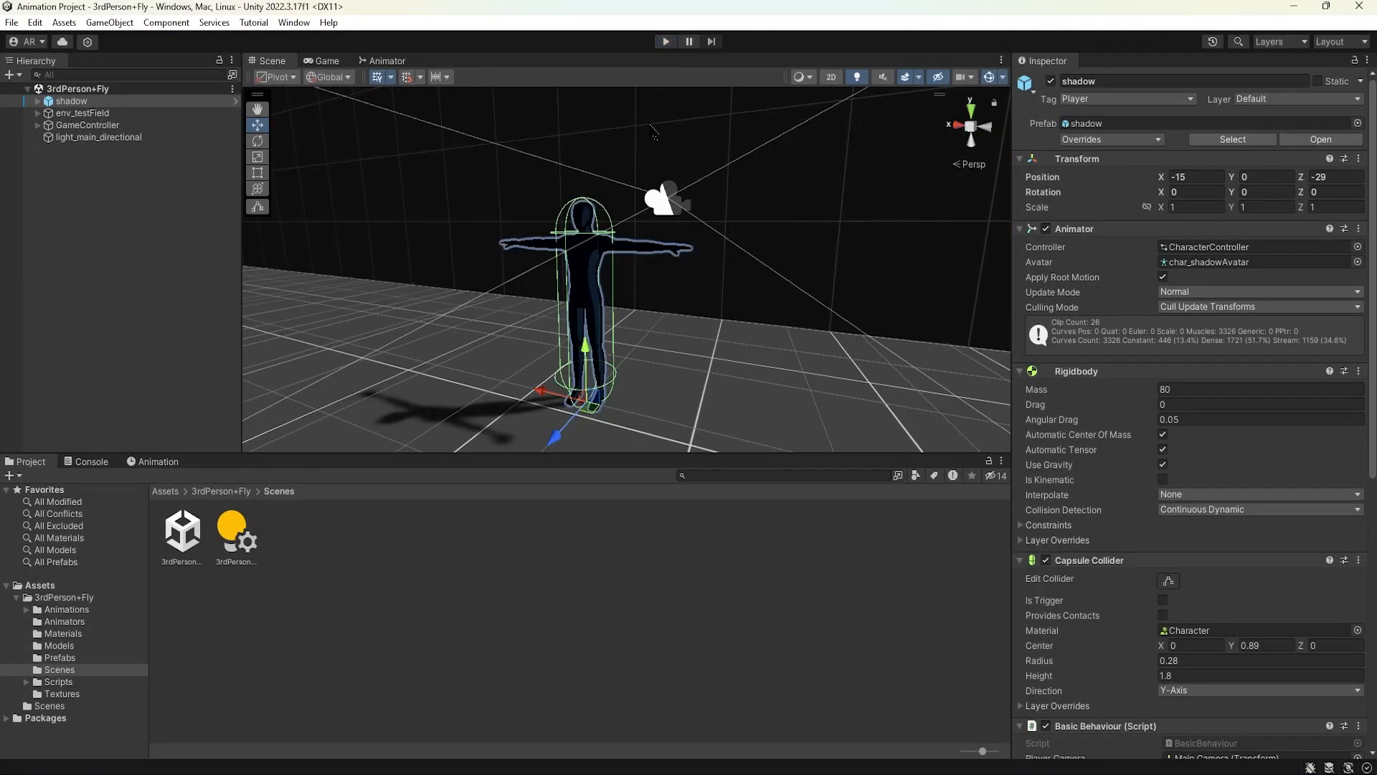
click(384, 61)
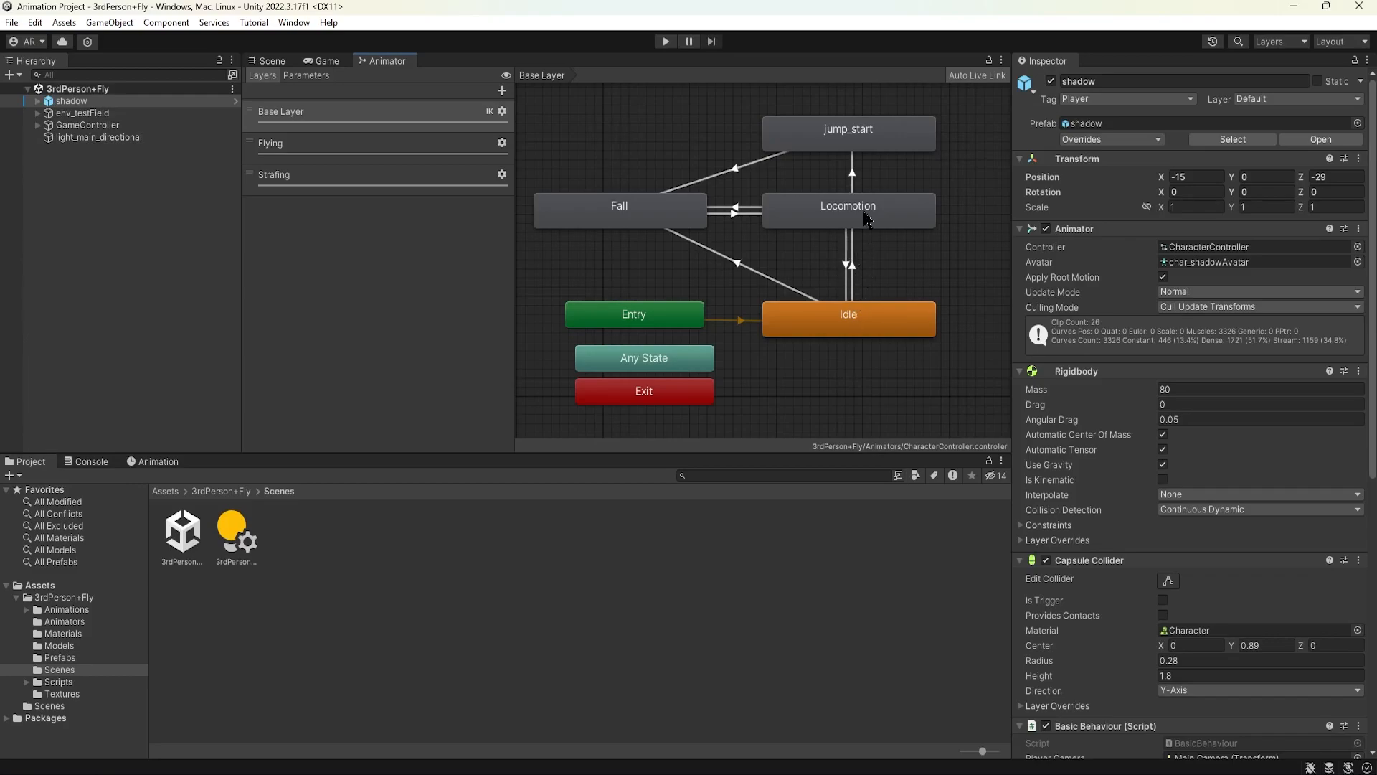
click(852, 272)
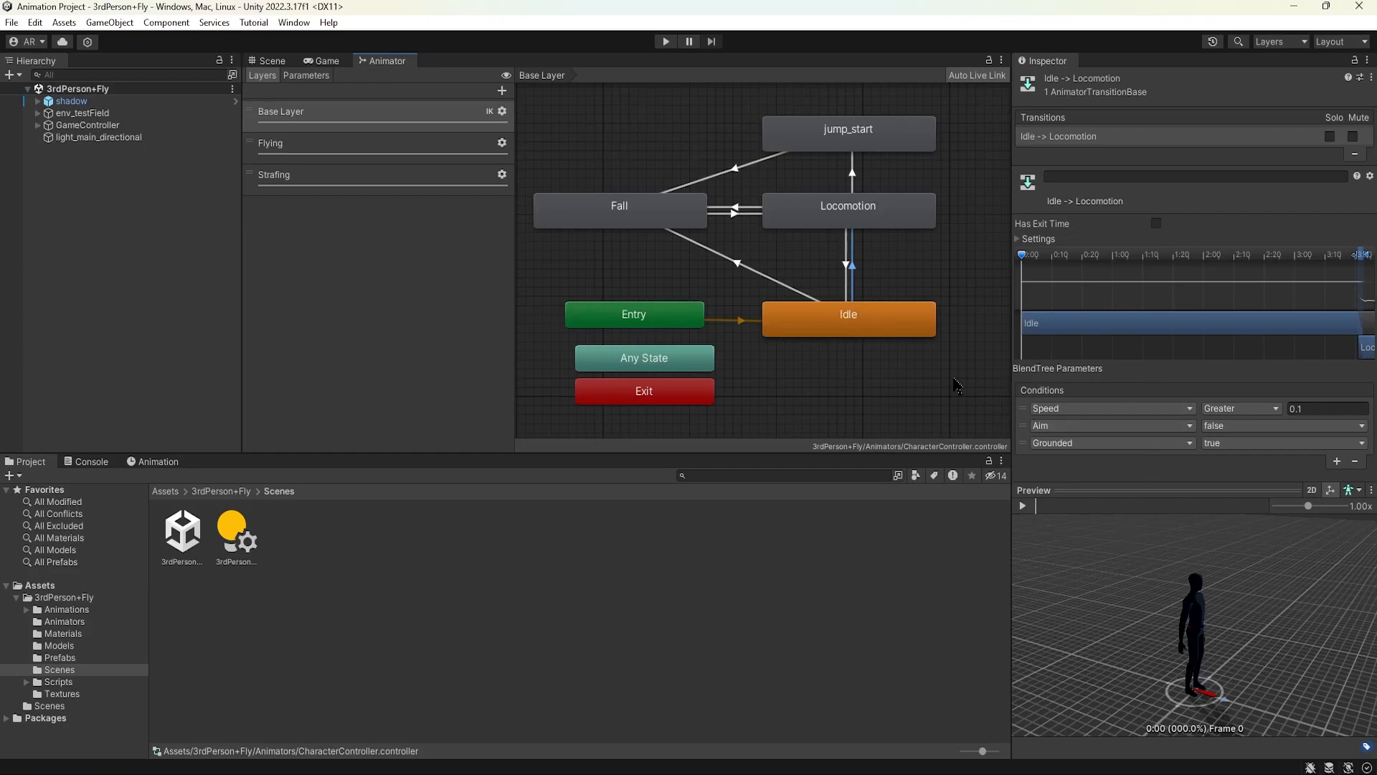
click(1315, 407)
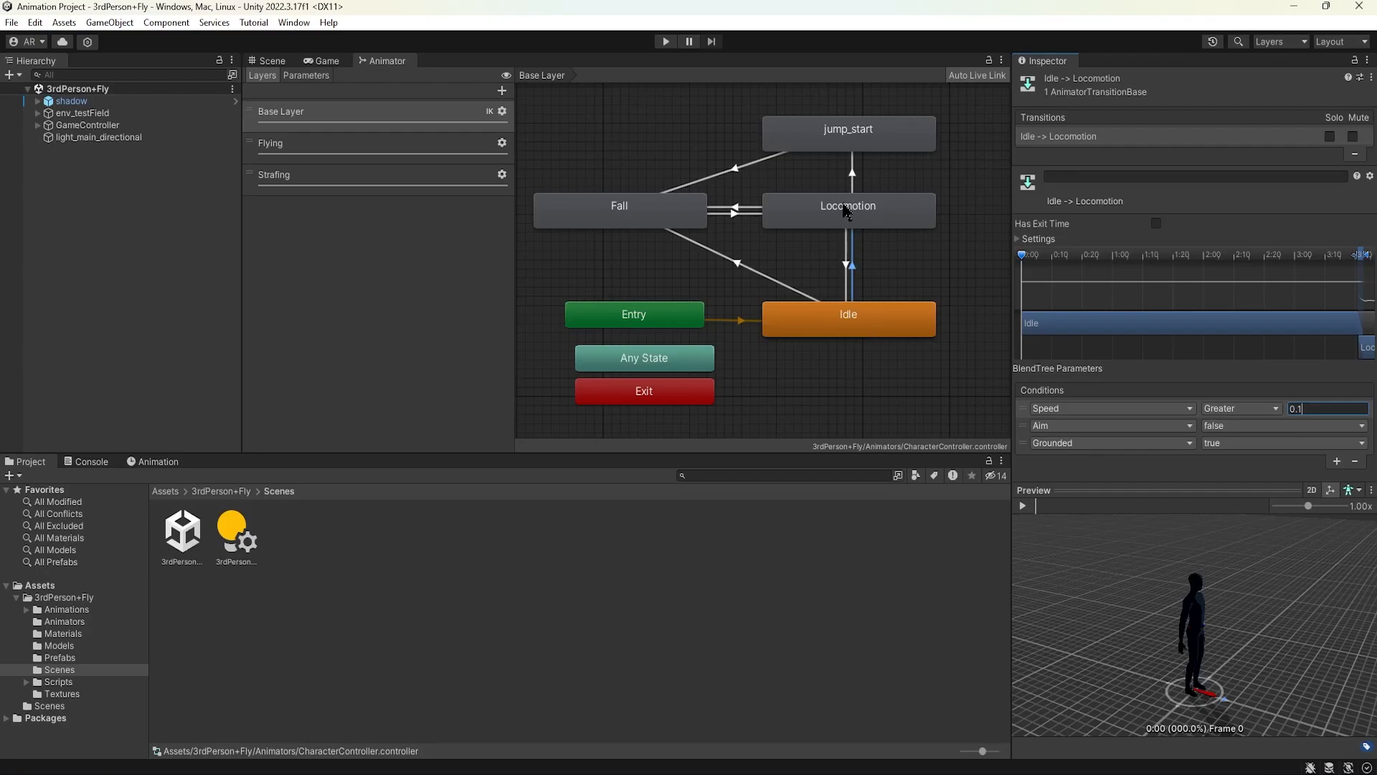
- Inspect the Locomotion to Idle transition and preview the animation of both transitions between Idle and Locomotion
click(847, 268)
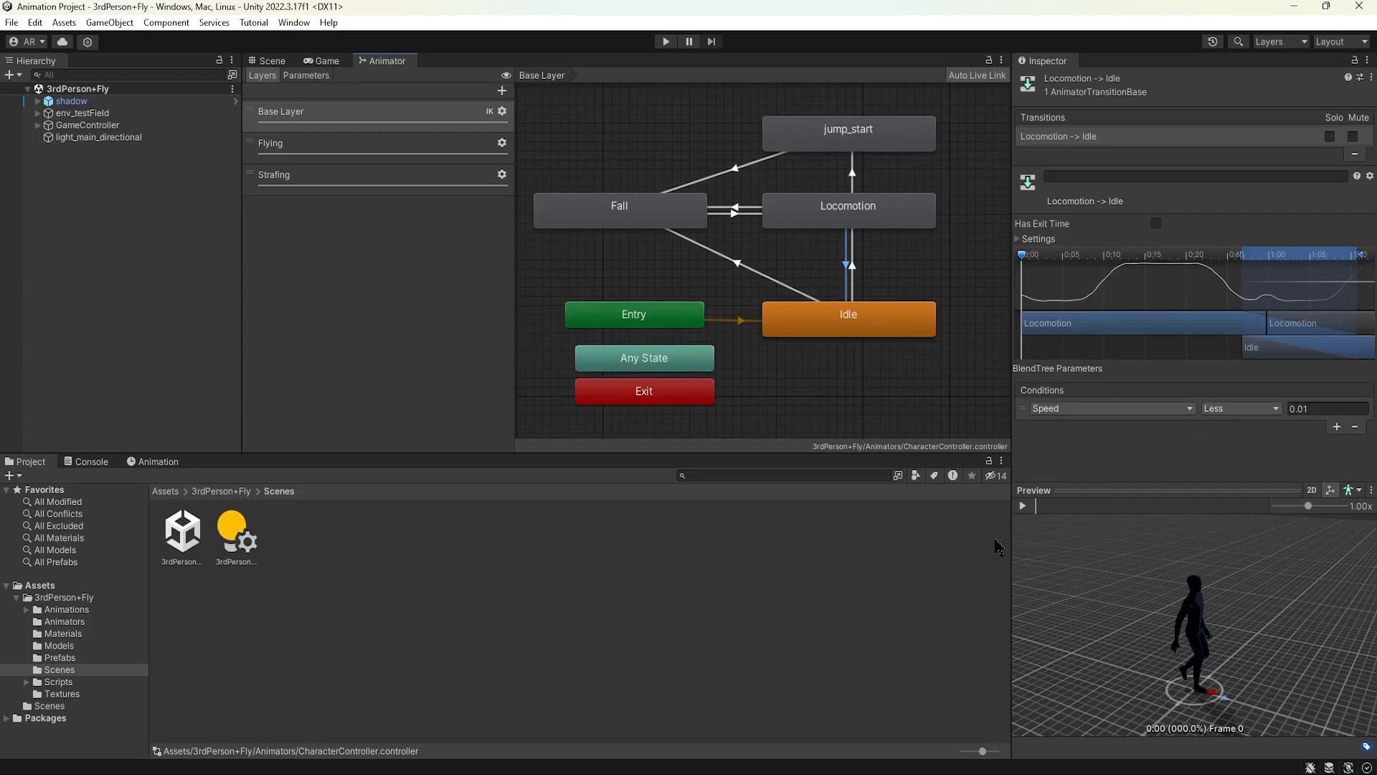
click(1022, 506)
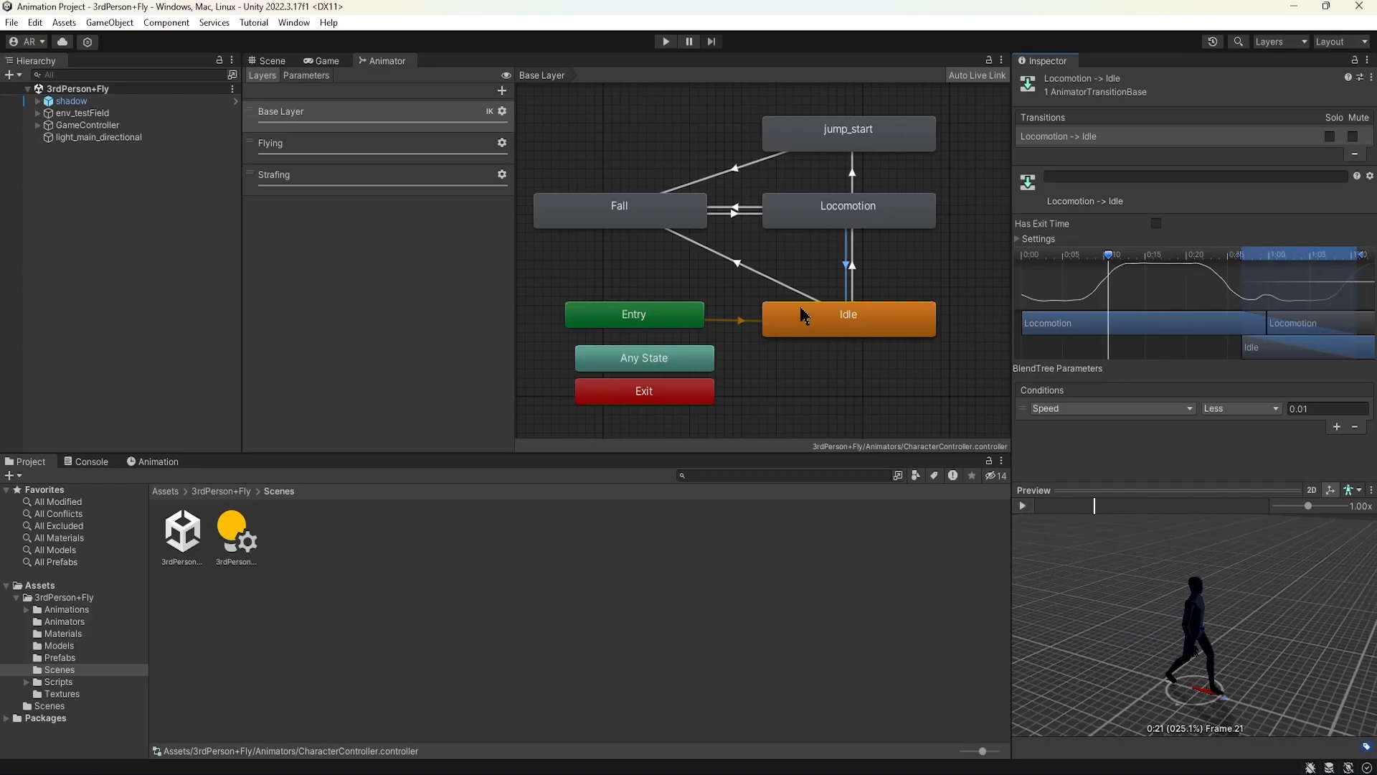
click(855, 268)
click(1023, 506)
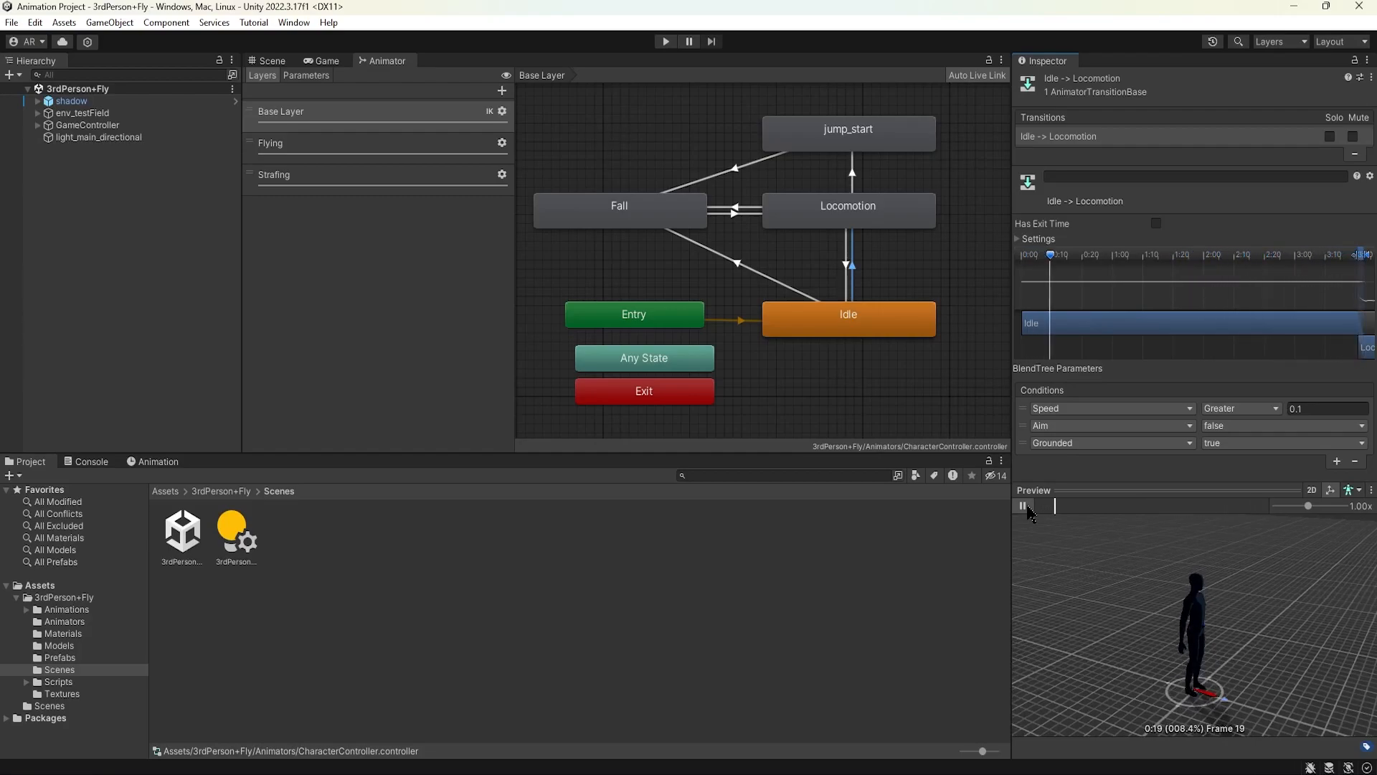
click(1022, 506)
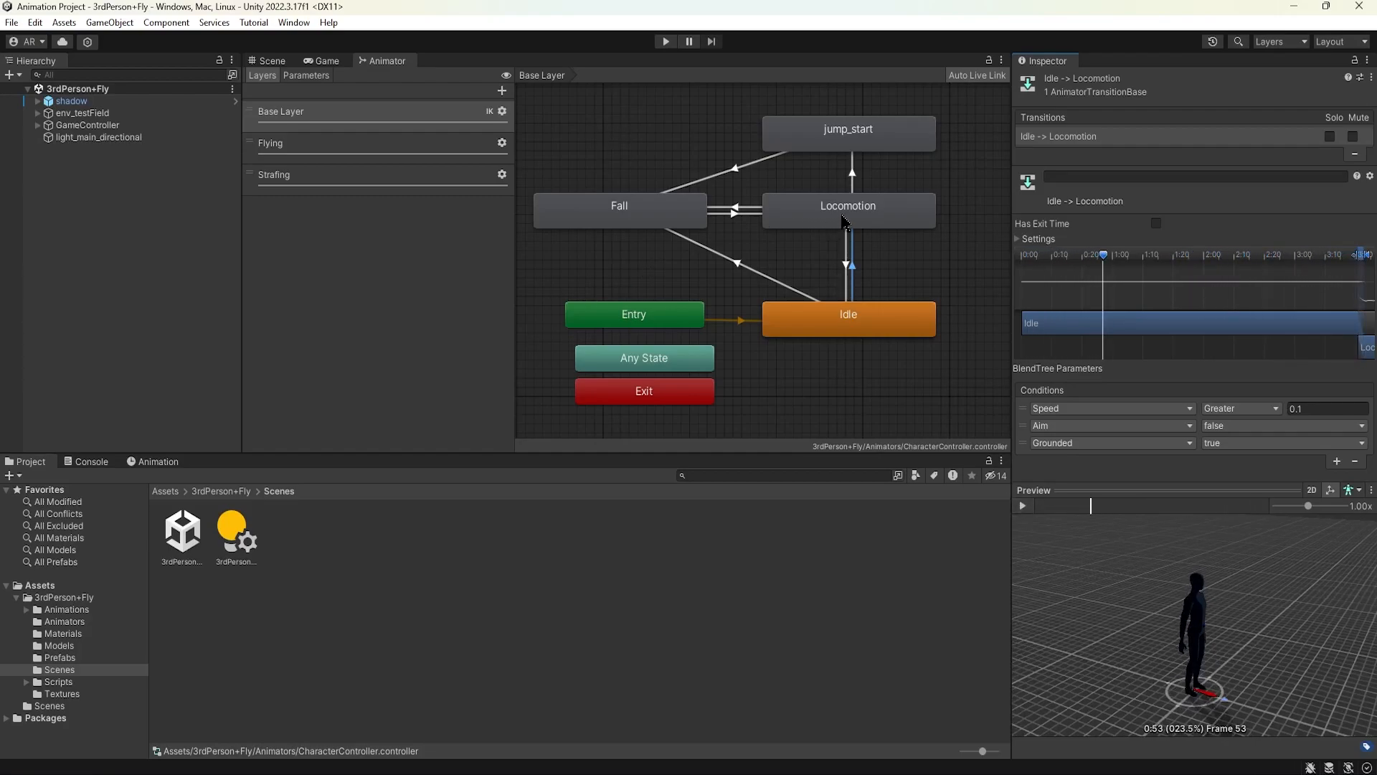
- Inspect and preview the Locomotion to jump_start and jump_start to Fall transitions
click(854, 176)
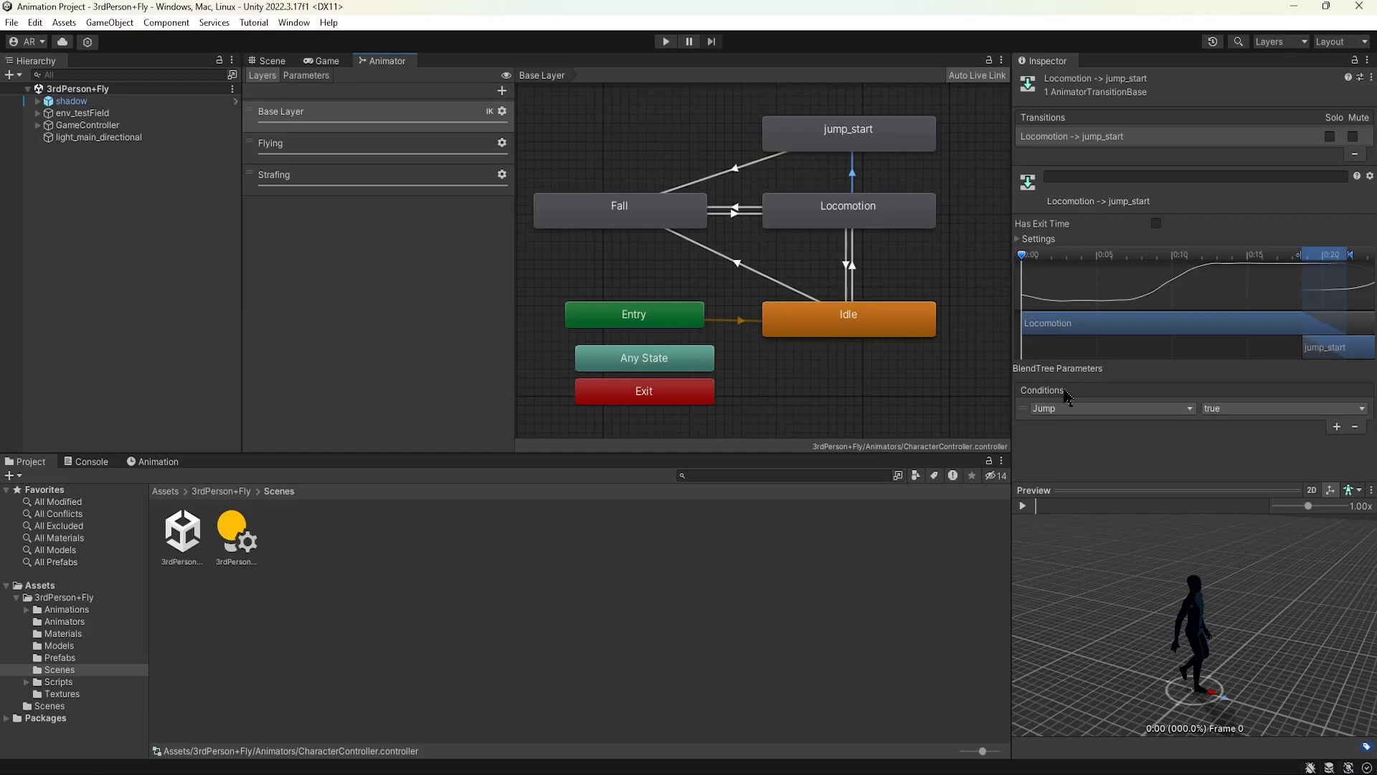
click(1022, 506)
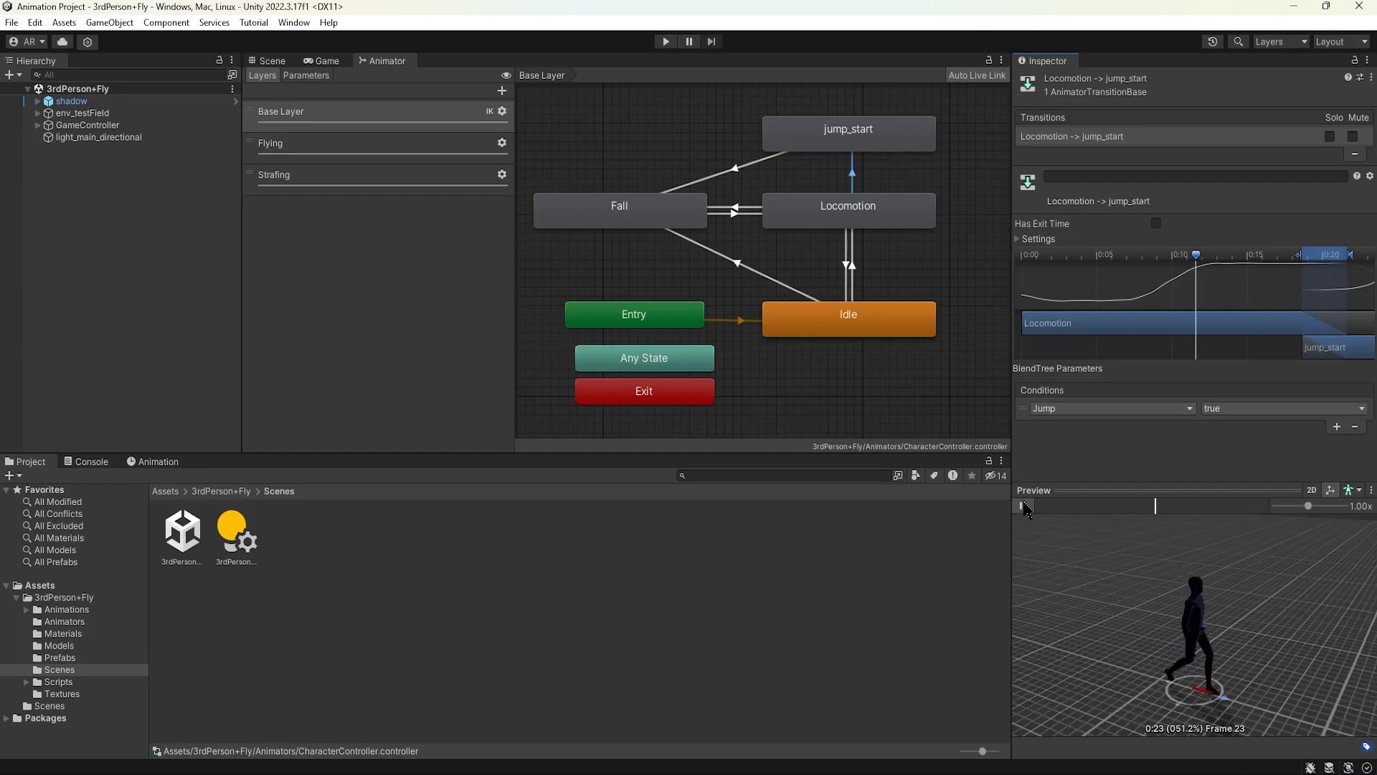
click(1023, 506)
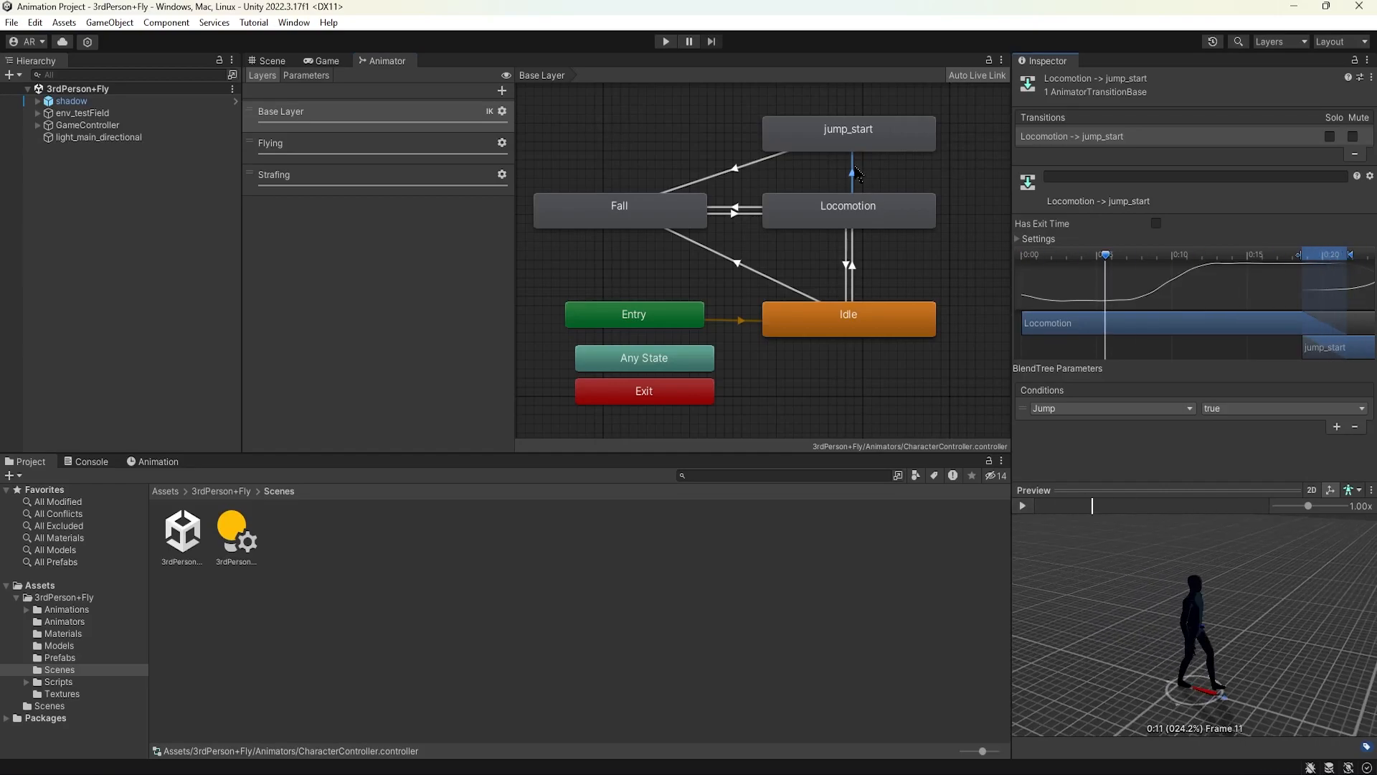
click(733, 172)
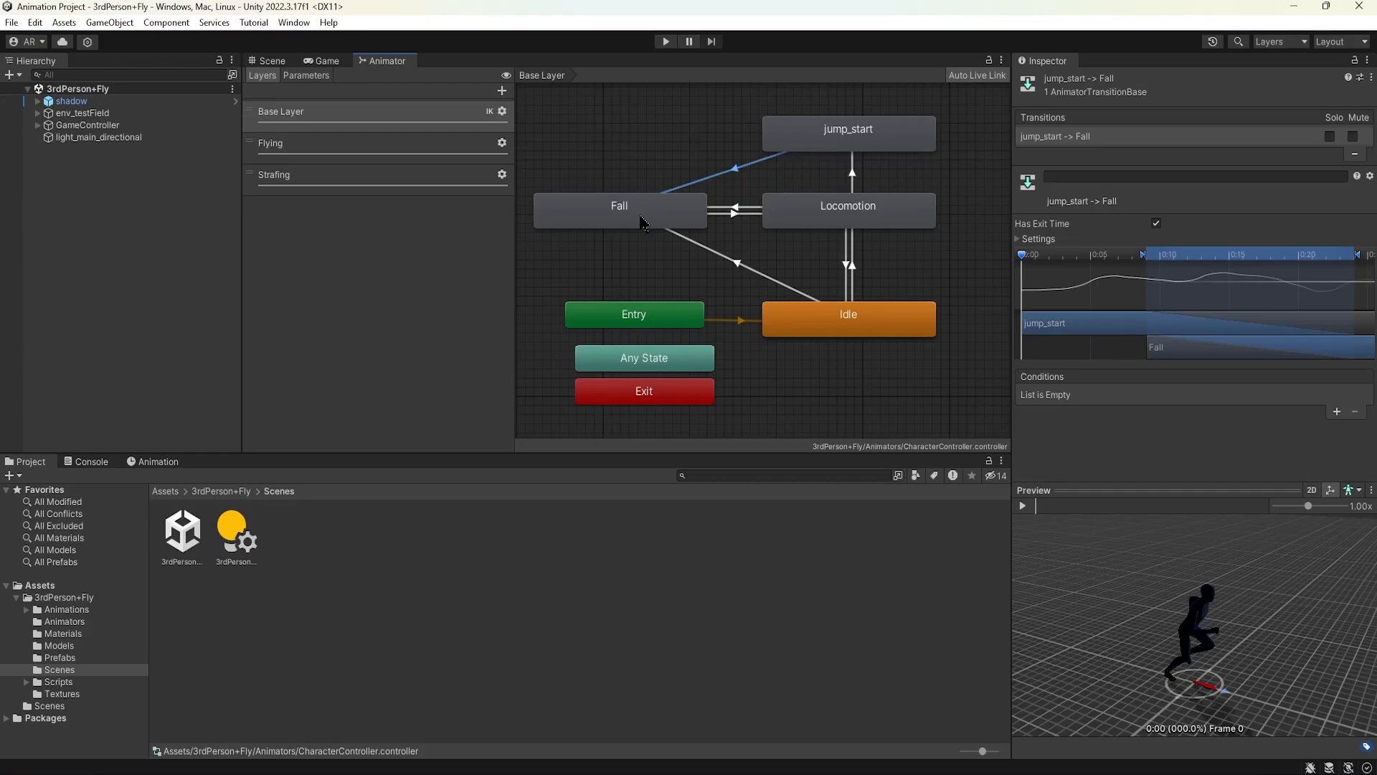
click(1022, 506)
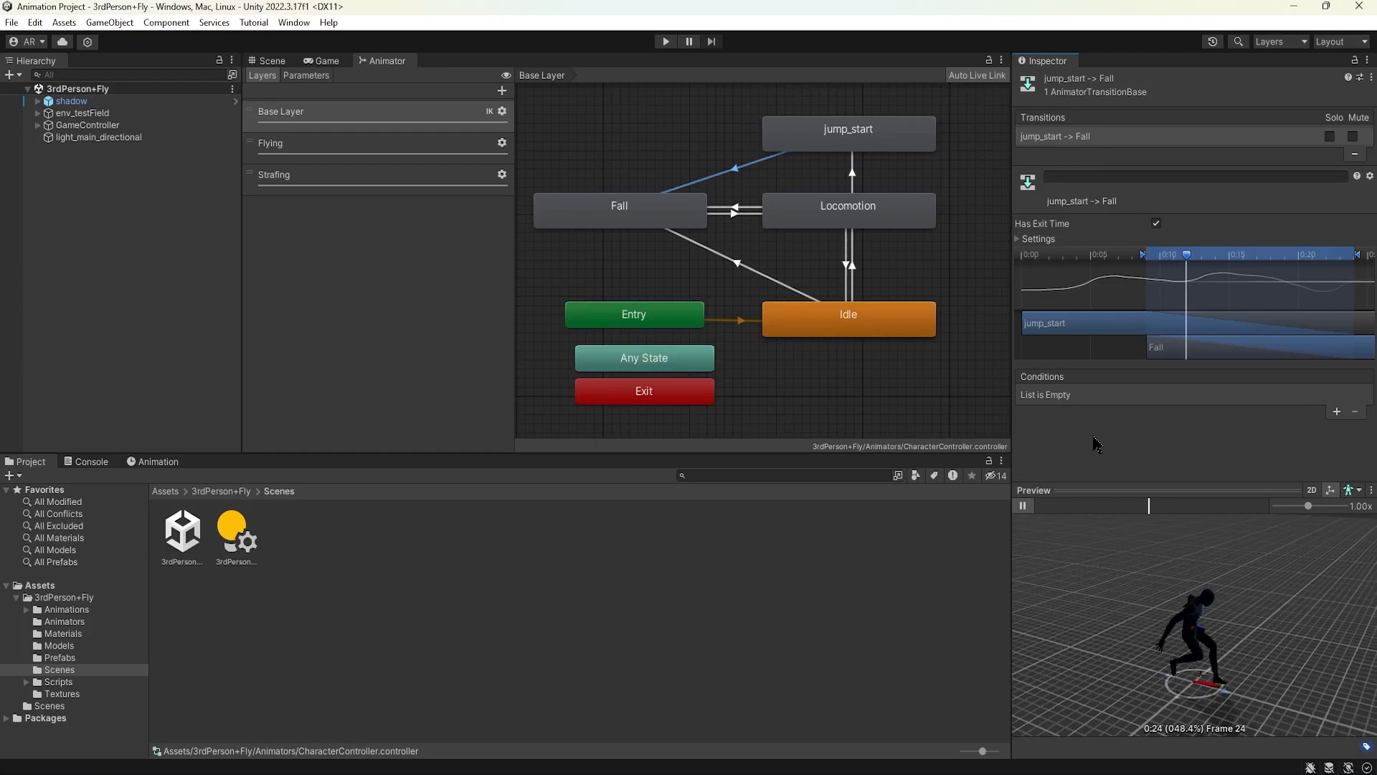
click(1023, 506)
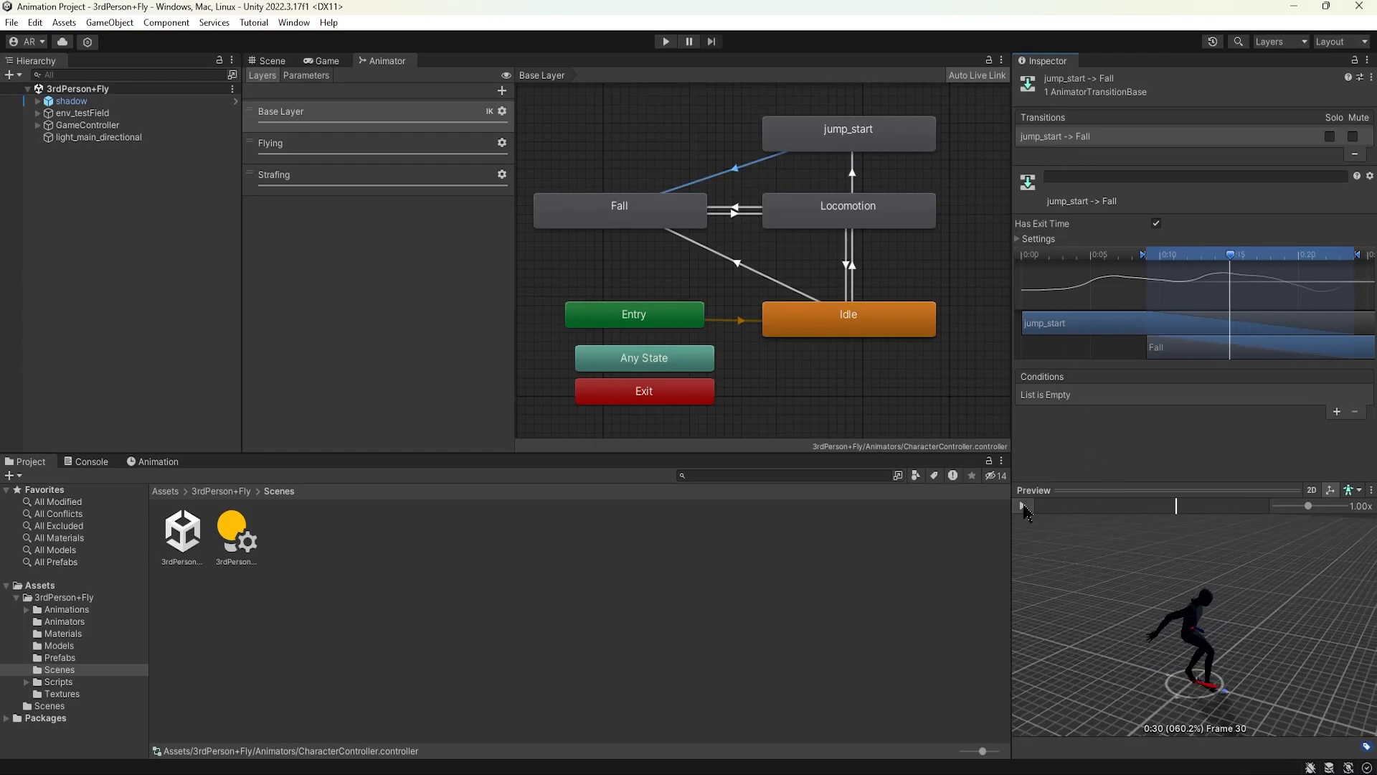
- Check the default Entry to Idle transition, and inspect and preview the Idle to Fall transition
click(742, 320)
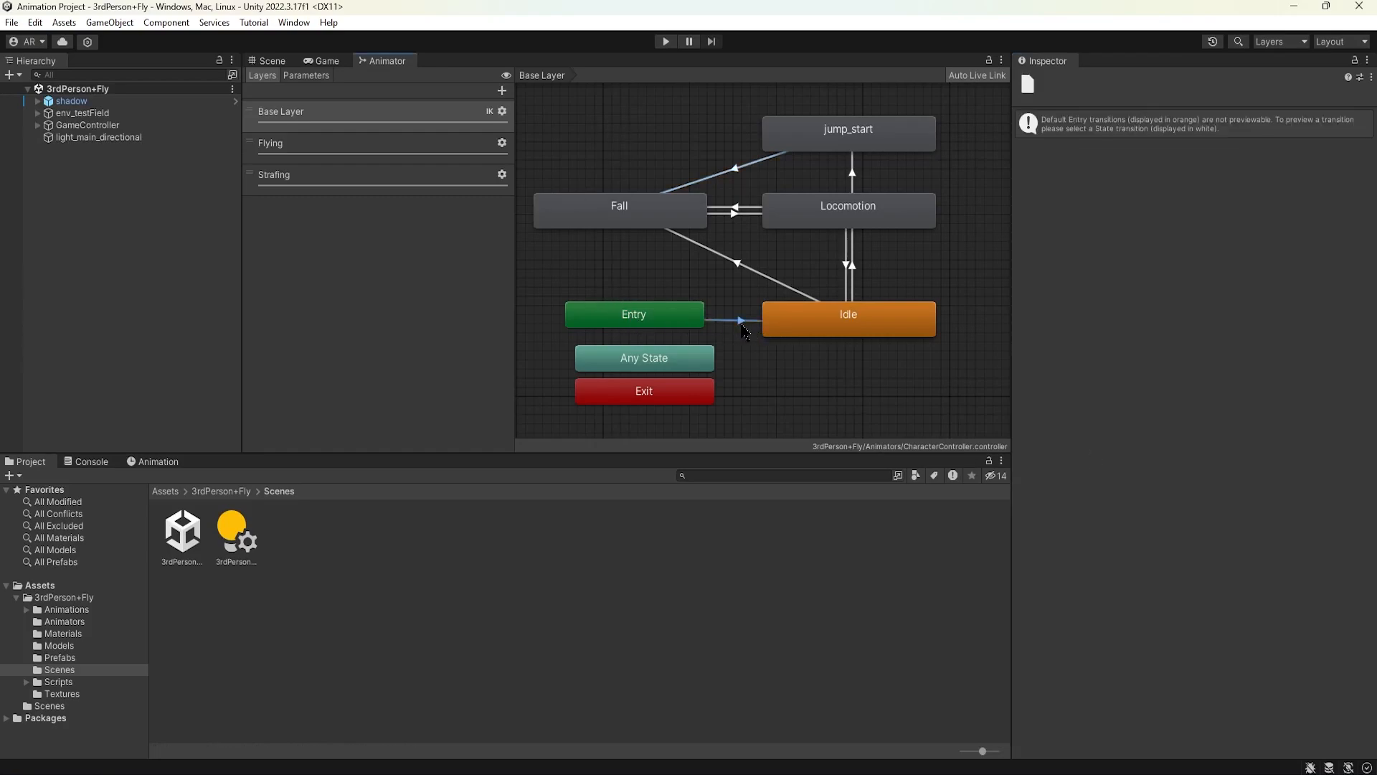
click(748, 262)
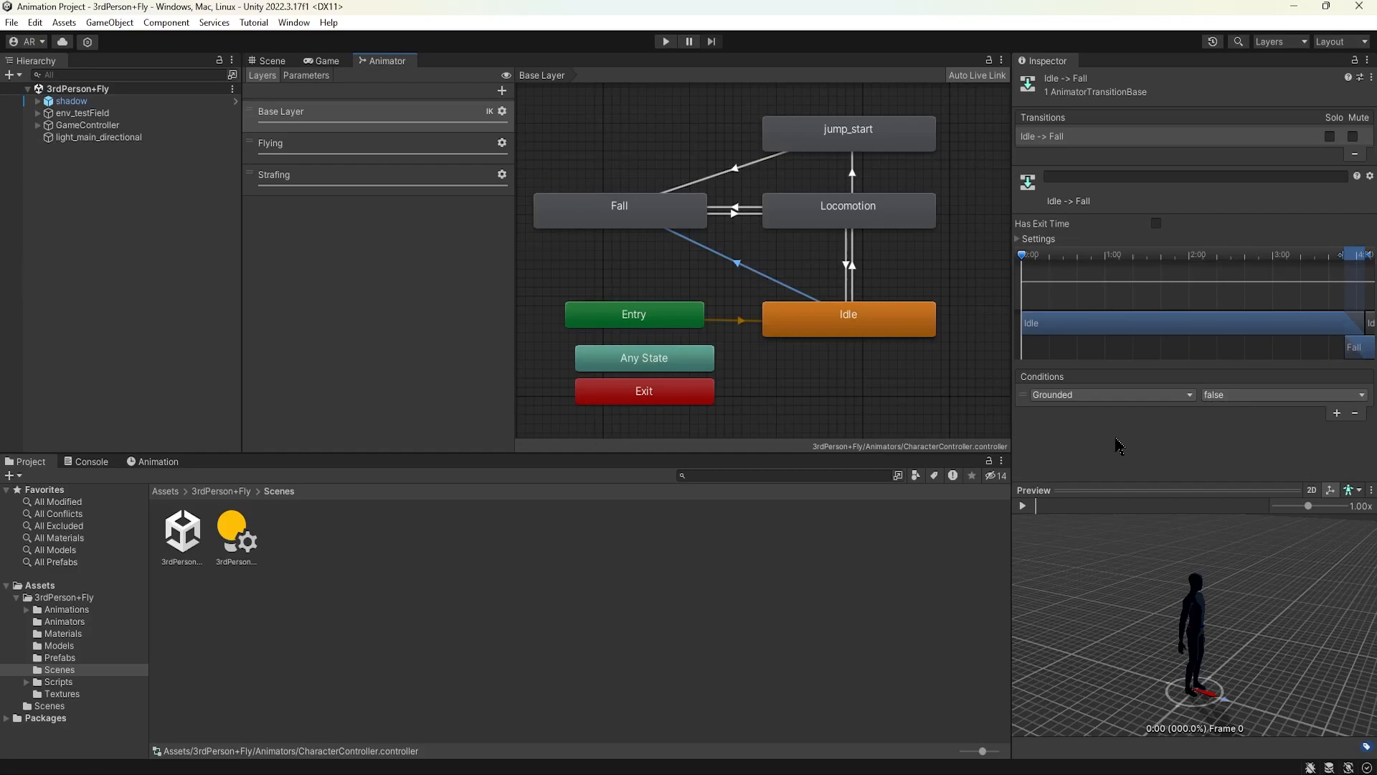
click(1025, 506)
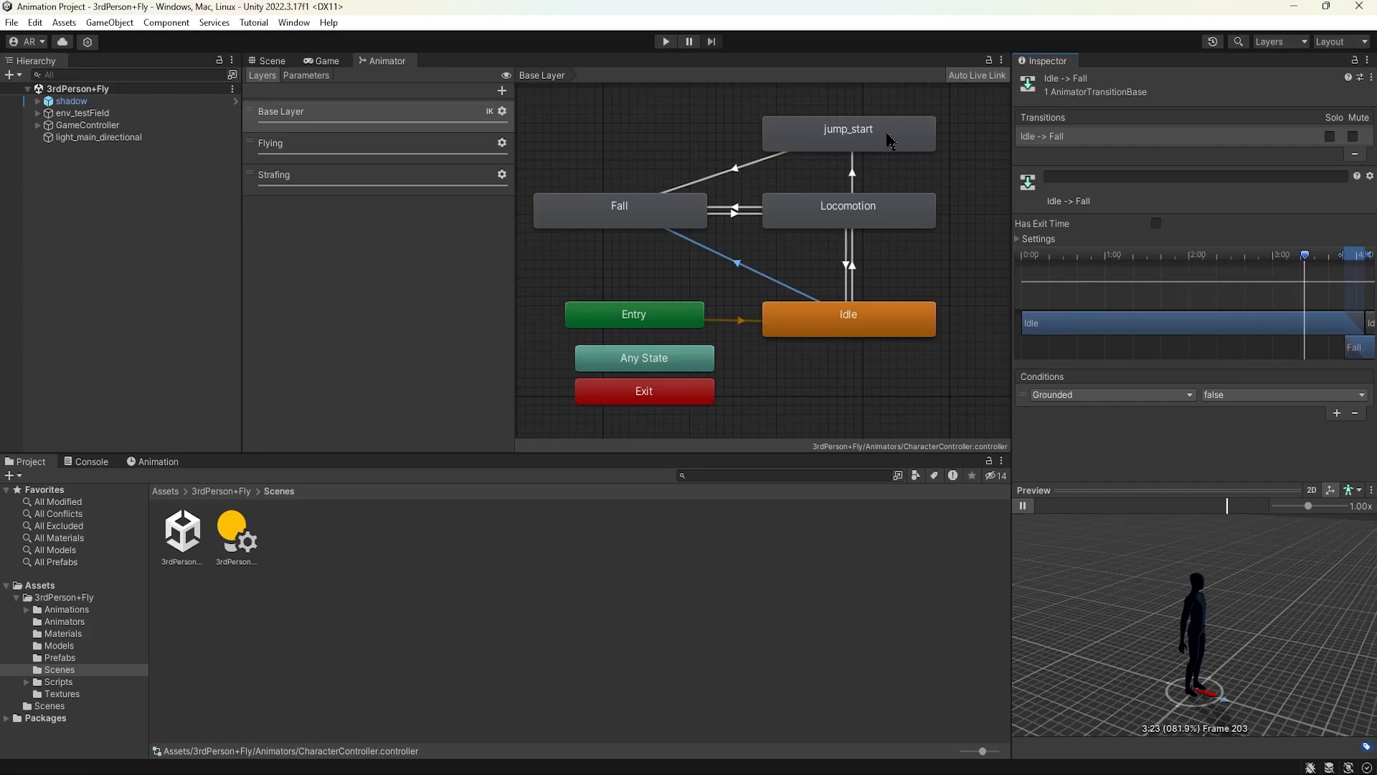
click(1023, 506)
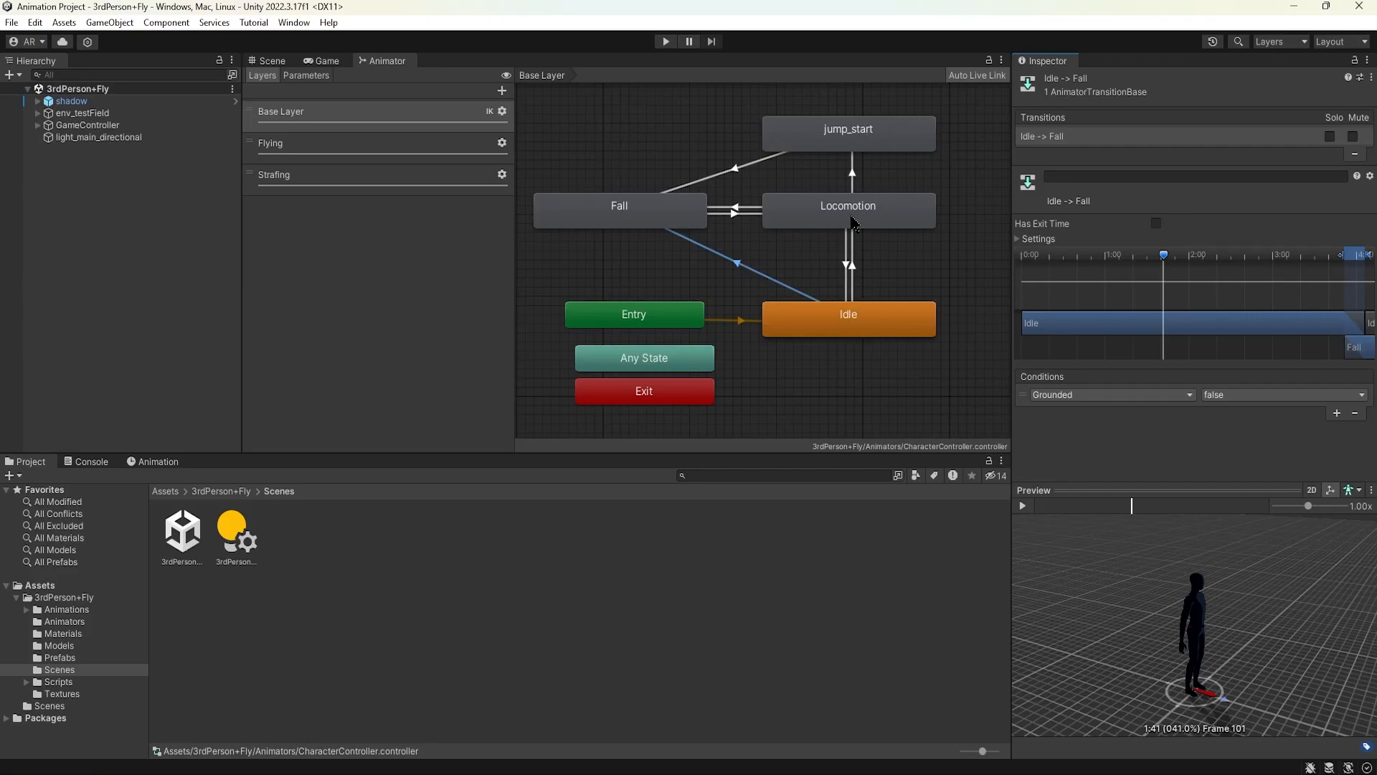
- Select the shadow character in the Scene view and examine its Animator and Rigidbody settings, expanding the Rigidbody constraints
click(274, 61)
click(84, 104)
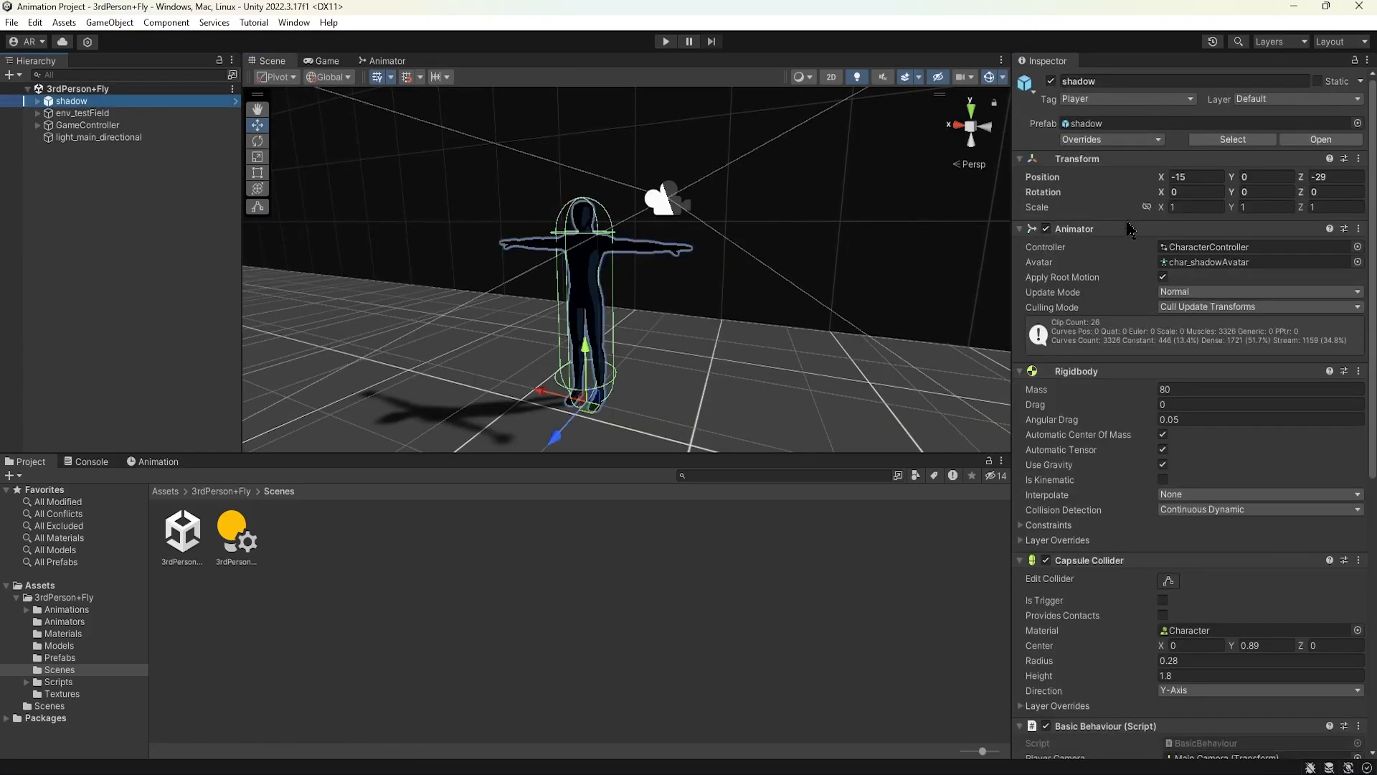
scroll(1102, 263, down, 3)
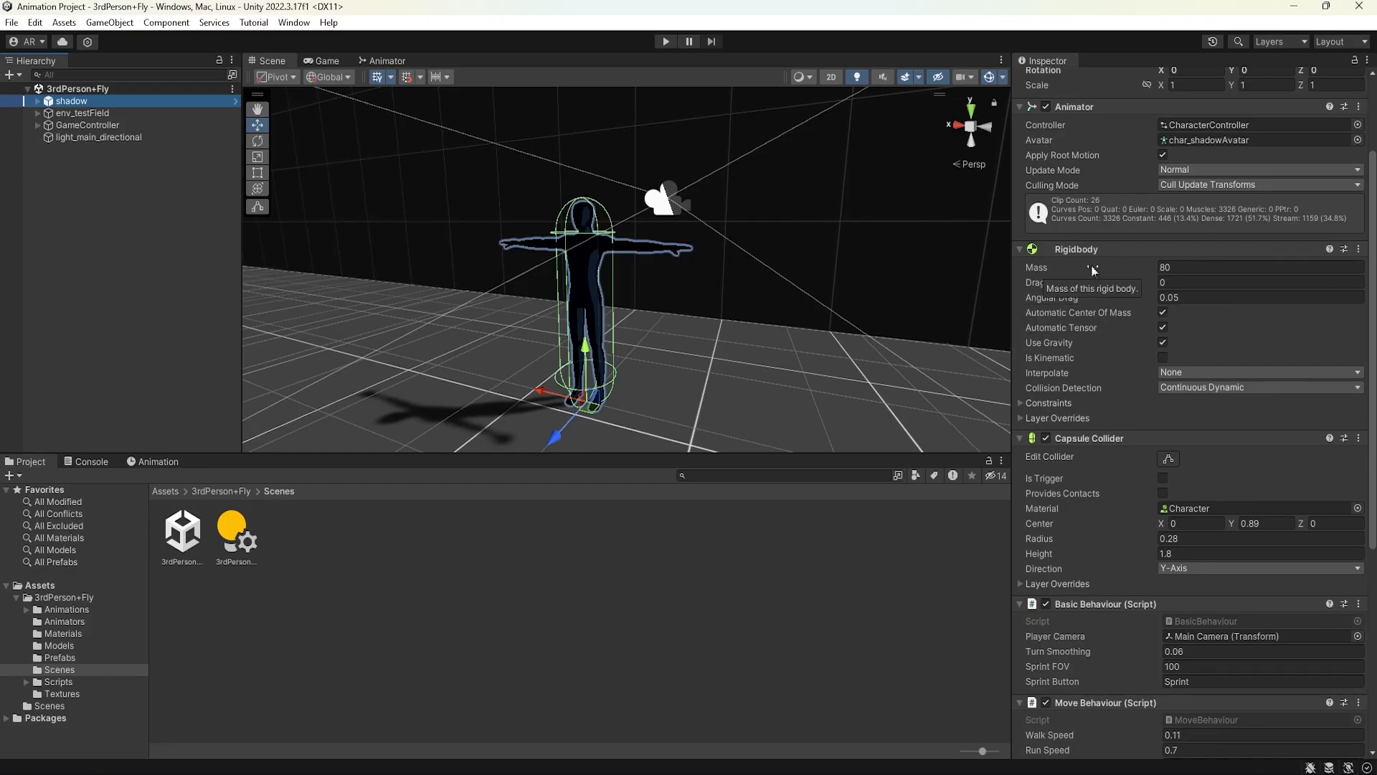
scroll(1092, 270, down, 1)
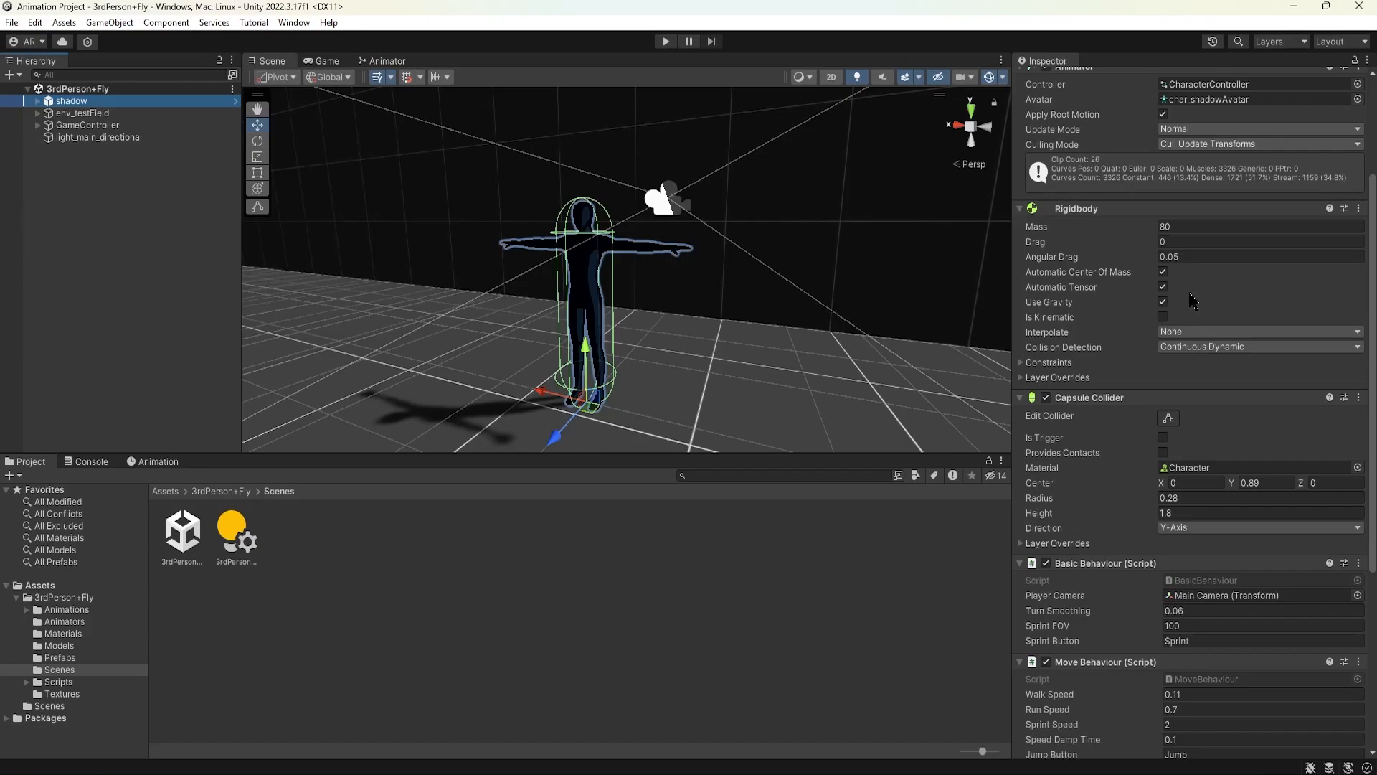
click(1022, 363)
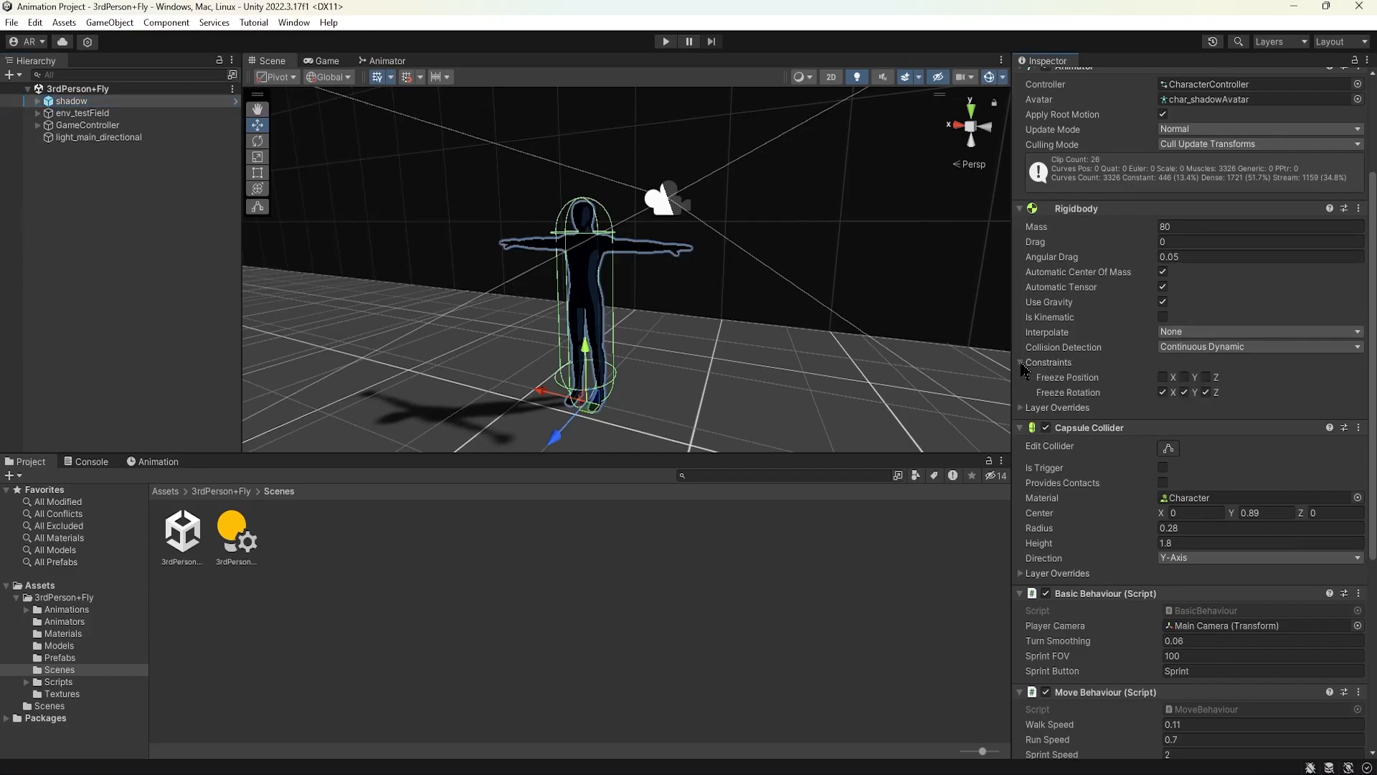
click(1206, 392)
- Examine the shadow character's Capsule Collider and its Basic, Move, Aim and Fly Behaviour scripts
scroll(1158, 380, down, 1)
scroll(1187, 328, down, 2)
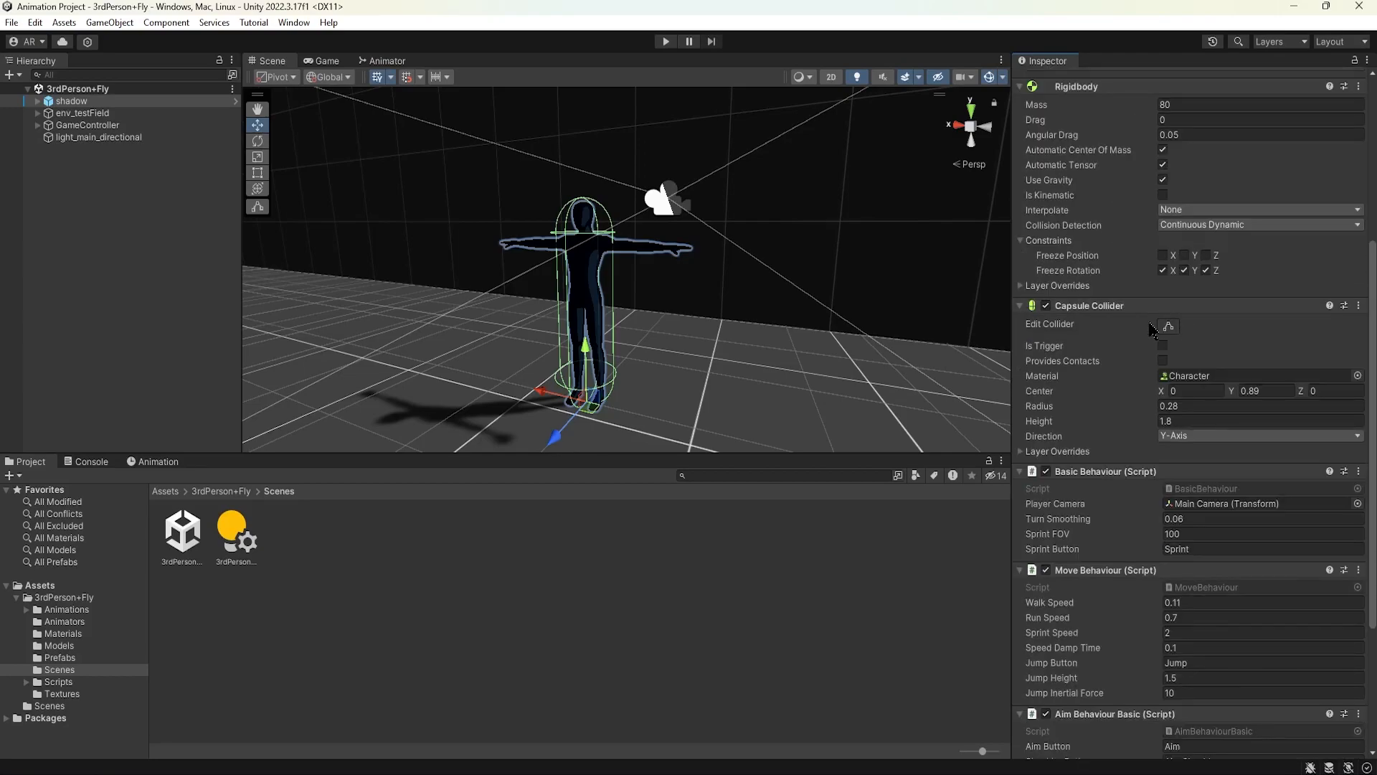
scroll(1187, 355, down, 1)
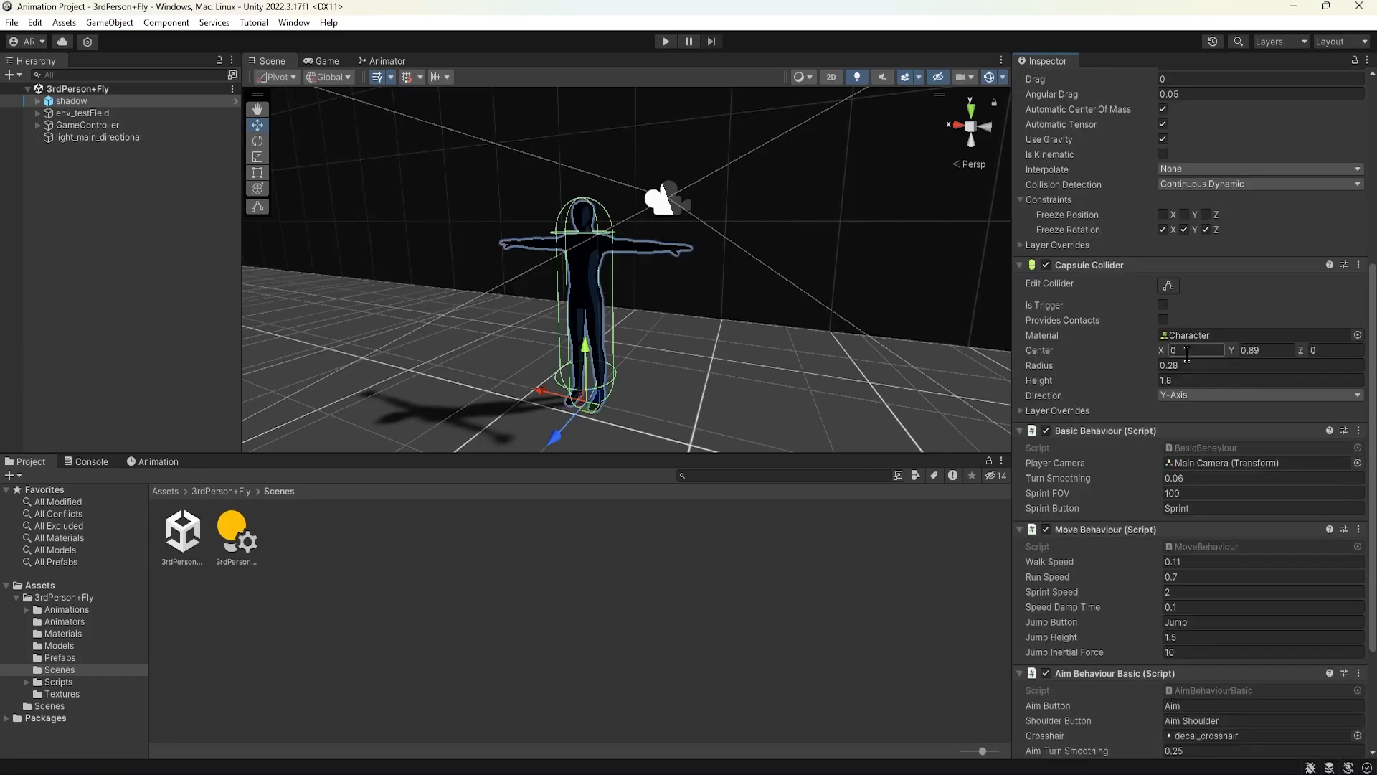
scroll(1176, 355, down, 2)
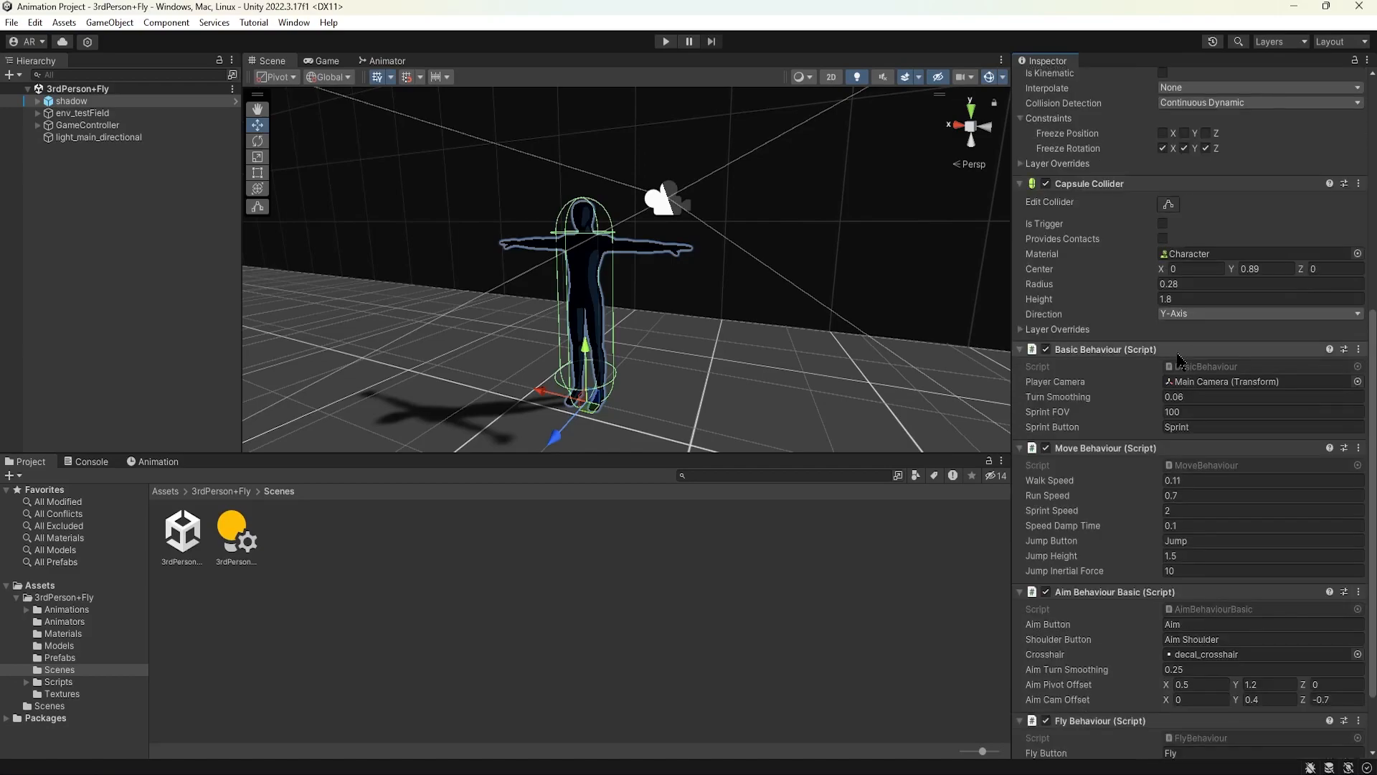
scroll(1177, 360, down, 2)
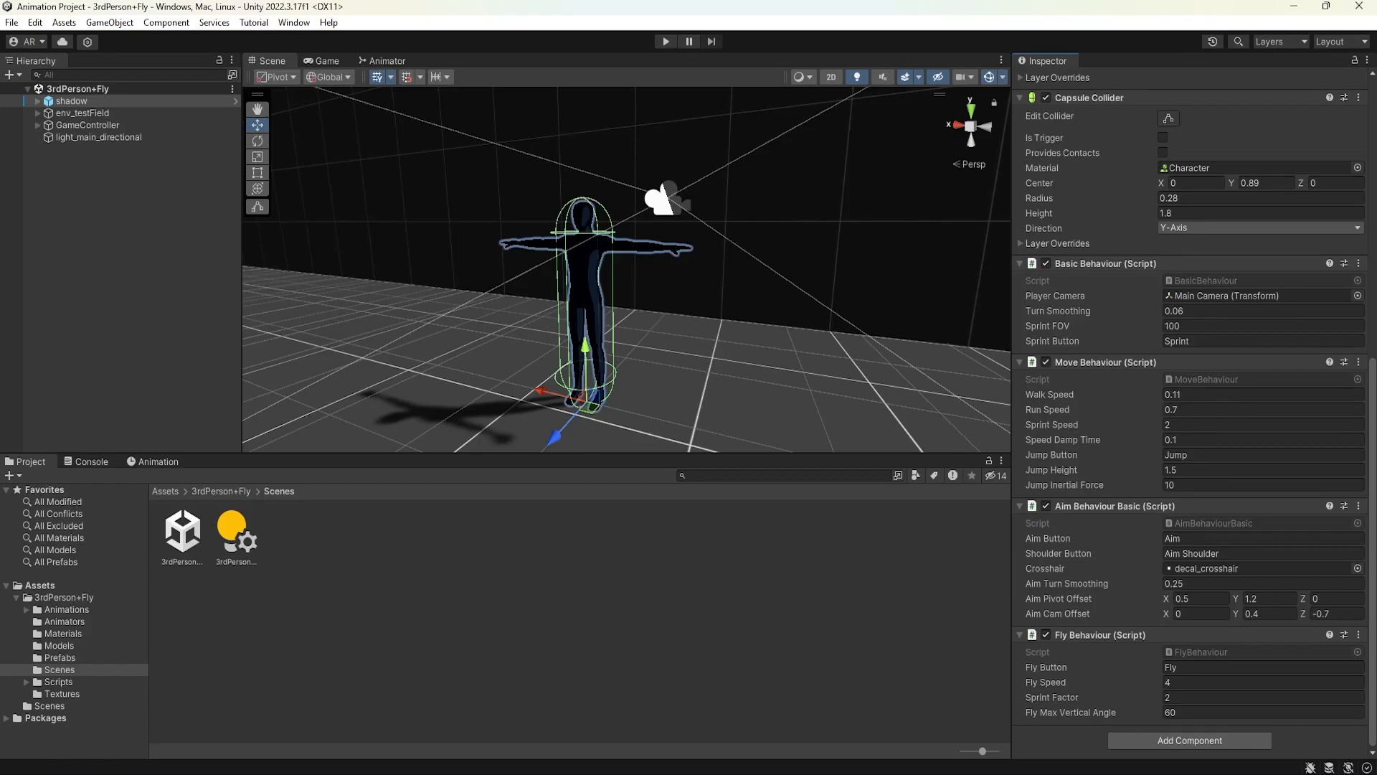
- Expand the shadow character's hierarchy and inspect its Main Camera and shadow_mesh child objects
click(38, 102)
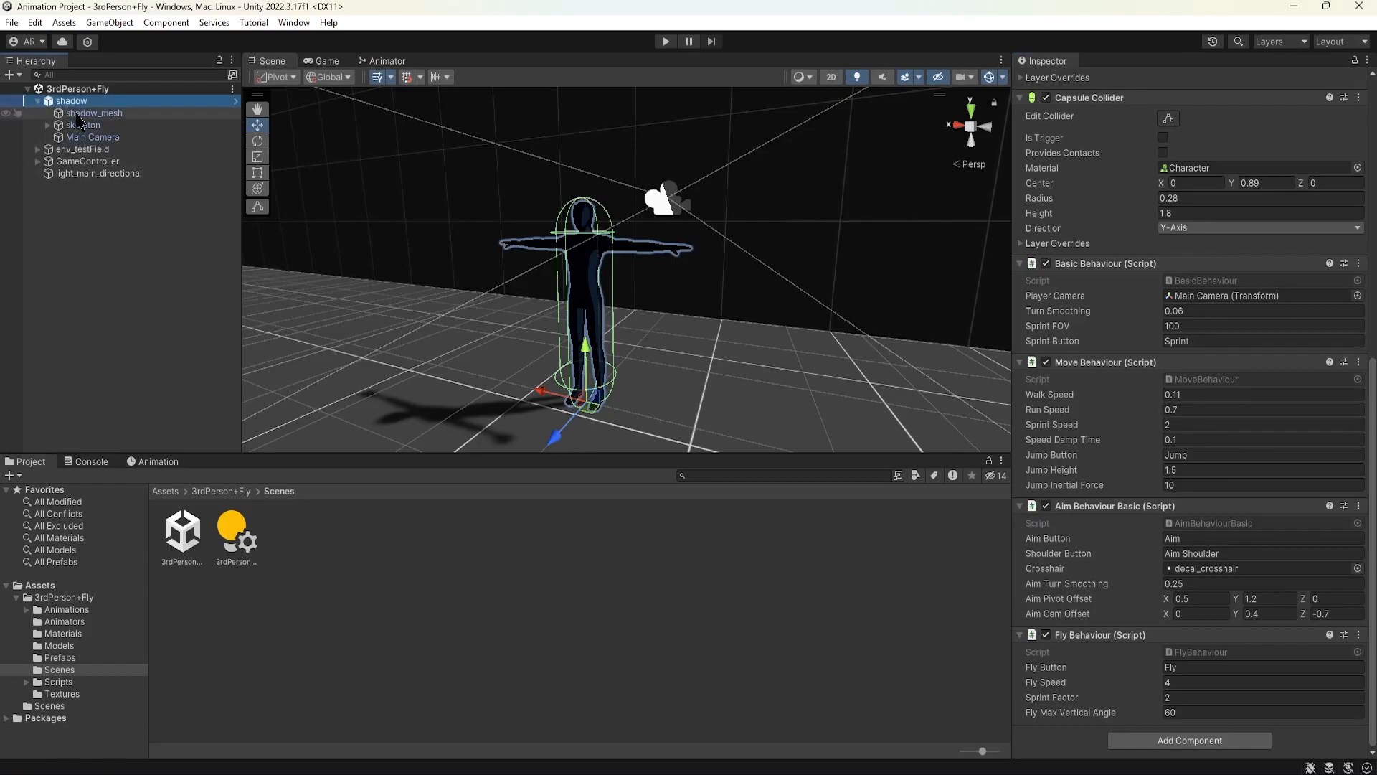
click(91, 137)
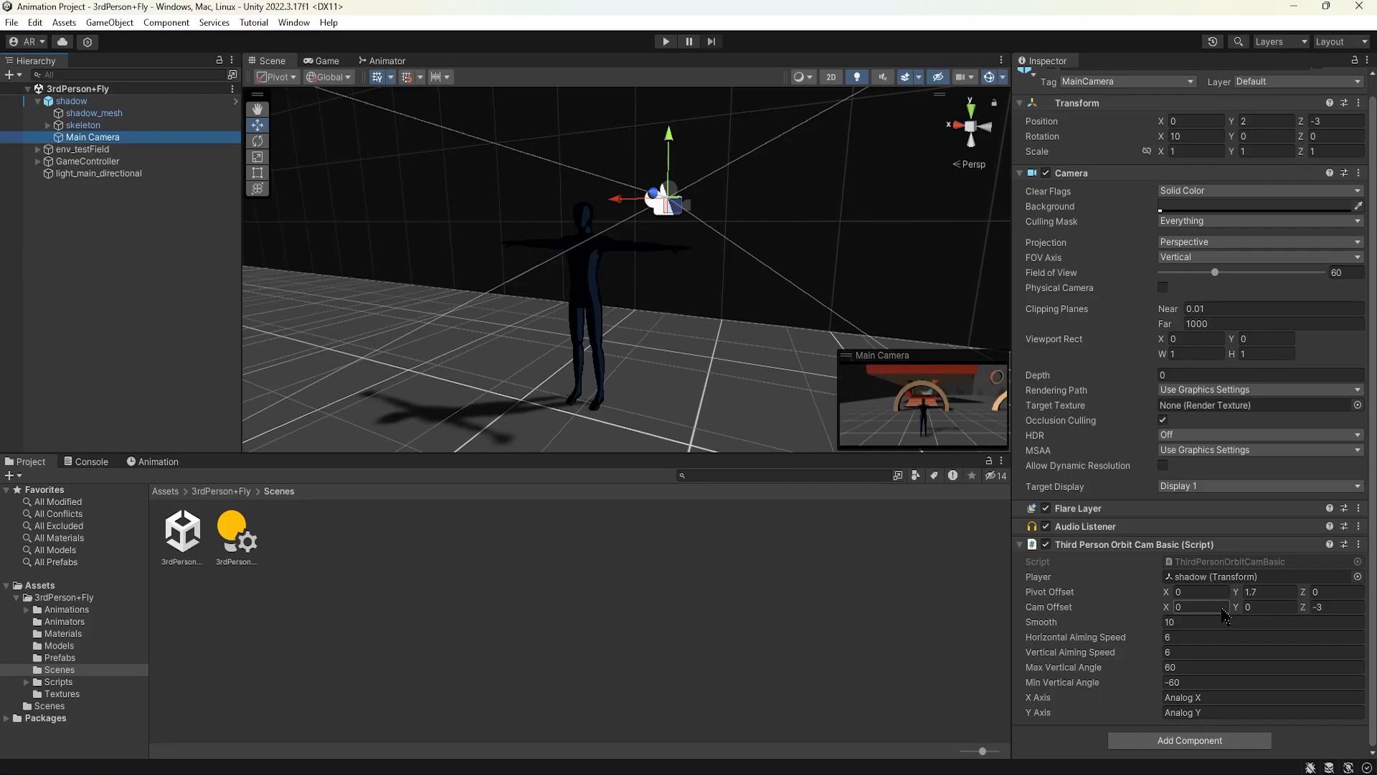
click(94, 112)
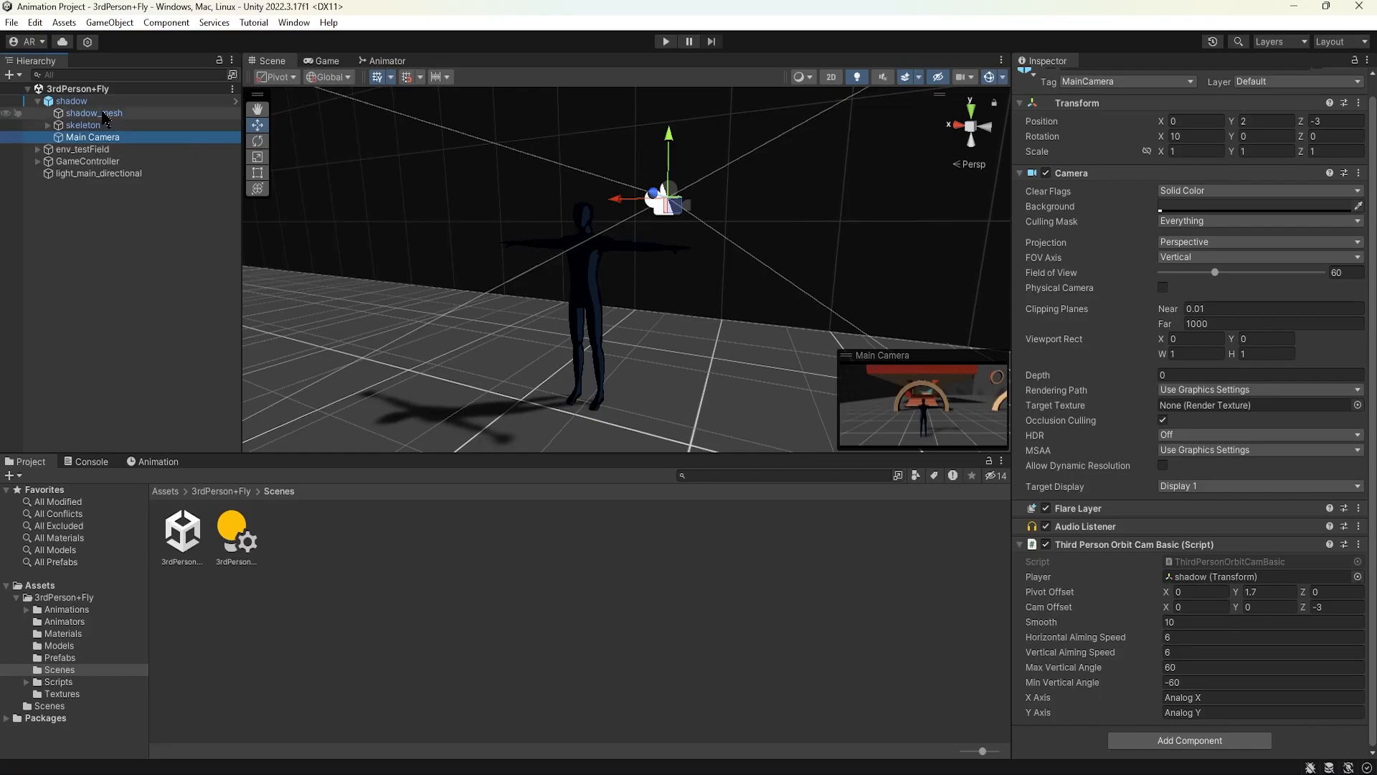
- Reselect the parent shadow object and review its full list of components down to Fly Behaviour
click(71, 101)
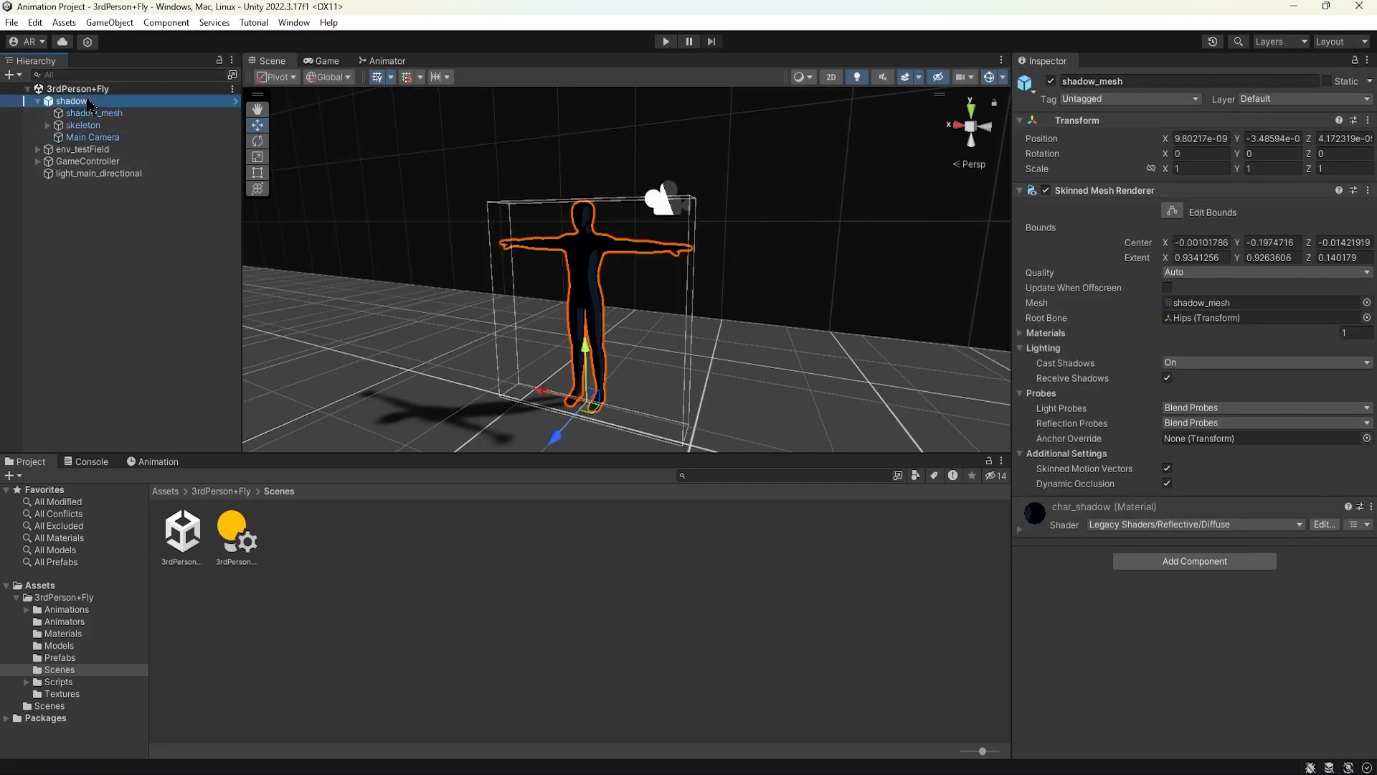
scroll(1083, 284, down, 3)
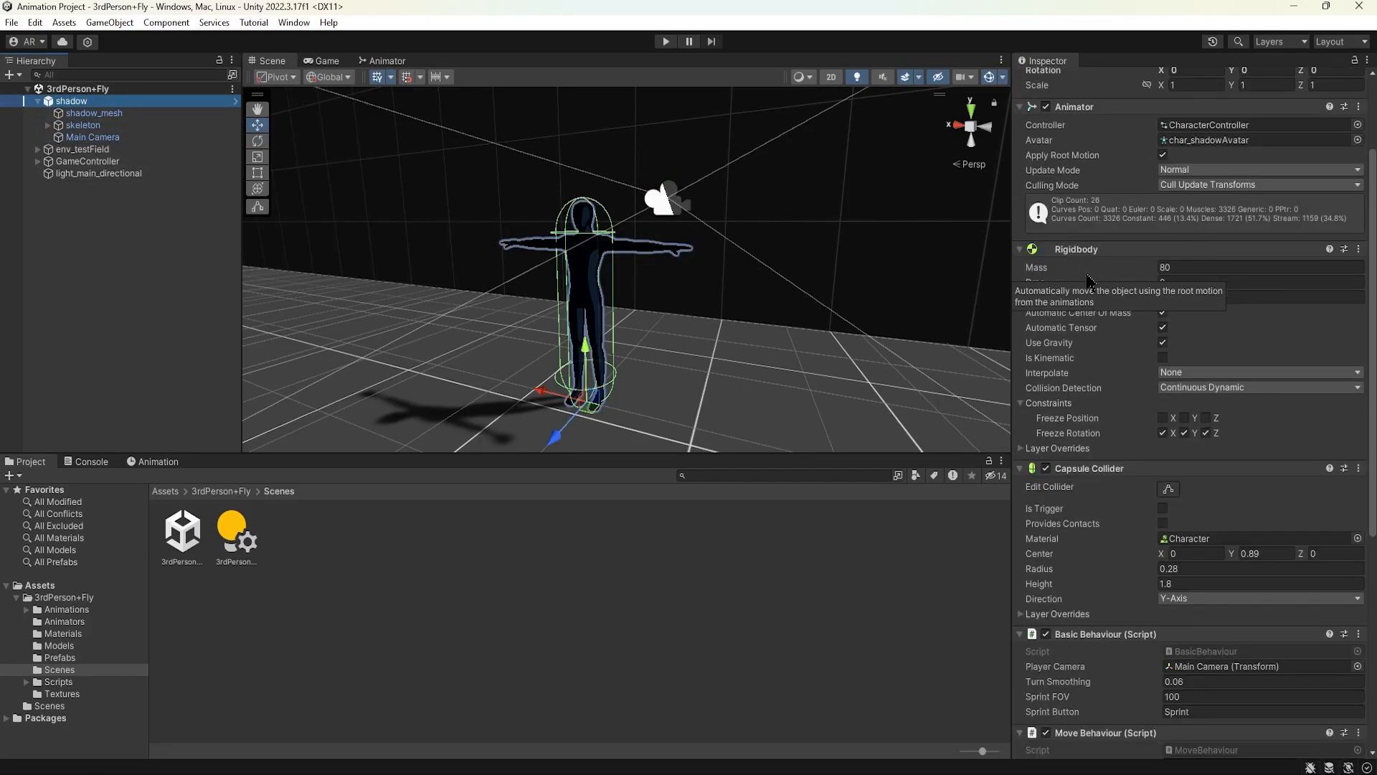
scroll(1087, 283, down, 4)
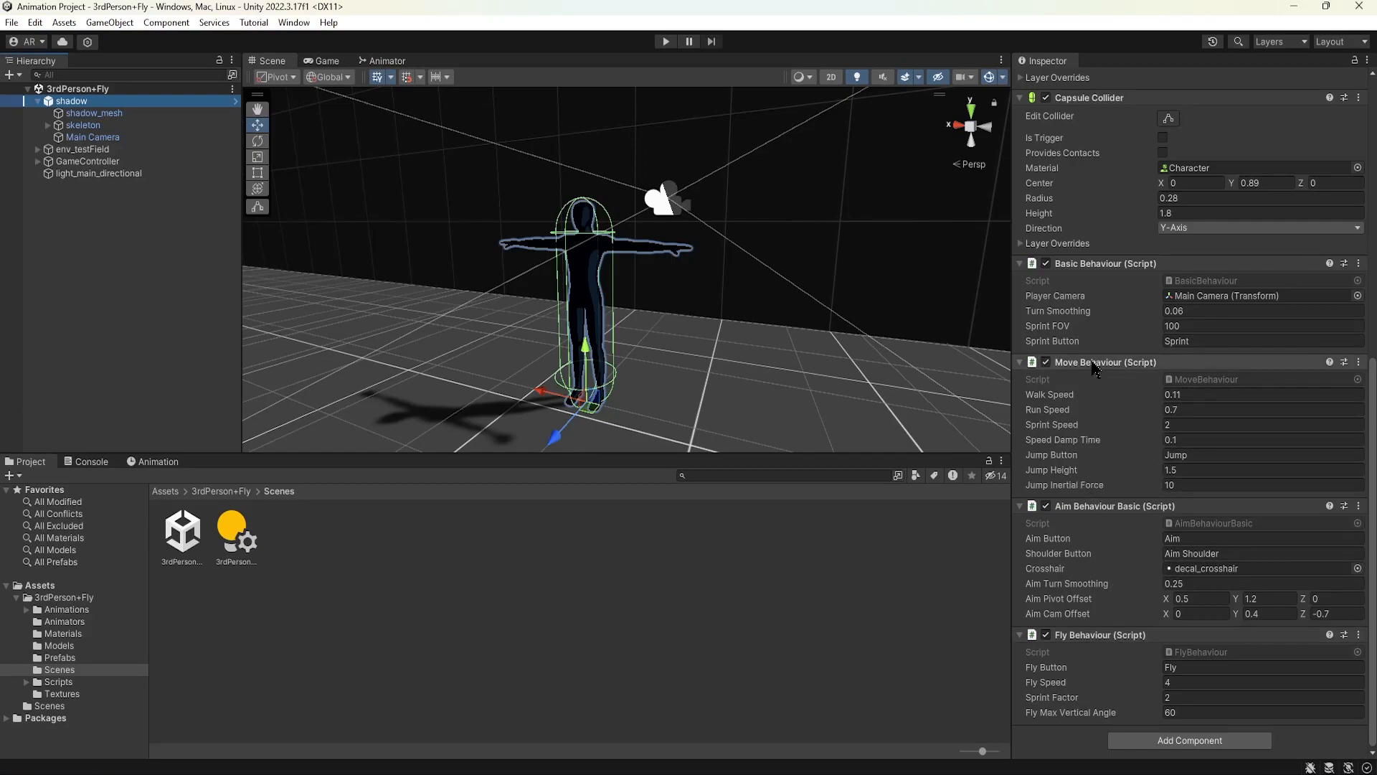
scroll(1091, 344, up, 10)
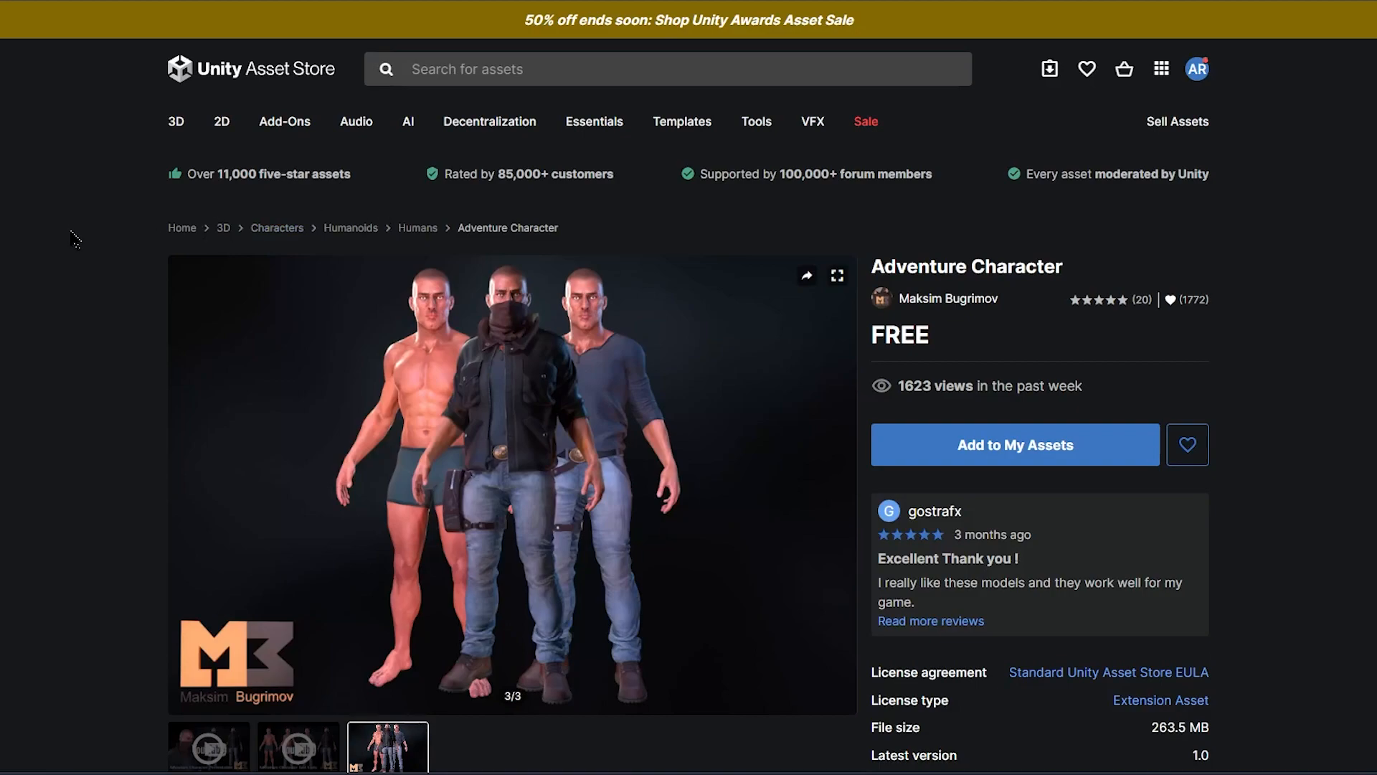
- Examine the Adventure Character page on the Unity Asset Store, including its overview and package content
scroll(73, 237, down, 2)
scroll(73, 236, down, 4)
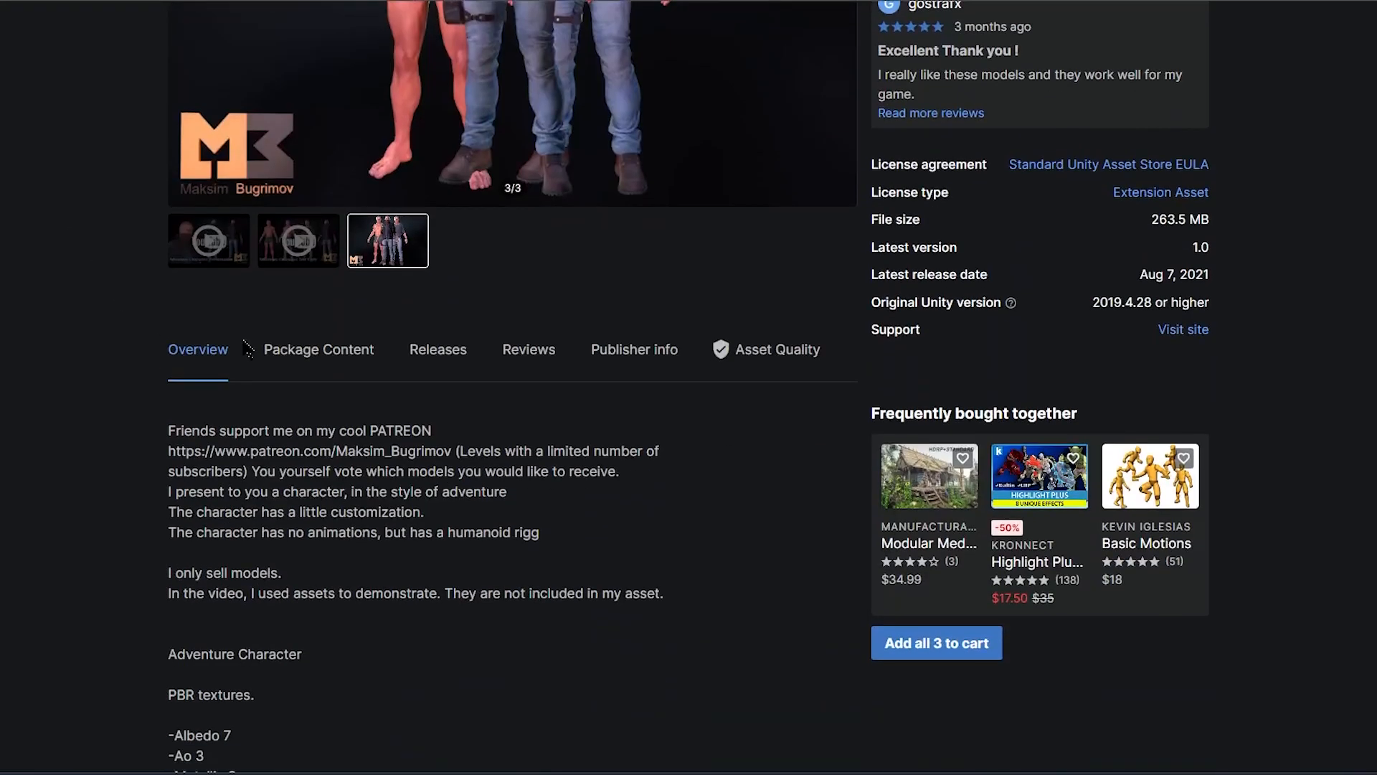
click(309, 353)
scroll(139, 361, up, 6)
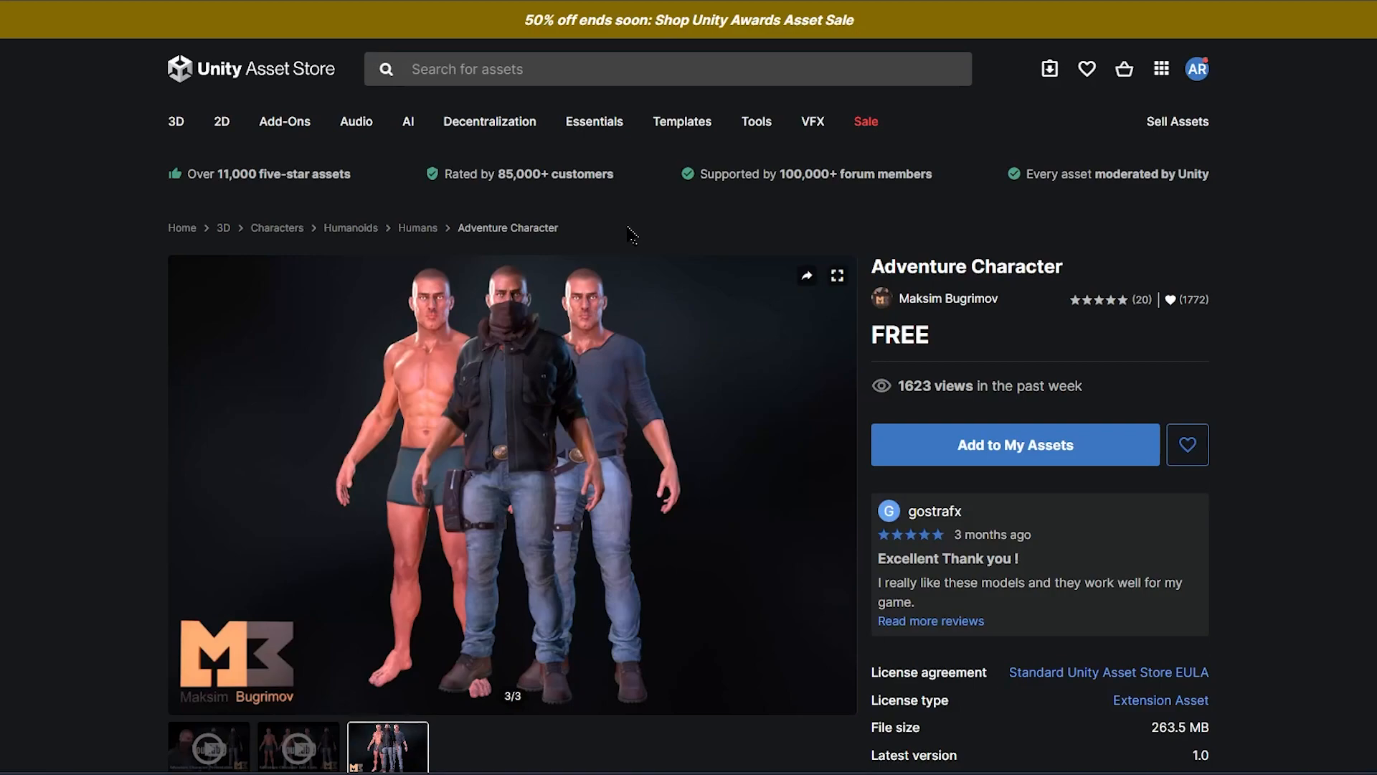
- Add the free Adventure Character package to My Assets and accept the Terms of Service
click(1033, 463)
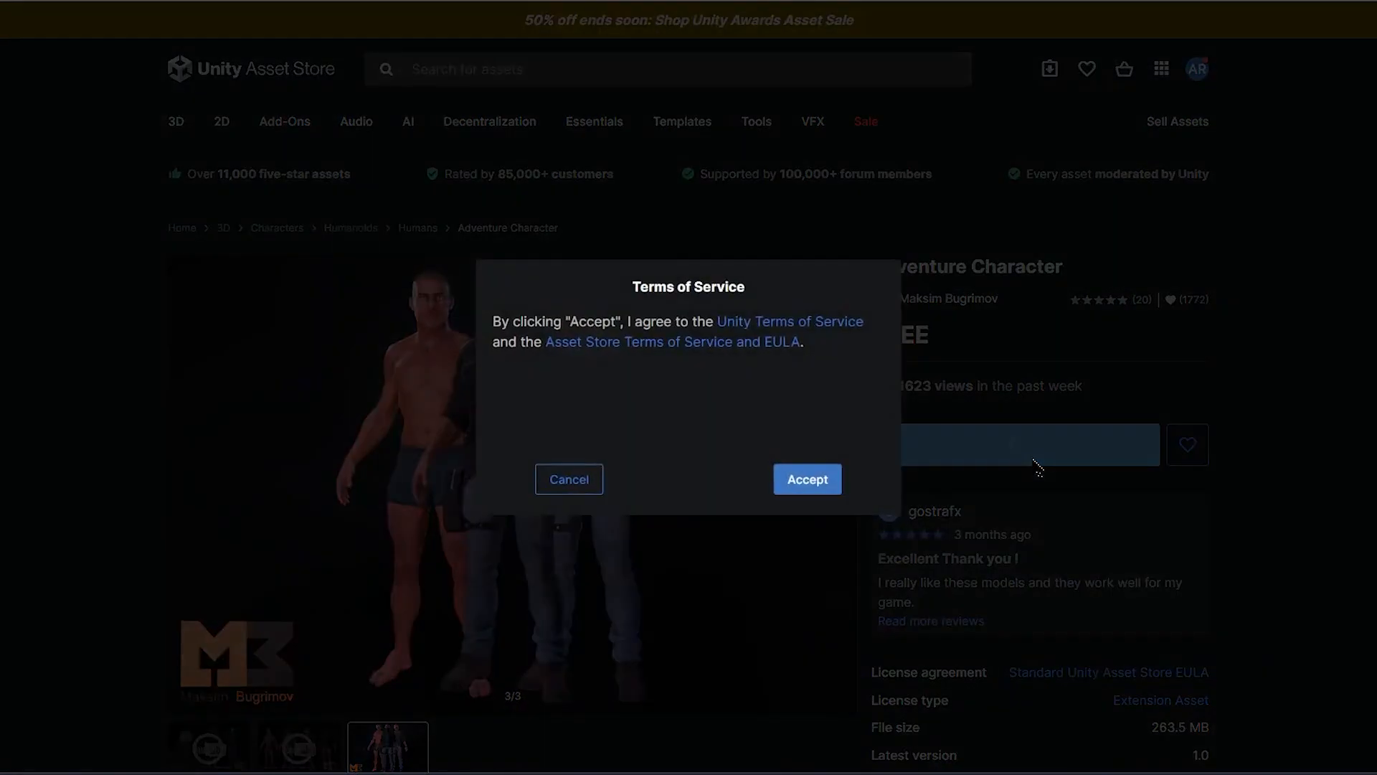
click(805, 477)
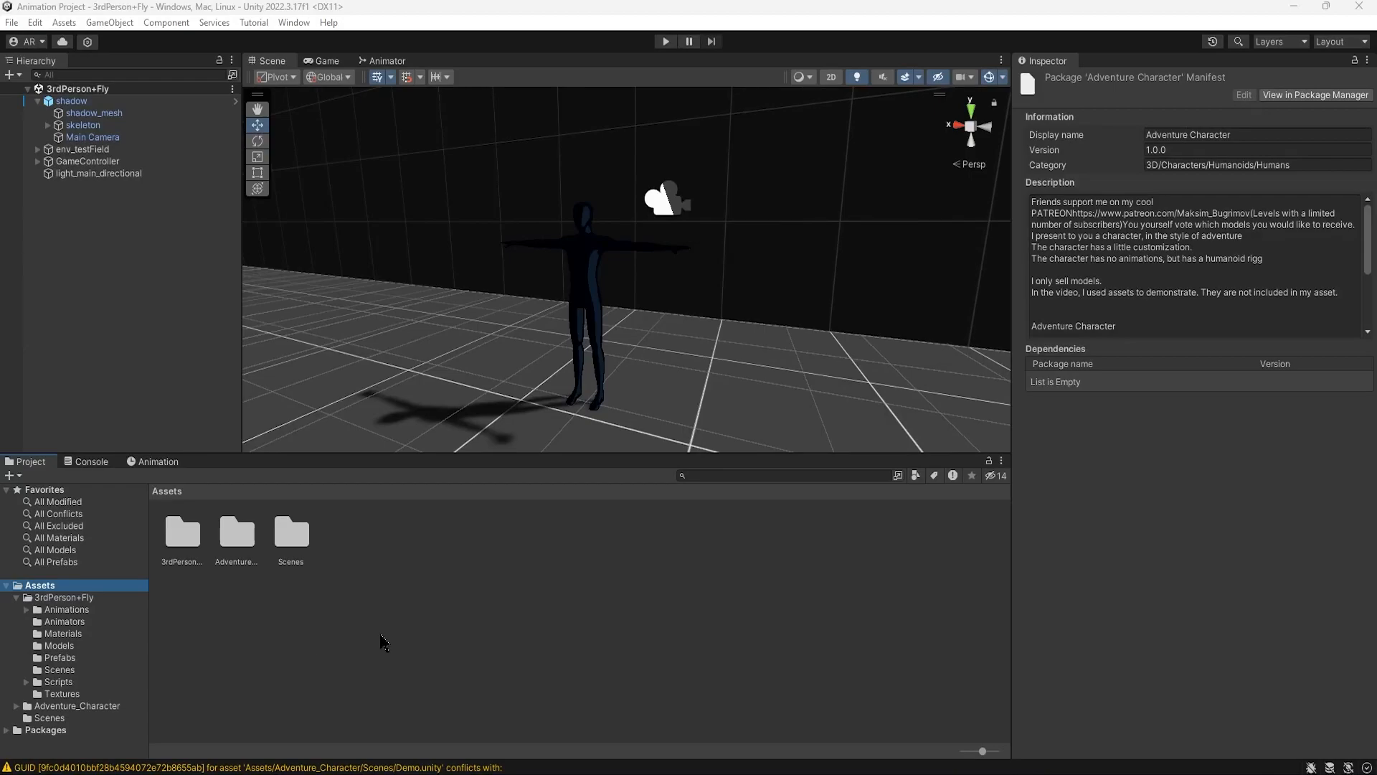
- Open the Adventure_Character Prefabs folder in Unity and preview the Man_04, Man_Full and Man_03 prefabs
double_click(242, 537)
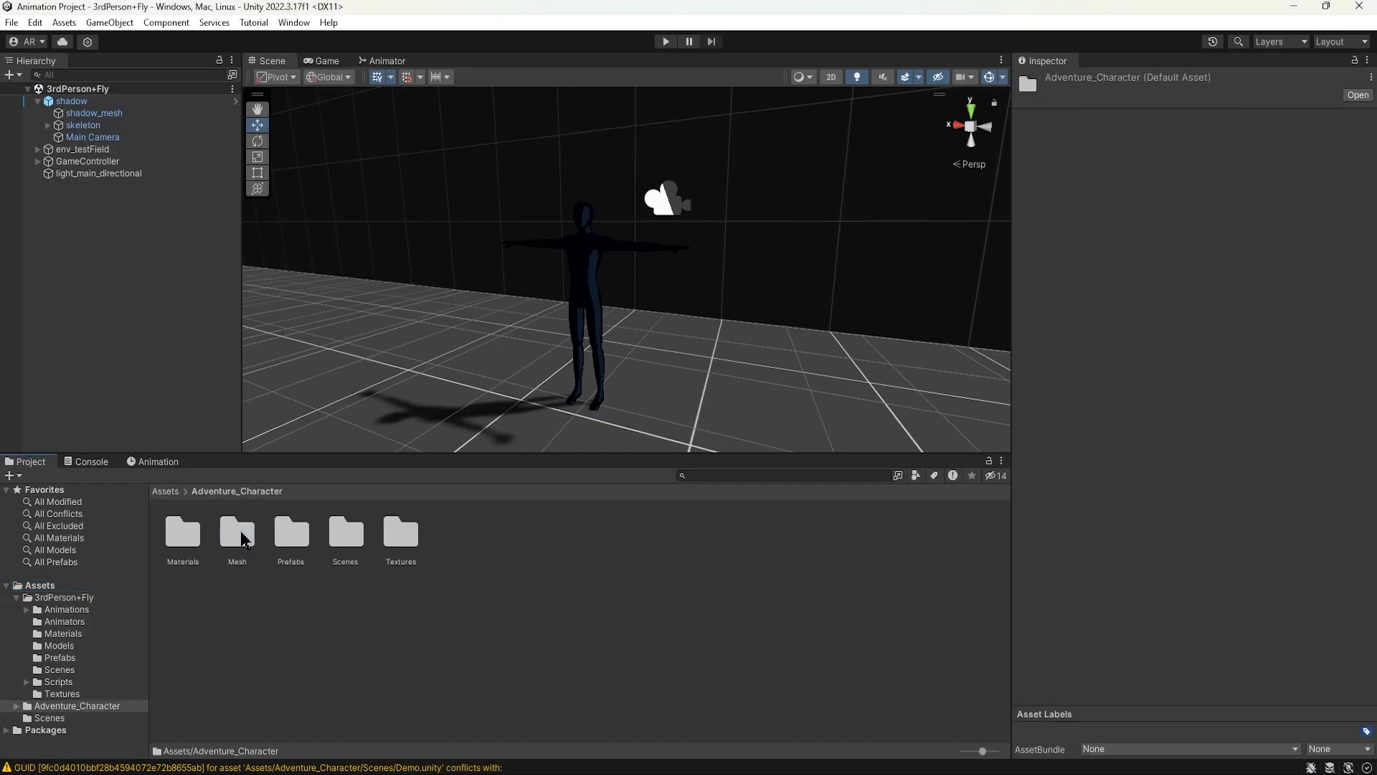
double_click(294, 537)
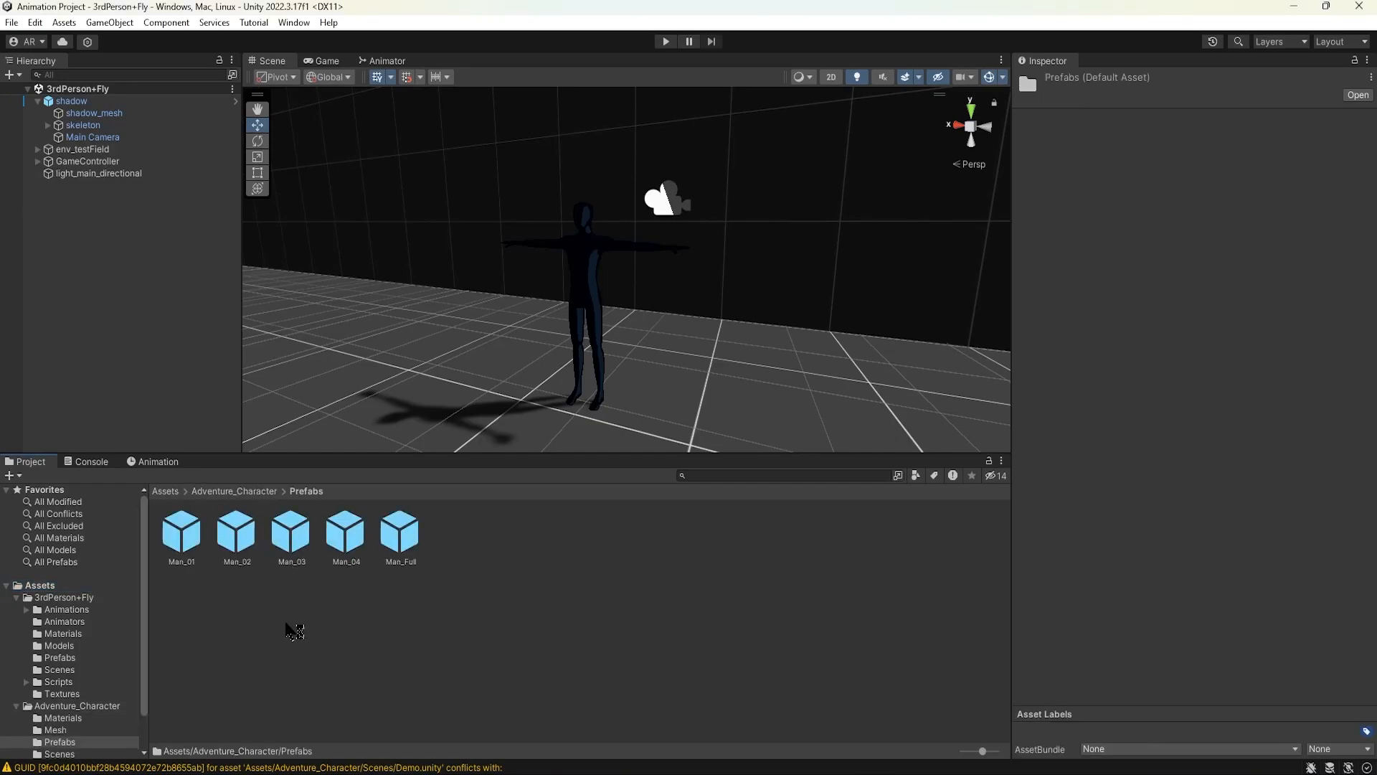
click(347, 534)
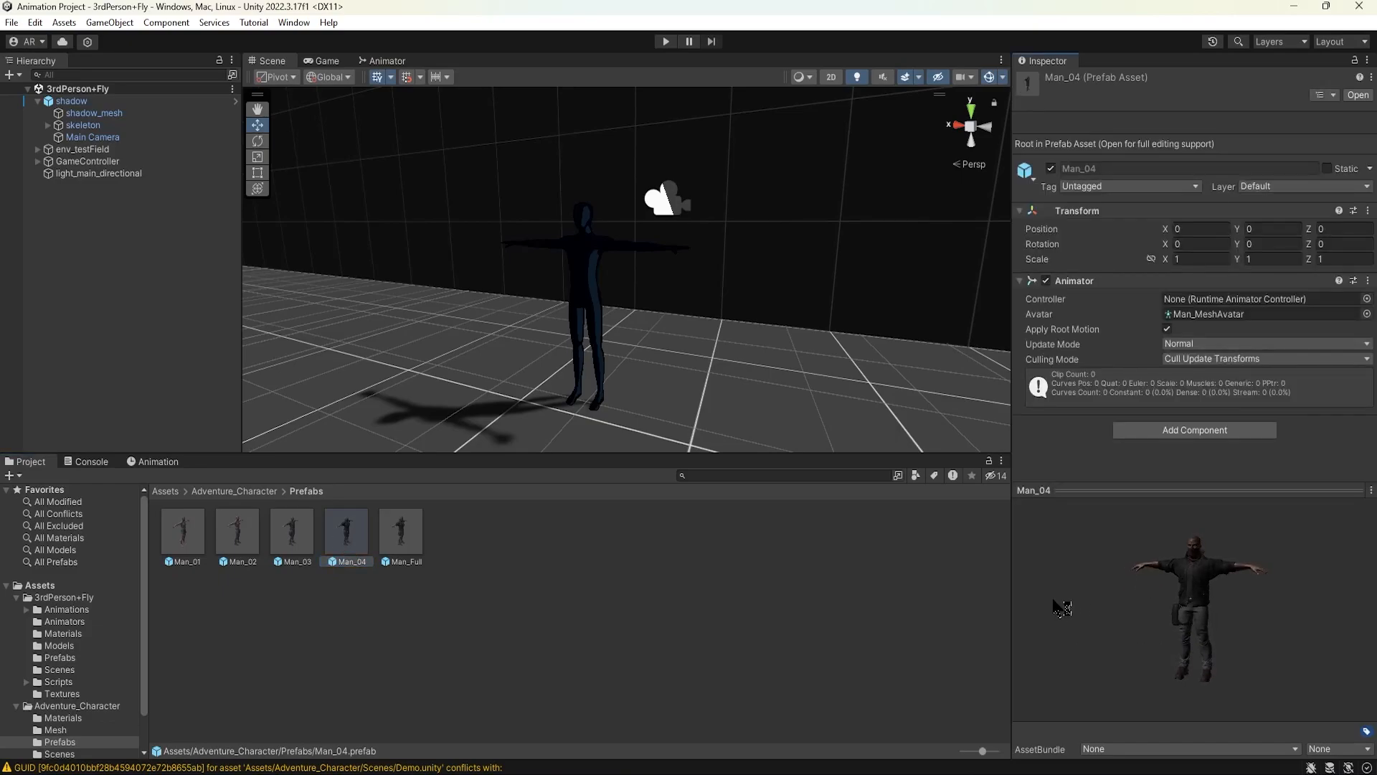
click(402, 536)
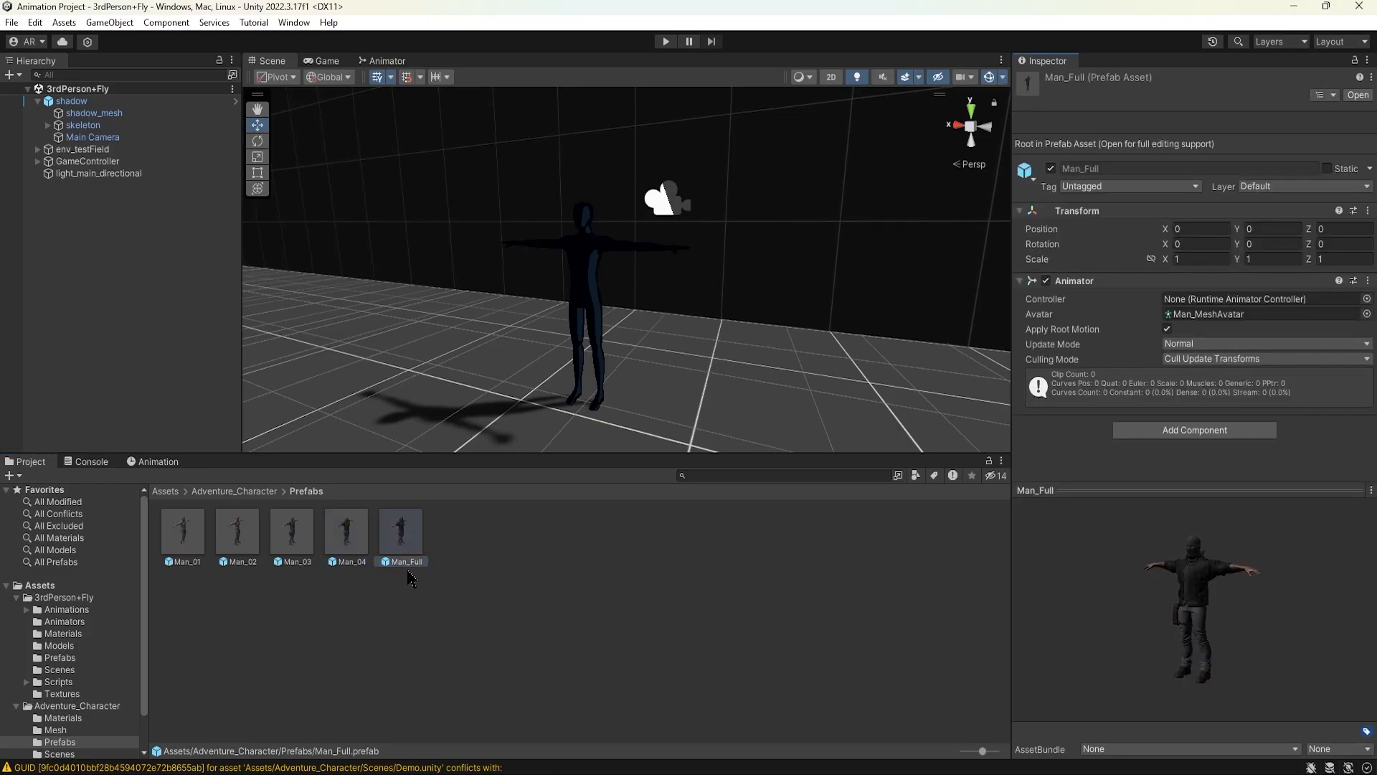
click(292, 534)
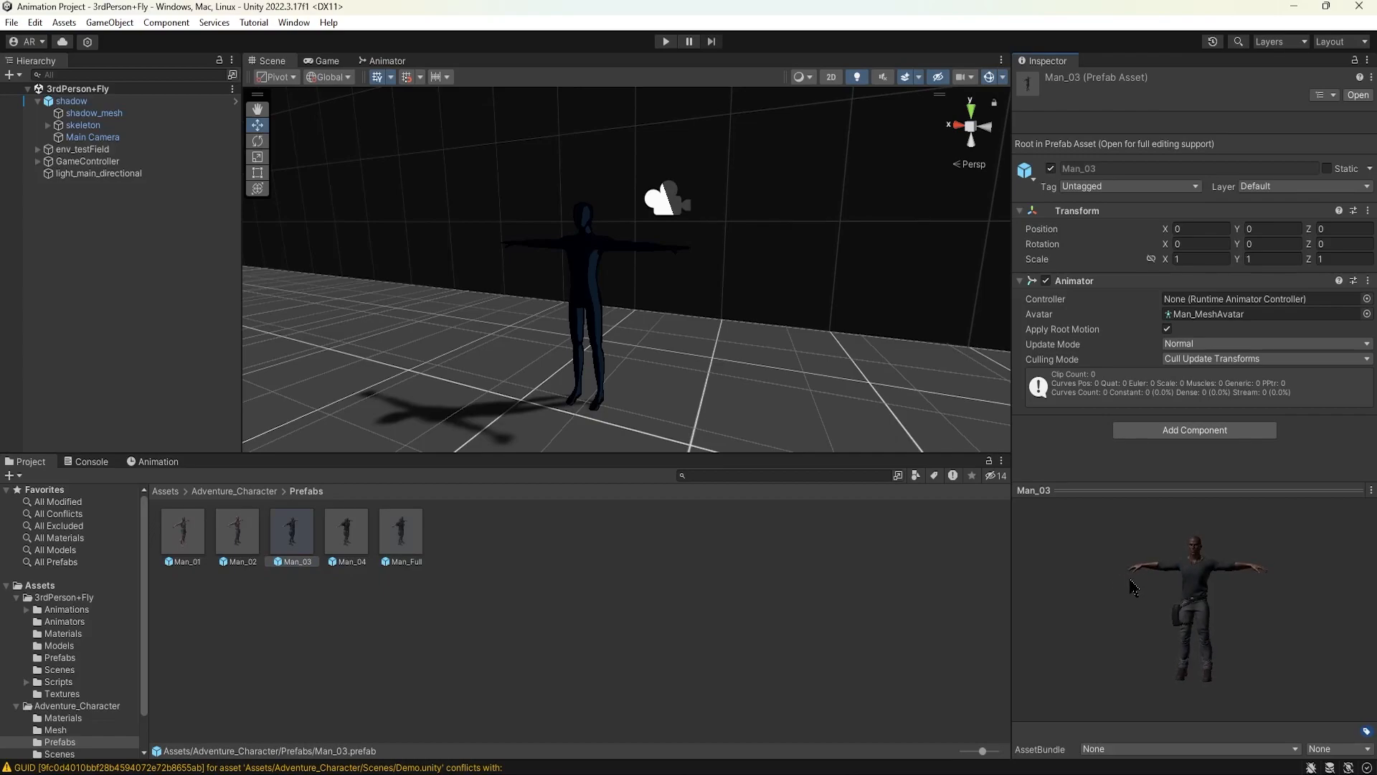
- Place the Man_03 prefab beside the shadow character and rotate it to about -148 degrees around Y
drag(357, 444, 495, 409)
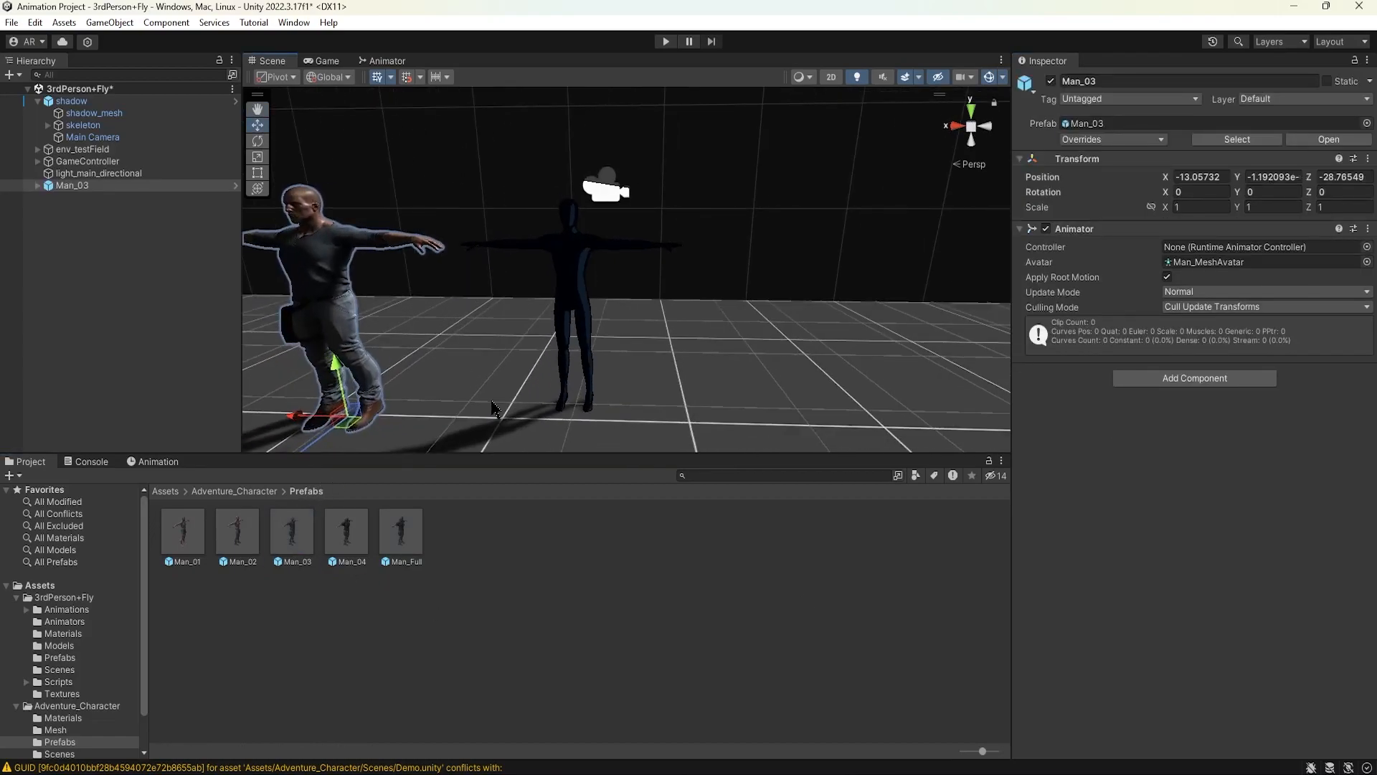
middle_drag(495, 409, 678, 361)
alt+drag(678, 361, 753, 380)
middle_drag(753, 380, 671, 334)
alt+drag(671, 335, 1081, 366)
scroll(811, 323, up, 3)
key(e)
middle_drag(723, 403, 718, 356)
drag(660, 425, 971, 359)
middle_drag(746, 233, 718, 343)
key(w)
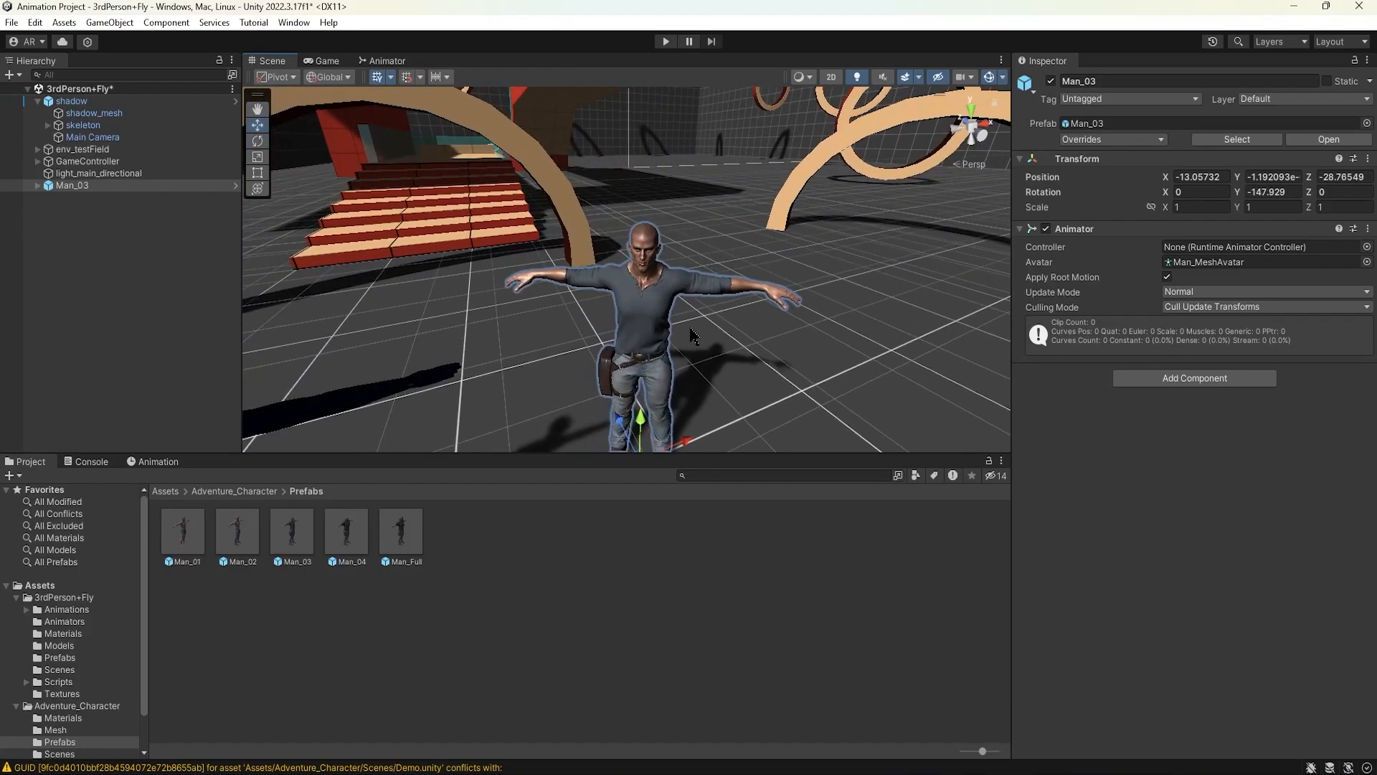
scroll(698, 339, up, 5)
alt+drag(682, 329, 403, 281)
click(136, 272)
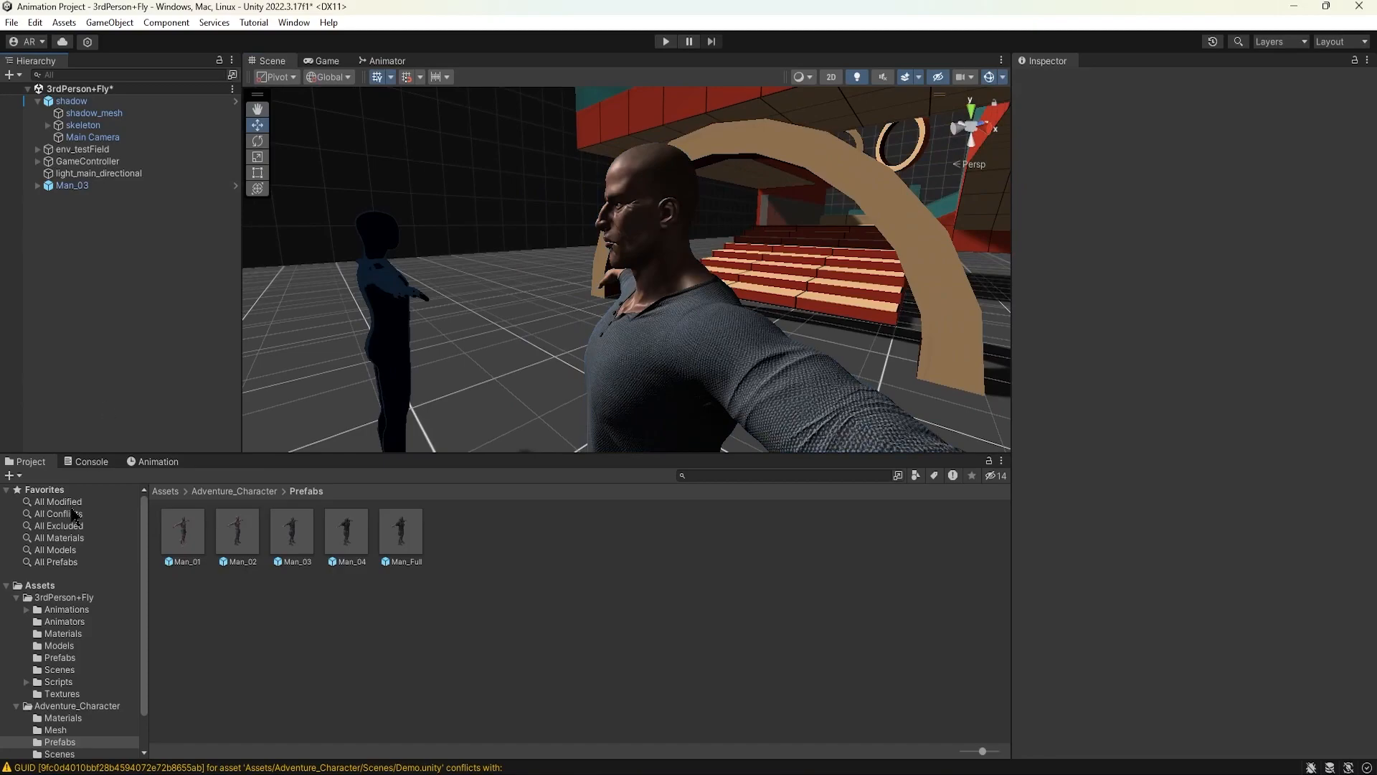
- Open SampleScene from the project's main Scenes folder, discarding the changes made to the 3rdPerson+Fly scene
click(43, 587)
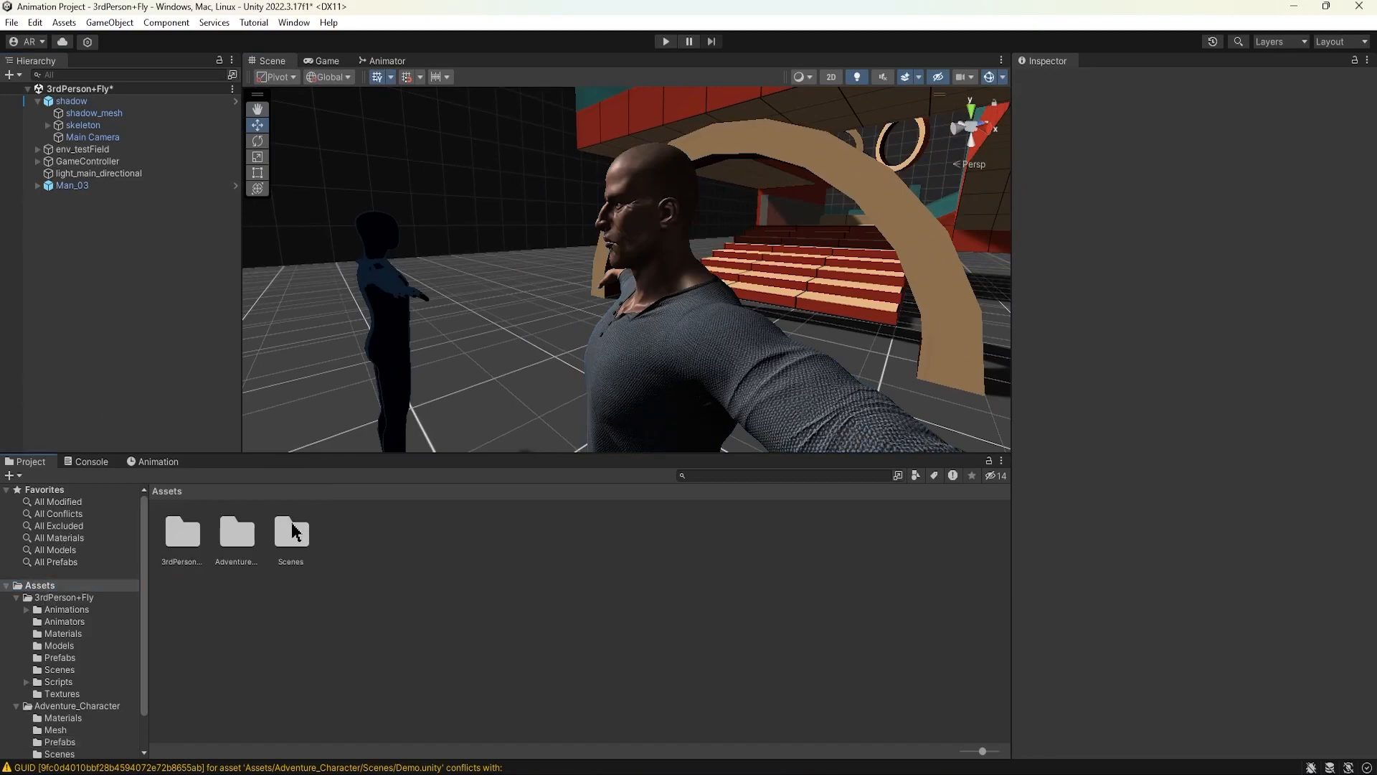
double_click(307, 554)
double_click(182, 531)
click(732, 426)
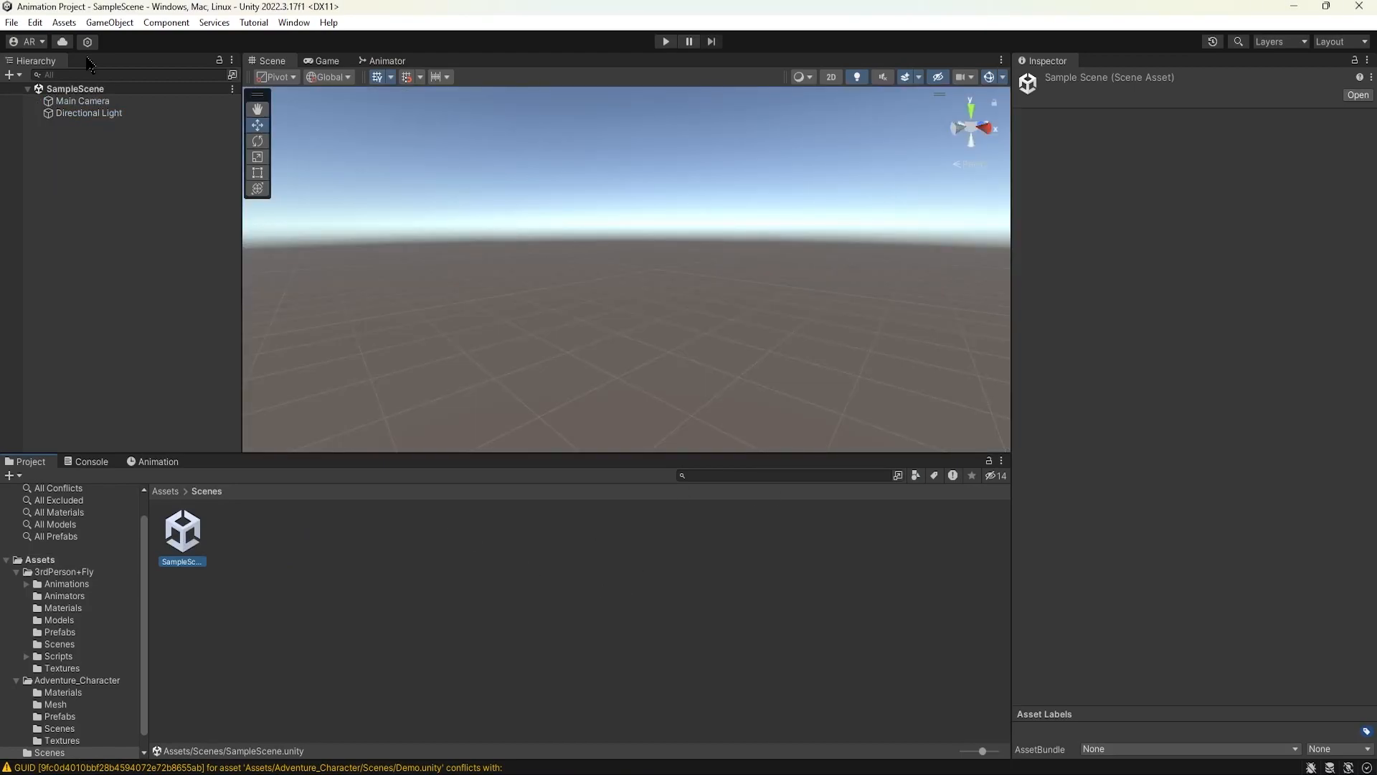
- Save a copy of the sample scene as Imported Character Scene in the Scenes folder and select its asset
click(11, 22)
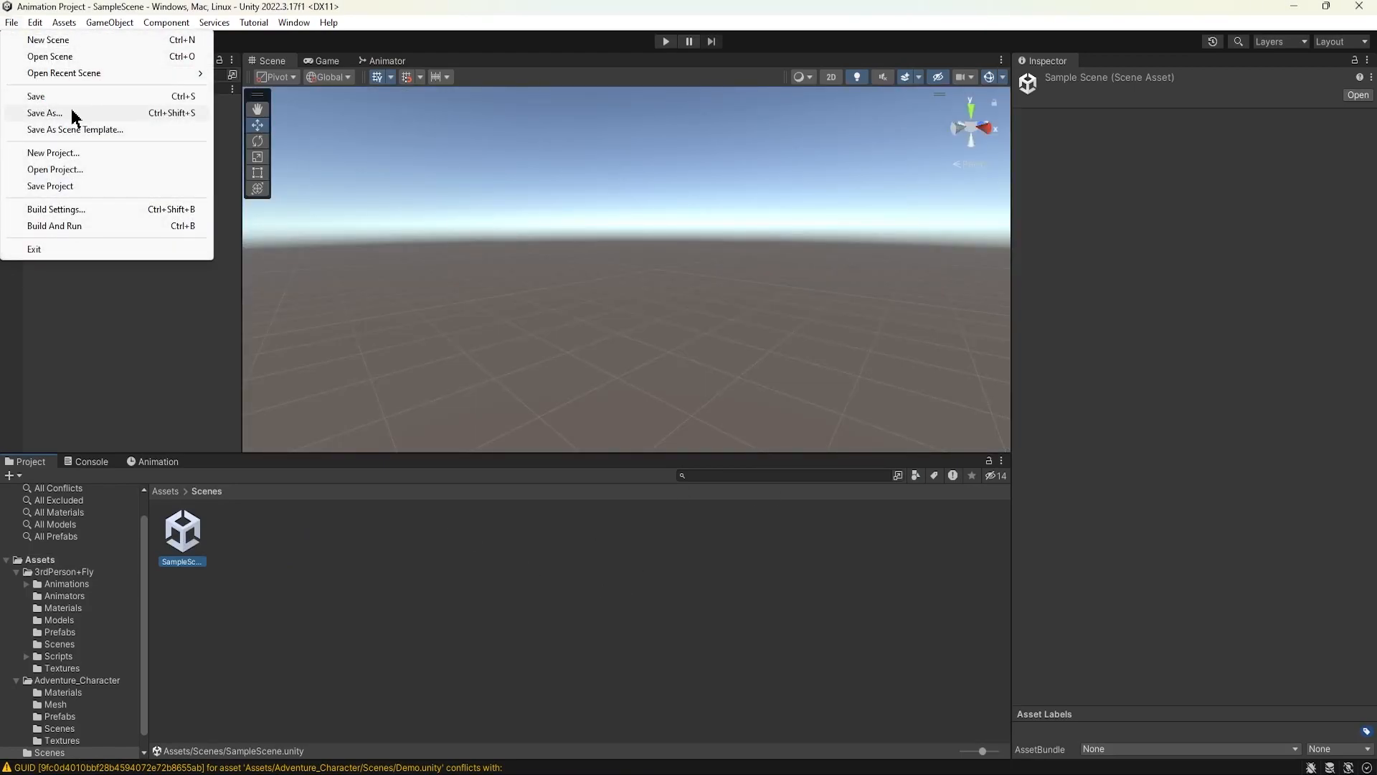
click(73, 113)
click(192, 207)
double_click(192, 206)
click(191, 365)
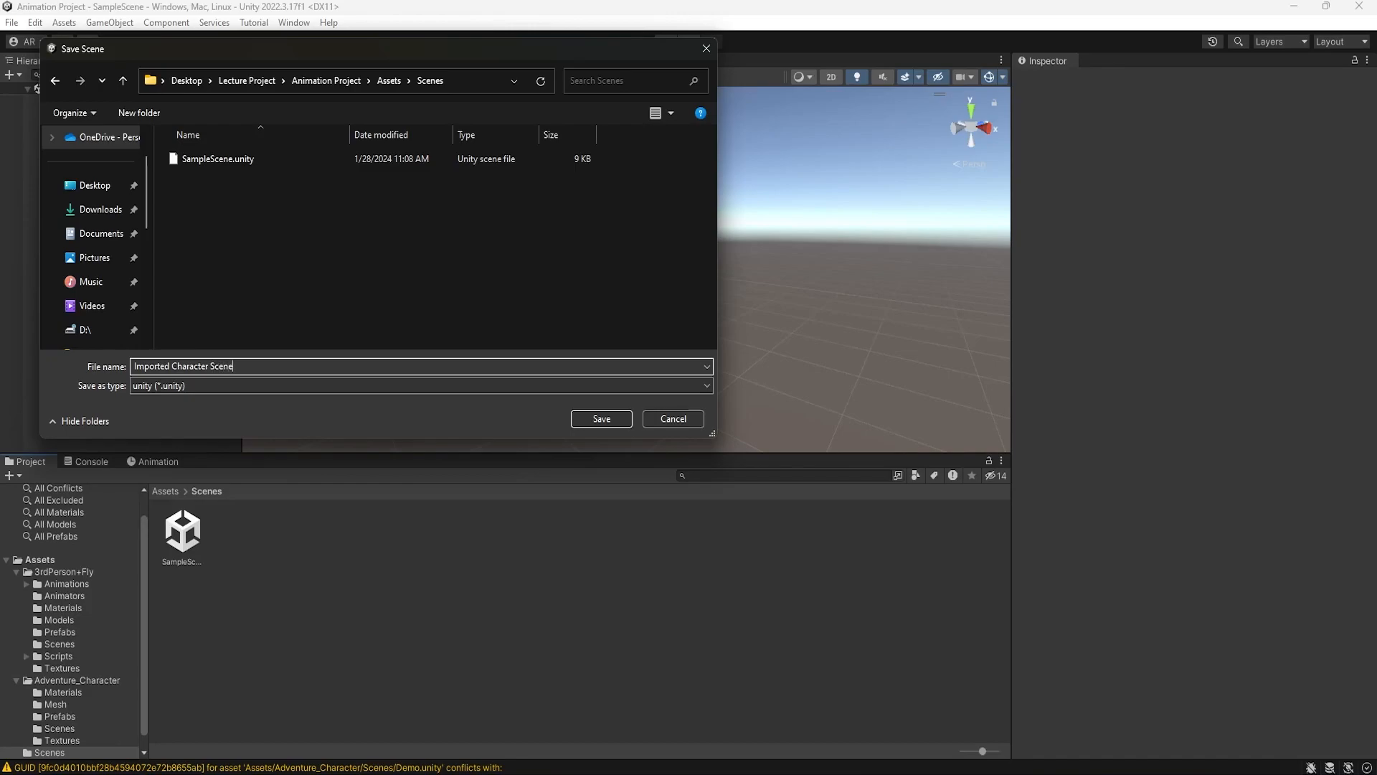
key(Return)
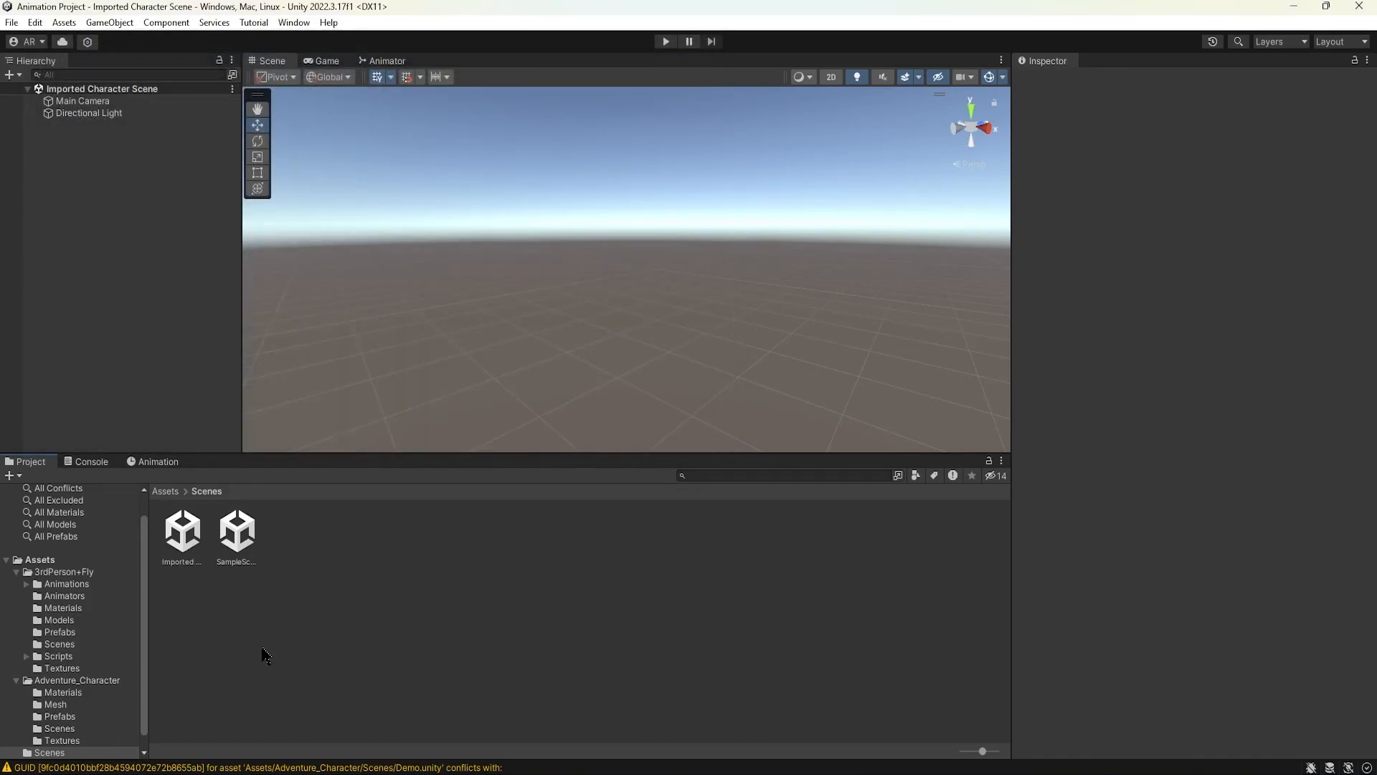
click(197, 536)
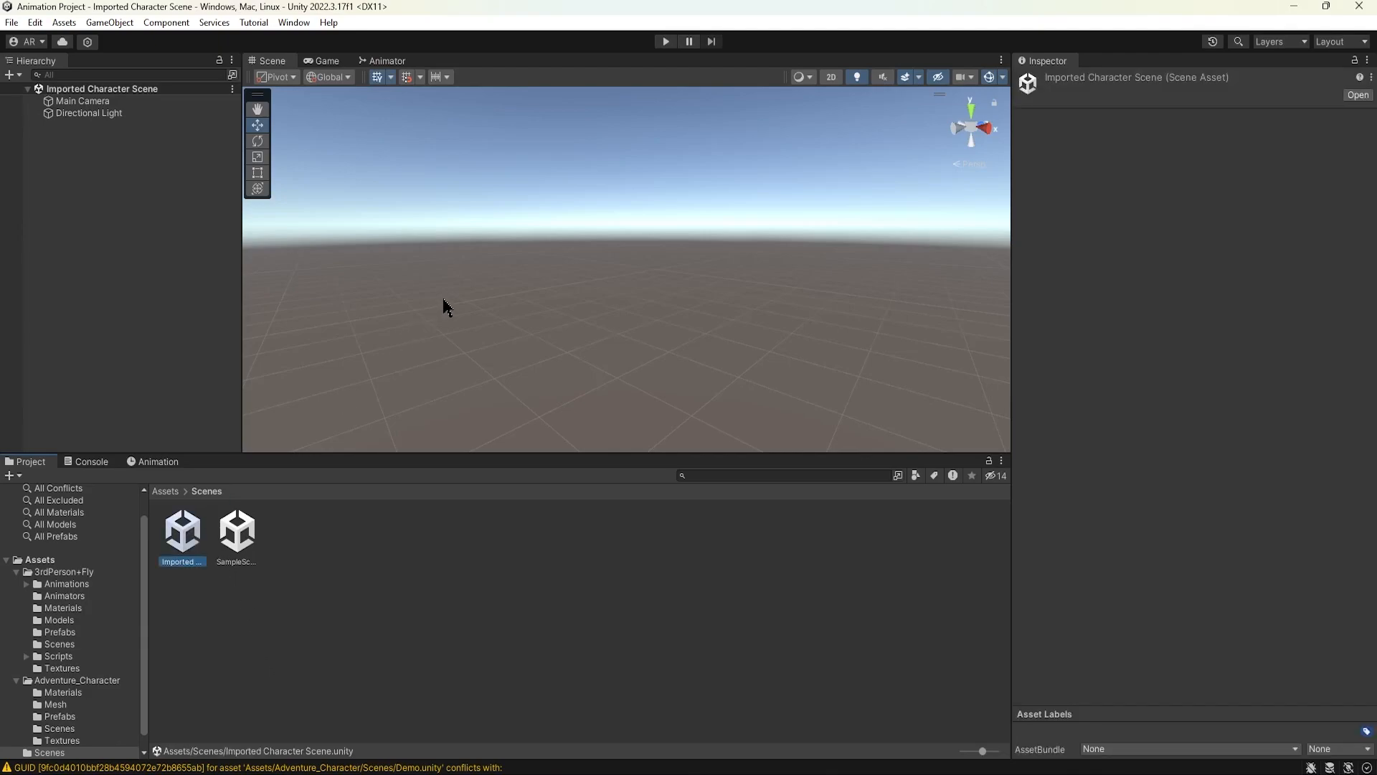
- Create a plane in the scene and reset its Transform to the origin
click(109, 22)
mouse_move(139, 89)
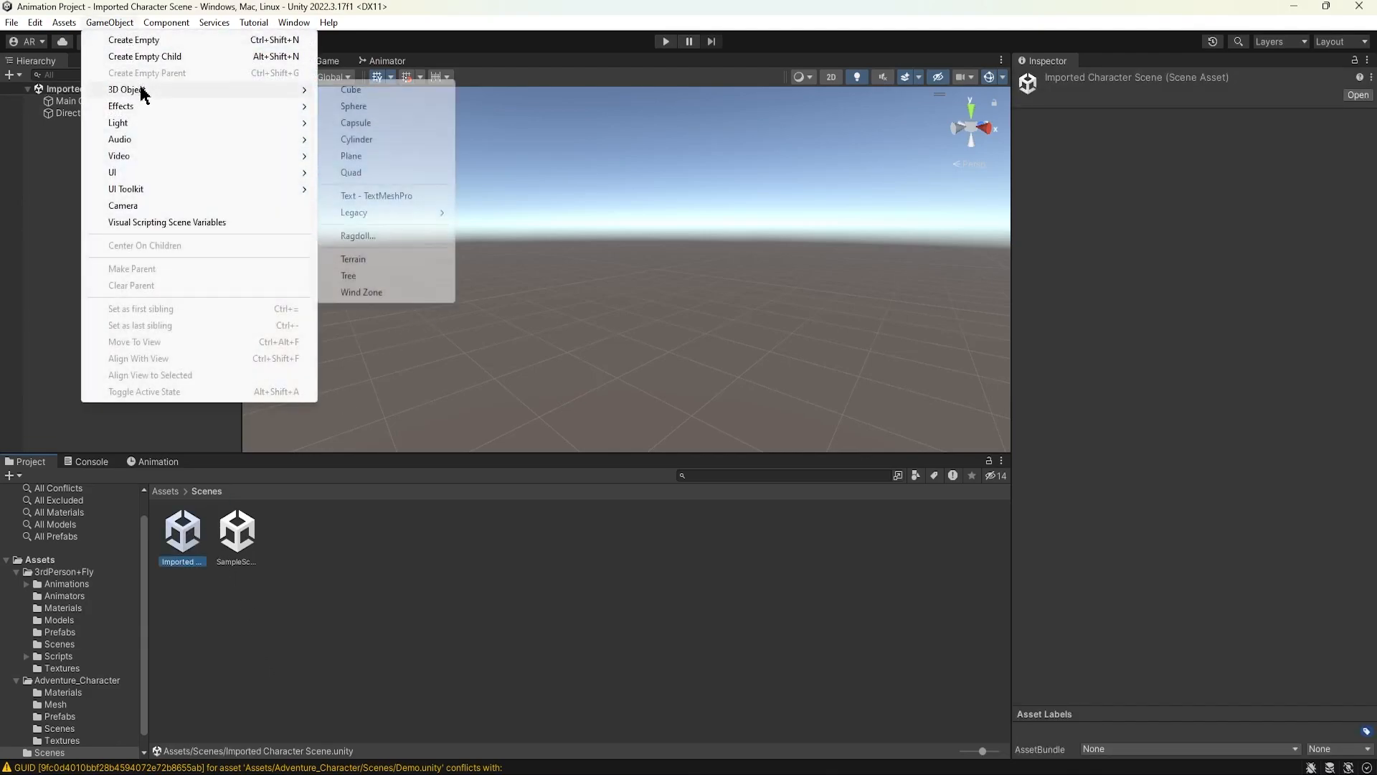
click(375, 156)
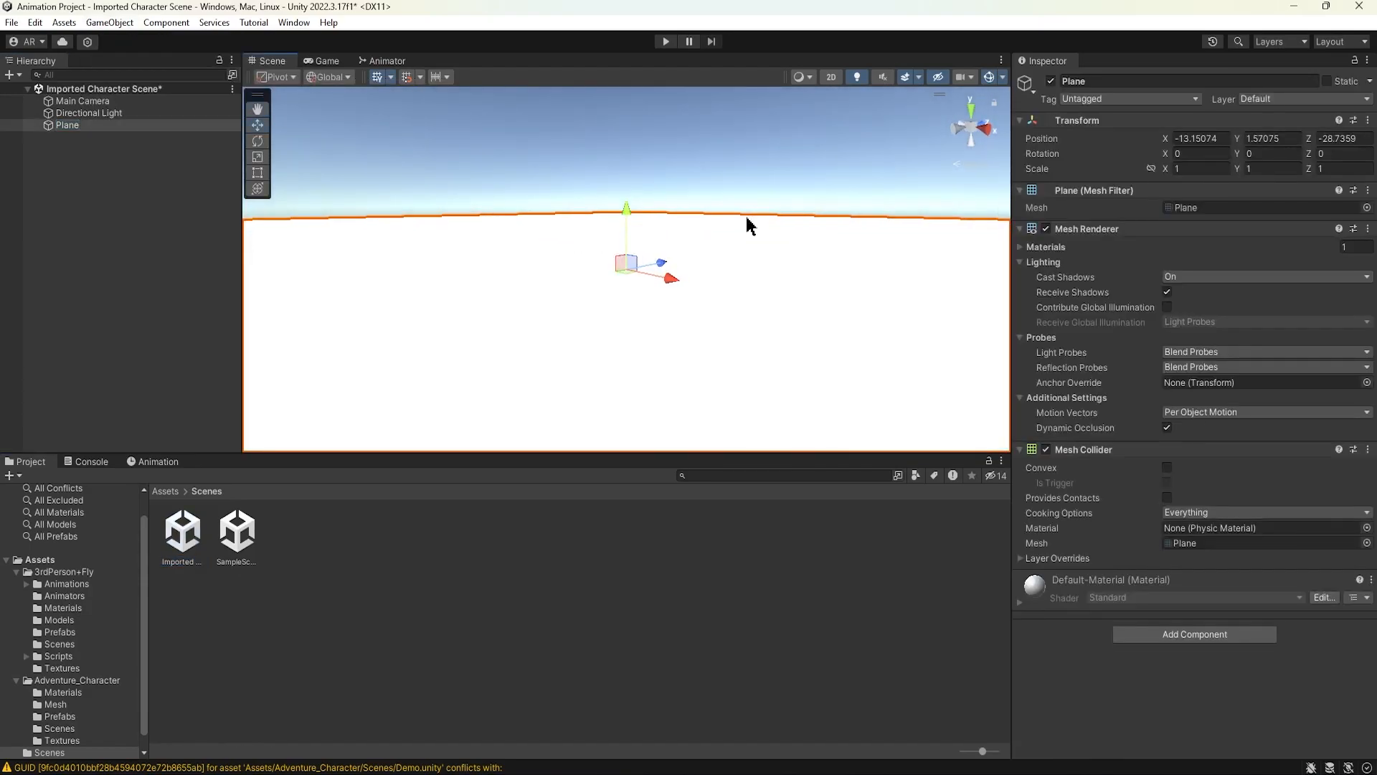
click(1368, 119)
click(1347, 135)
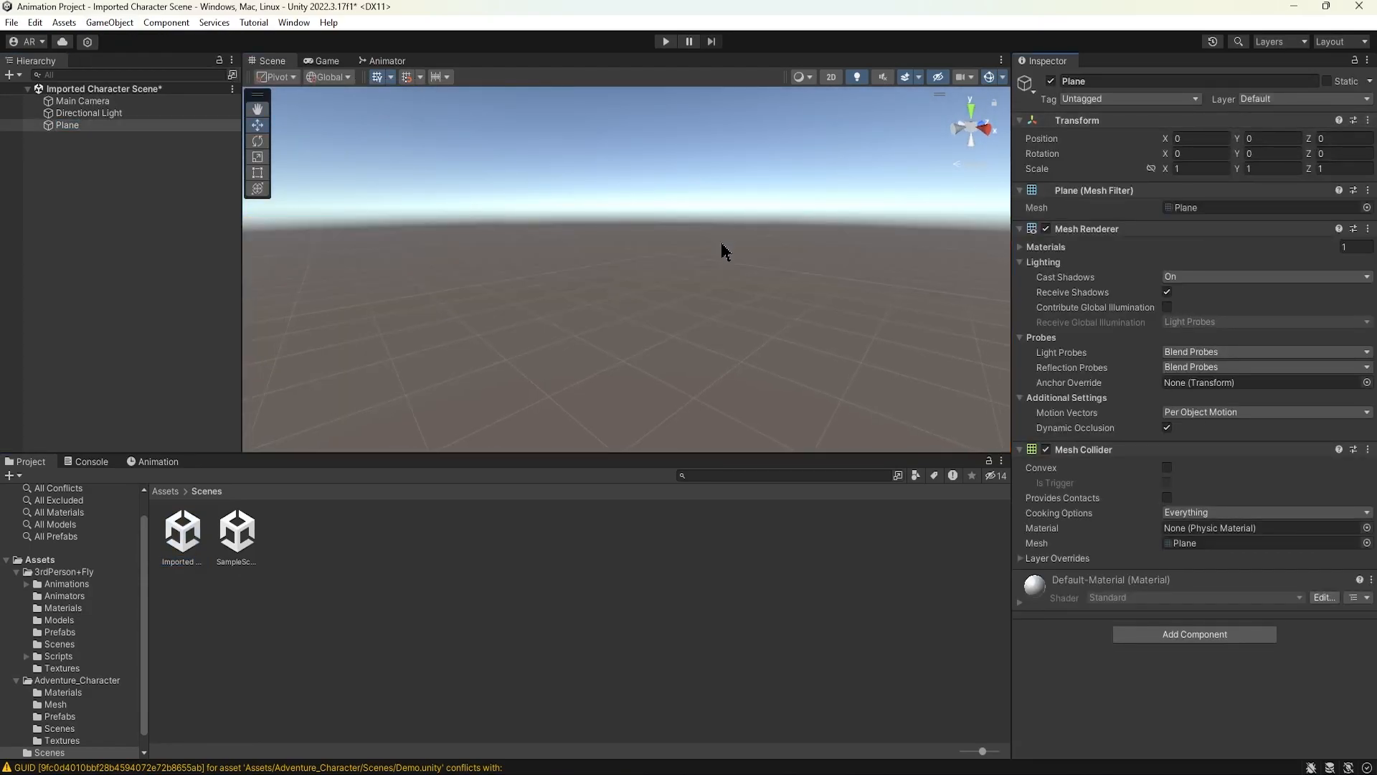
- Enlarge the plane to a scale of about 4.85 on X and 5.26 on Z
key(f)
alt+drag(720, 230, 330, 287)
key(r)
drag(573, 285, 394, 324)
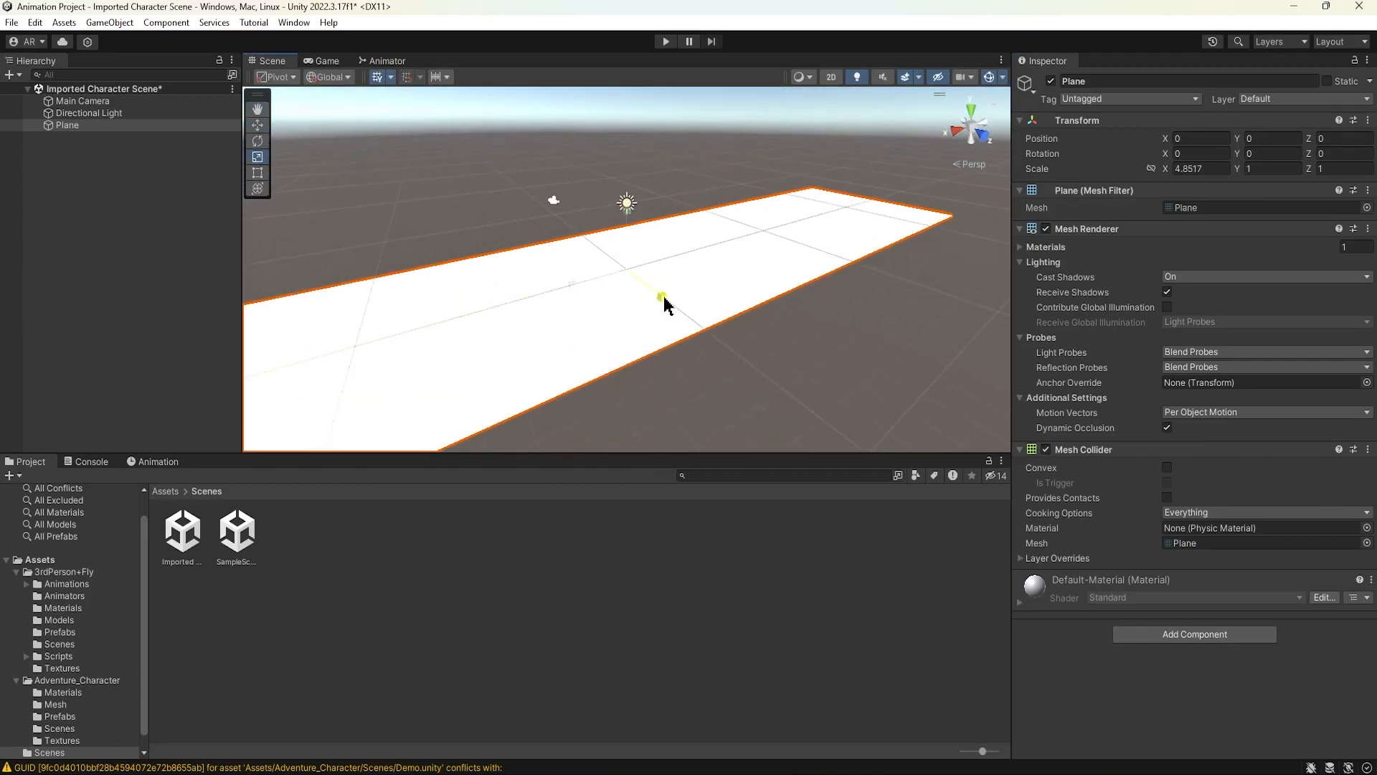
drag(661, 296, 789, 390)
key(w)
alt+drag(778, 292, 708, 236)
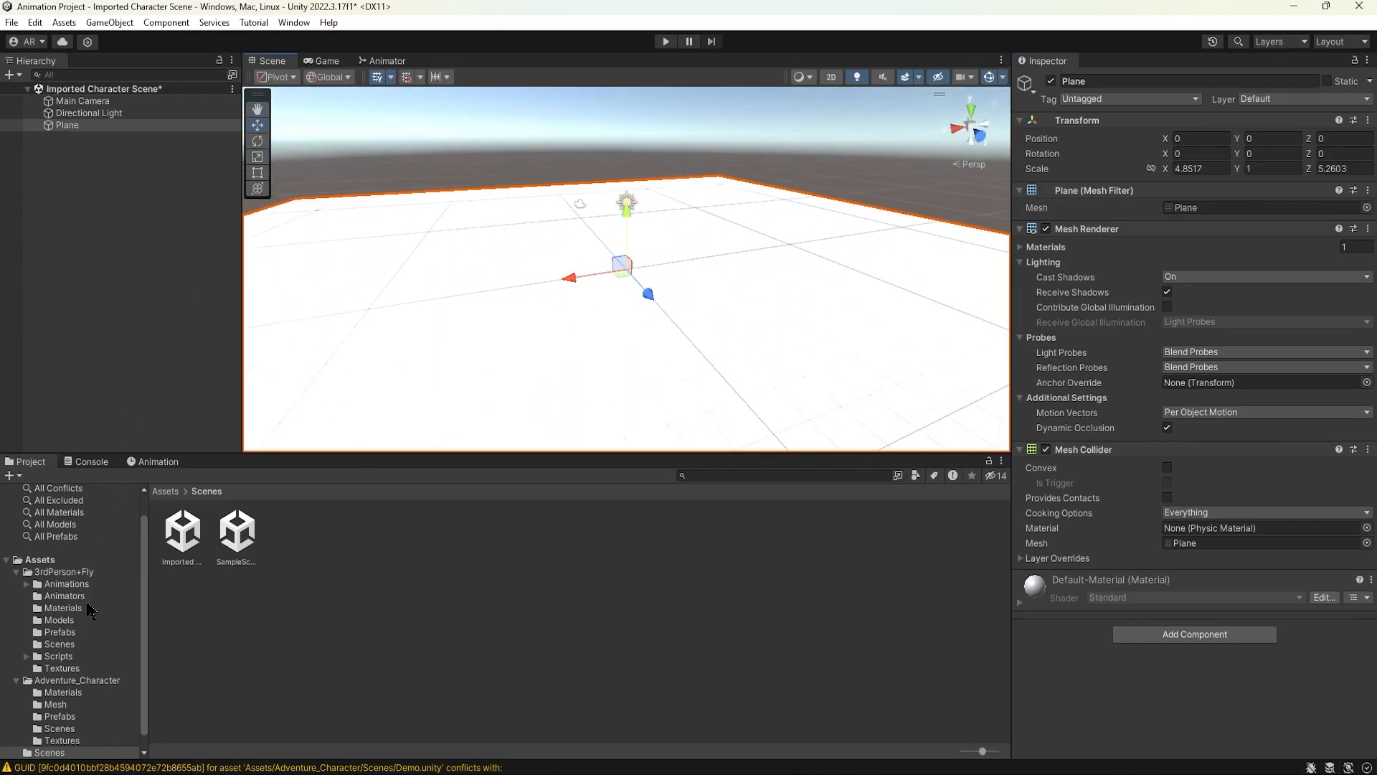
- Place the Man_03 prefab from Adventure_Character/Prefabs on the plane near its centre
click(49, 560)
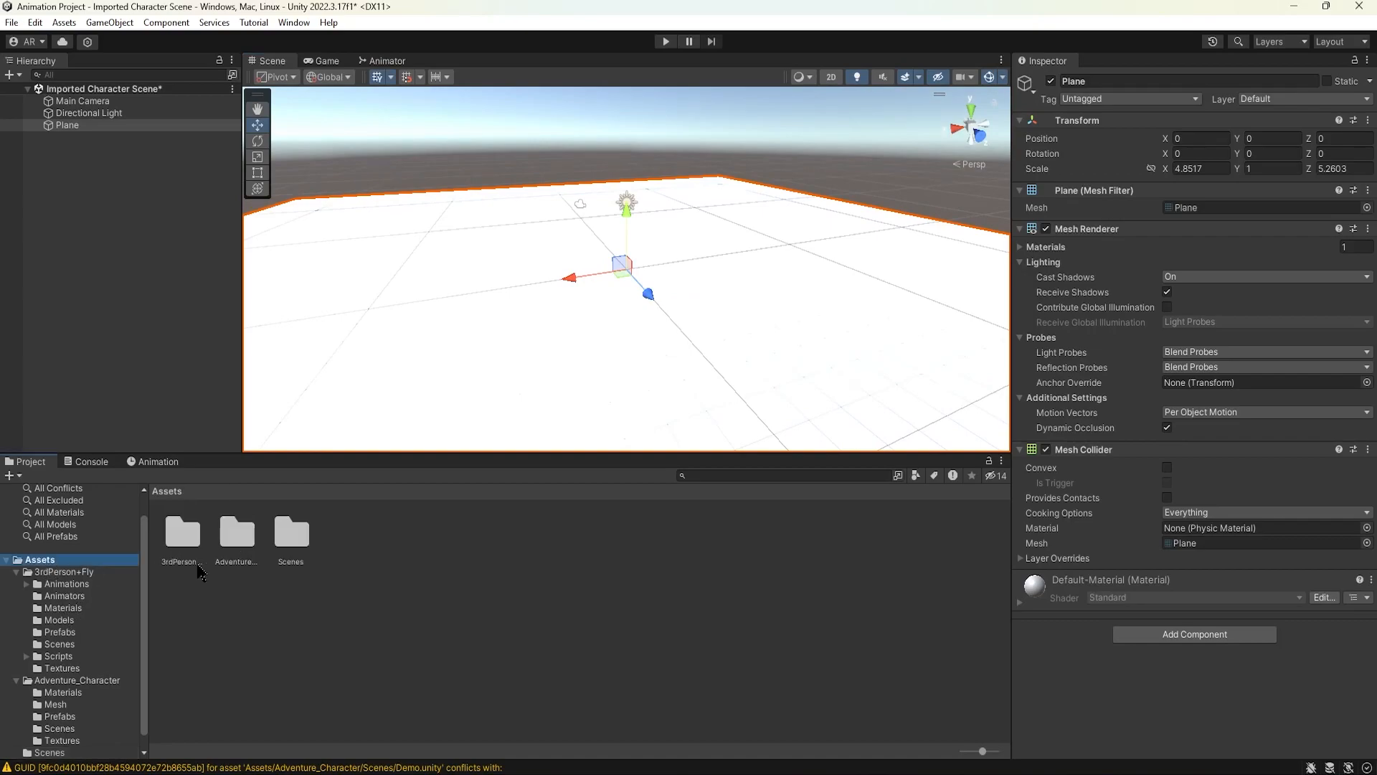
double_click(237, 534)
double_click(294, 538)
click(295, 537)
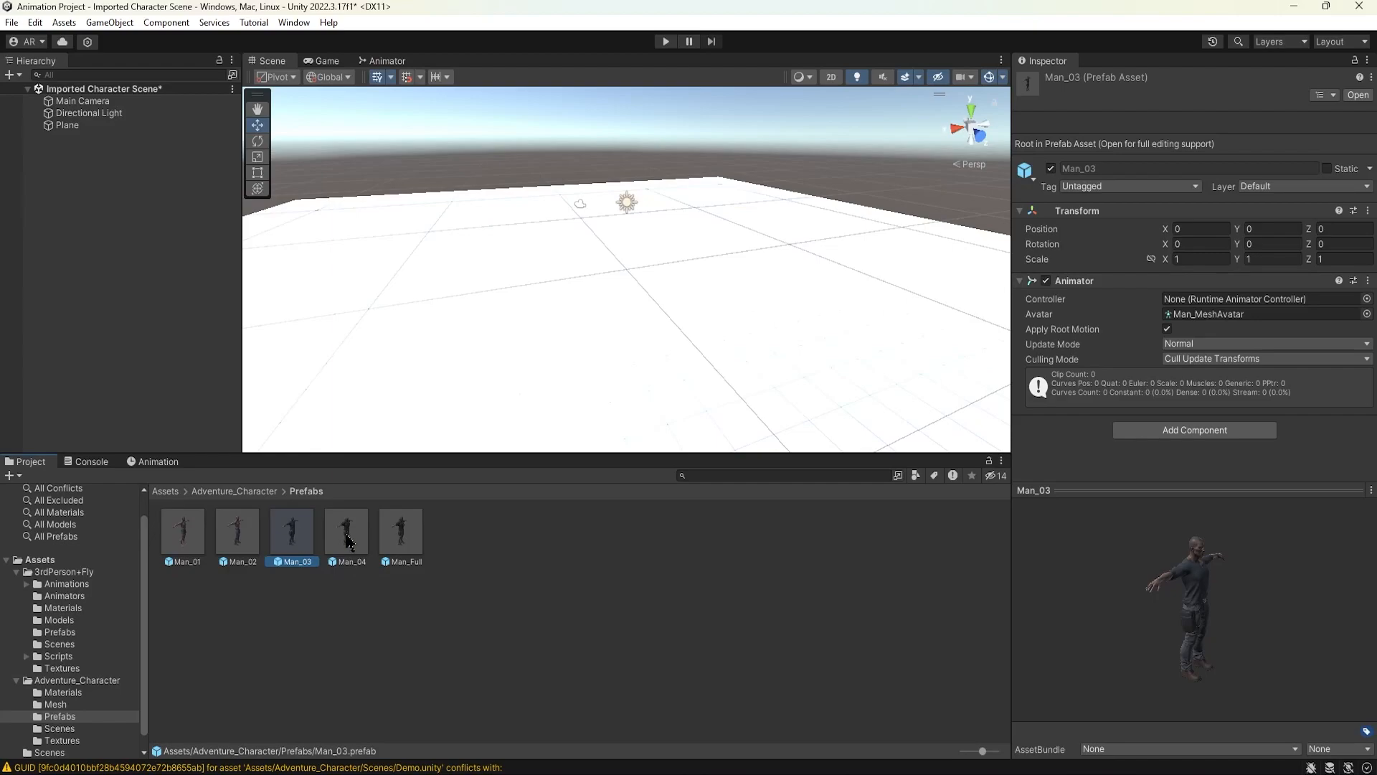
drag(276, 539, 632, 295)
alt+drag(700, 367, 487, 350)
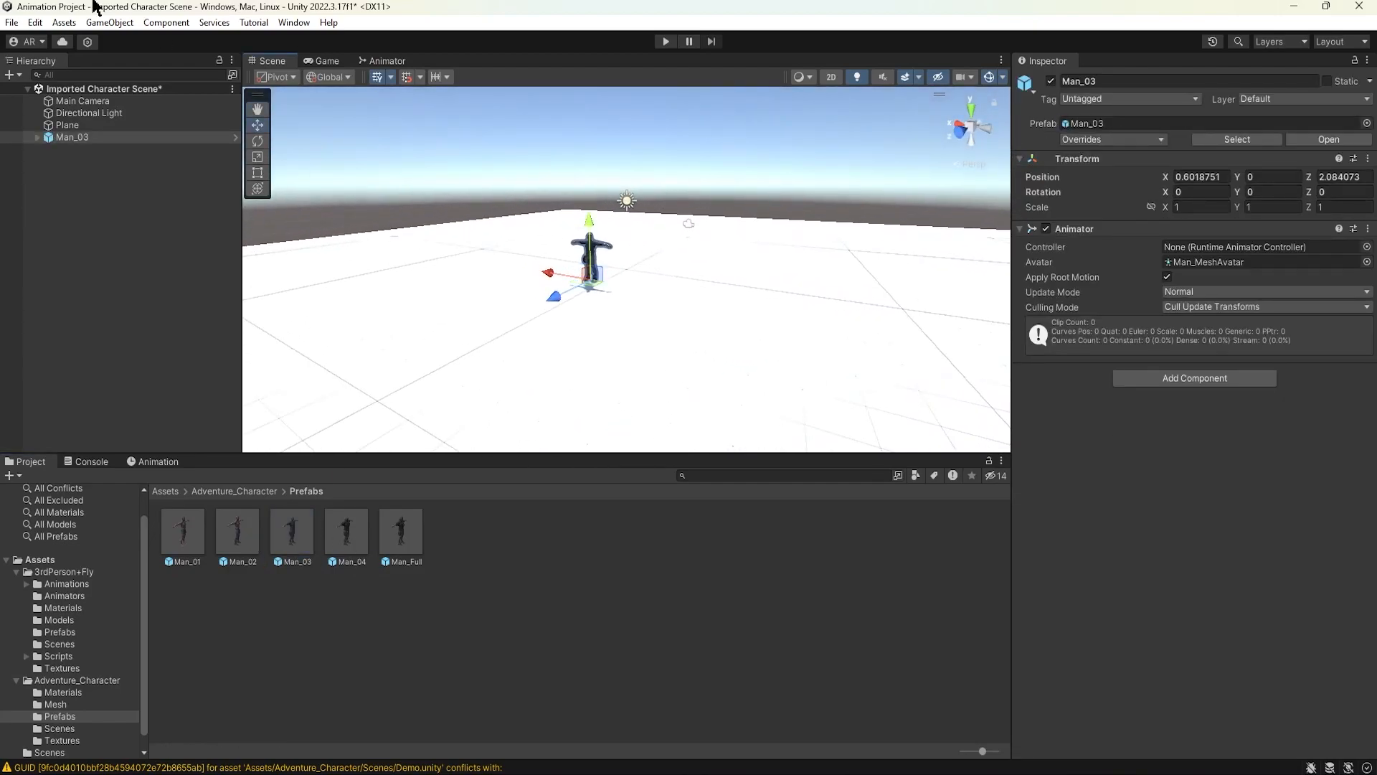
- Add a 3D cube to the Imported Character Scene
click(128, 22)
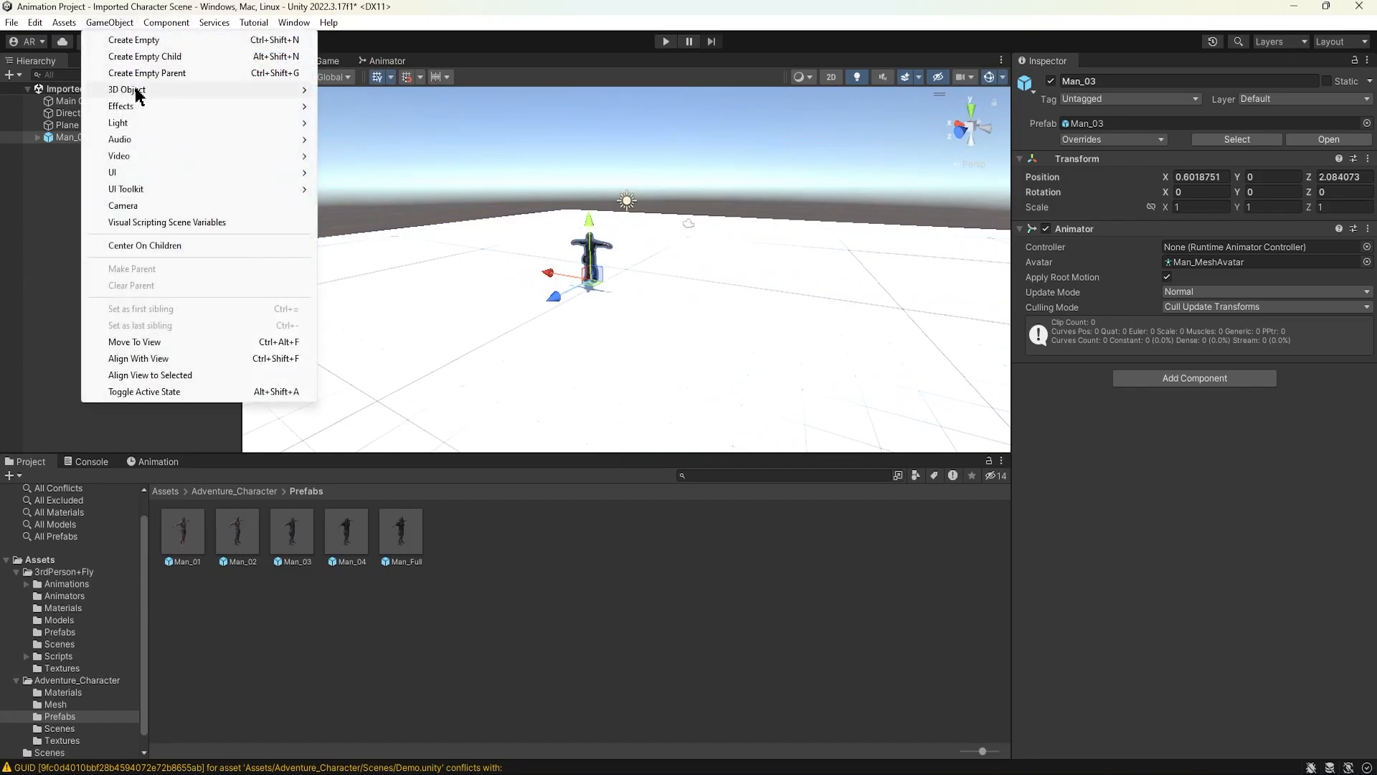
mouse_move(301, 93)
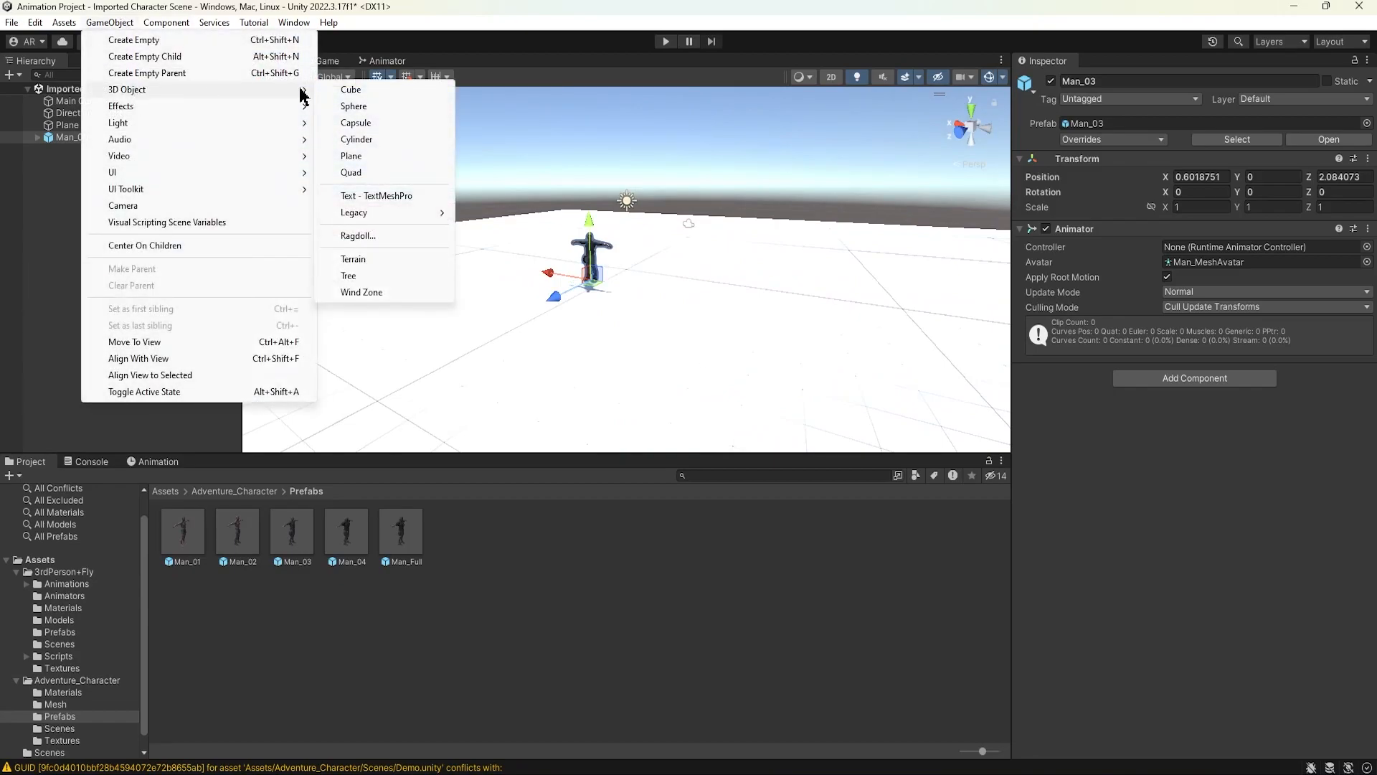
click(369, 91)
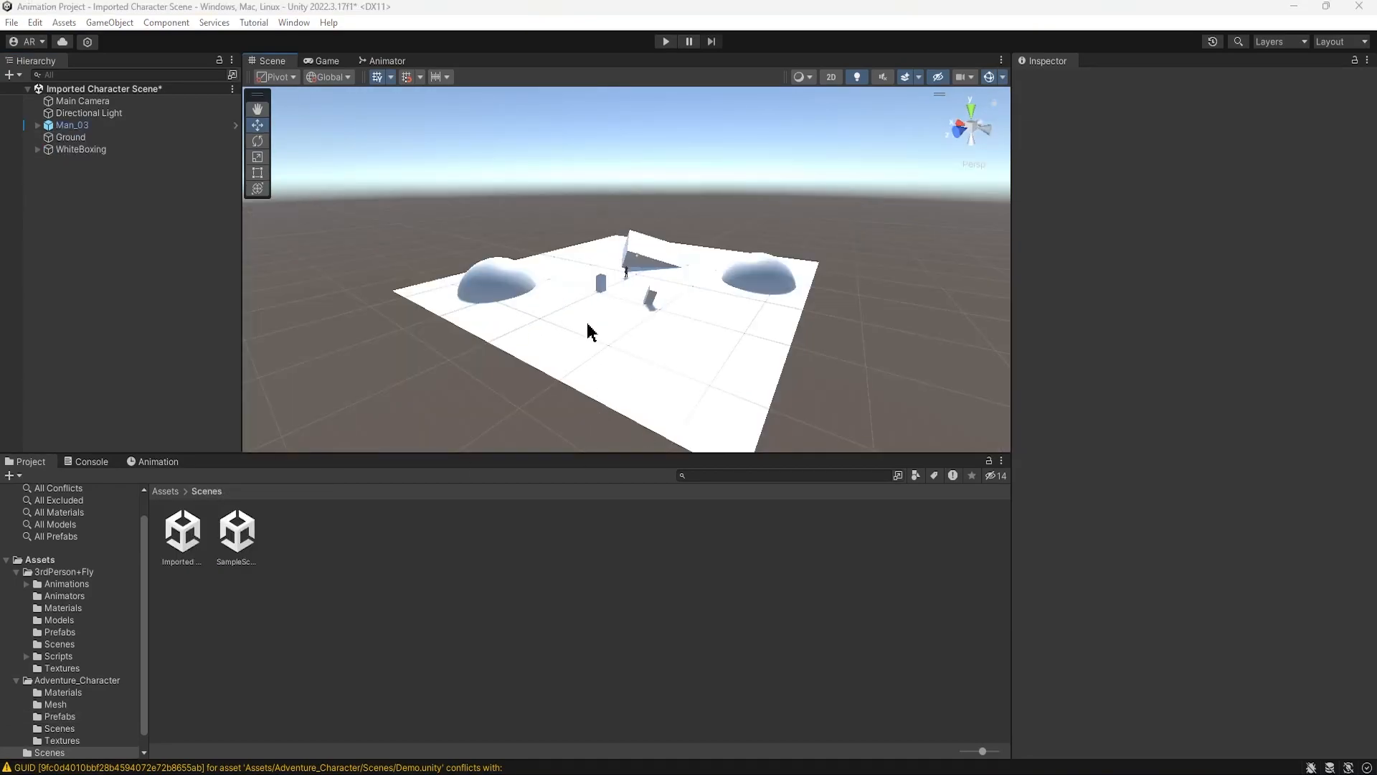
- Assign CharacterController as the runtime animator controller of Man_03's Animator component
click(61, 126)
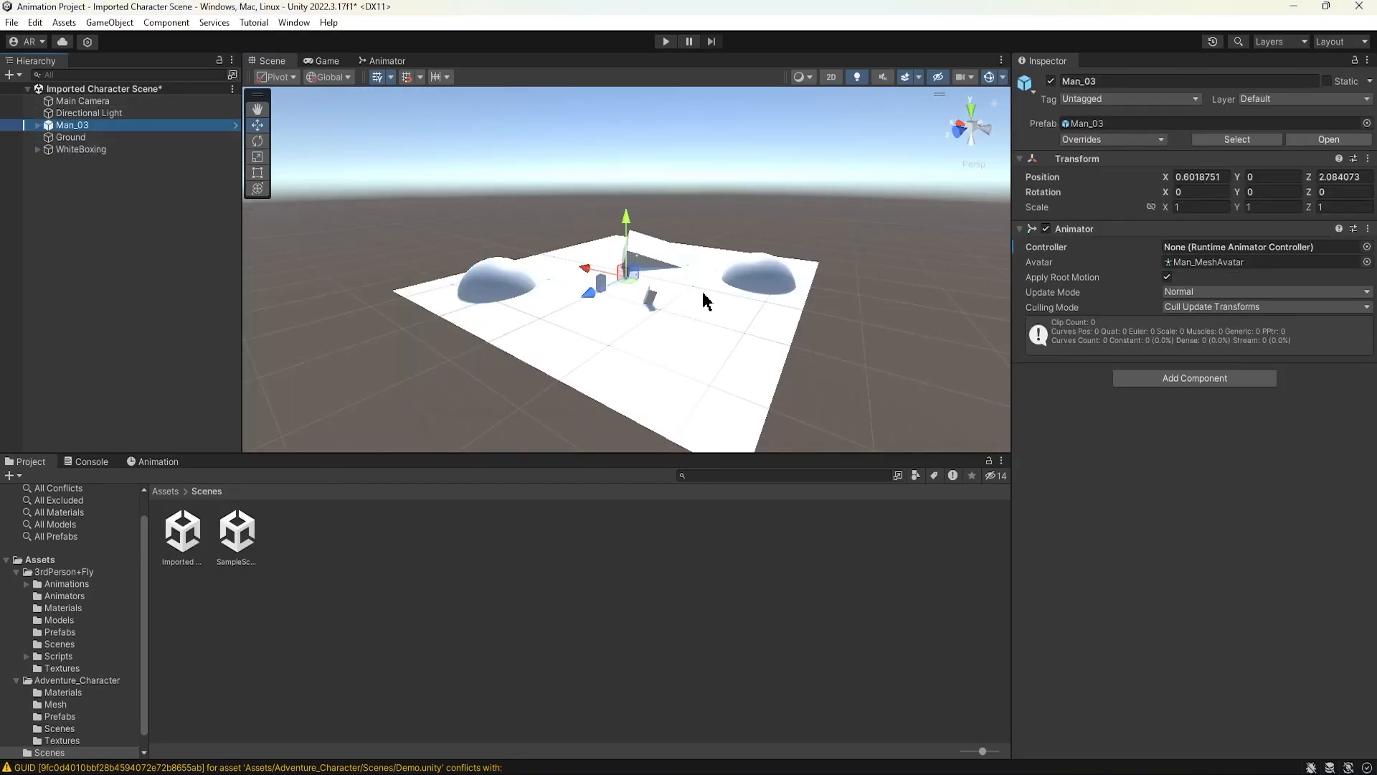
key(f)
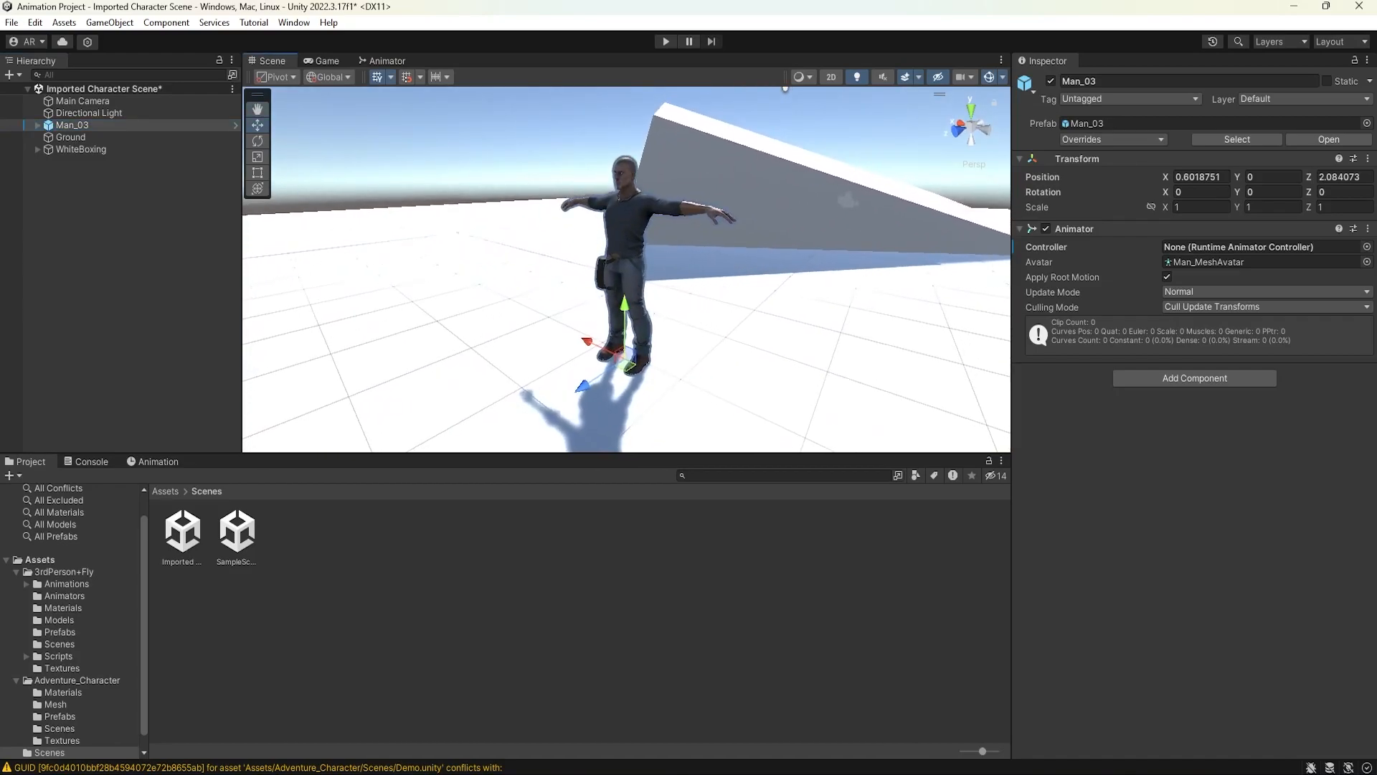
alt+drag(567, 294, 508, 270)
scroll(604, 206, up, 8)
middle_drag(606, 209, 606, 223)
alt+drag(605, 223, 711, 267)
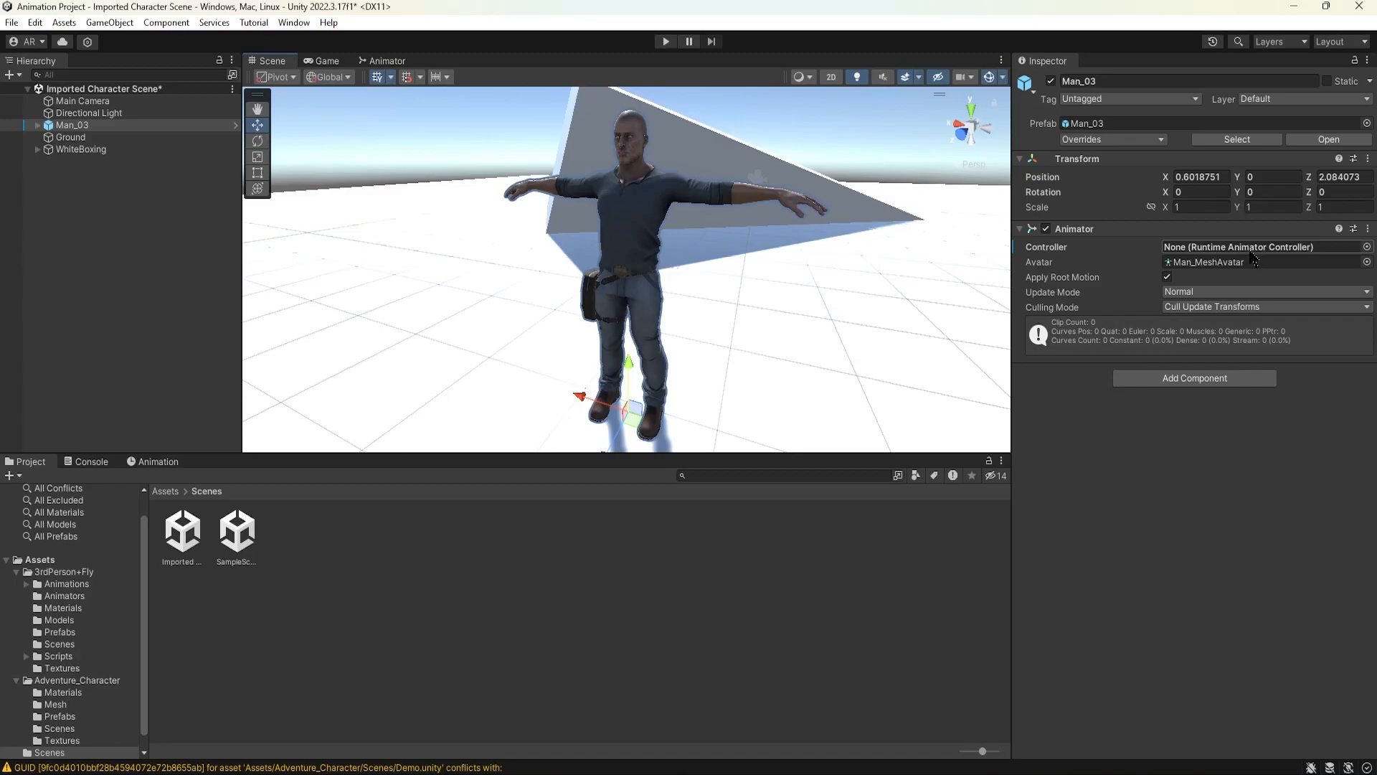
click(1367, 247)
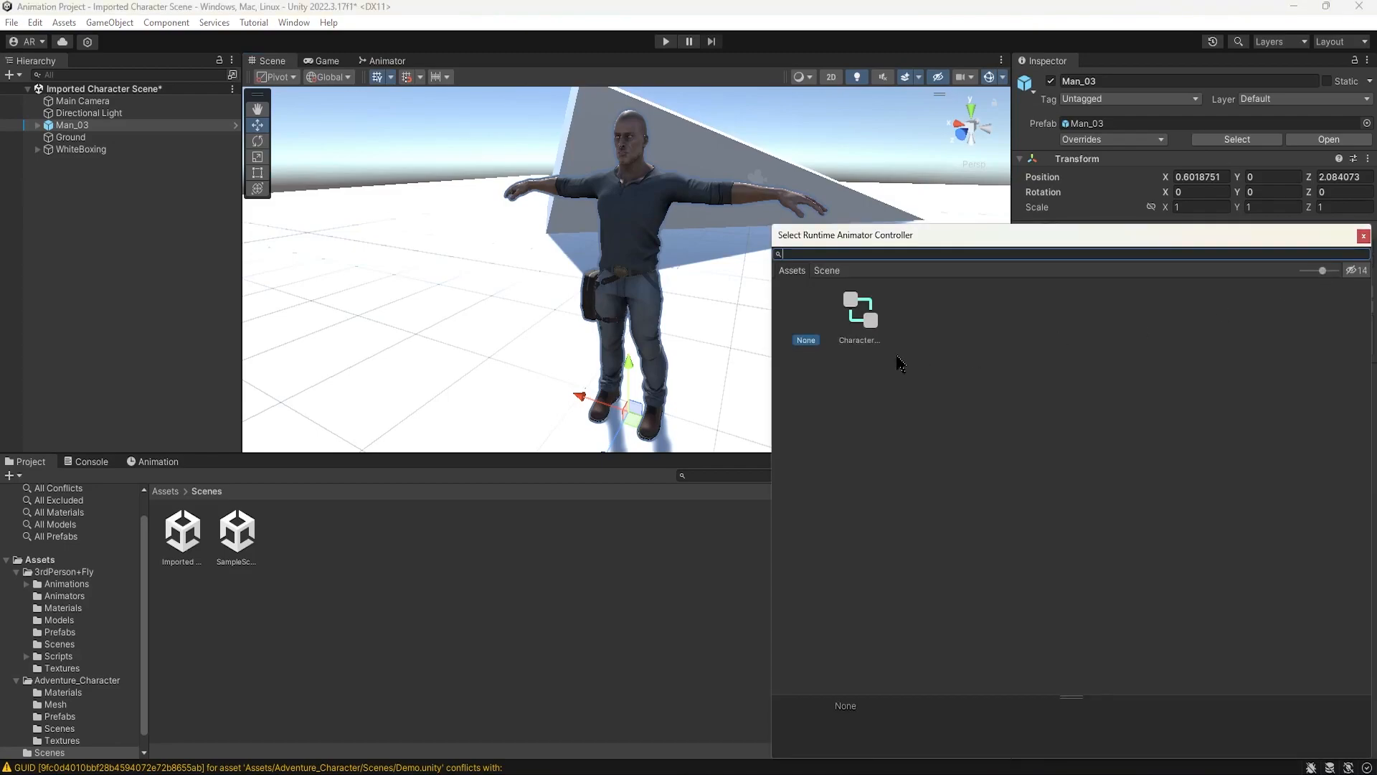
click(869, 331)
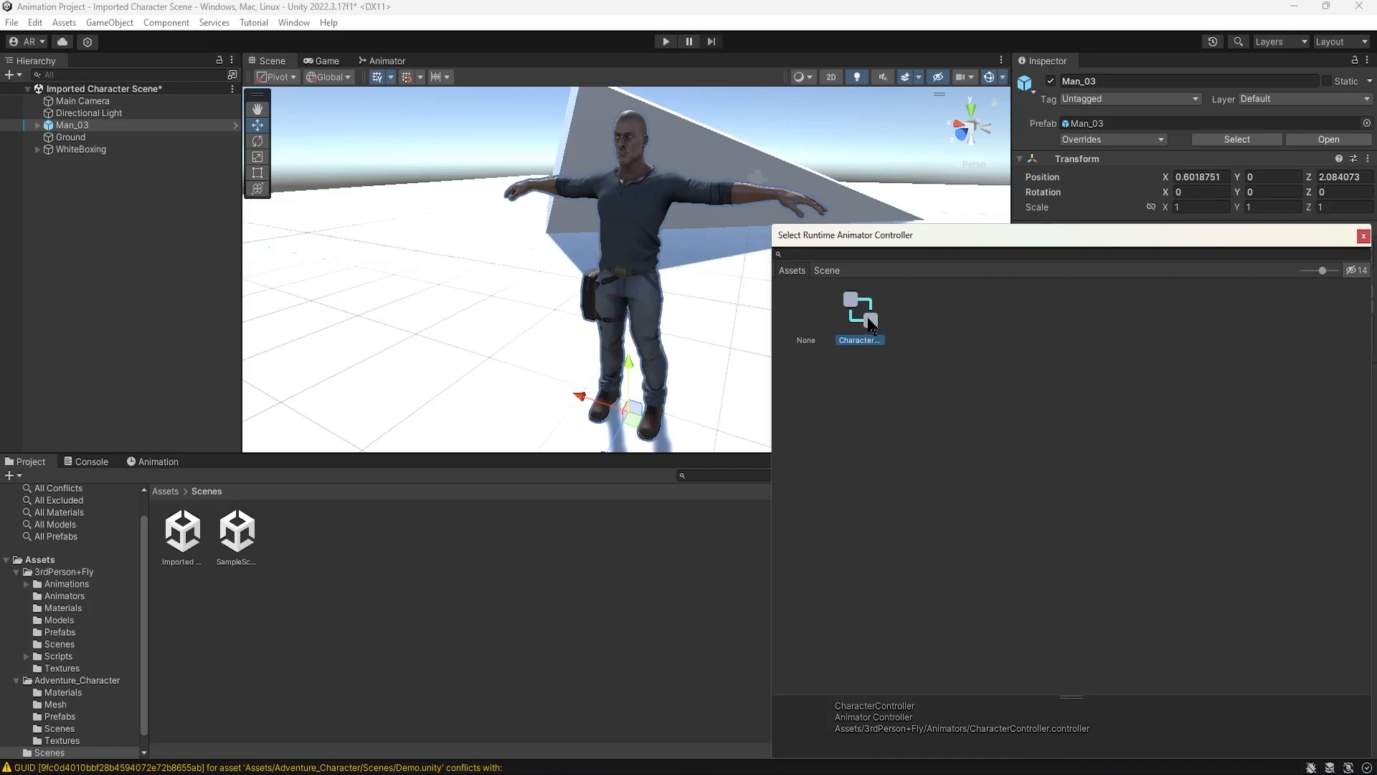
double_click(870, 324)
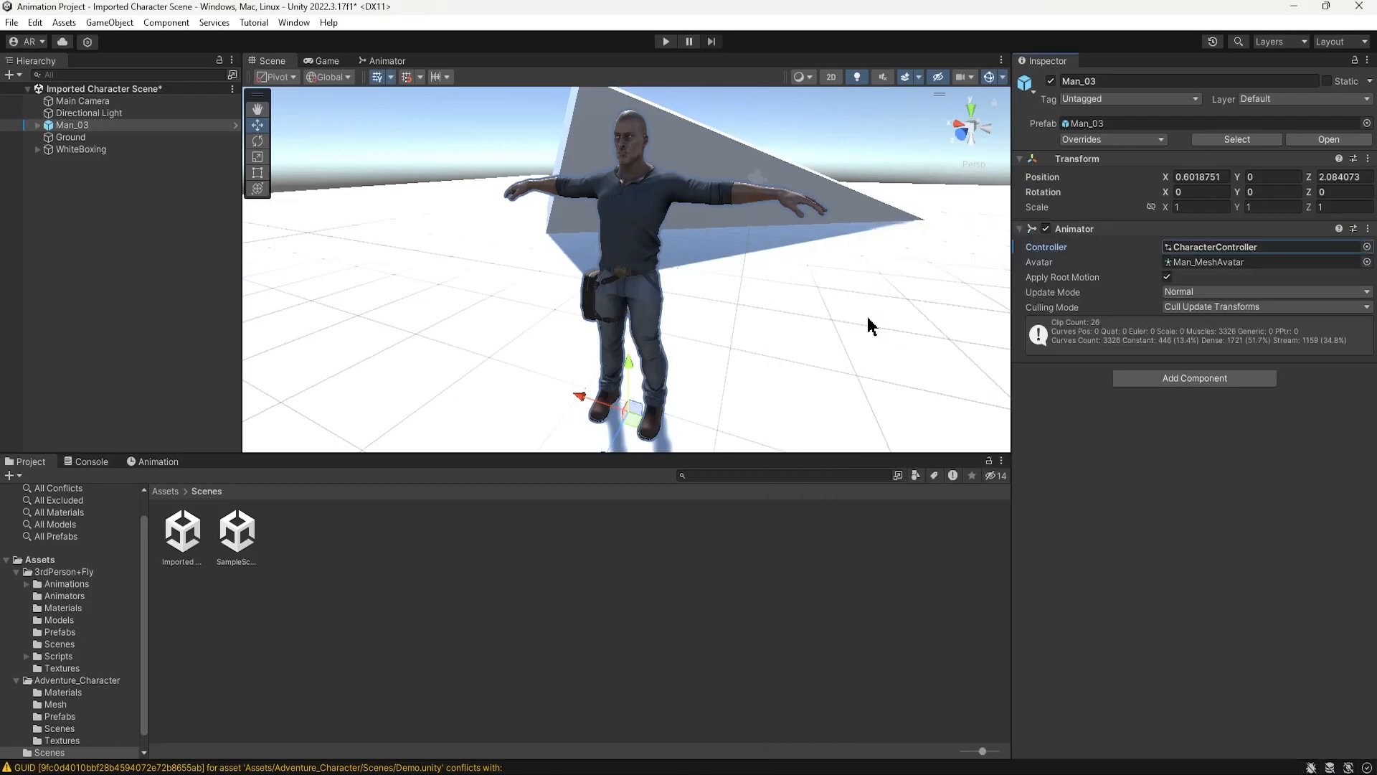
- Save the Imported Character Scene and open the 3rdPerson+Fly demo scene from the 3rdPerson+Fly Scenes folder
click(12, 22)
click(32, 95)
click(60, 632)
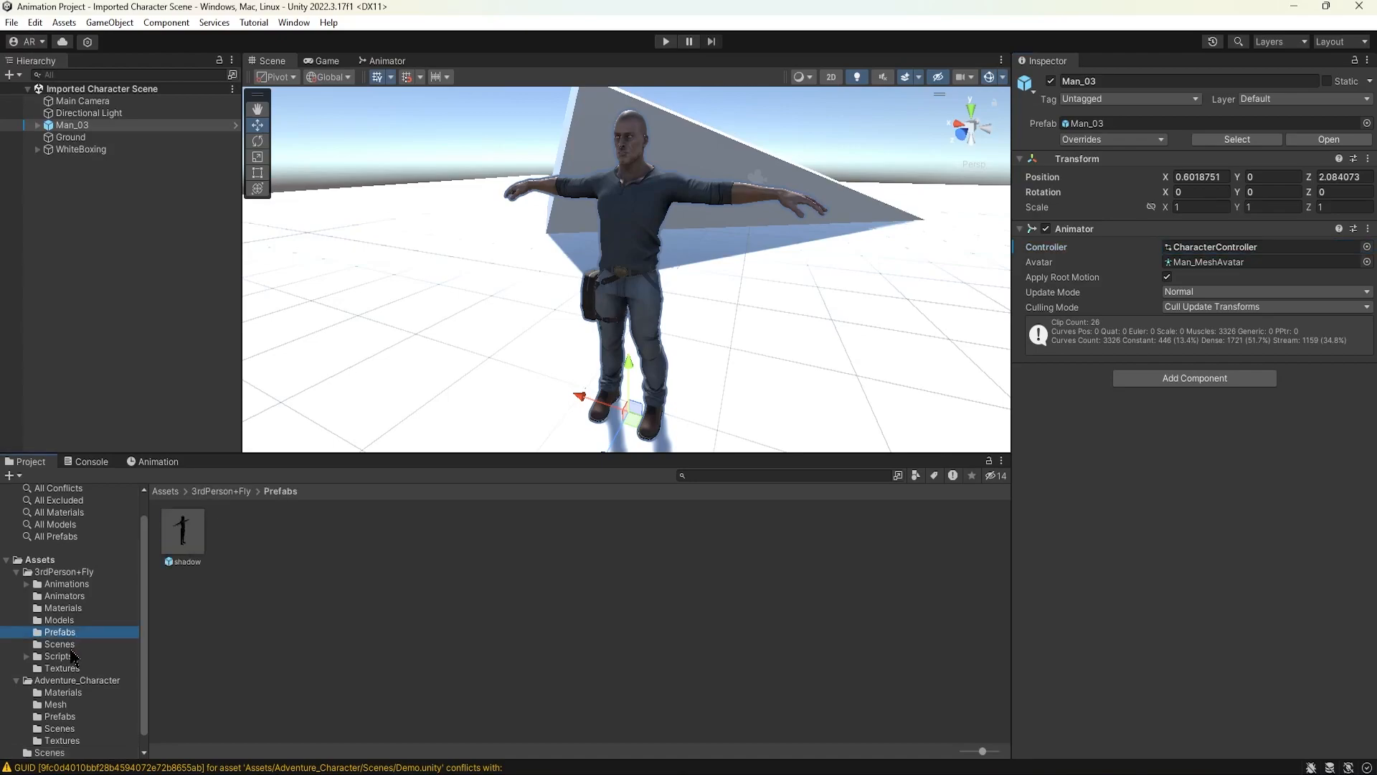
click(60, 644)
double_click(183, 532)
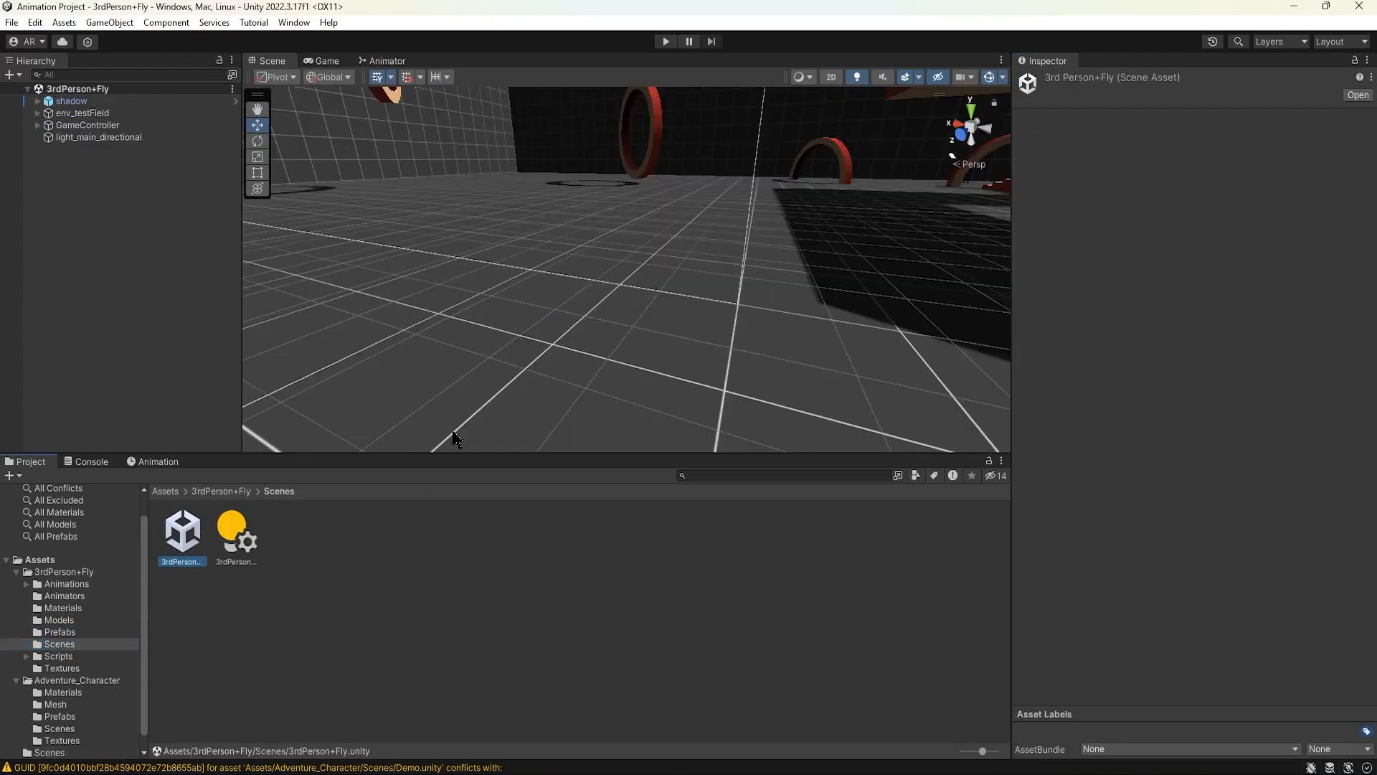
- Check the shadow character's components, reopen Imported Character Scene from Assets/Scenes and select Man_03
click(85, 102)
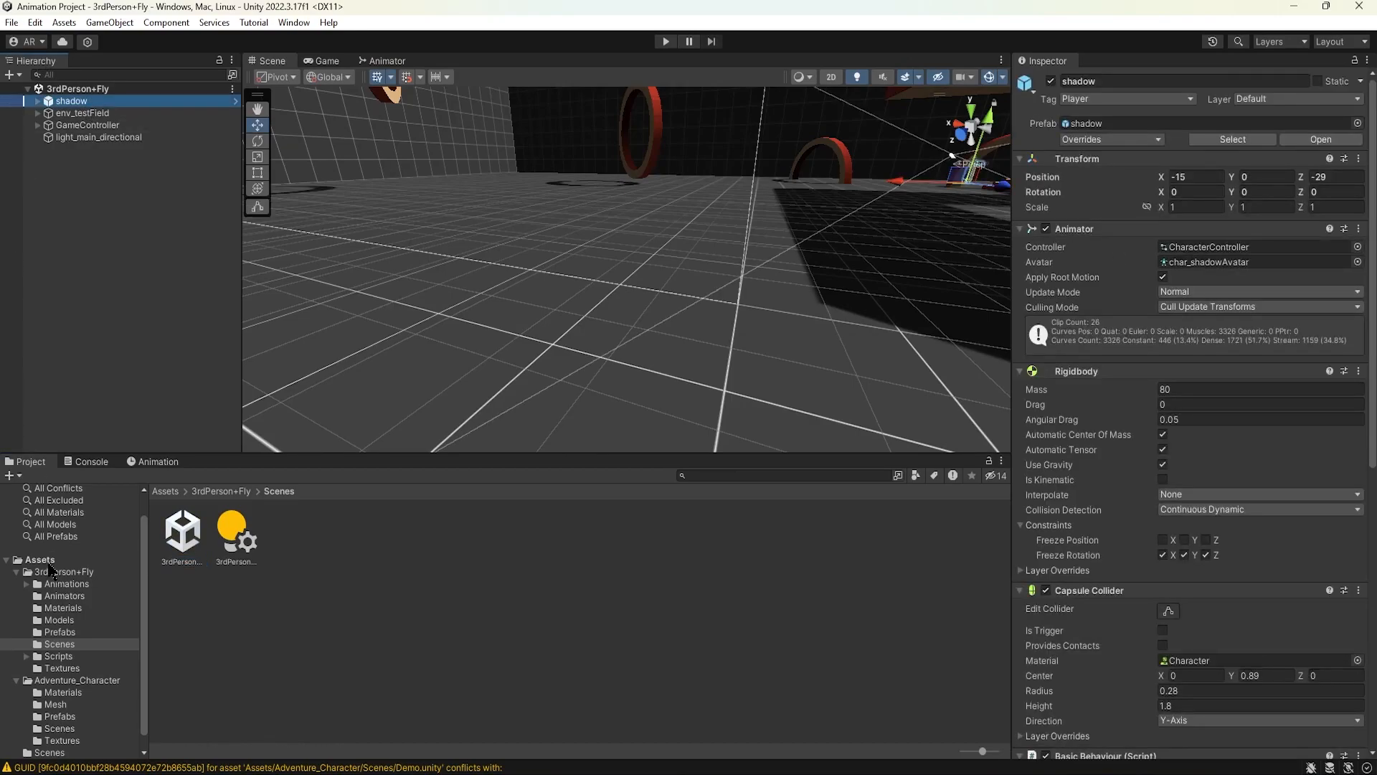
click(47, 561)
double_click(287, 540)
click(194, 535)
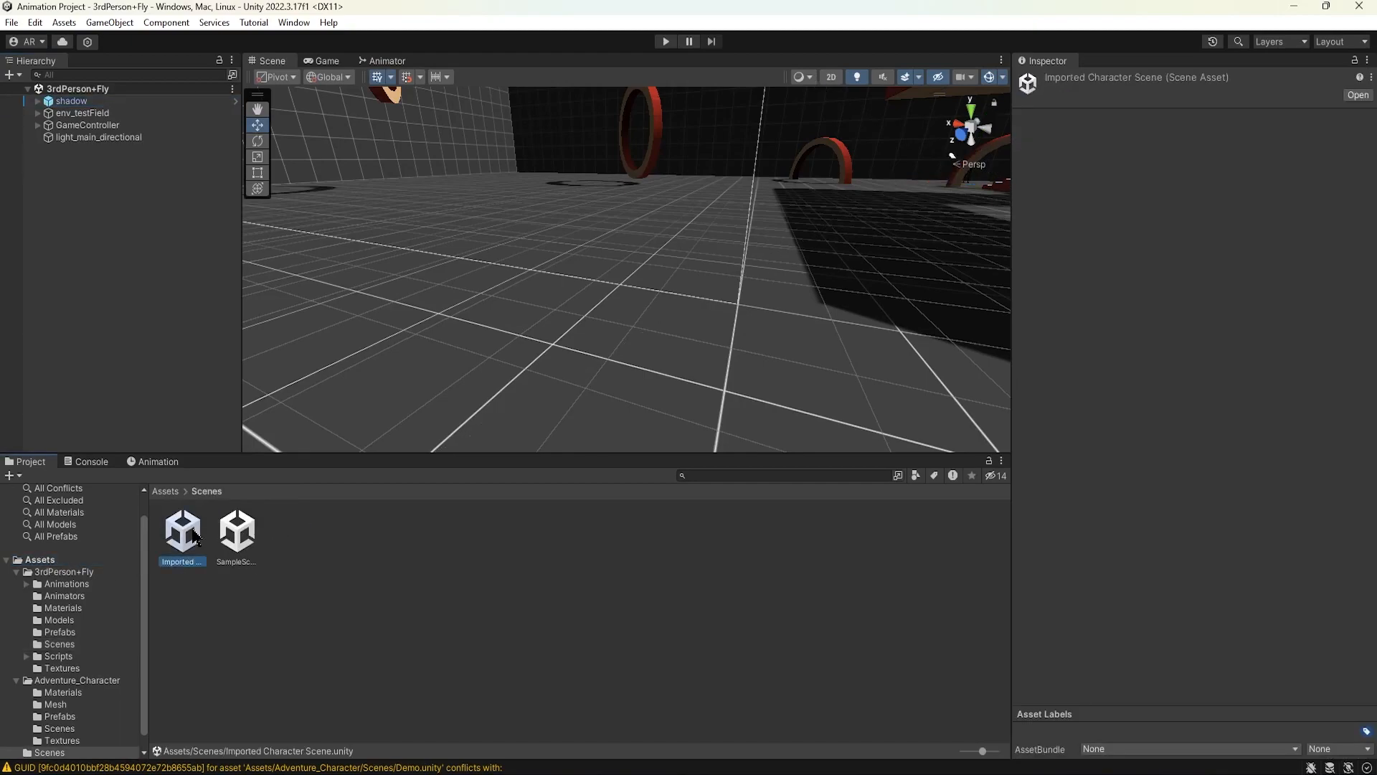
double_click(194, 534)
click(631, 256)
click(70, 125)
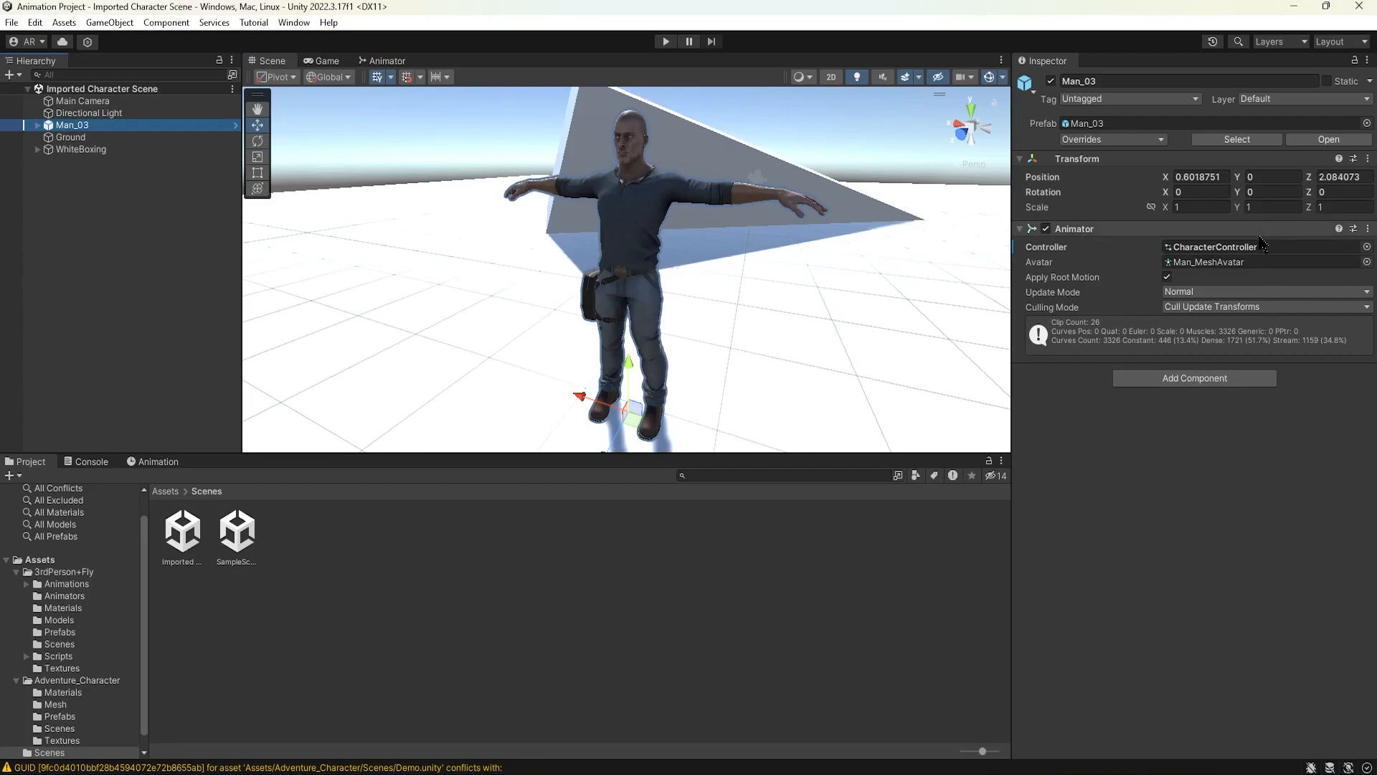
- Examine the Base, Flying and Strafing layers of CharacterController and preview the No Aiming to Strafing transition
click(387, 62)
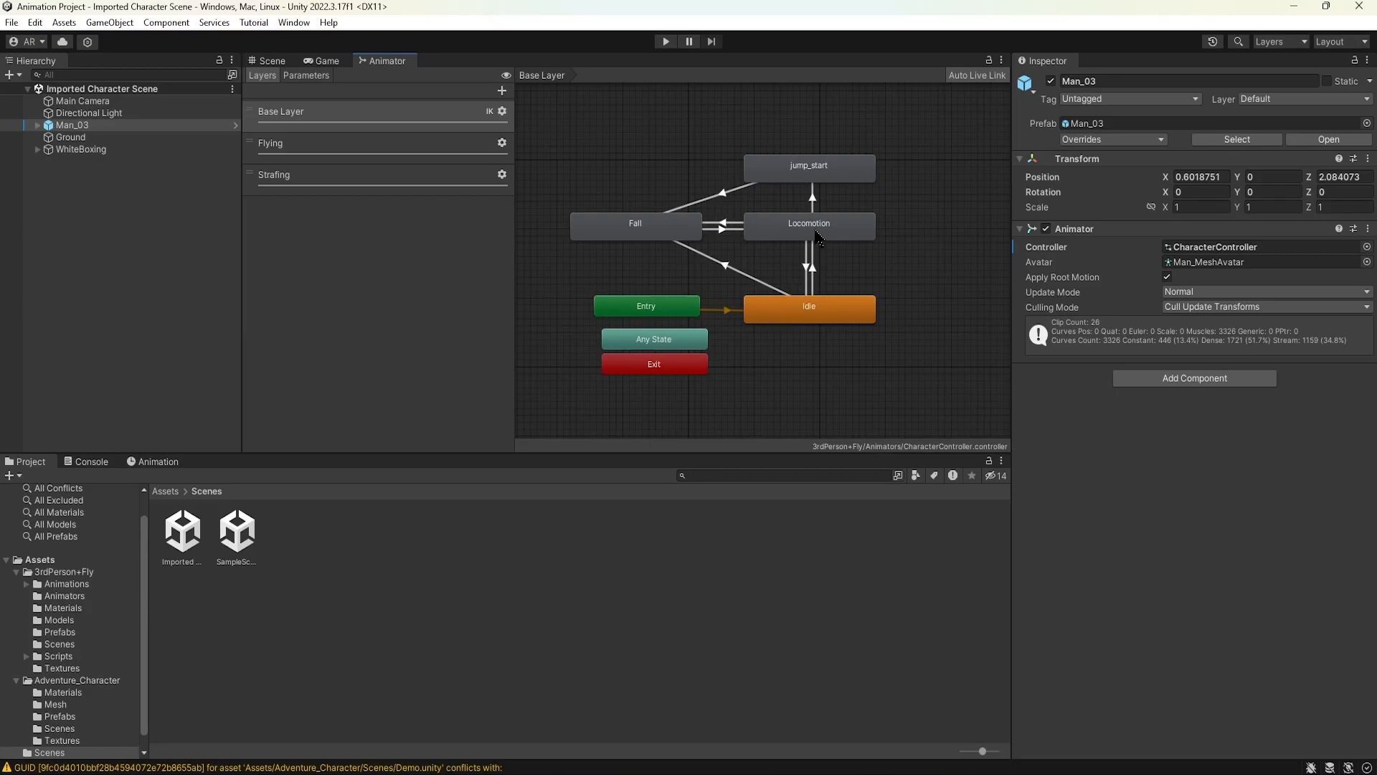
click(381, 153)
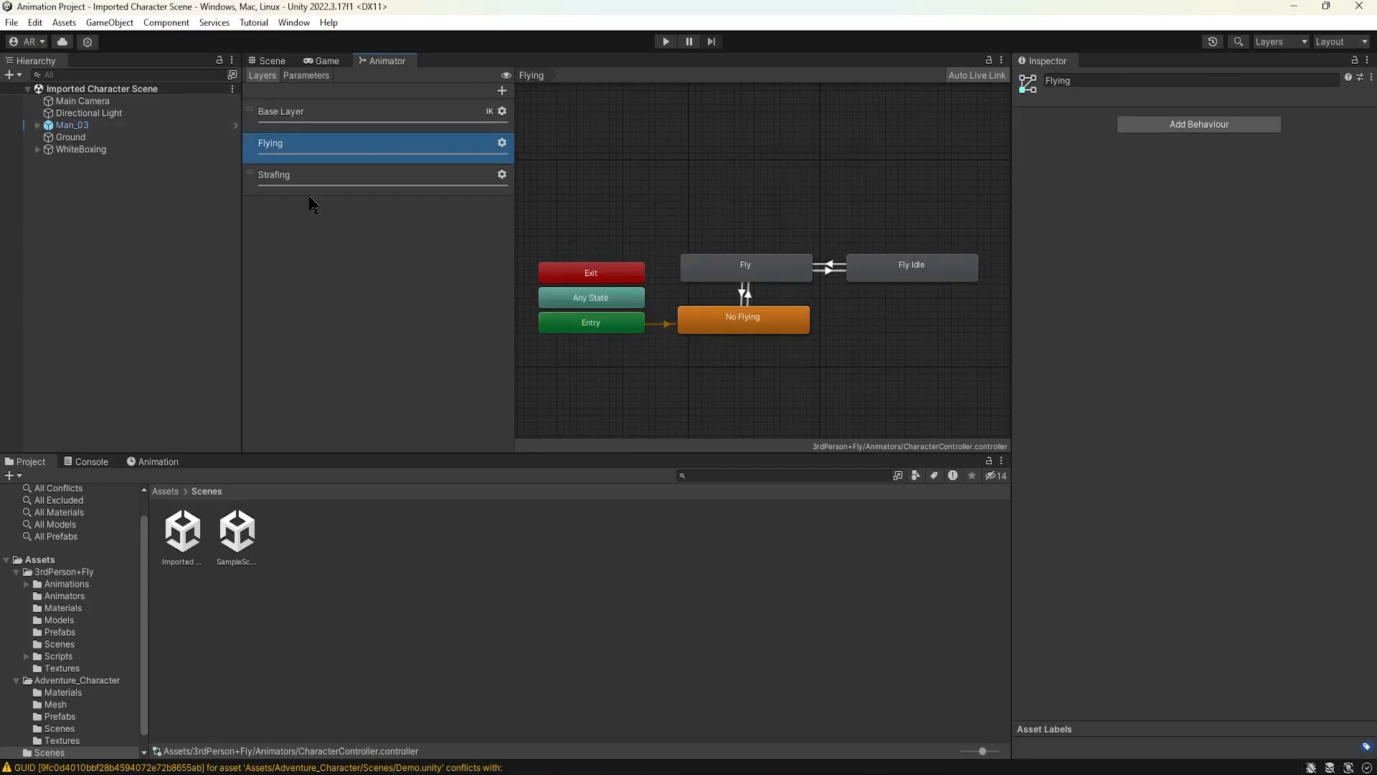
click(333, 183)
middle_drag(686, 262, 830, 309)
scroll(816, 302, up, 3)
scroll(839, 310, down, 3)
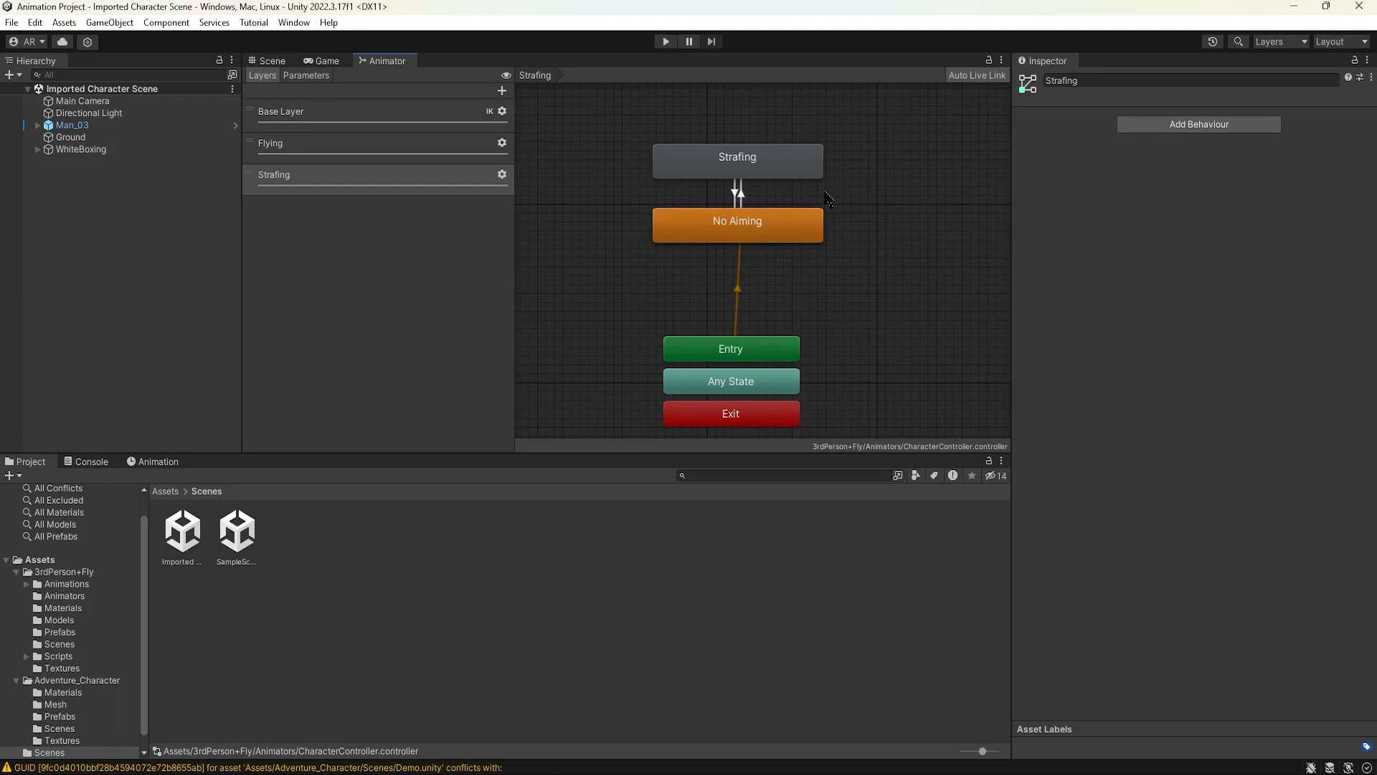
click(742, 197)
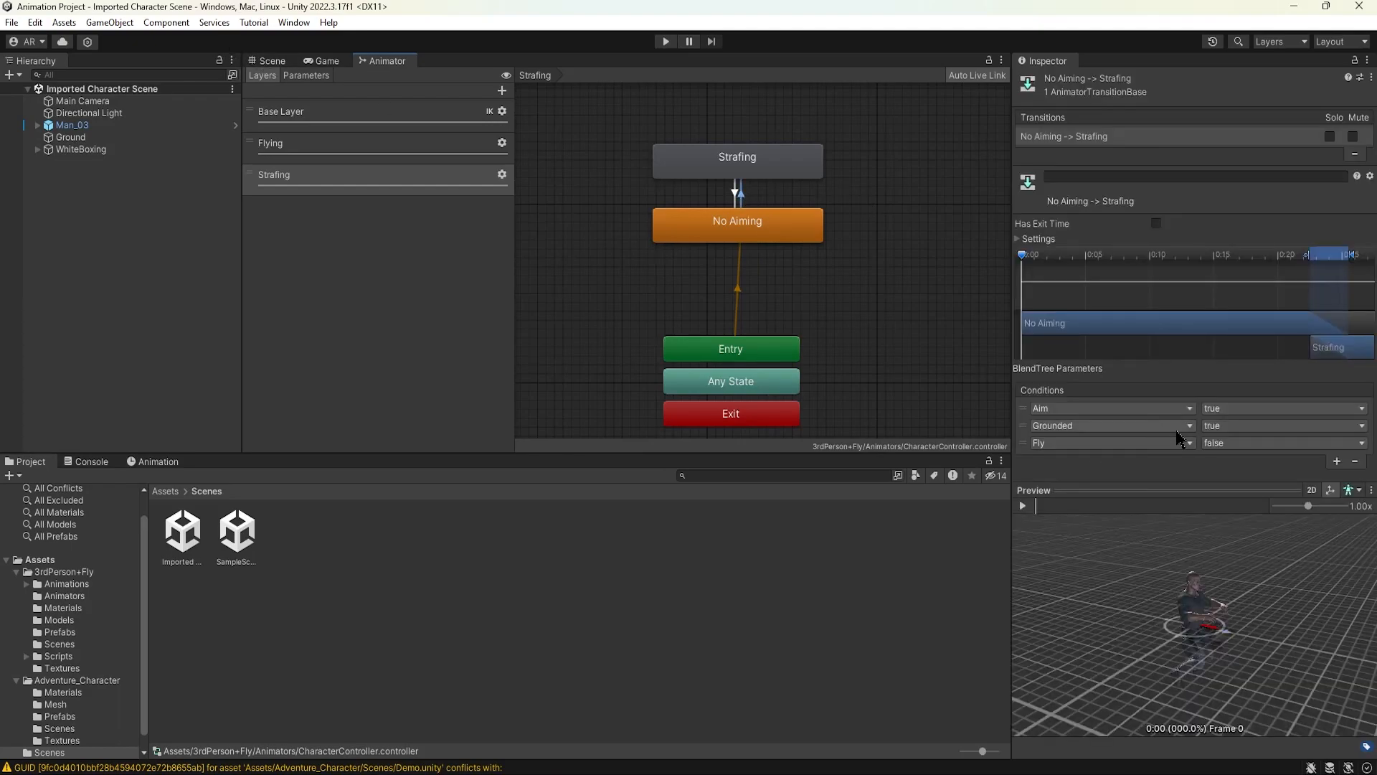
click(1023, 506)
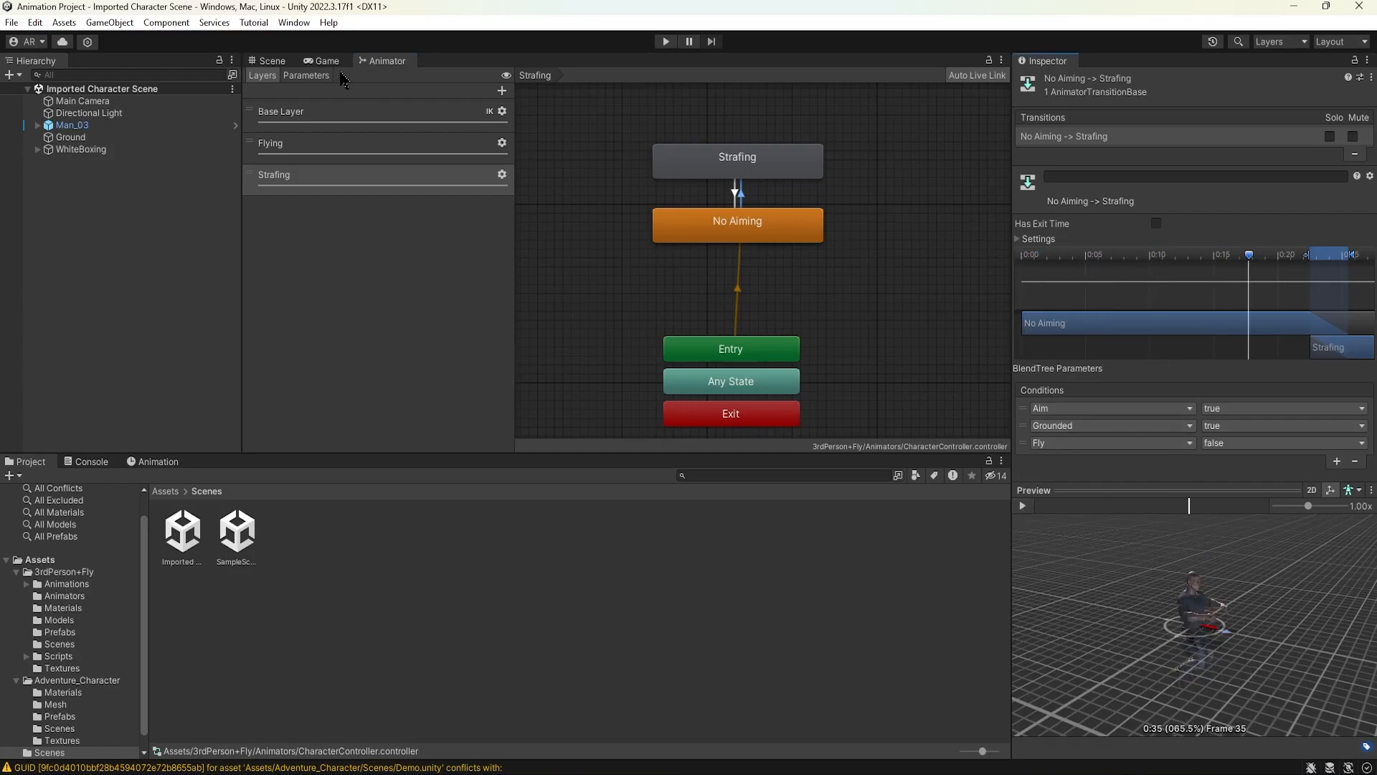
click(272, 60)
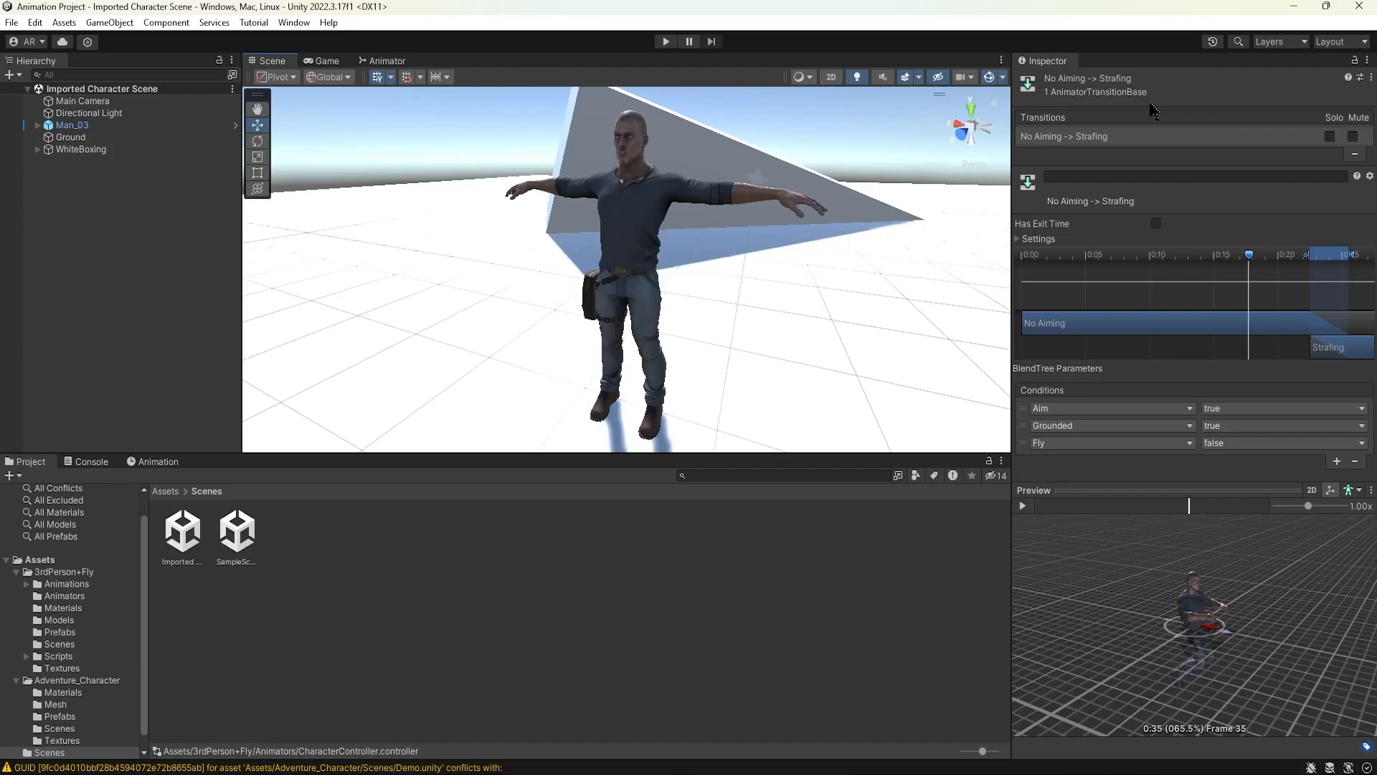
- Add a Rigidbody physics component to Man_03
click(96, 126)
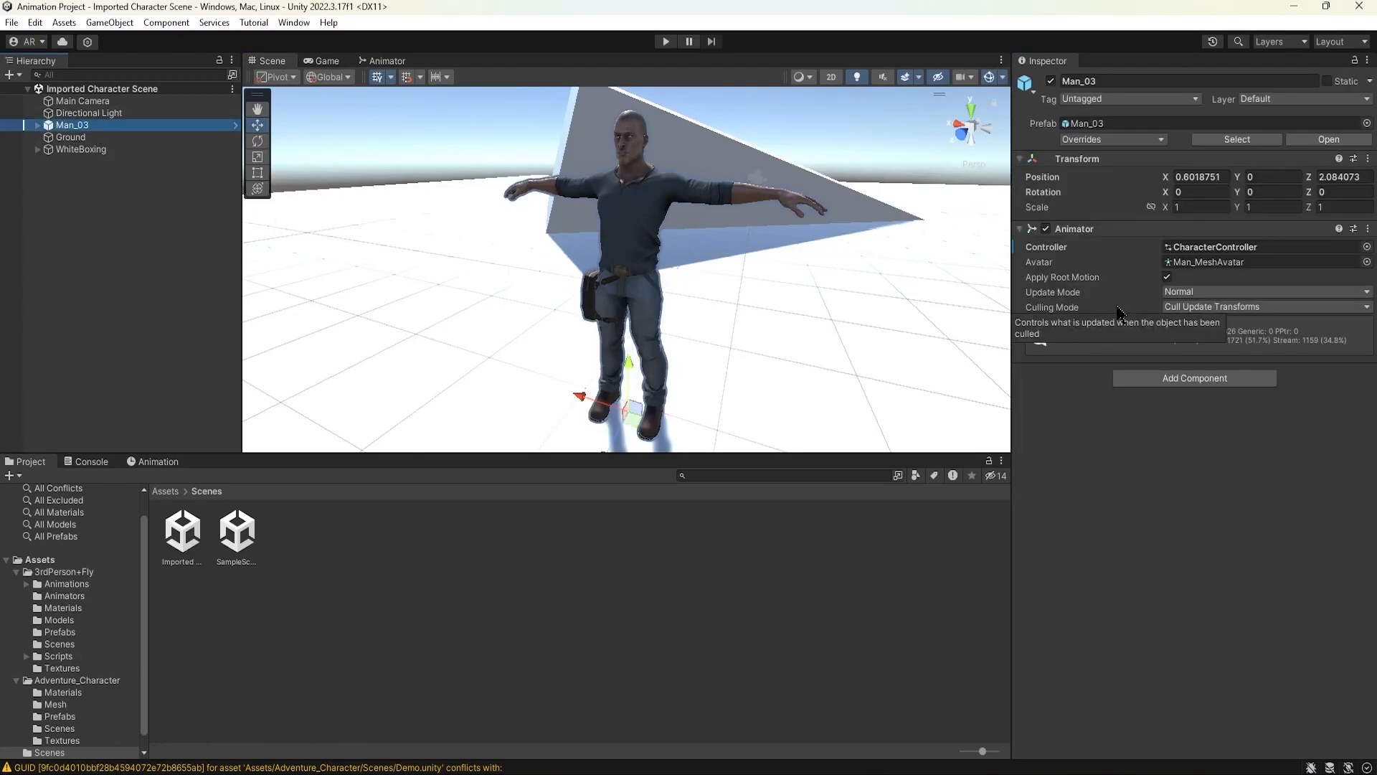
click(1194, 378)
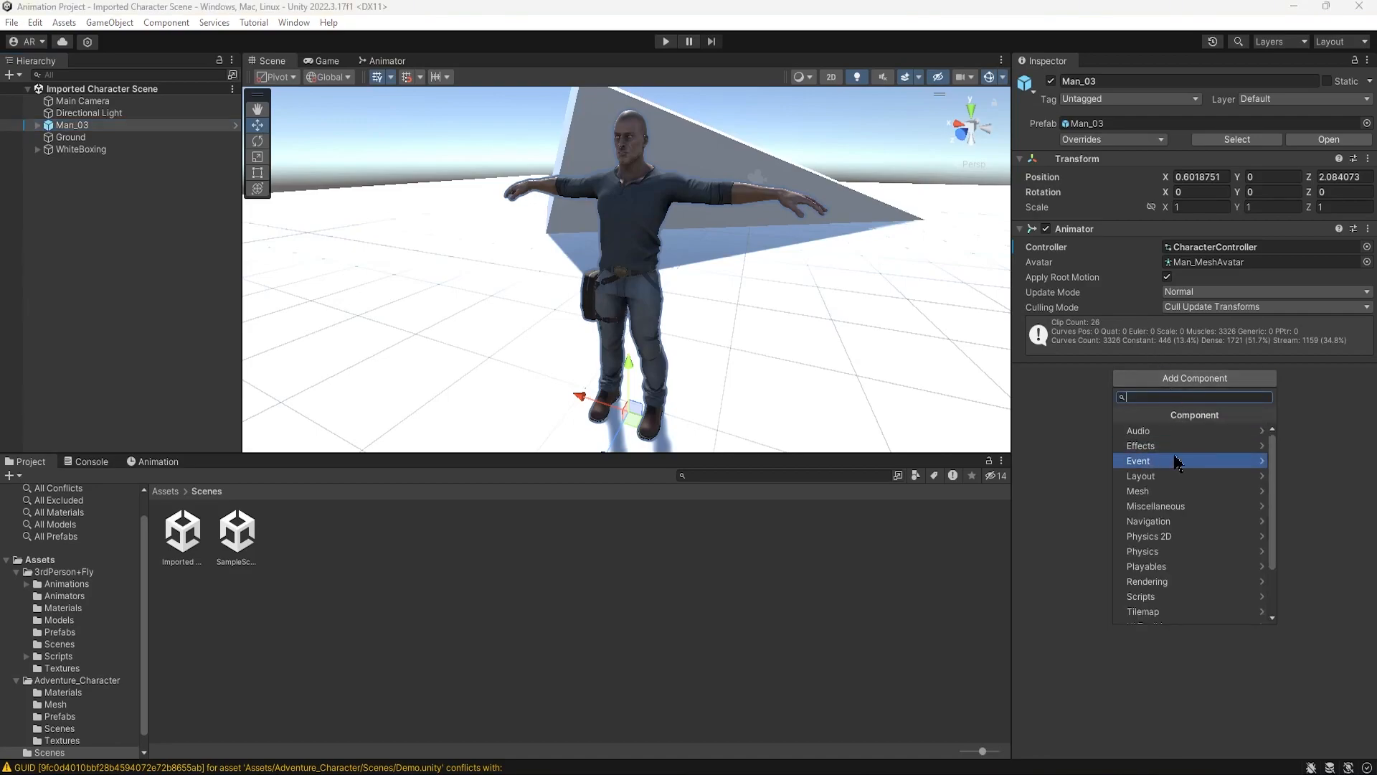
click(1176, 551)
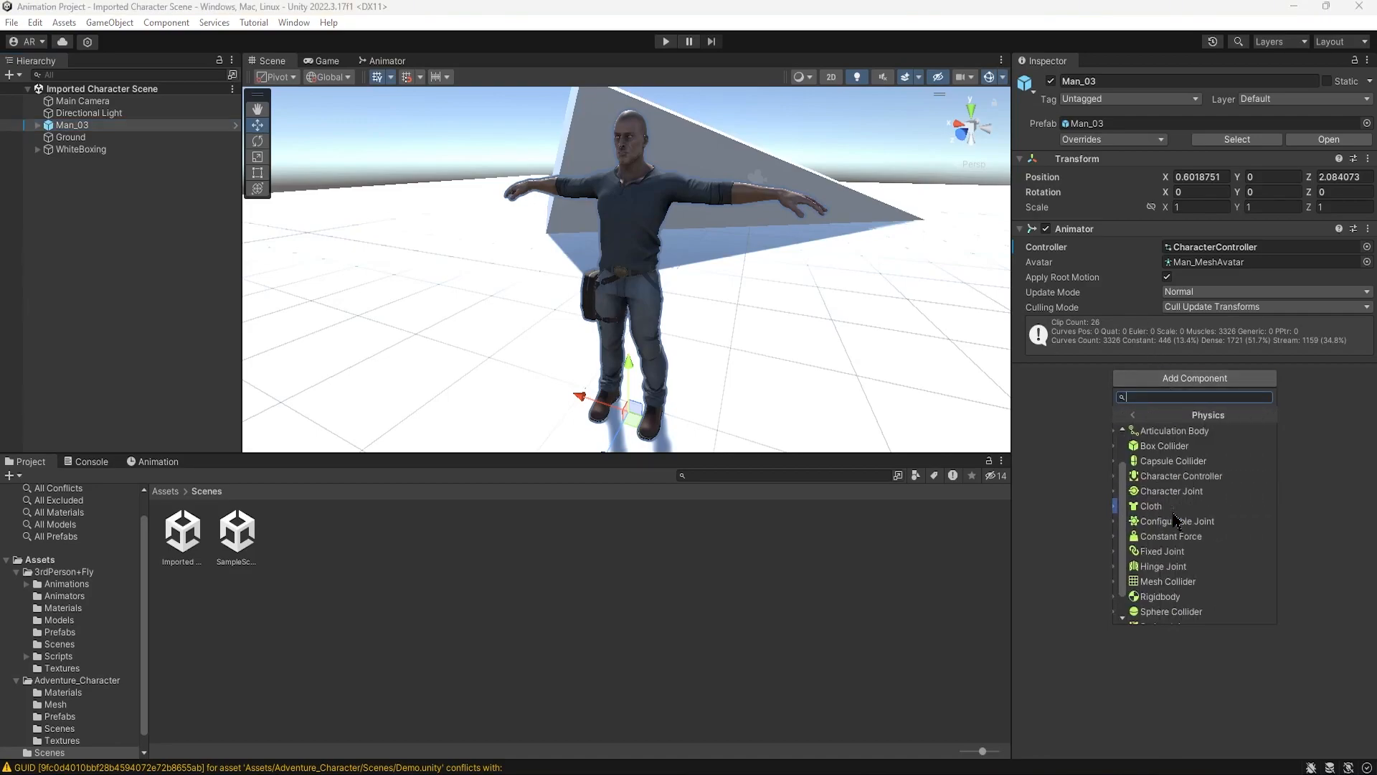
scroll(1176, 495, down, 1)
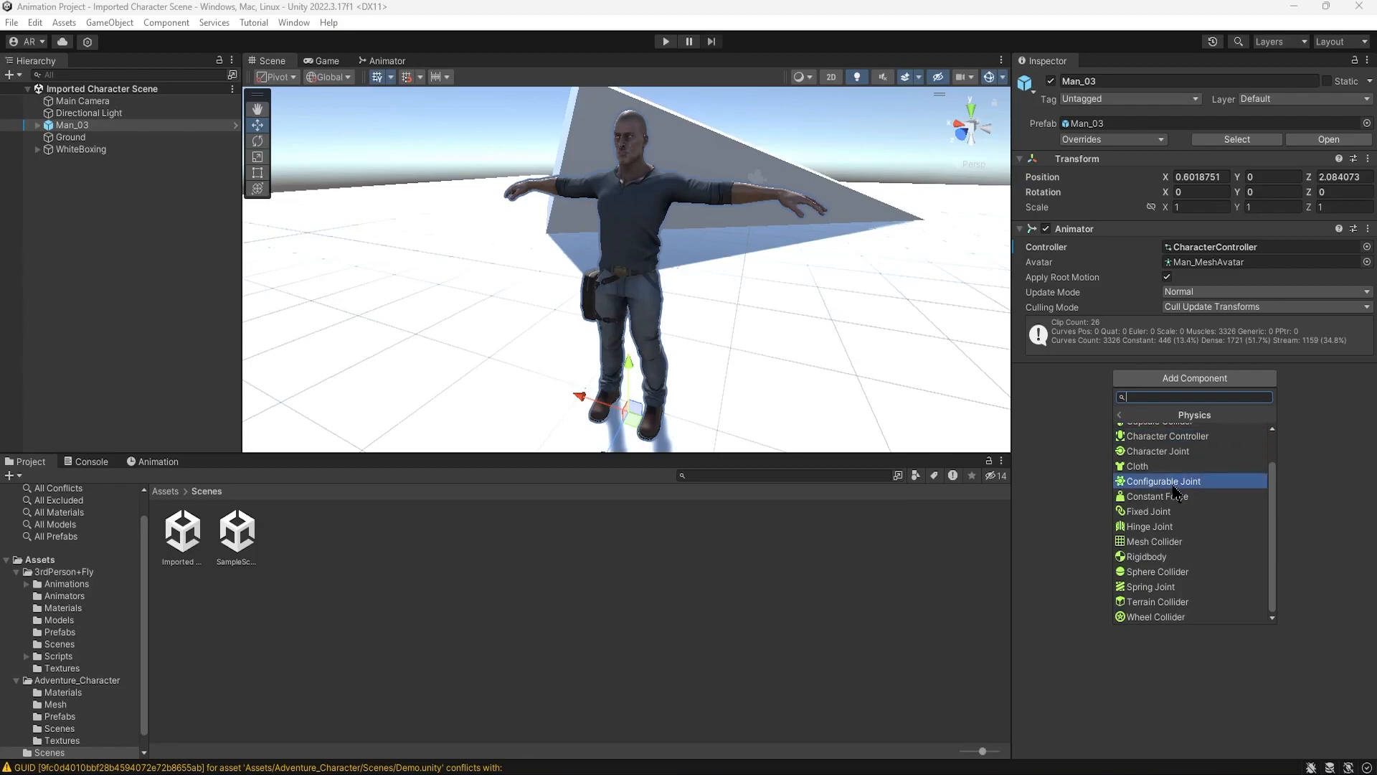
click(1178, 557)
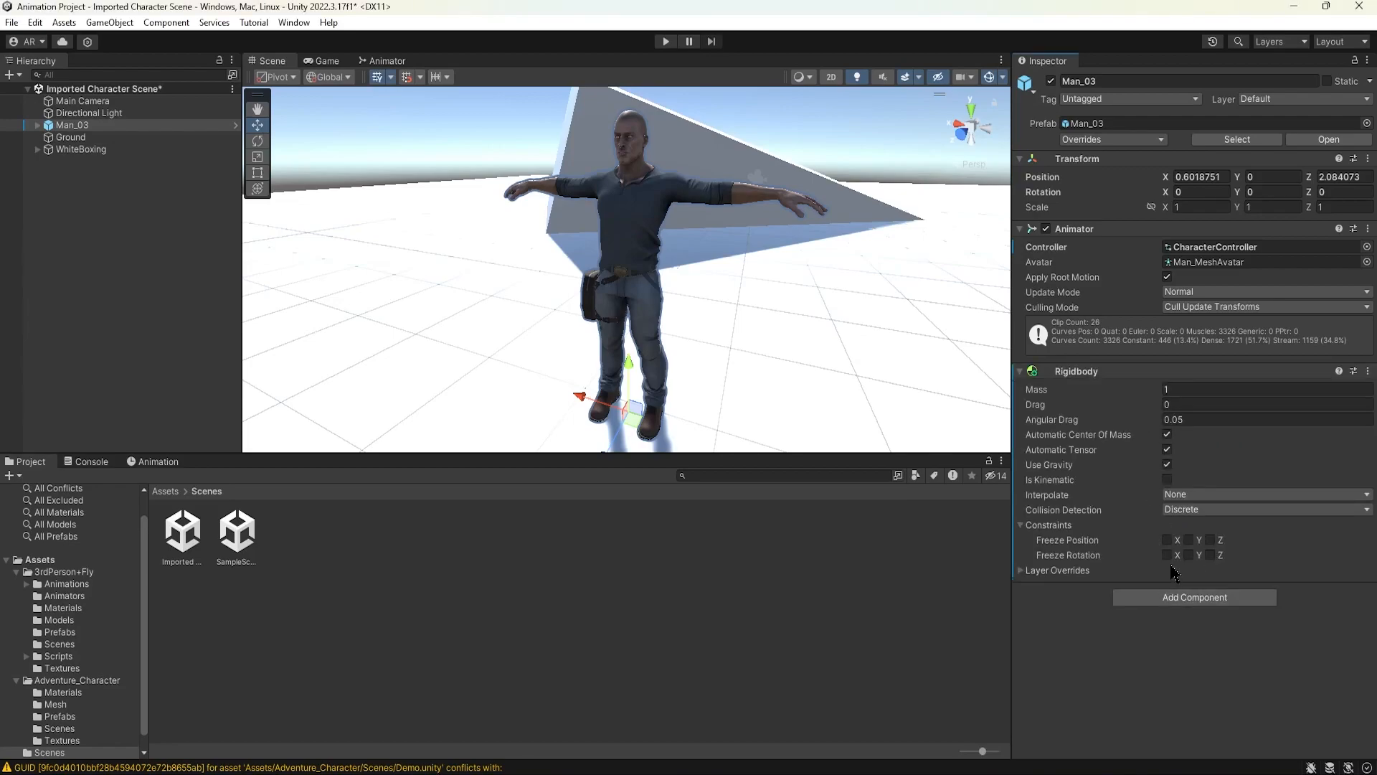
- Freeze the Rigidbody's rotation on the X, Y and Z axes and save the scene
click(1189, 555)
click(11, 22)
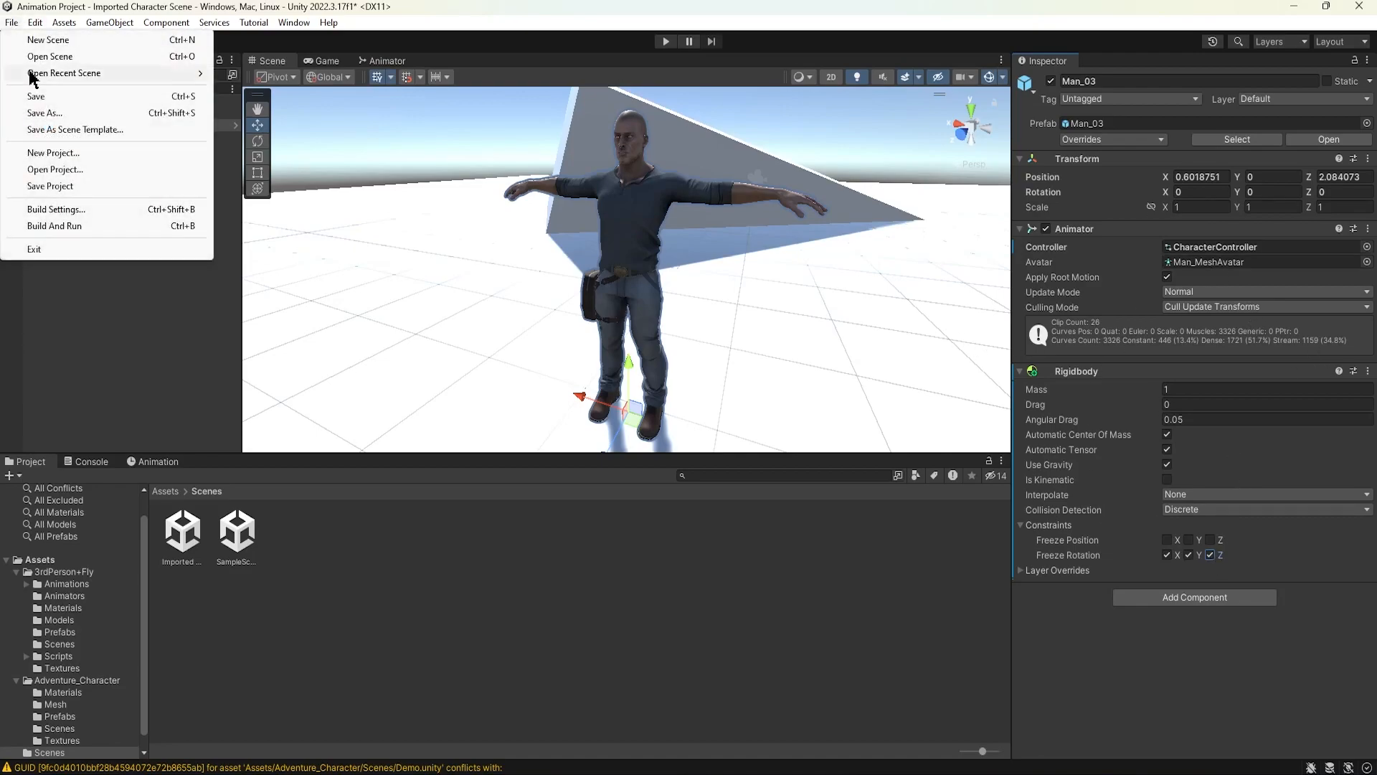
click(32, 96)
- Add a Capsule Collider physics component to Man_03
click(1178, 601)
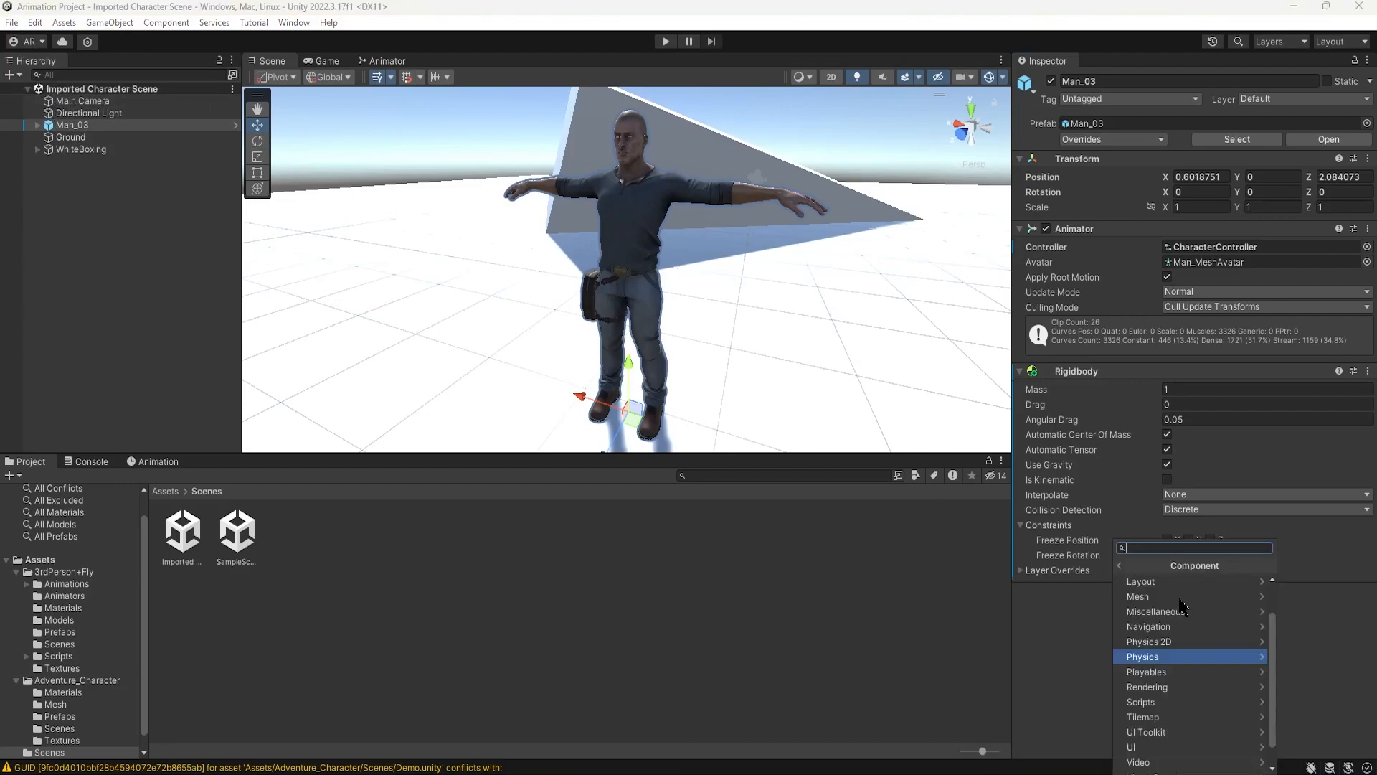
click(1170, 656)
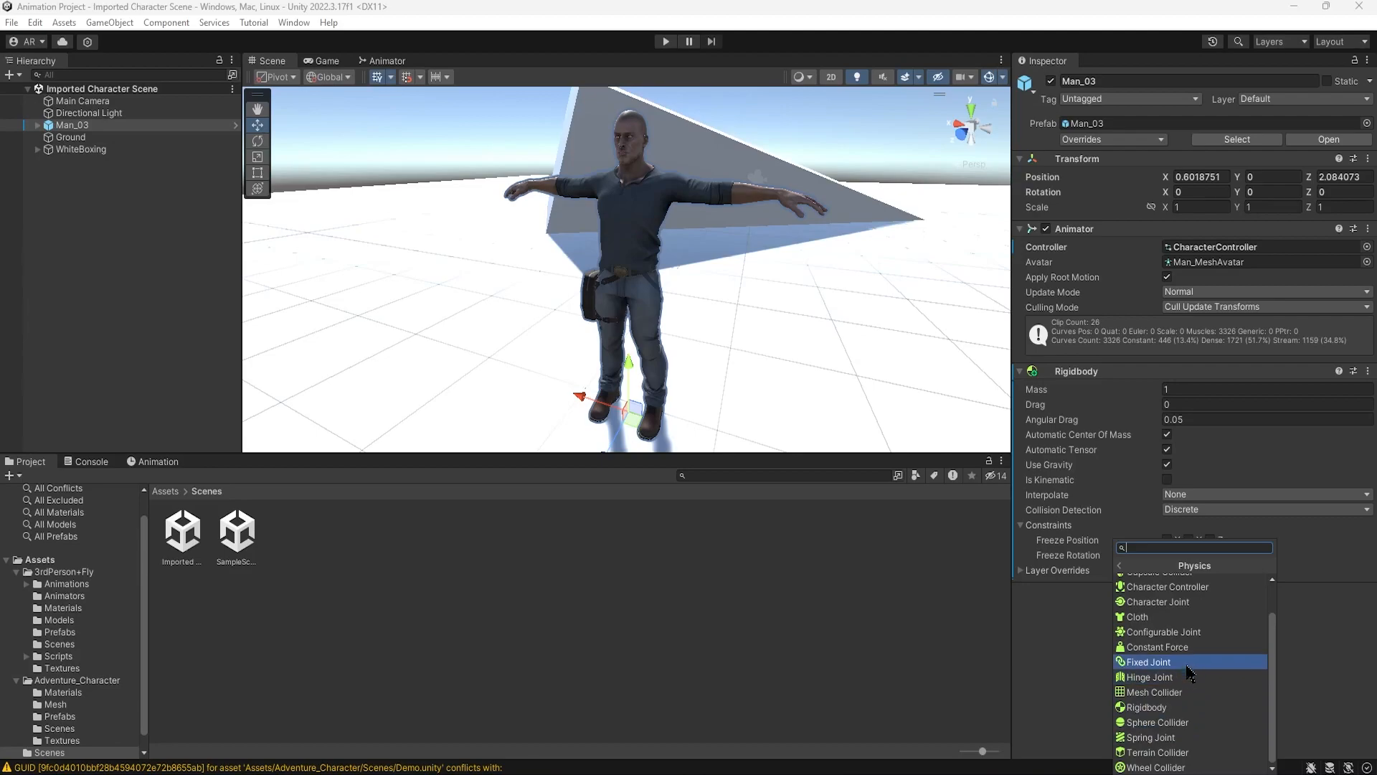
scroll(1185, 626, up, 2)
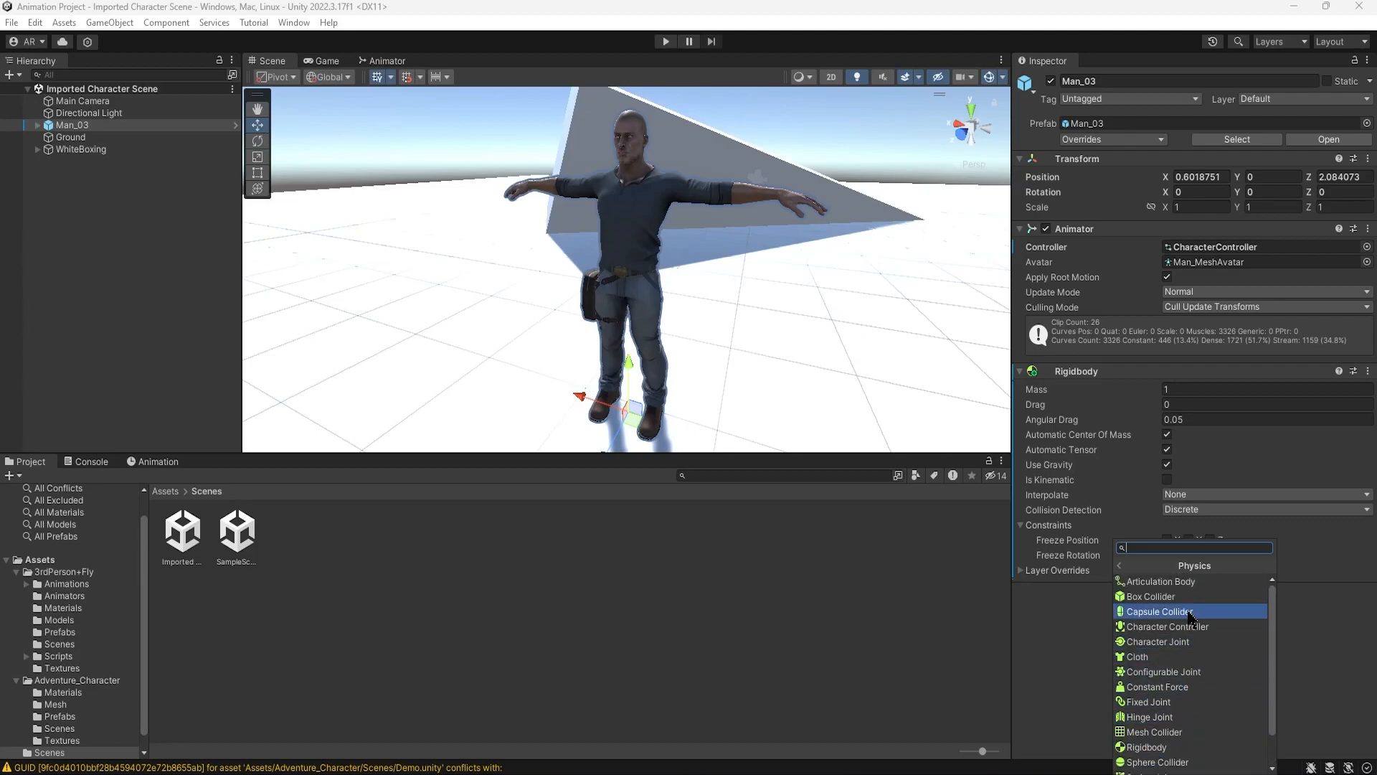
click(1188, 611)
- Raise the Capsule Collider's center to Y 1.06 while viewing Man_03 orthographically from the left side
alt+drag(772, 355, 740, 350)
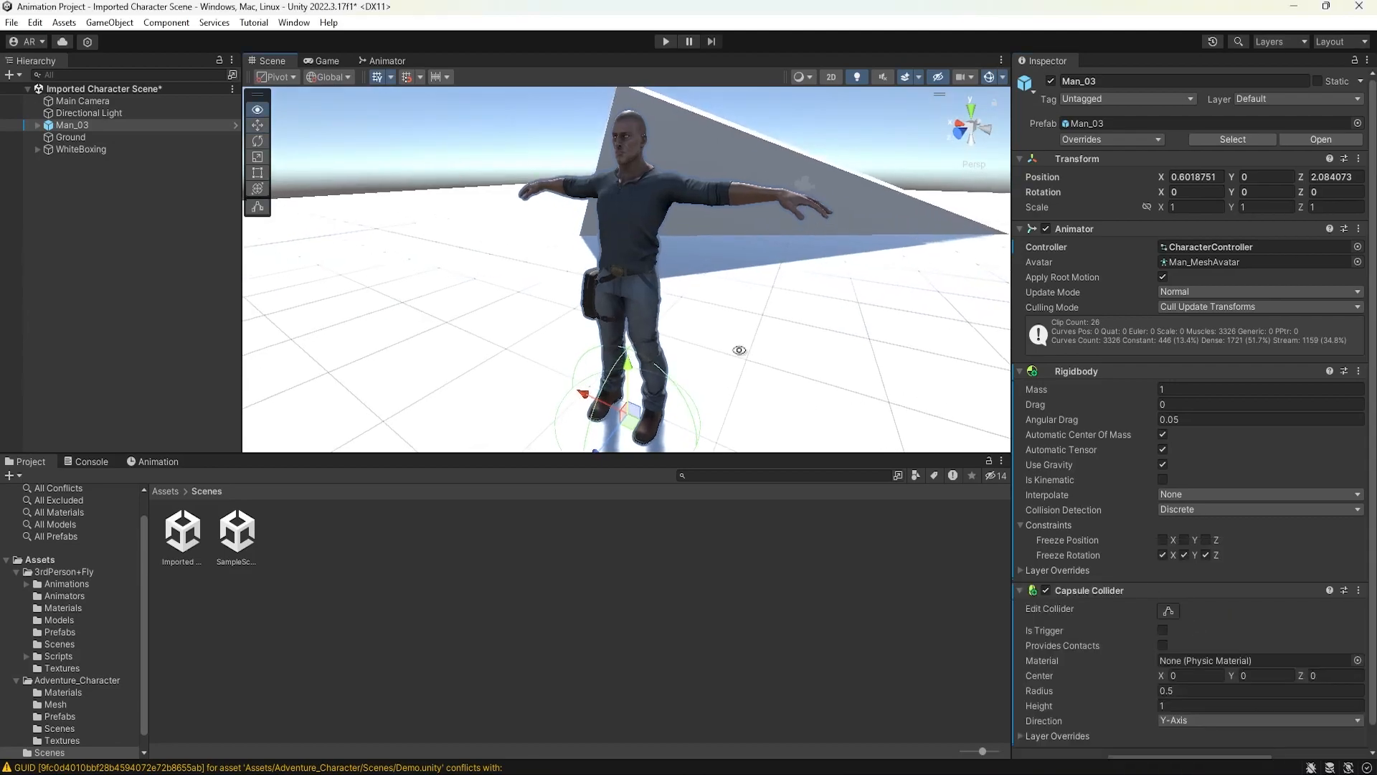
click(972, 124)
click(972, 124)
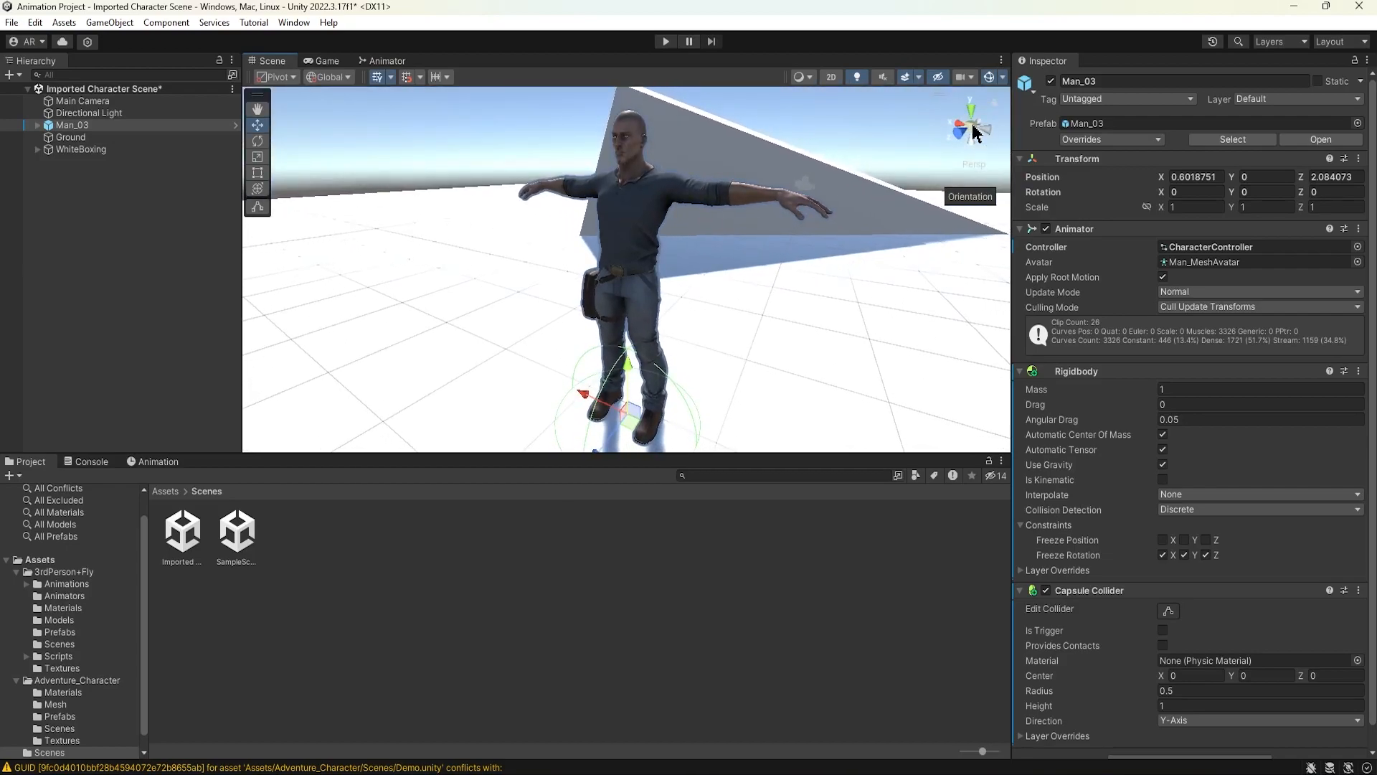
click(972, 130)
click(987, 129)
middle_drag(644, 326, 663, 278)
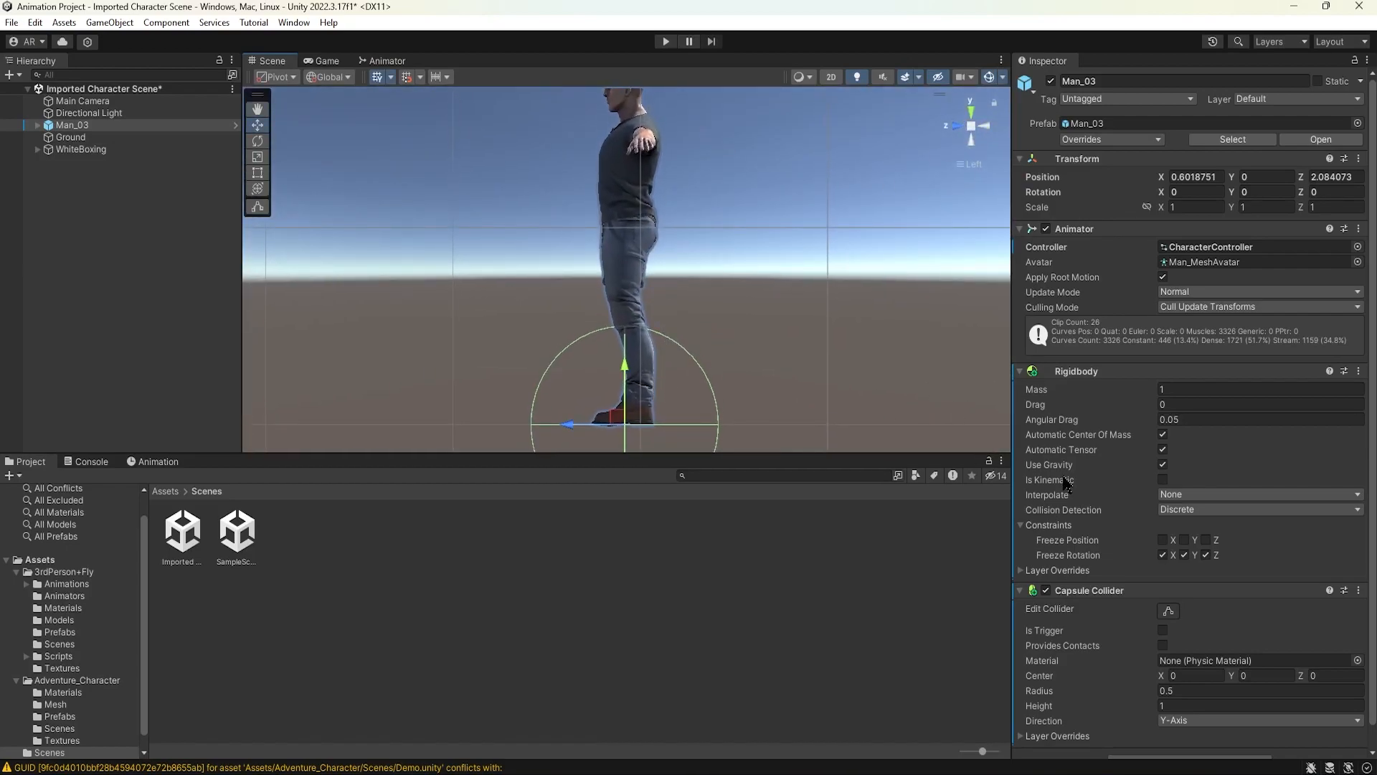
scroll(1123, 644, down, 1)
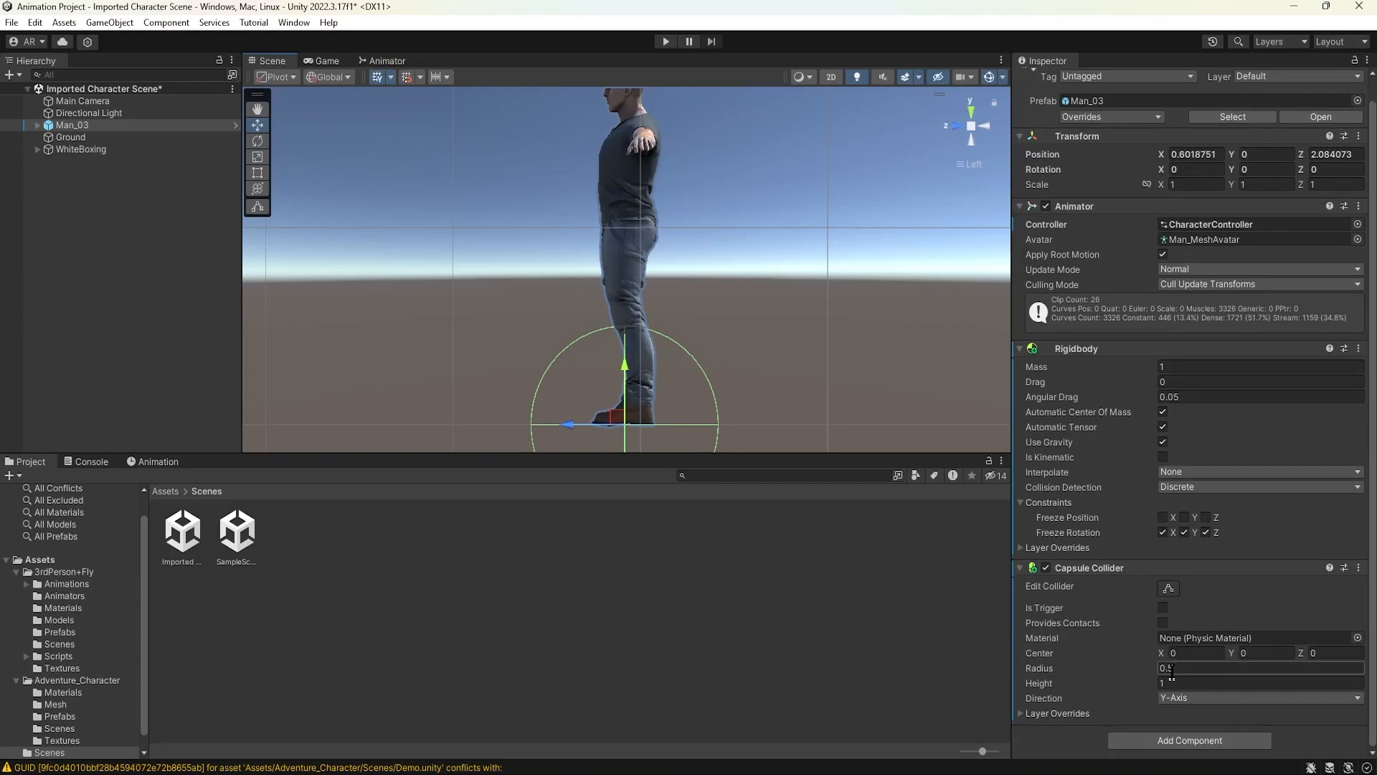
drag(1232, 650, 1256, 649)
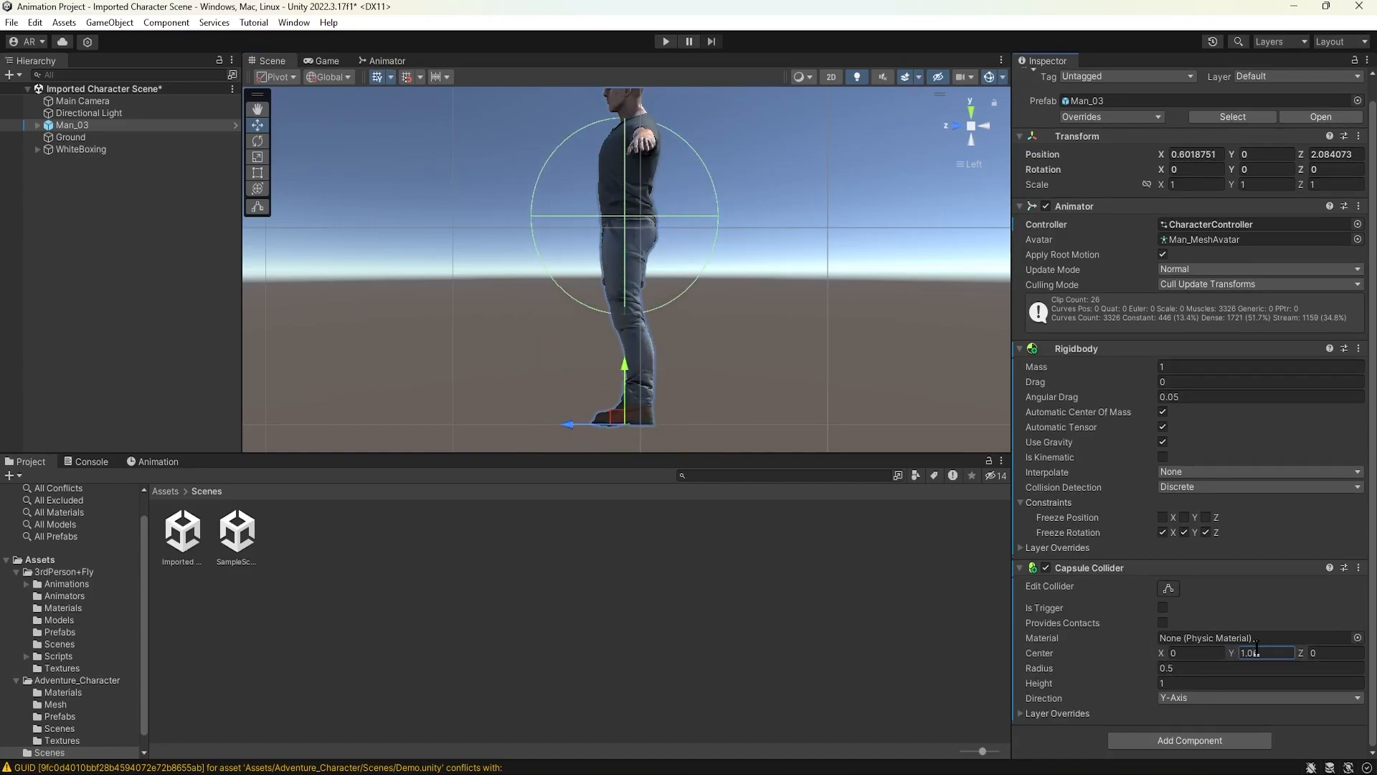
click(710, 219)
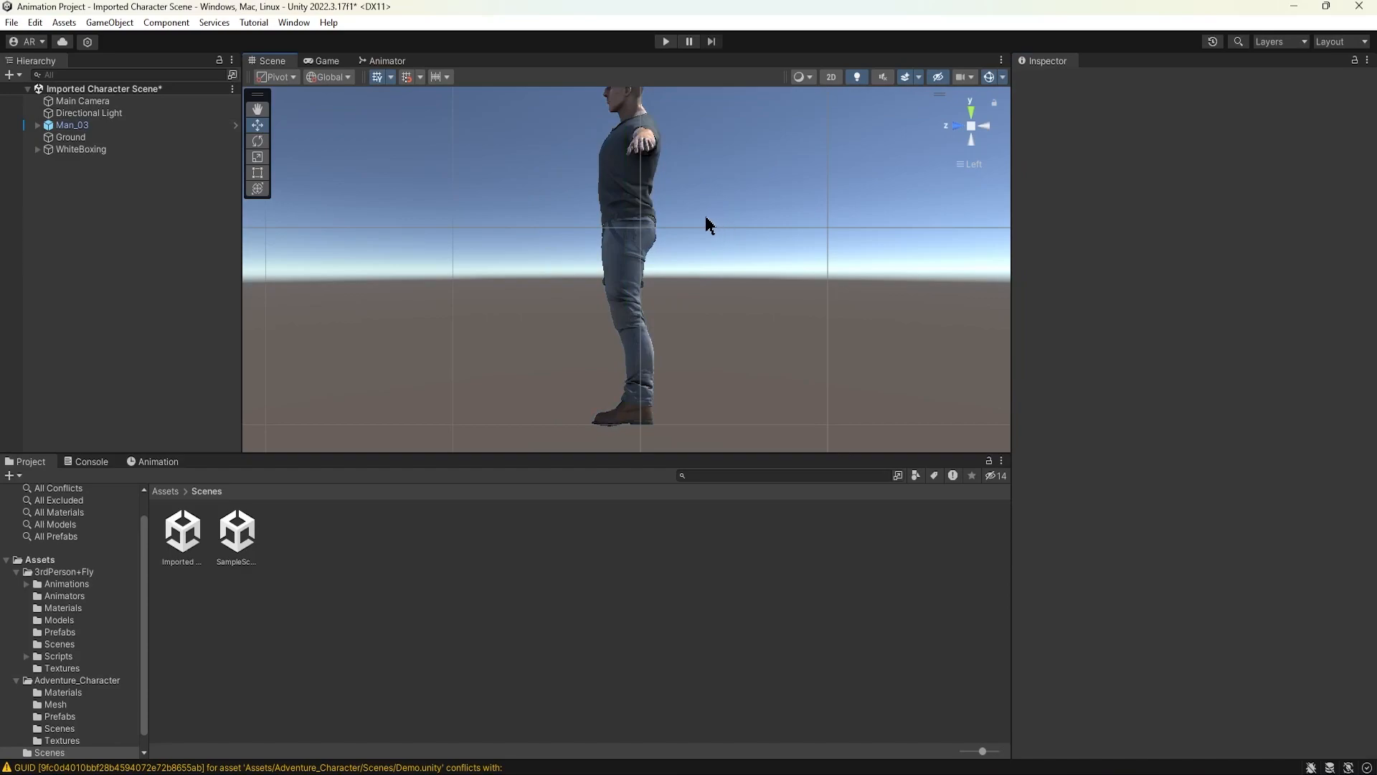
click(71, 124)
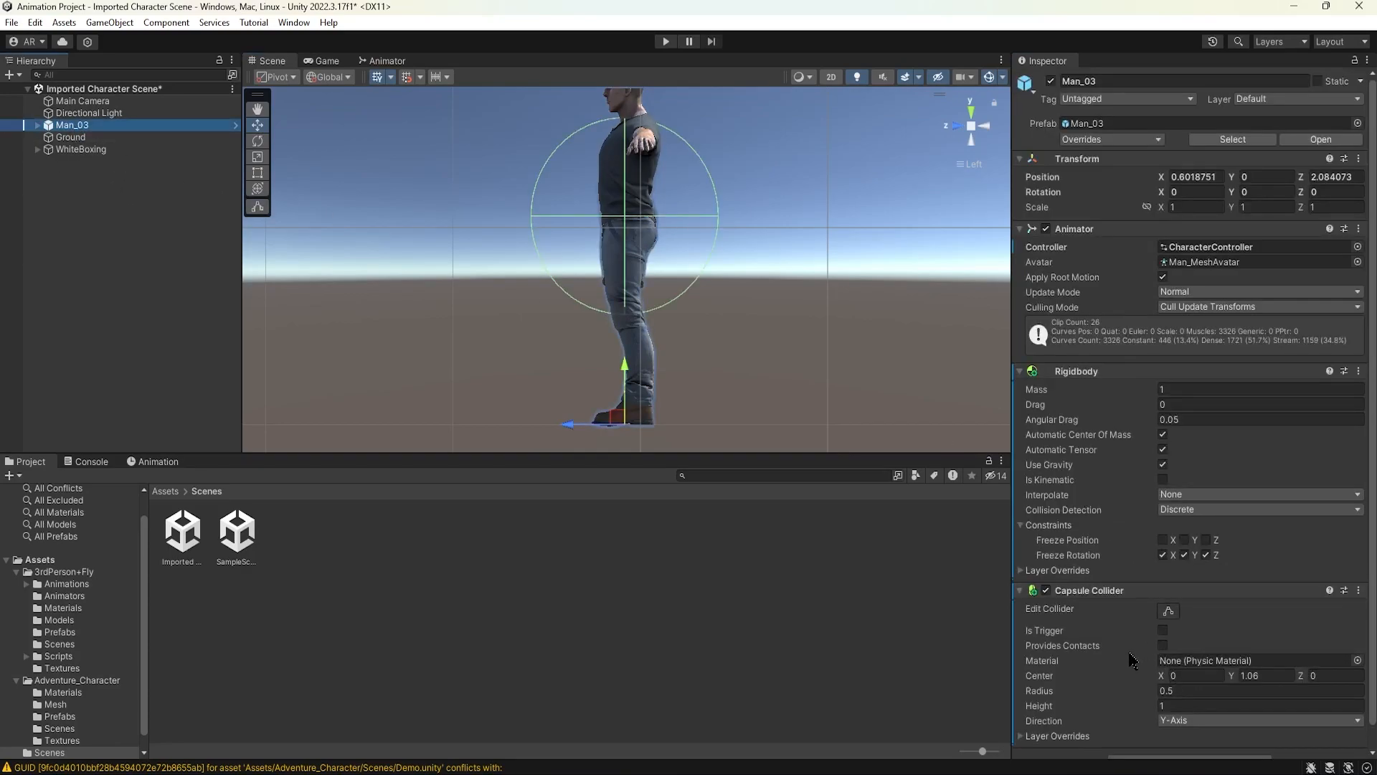
- Reduce the Capsule Collider's radius to 0.22 so it fits Man_03's body width
scroll(1158, 660, down, 1)
click(1165, 683)
key(BackSpace)
drag(1140, 674, 1130, 672)
click(1239, 653)
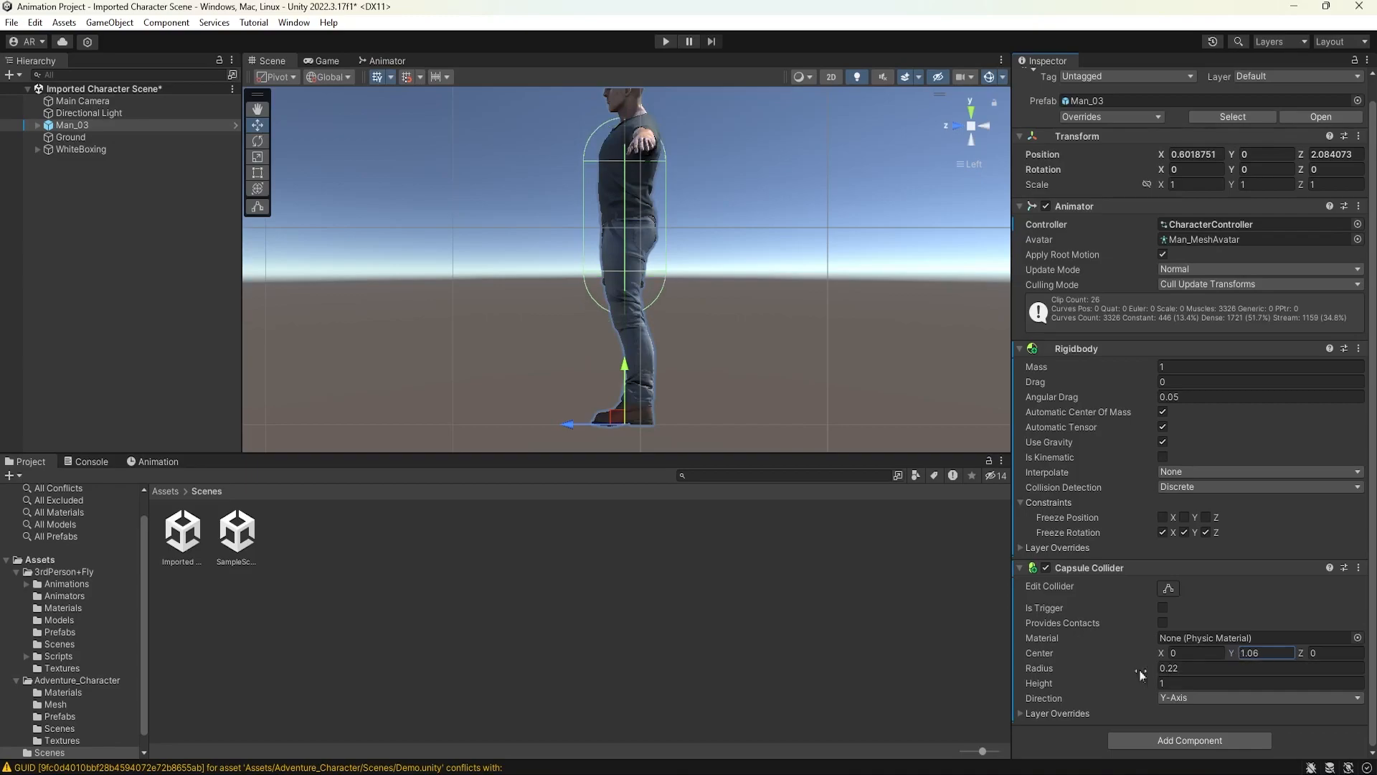
- Fit the Capsule Collider to Man_03 from feet to head with height 1.8 and center Y 0.93
drag(1044, 686, 1078, 677)
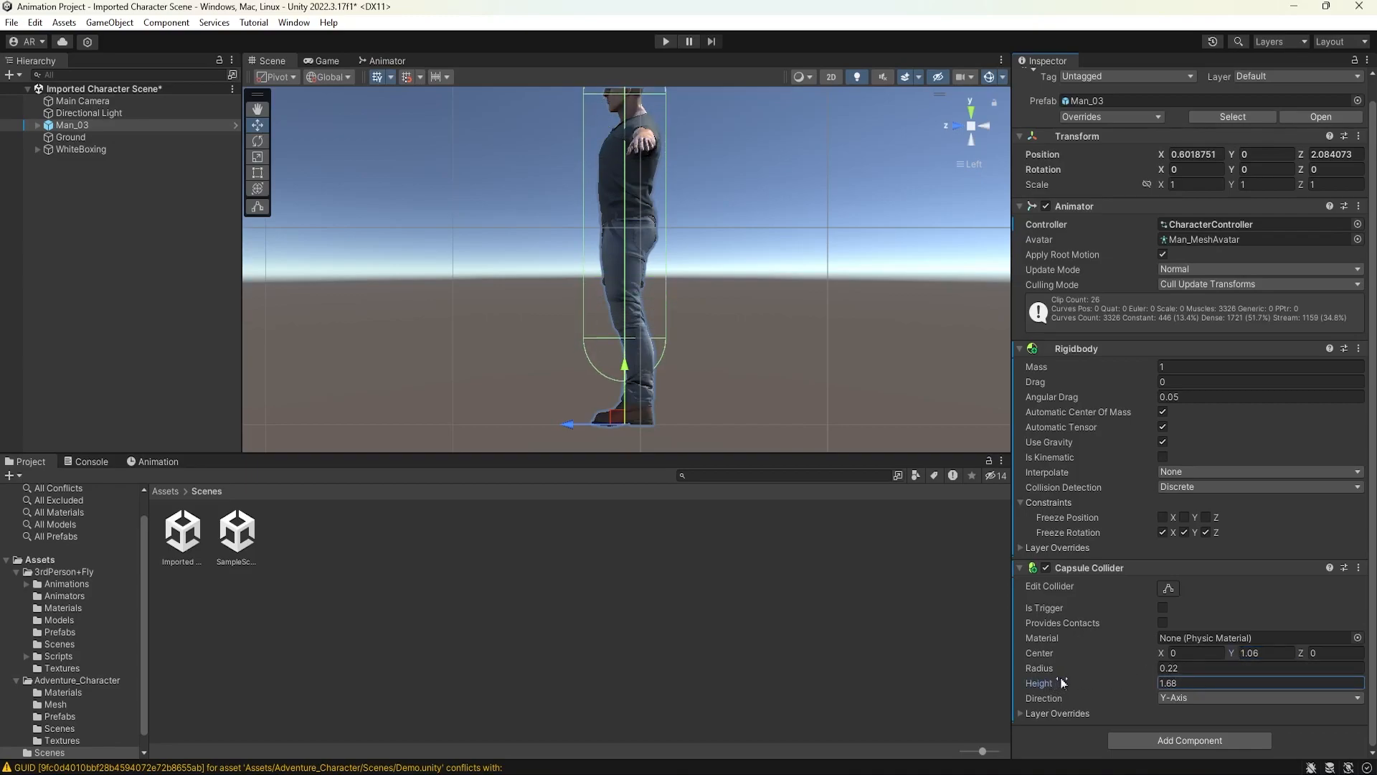
drag(1232, 655, 1229, 662)
mouse_move(663, 264)
middle_down()
mouse_move(662, 310)
mouse_move(659, 268)
middle_up()
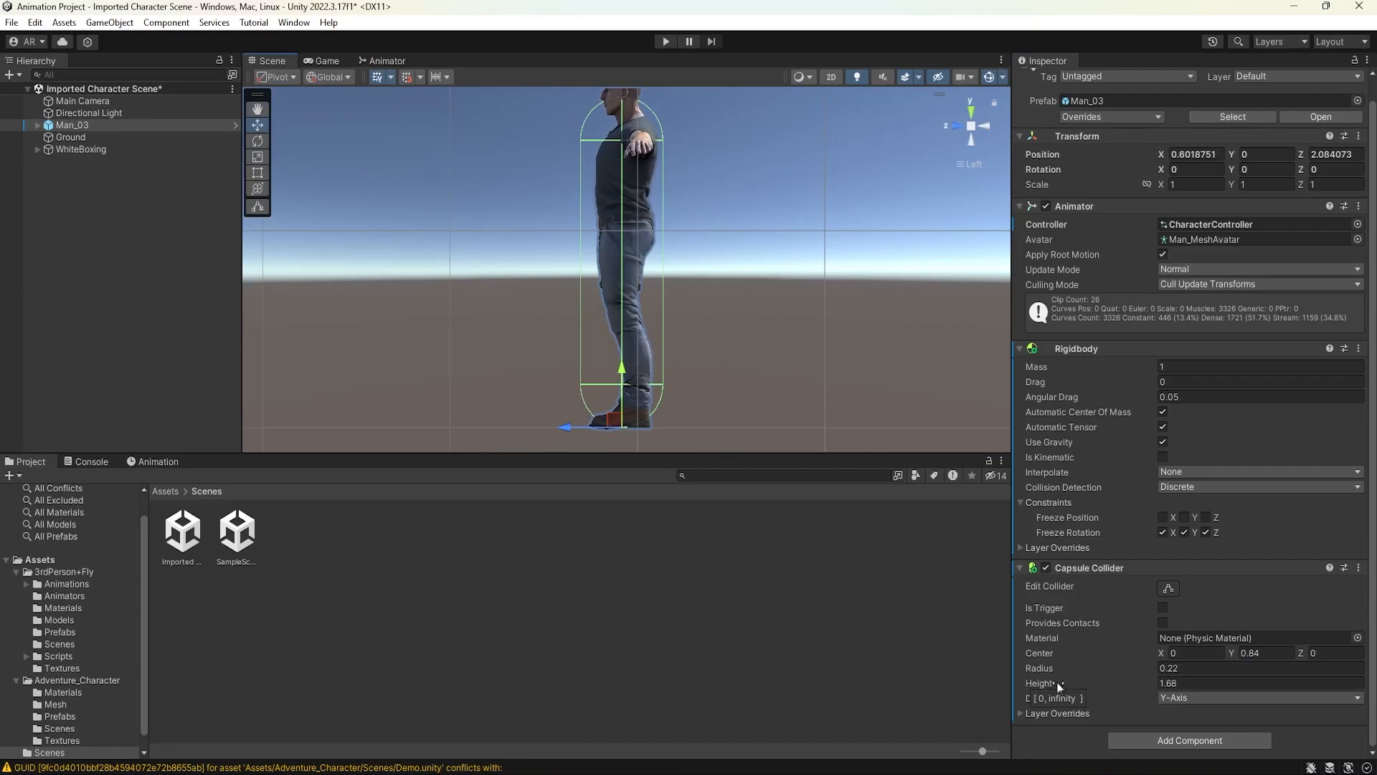
middle_drag(614, 257, 590, 261)
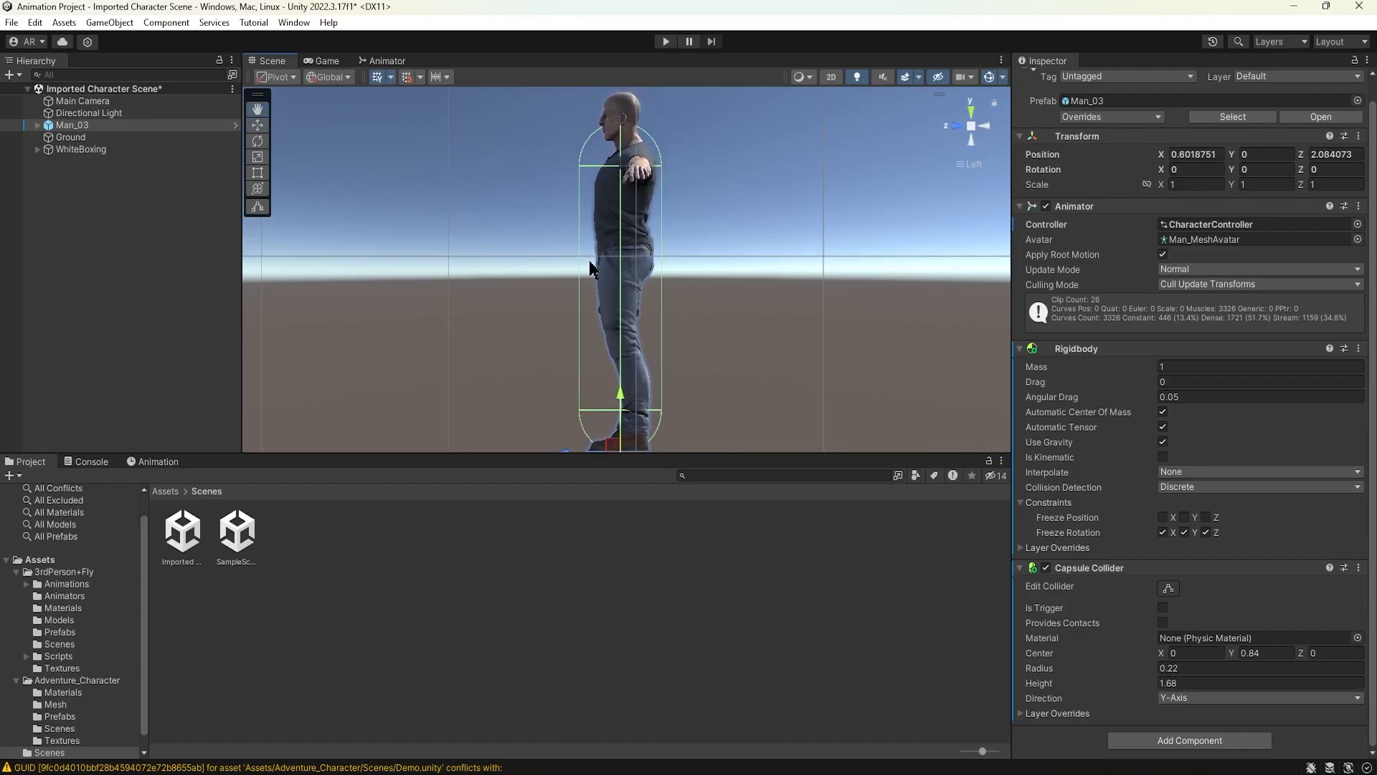
drag(1048, 680, 1056, 680)
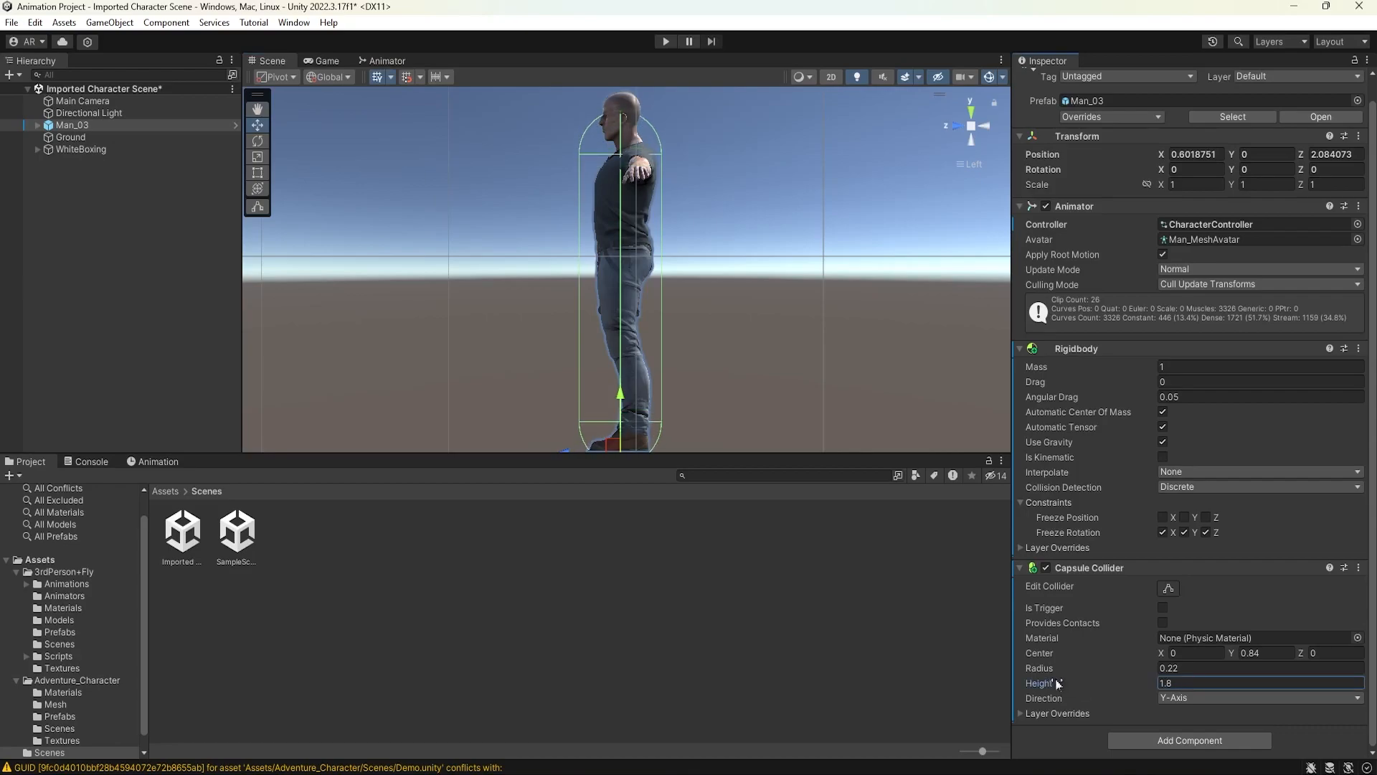
middle_drag(770, 394, 769, 372)
click(1232, 654)
drag(1232, 654, 1233, 655)
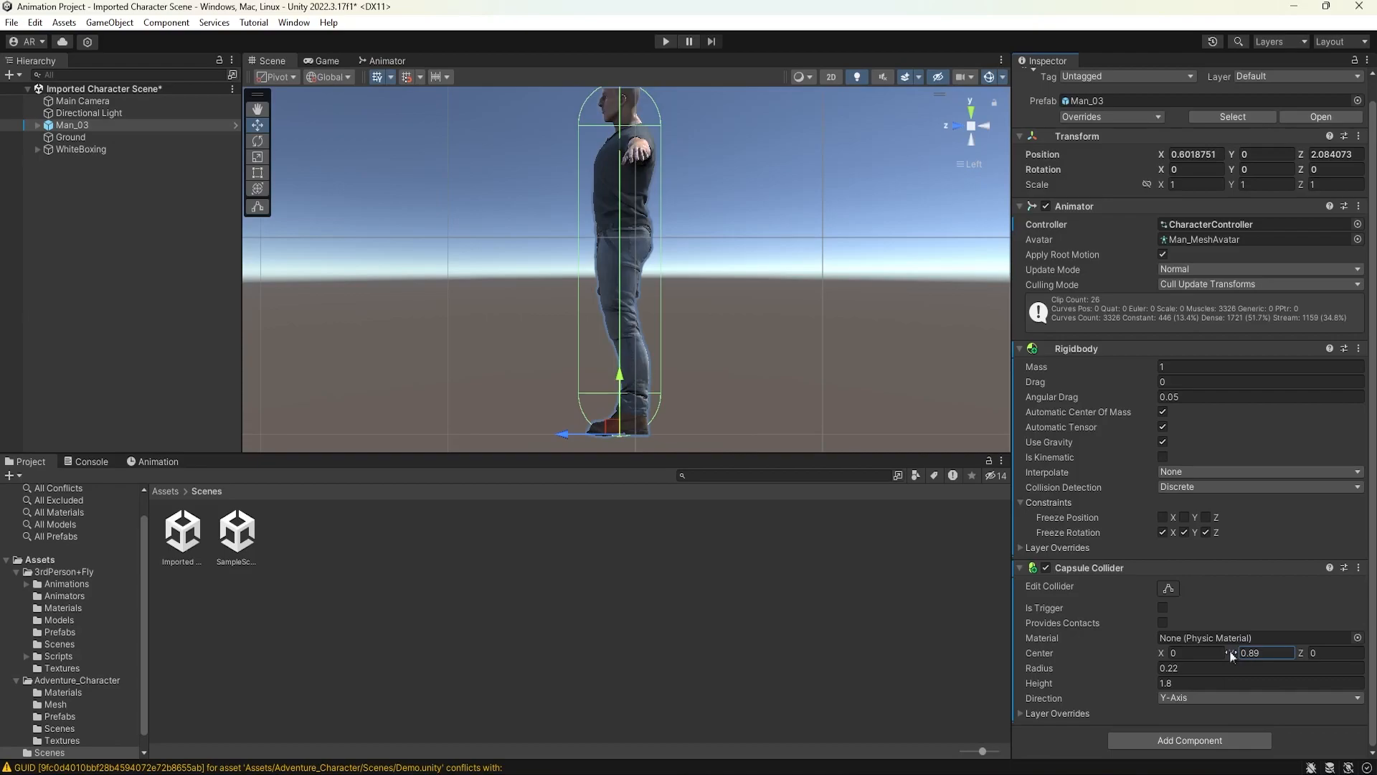
drag(1232, 655, 1233, 655)
middle_drag(646, 335, 646, 338)
- Check the collider around Man_03 in a perspective view and run the scene in Play mode to test the character
click(61, 126)
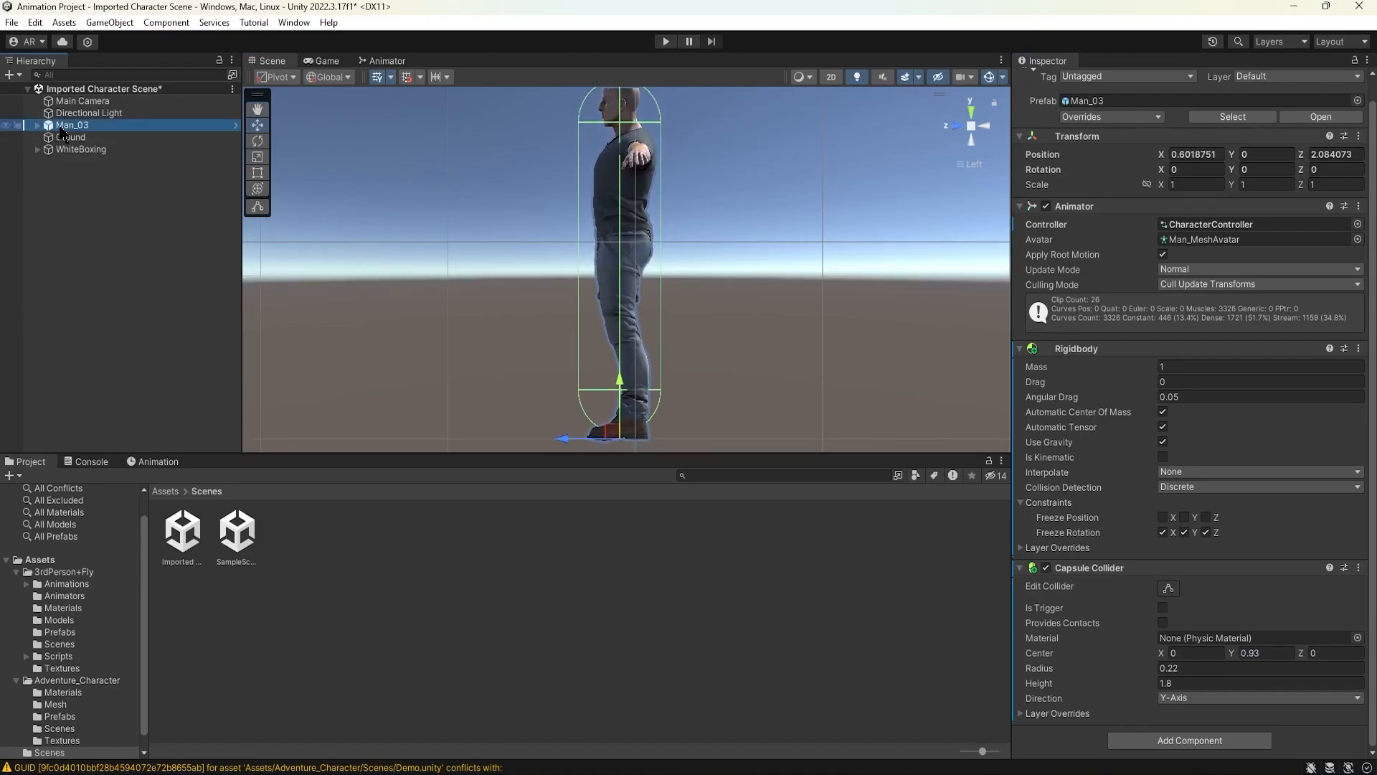
click(974, 124)
alt+drag(473, 147, 534, 246)
scroll(646, 206, down, 3)
alt+right_drag(535, 246, 647, 236)
mouse_move(647, 236)
alt+mouse_down()
mouse_move(798, 231)
mouse_move(652, 246)
alt+mouse_up()
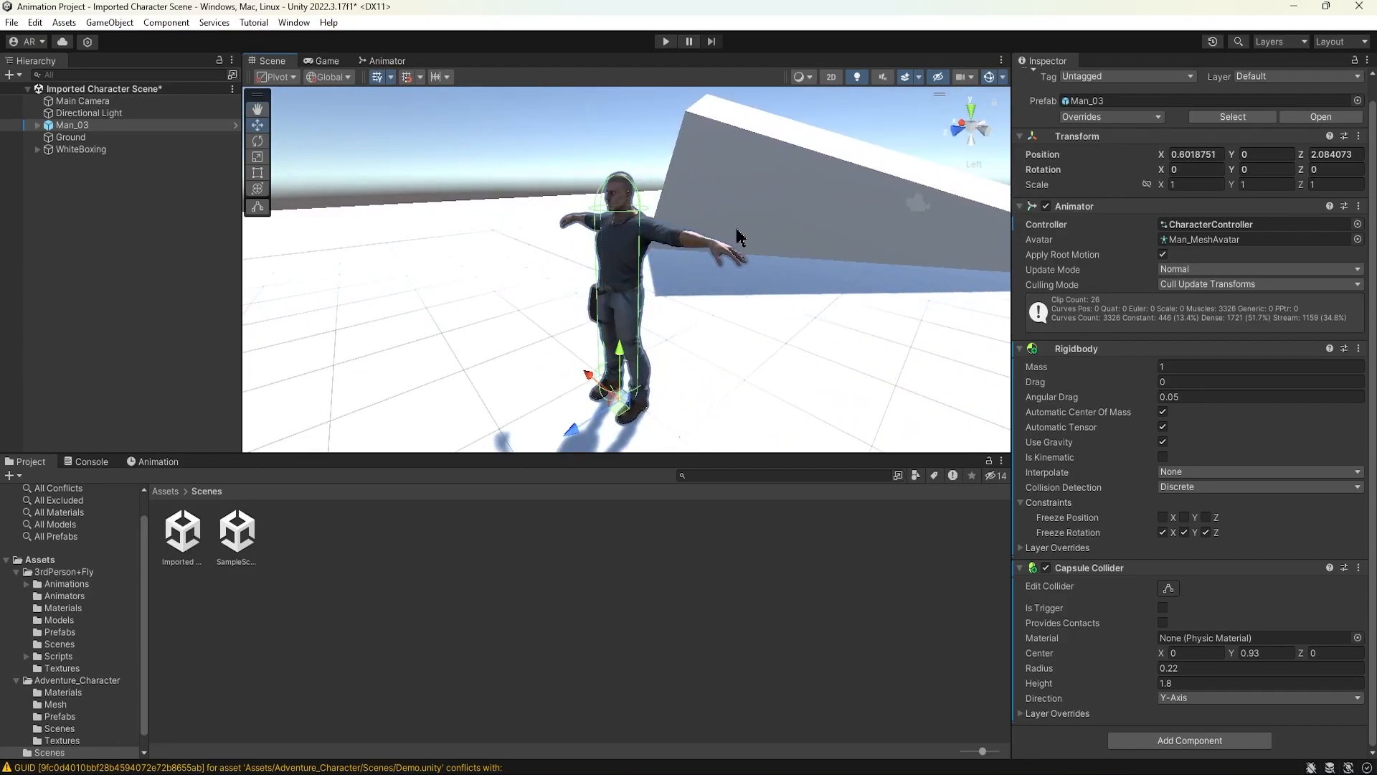
alt+drag(733, 264, 671, 230)
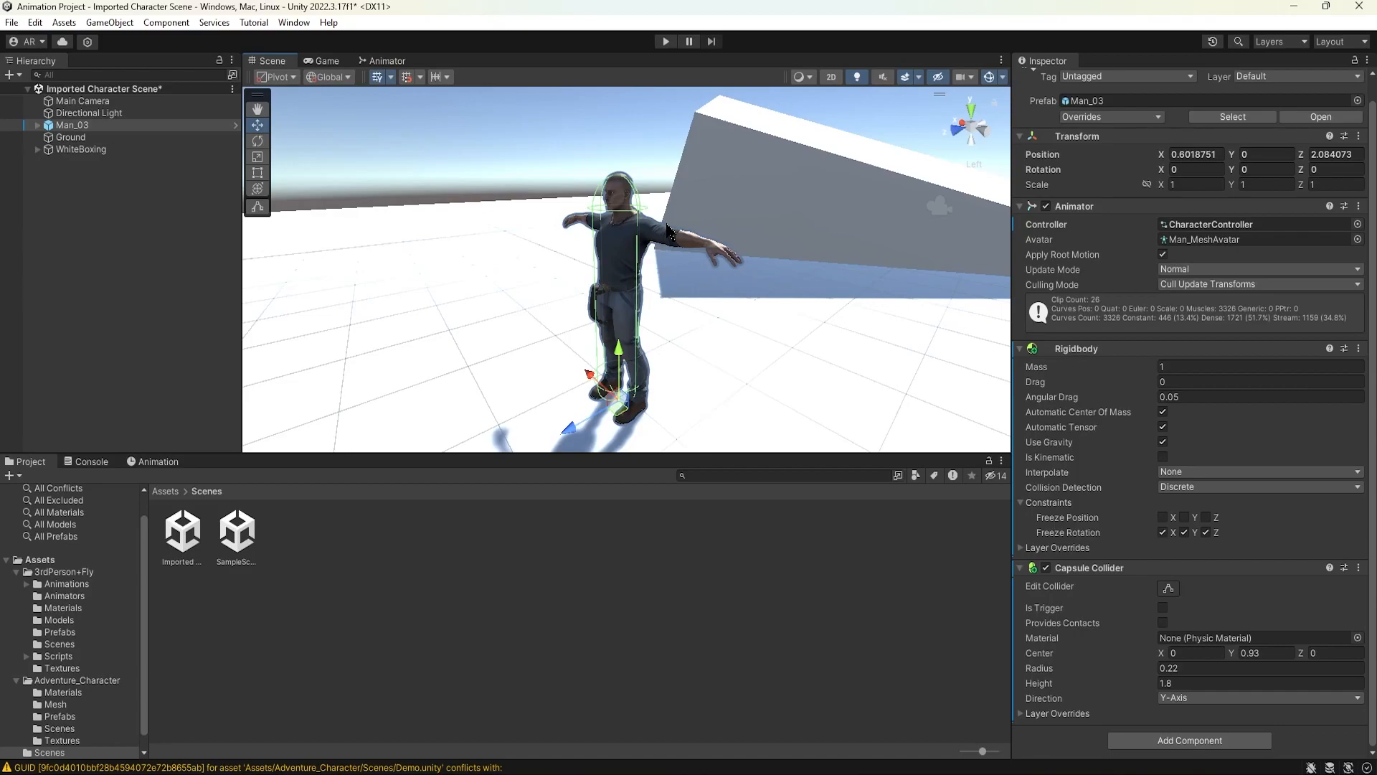
alt+drag(667, 226, 749, 232)
click(665, 43)
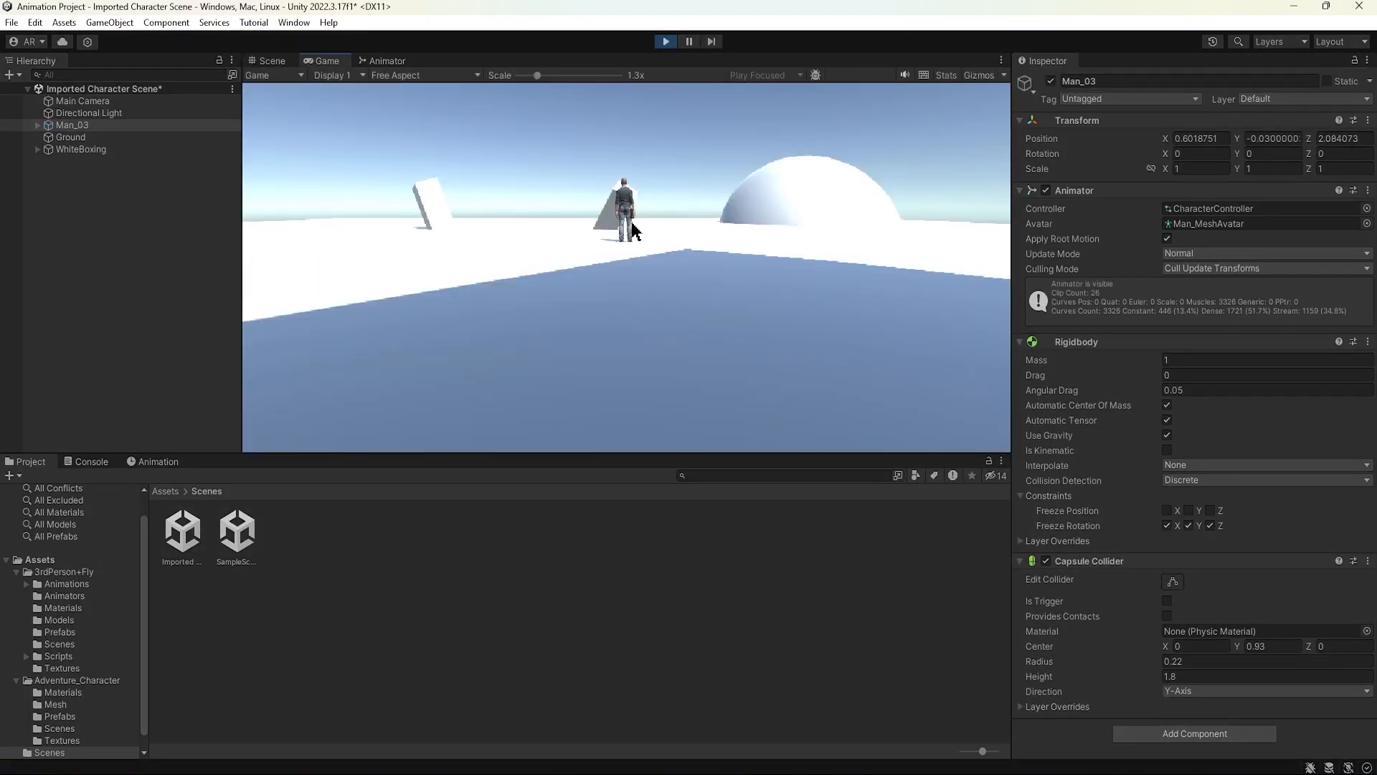
- Remove the Capsule Collider from Man_03, test the scene in Play mode without it, and undo the removal
click(666, 42)
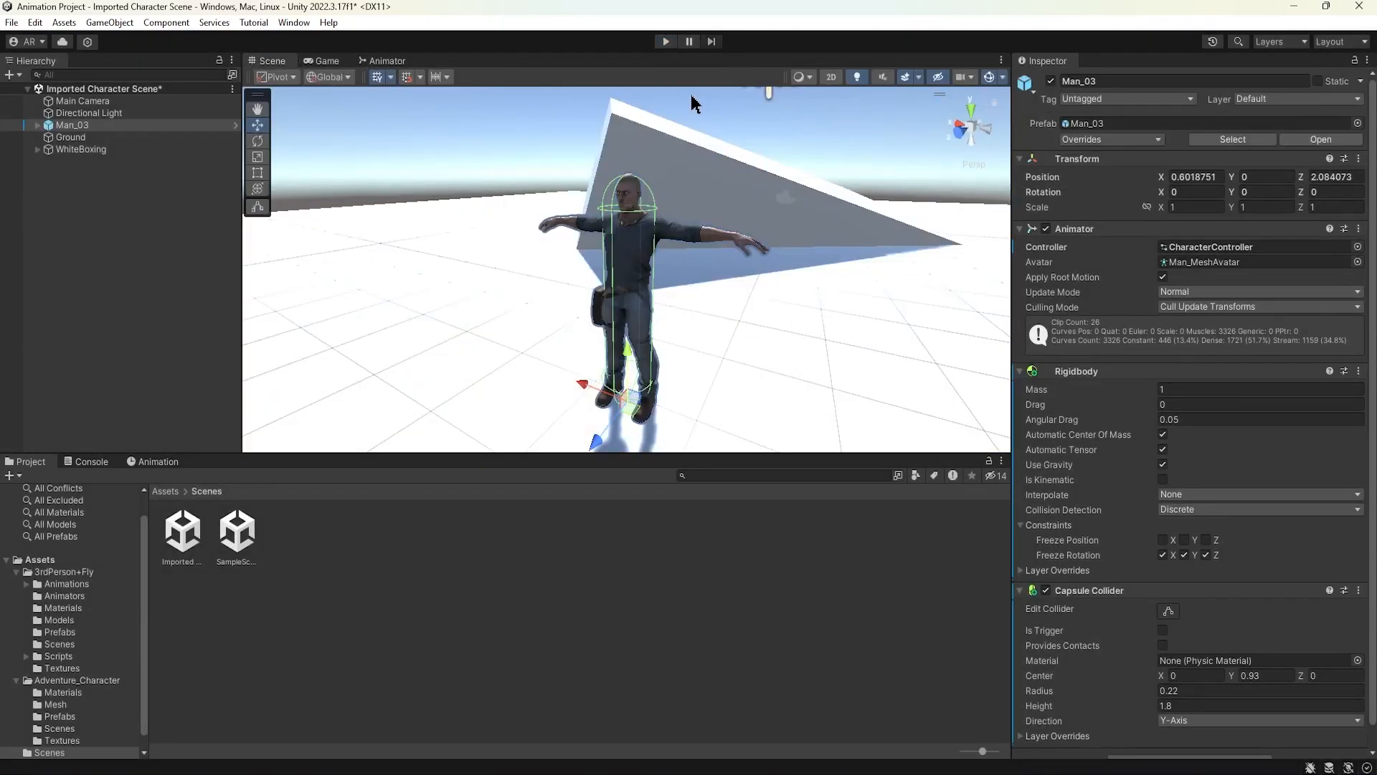
scroll(1104, 576, down, 1)
click(1359, 567)
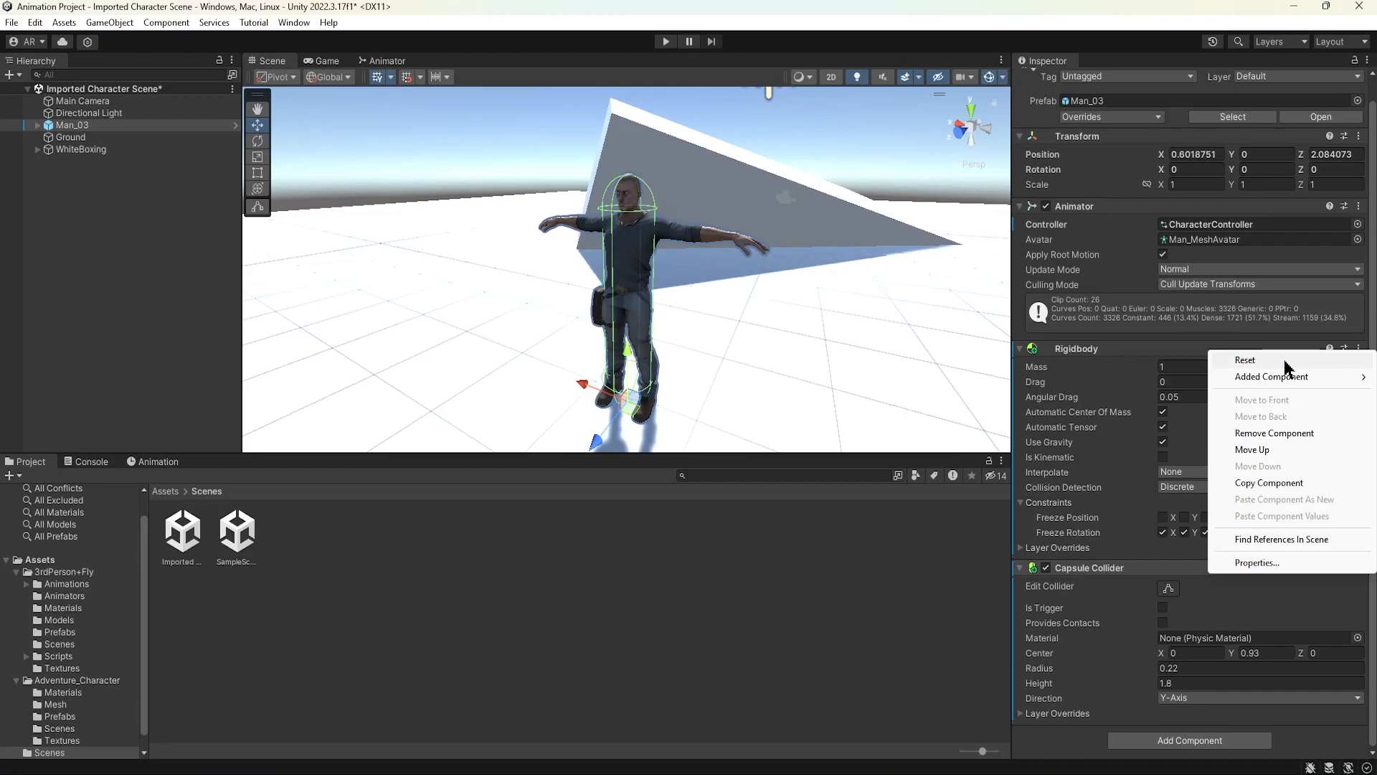
click(1275, 434)
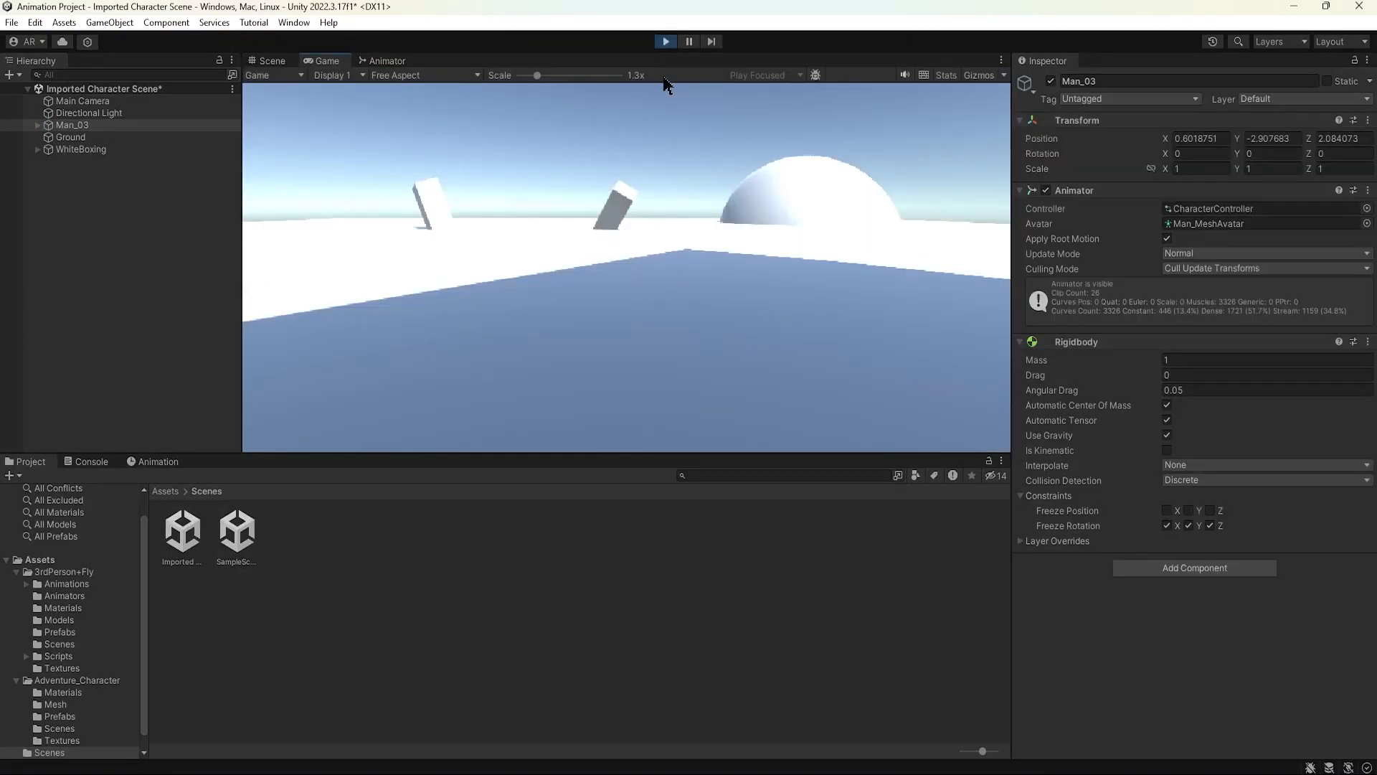
click(666, 41)
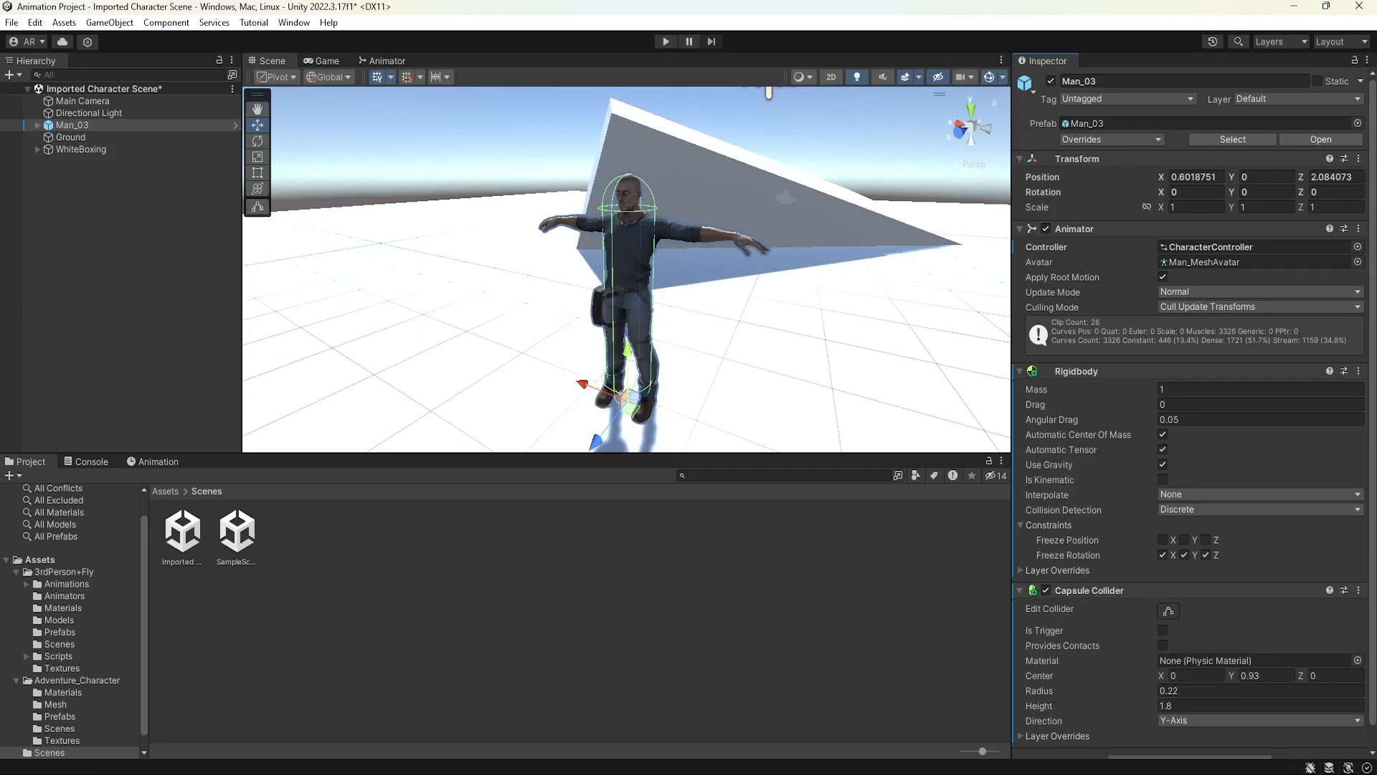
- Open the 3rdPerson+Fly PlayerScripts folder and lock the Inspector on Man_03
scroll(1009, 562, down, 1)
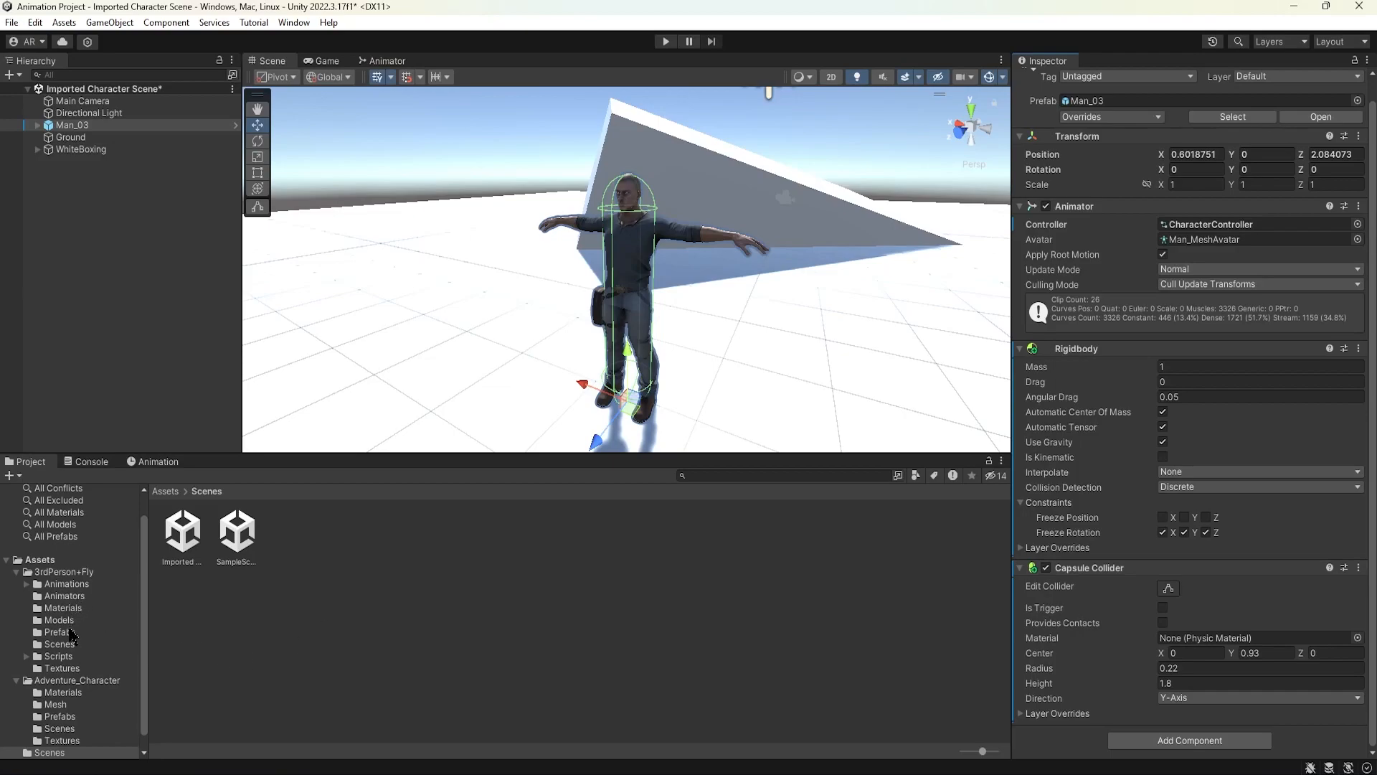
click(66, 657)
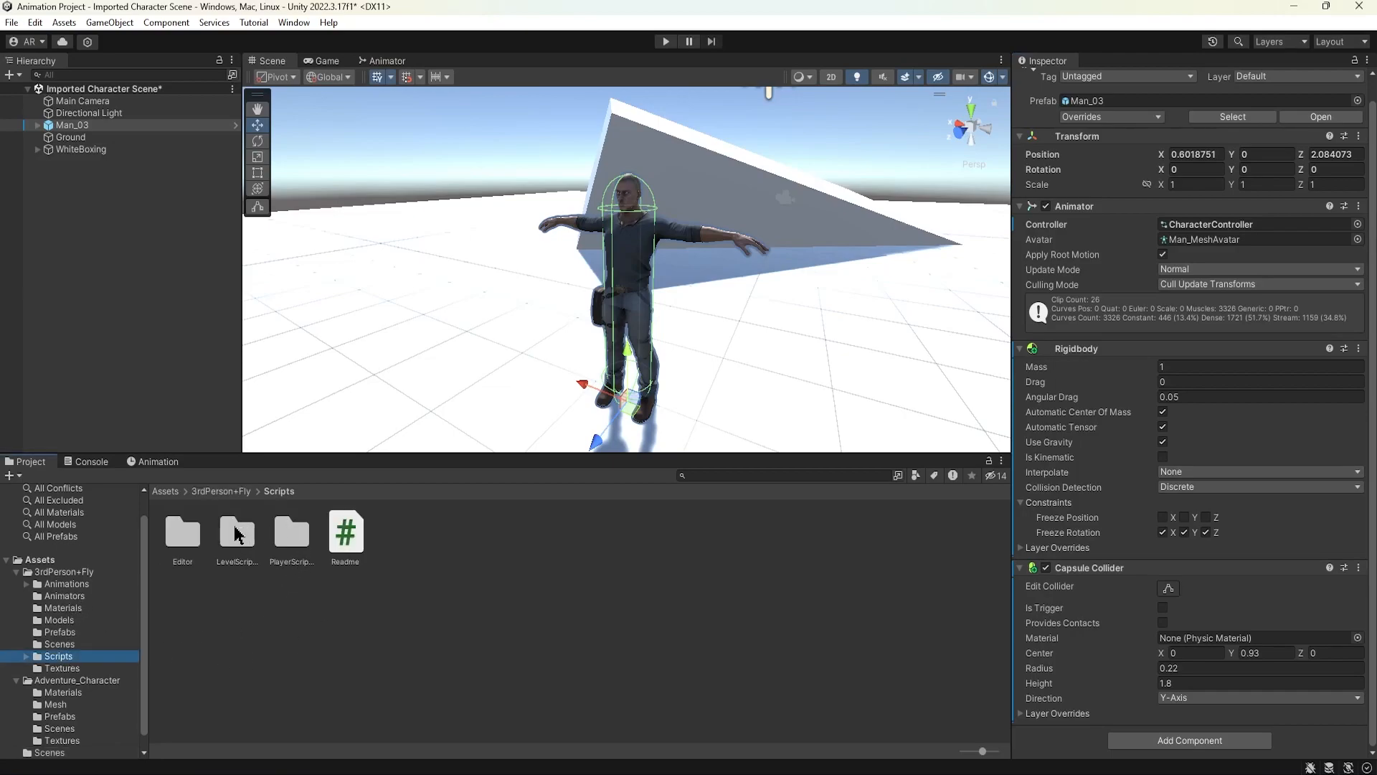
double_click(238, 534)
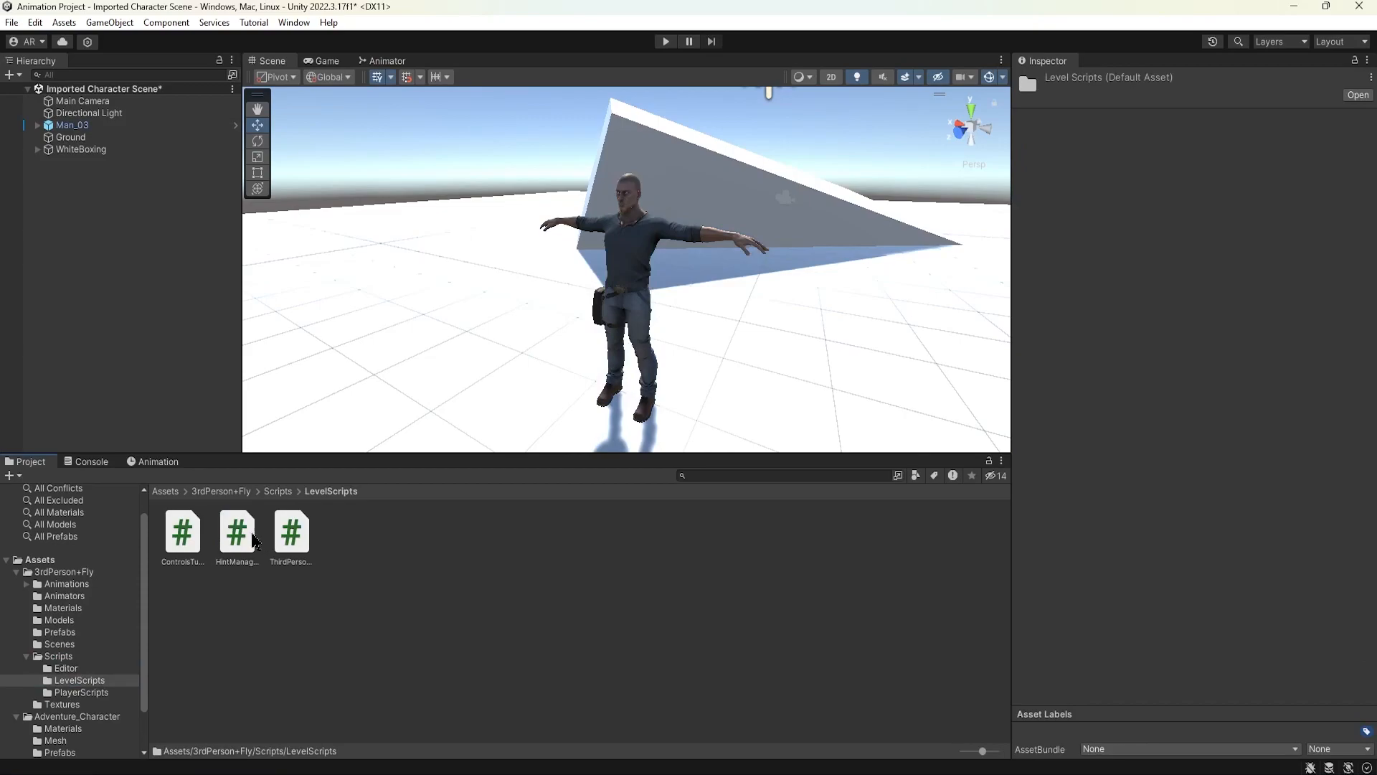
click(273, 493)
double_click(296, 533)
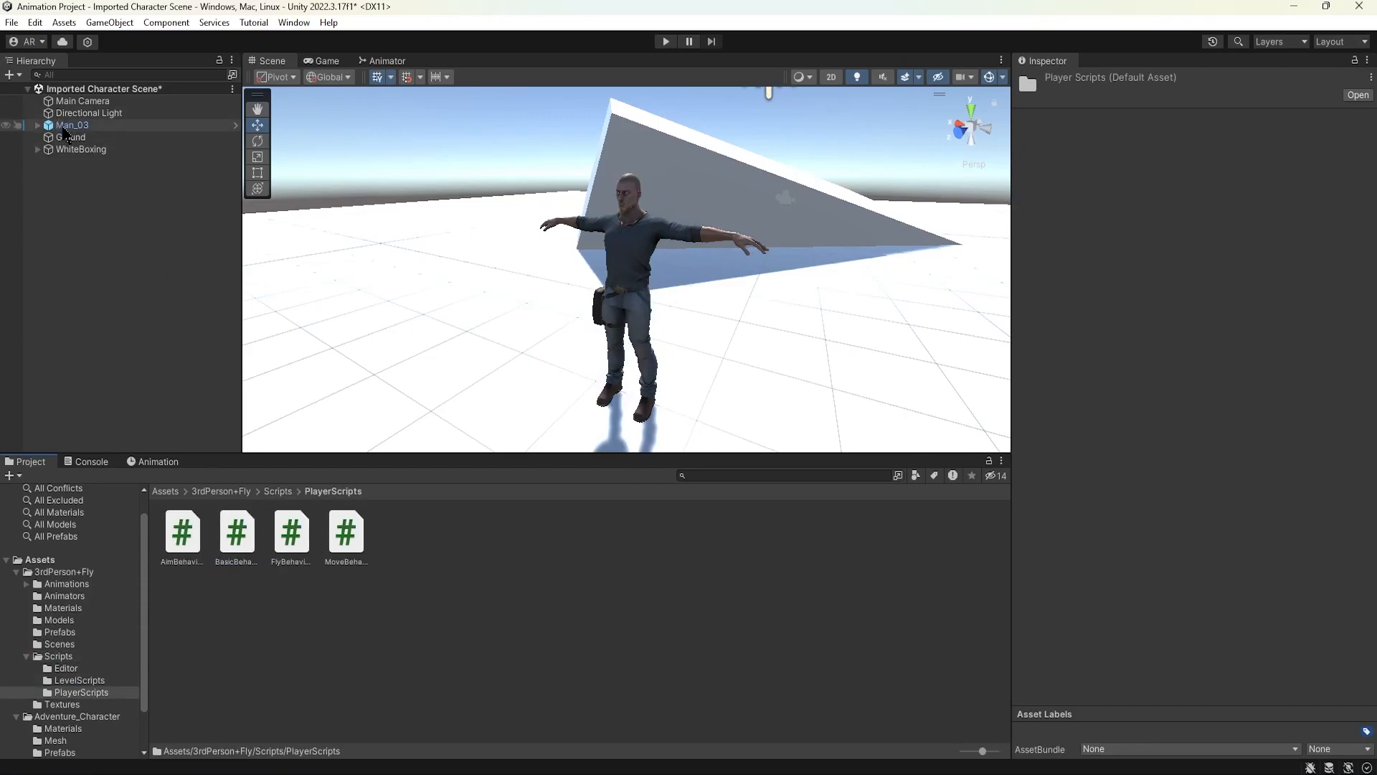
click(72, 125)
click(1354, 61)
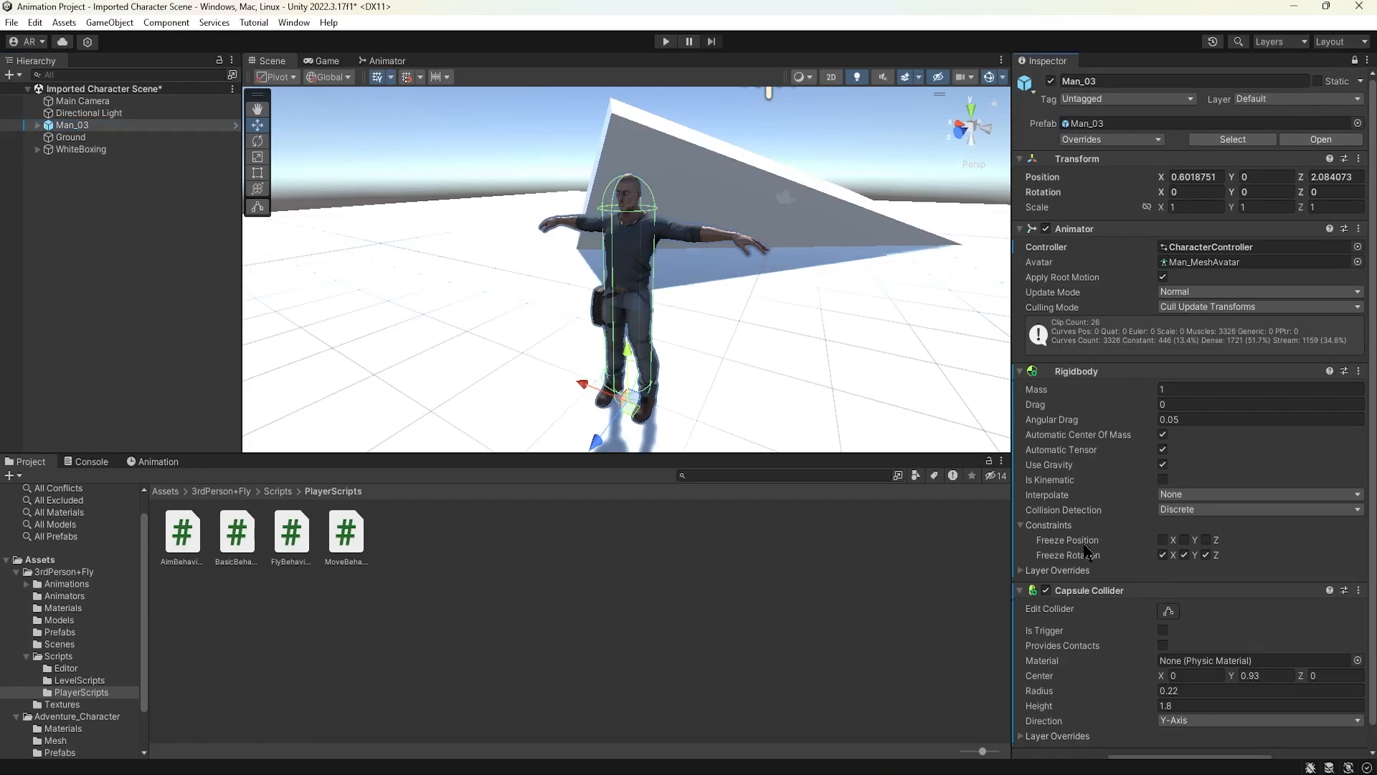
scroll(1088, 552, down, 1)
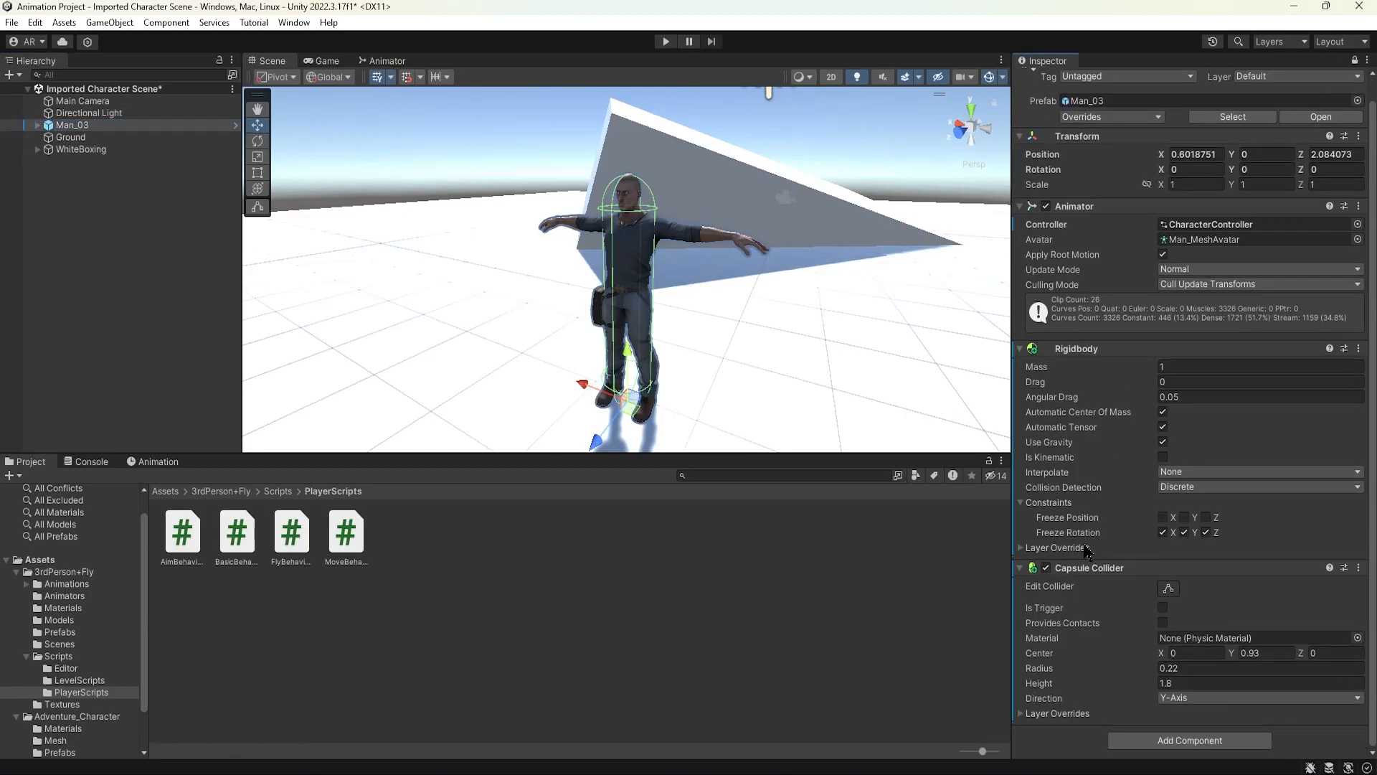
- Add the BasicBehaviour, FlyBehaviour, MoveBehaviour and AimBehaviourBasic scripts to Man_03 below its Capsule Collider
click(237, 538)
drag(237, 534, 1074, 698)
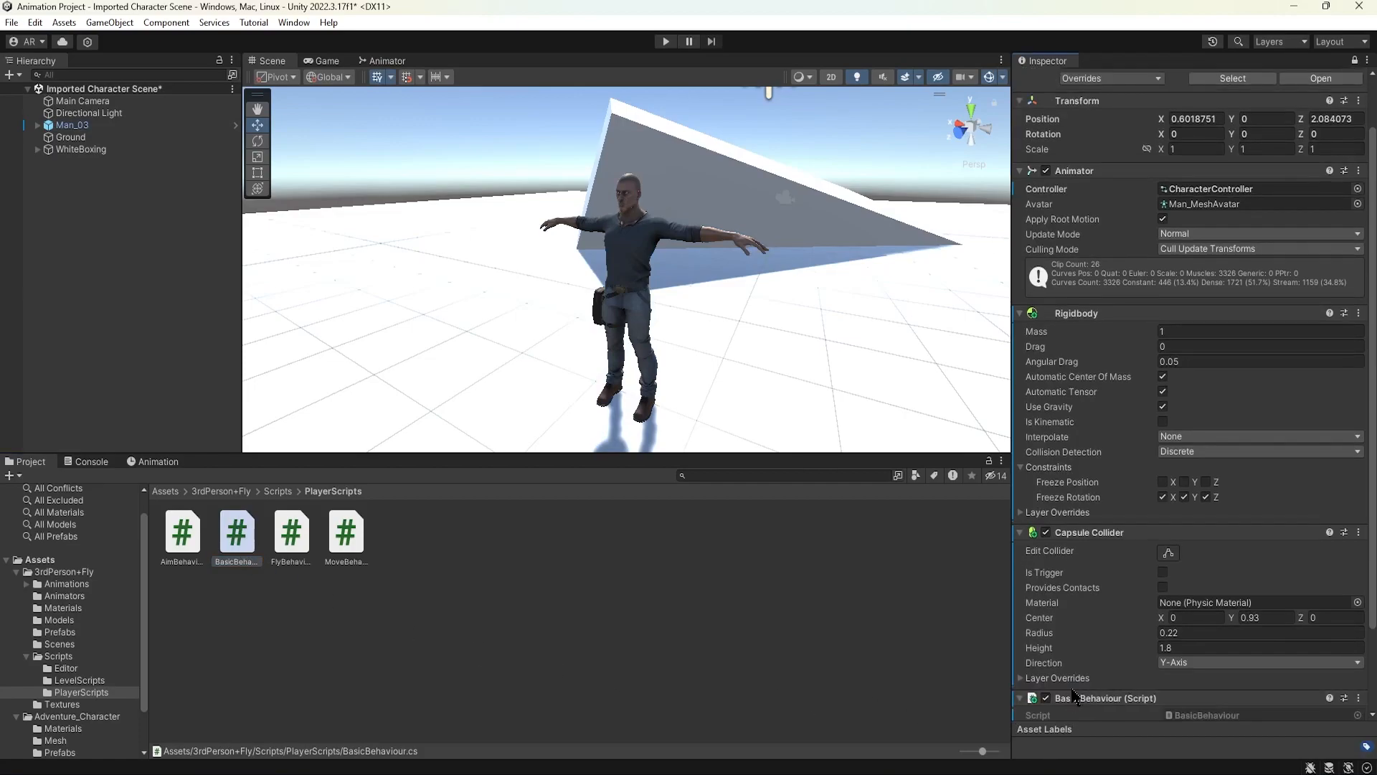
click(296, 547)
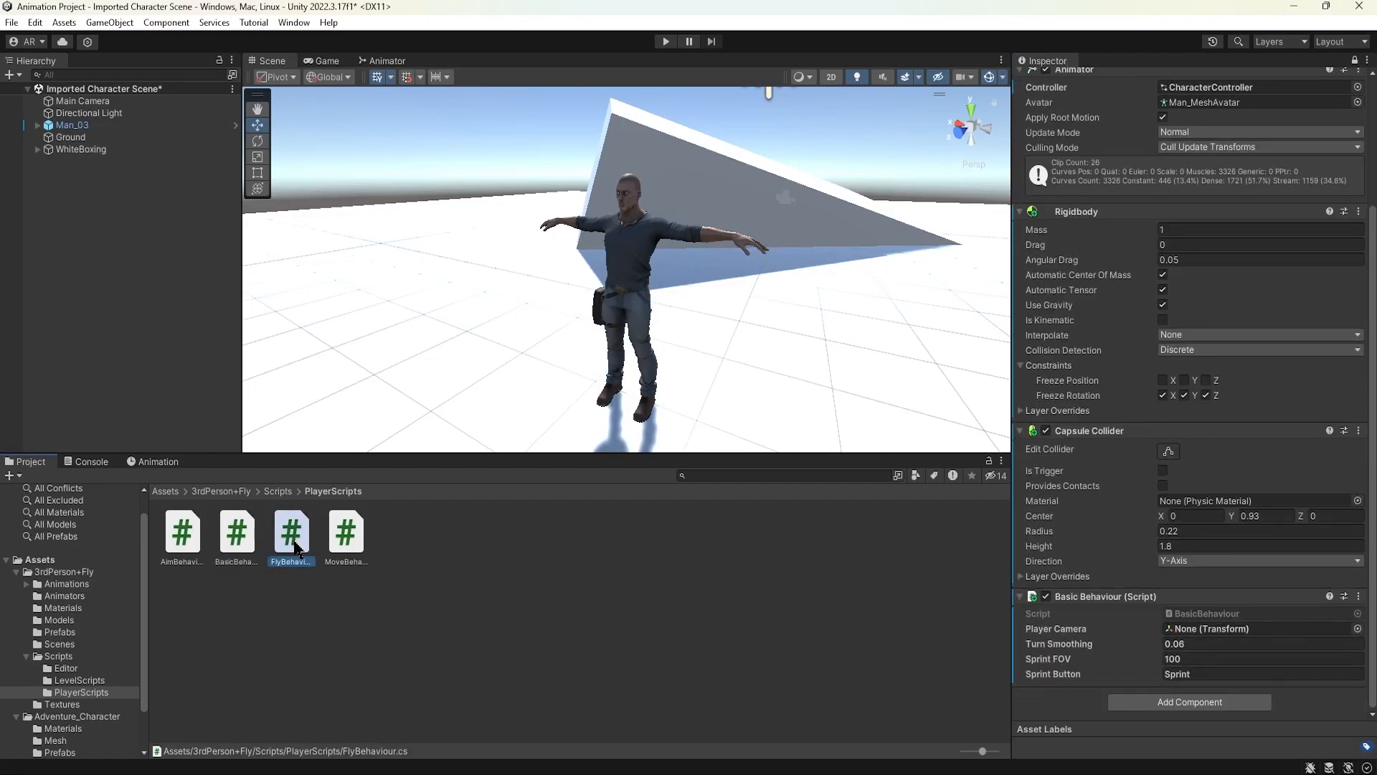
drag(296, 543, 1054, 695)
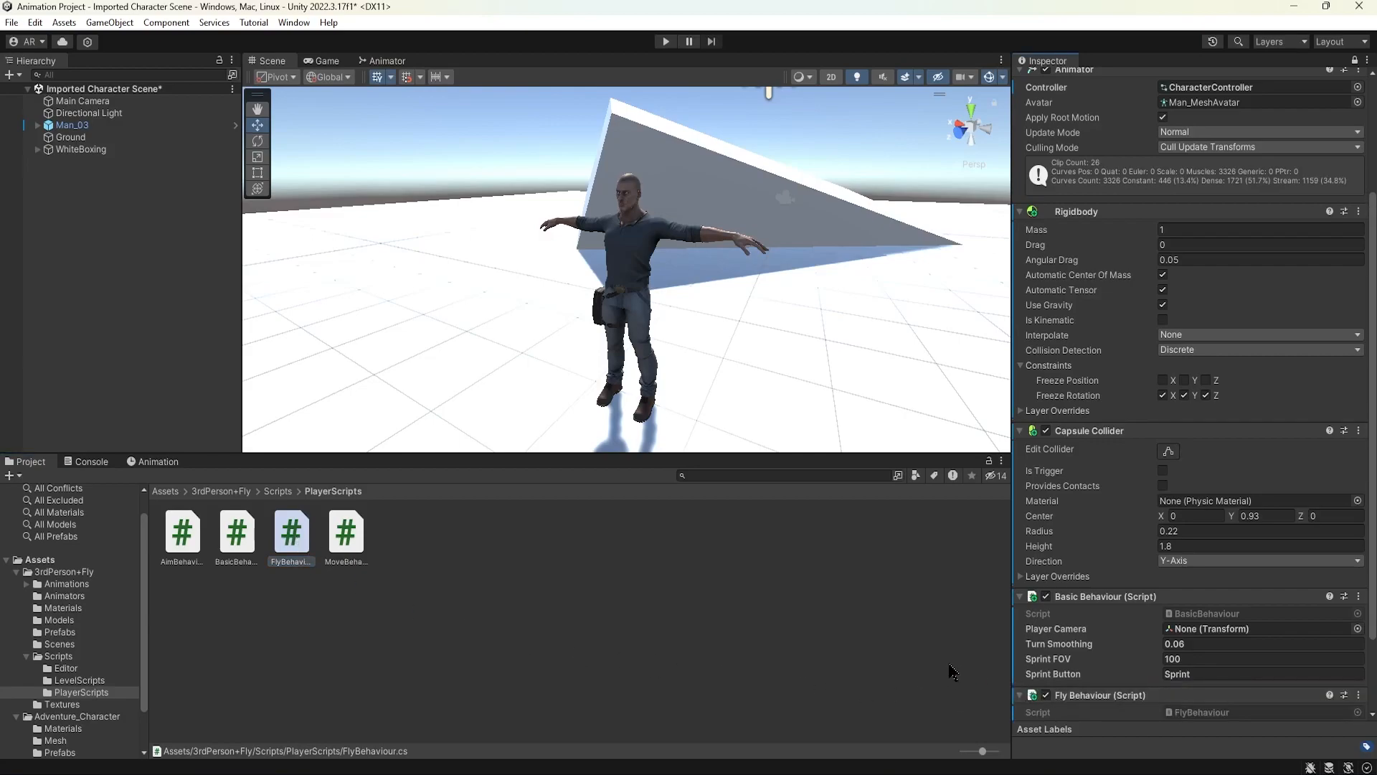
drag(352, 548, 1070, 692)
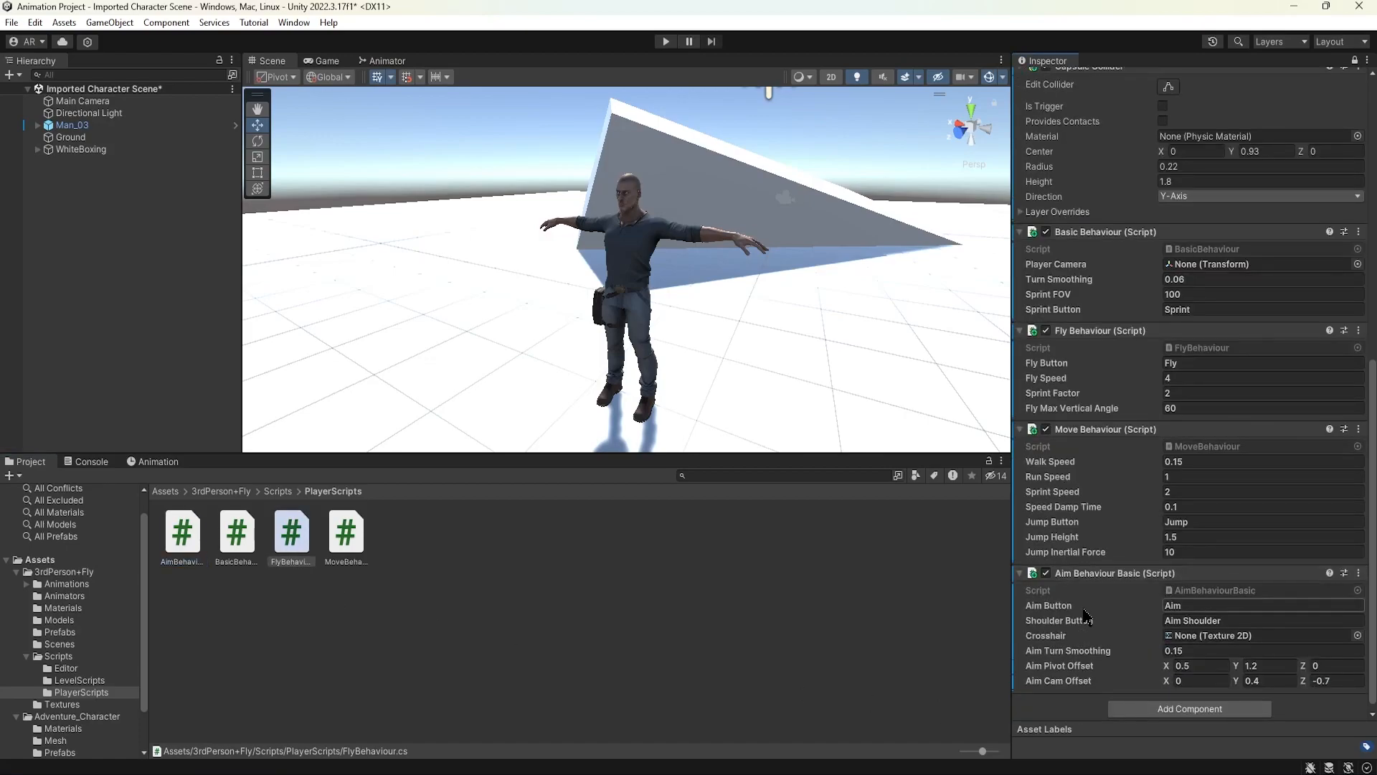
- Assign Main Camera as the Player Camera of Man_03's Basic Behaviour script and unlock the Inspector
scroll(1087, 615, up, 3)
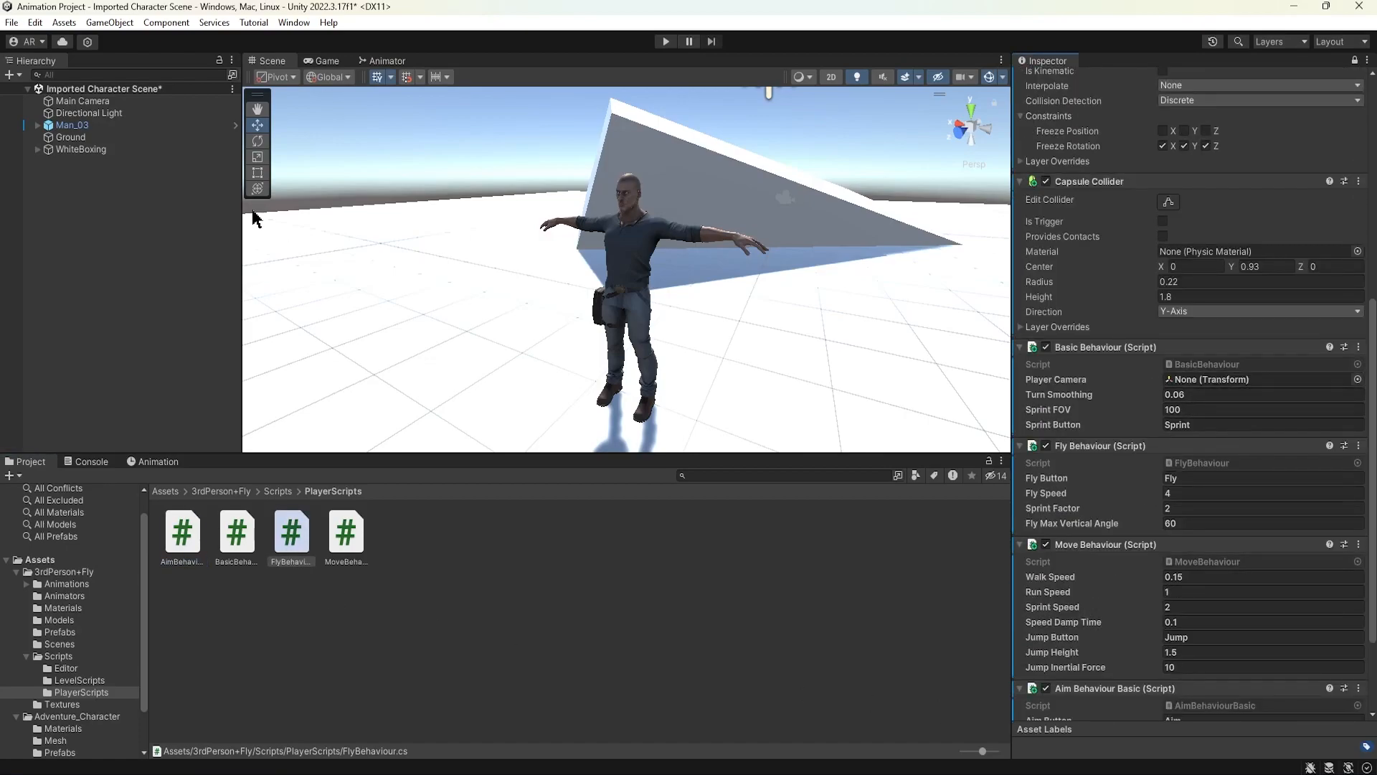
click(92, 101)
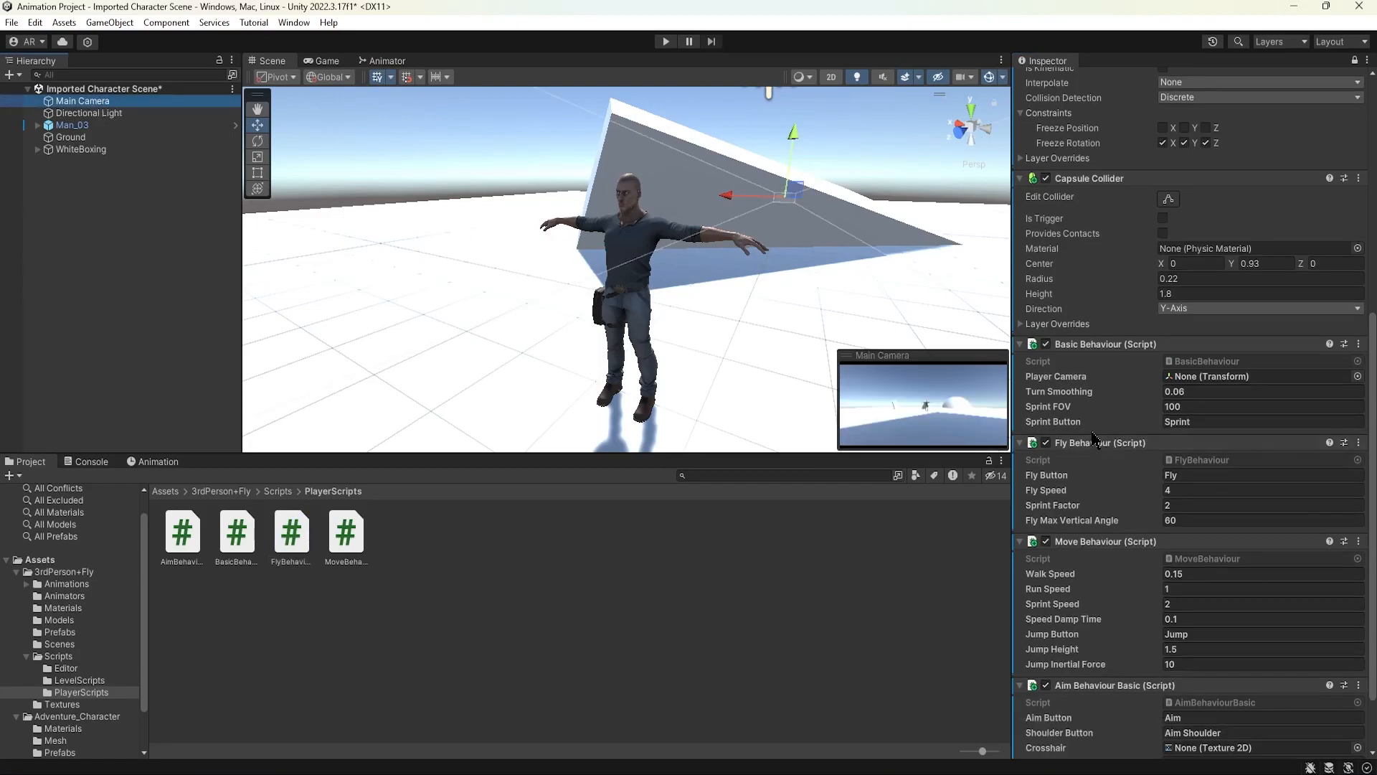
drag(82, 101, 1220, 378)
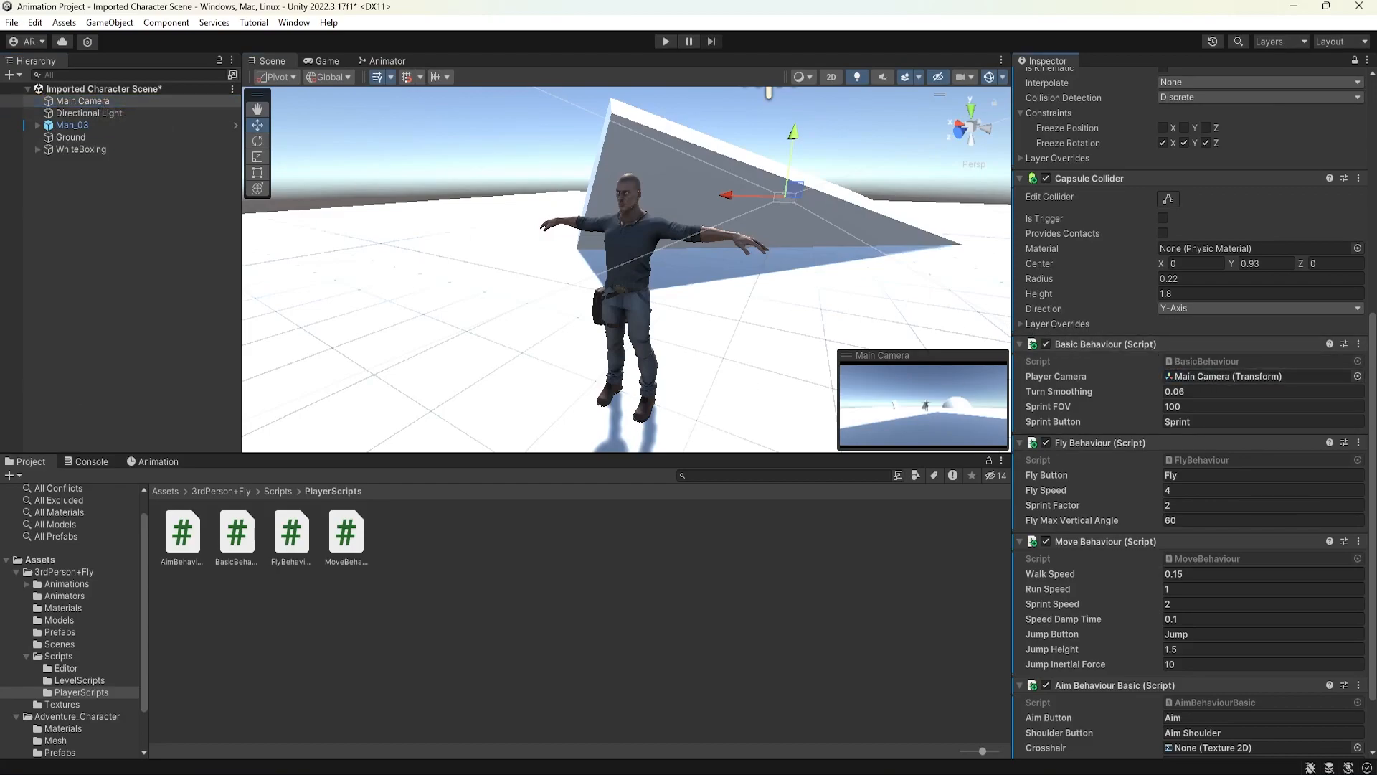
click(1355, 60)
- Add the ThirdPersonOrbitCamBasic script from LevelScripts to Main Camera and assign Man_03 as its Player
click(99, 102)
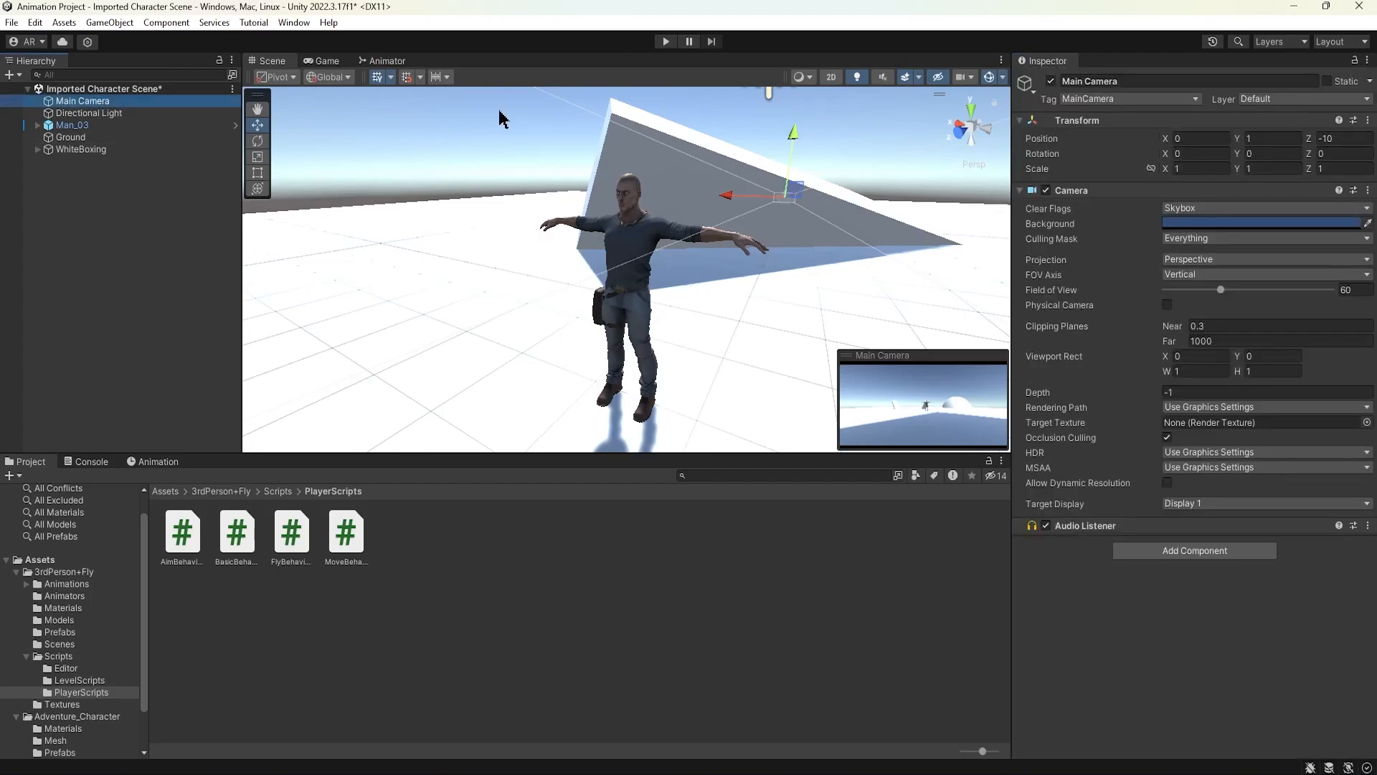
click(1354, 61)
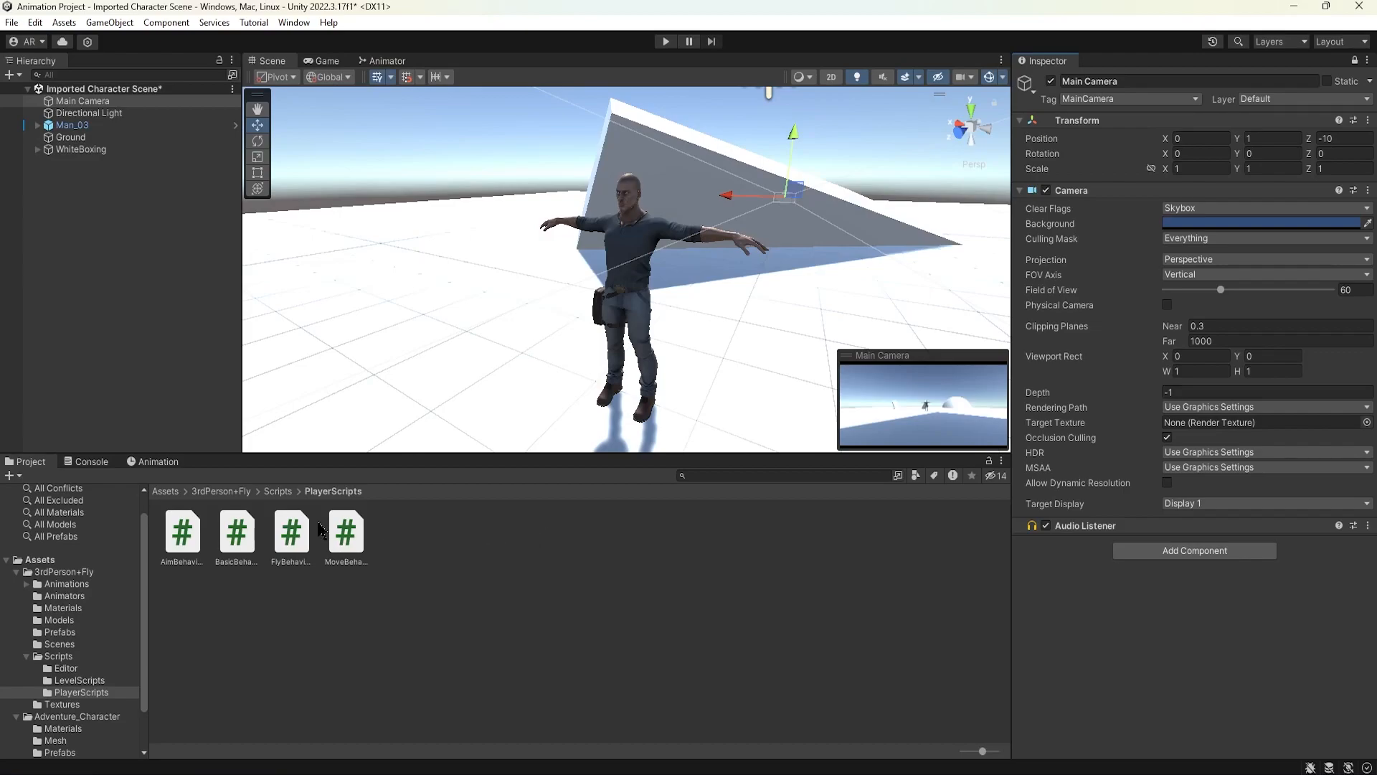
click(276, 492)
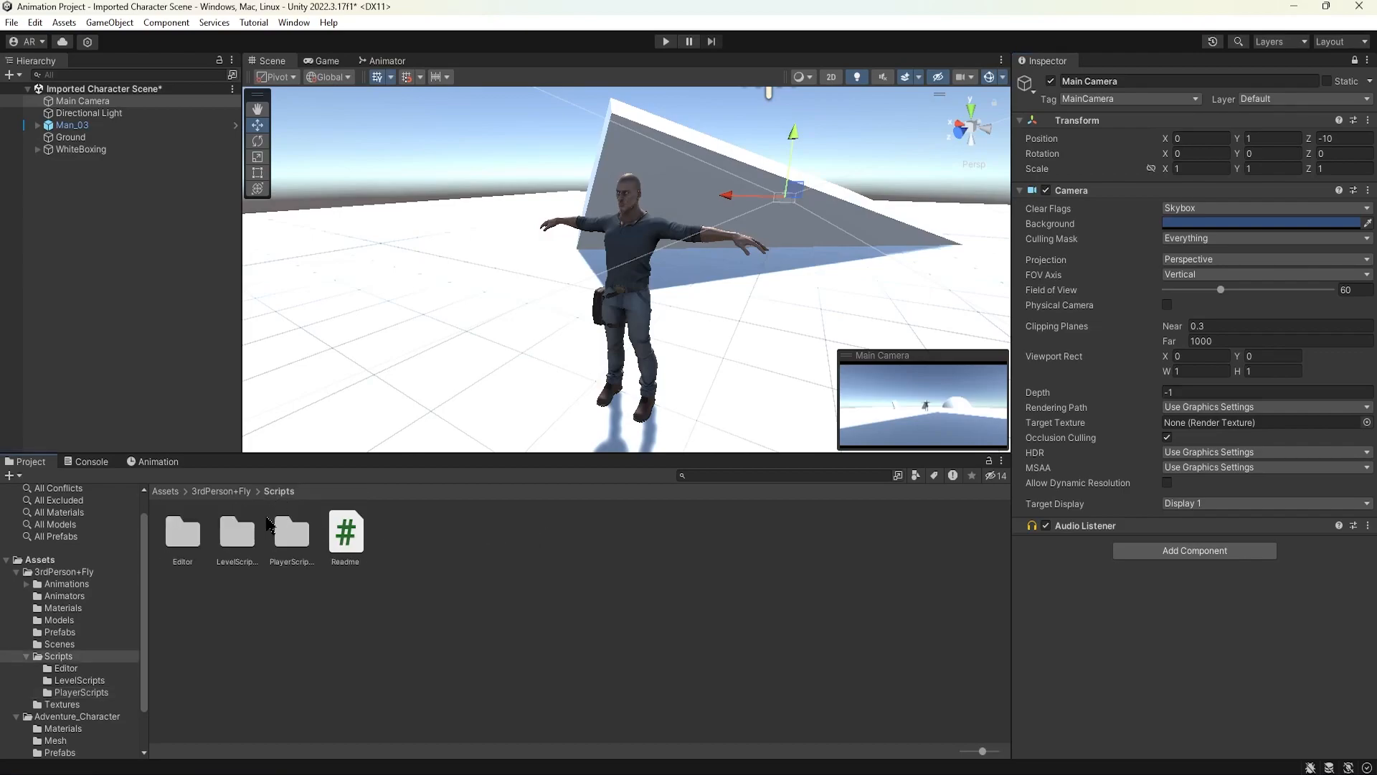
double_click(228, 538)
click(294, 545)
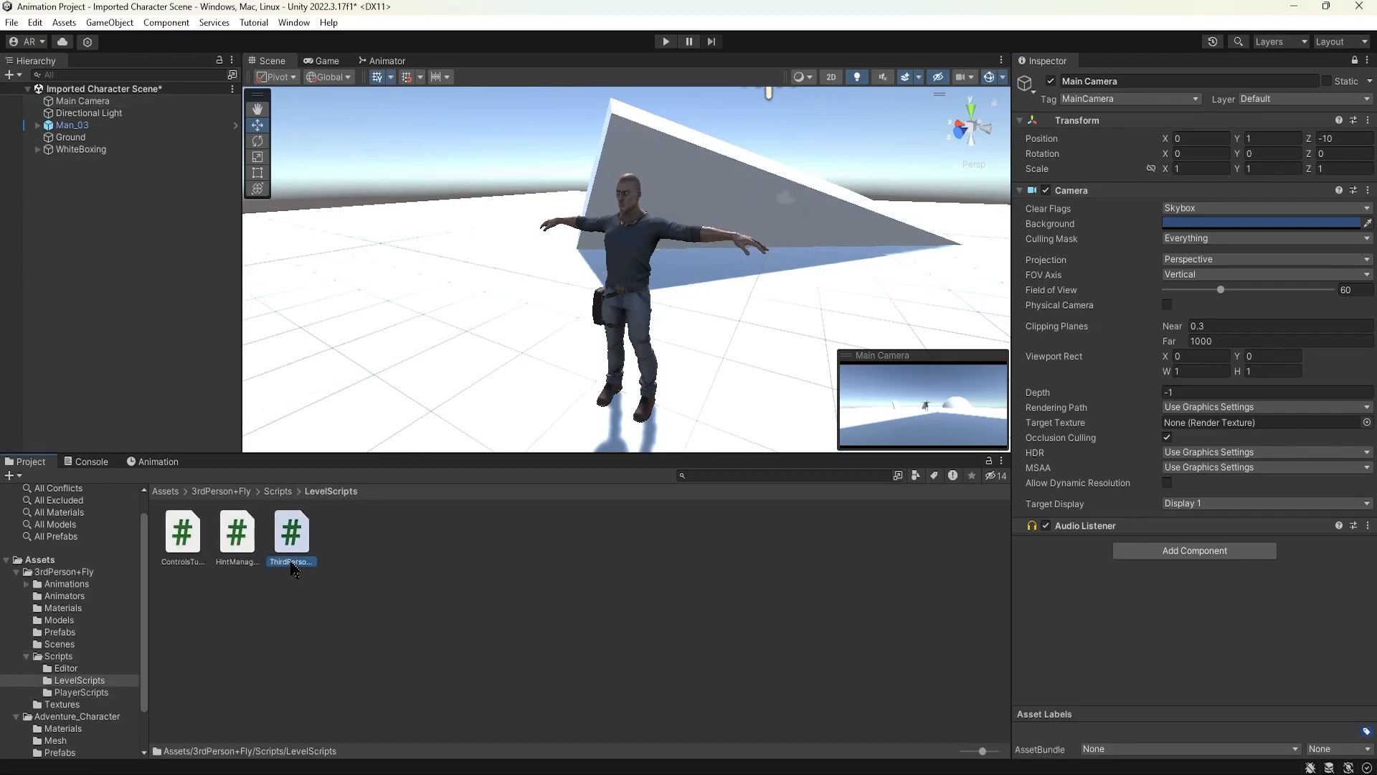
drag(284, 546, 1055, 556)
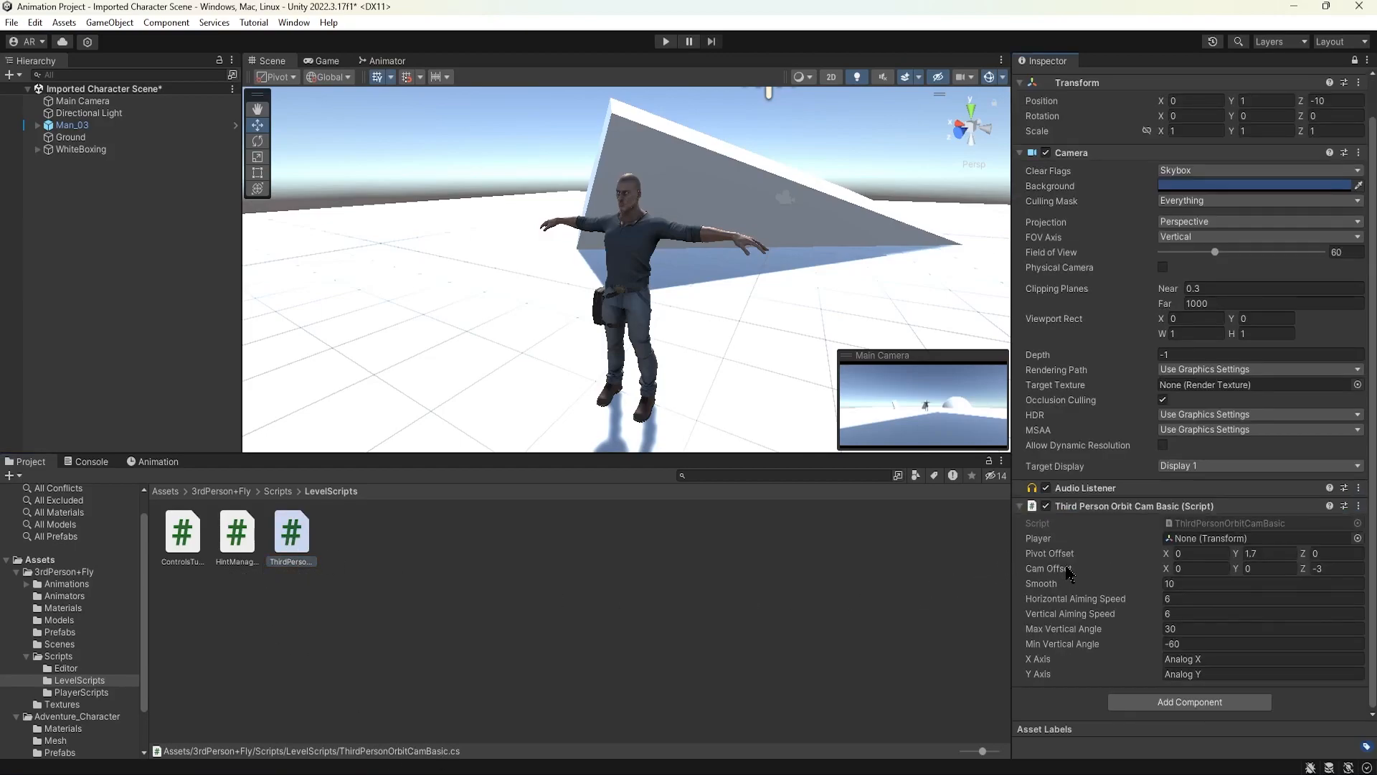
click(77, 127)
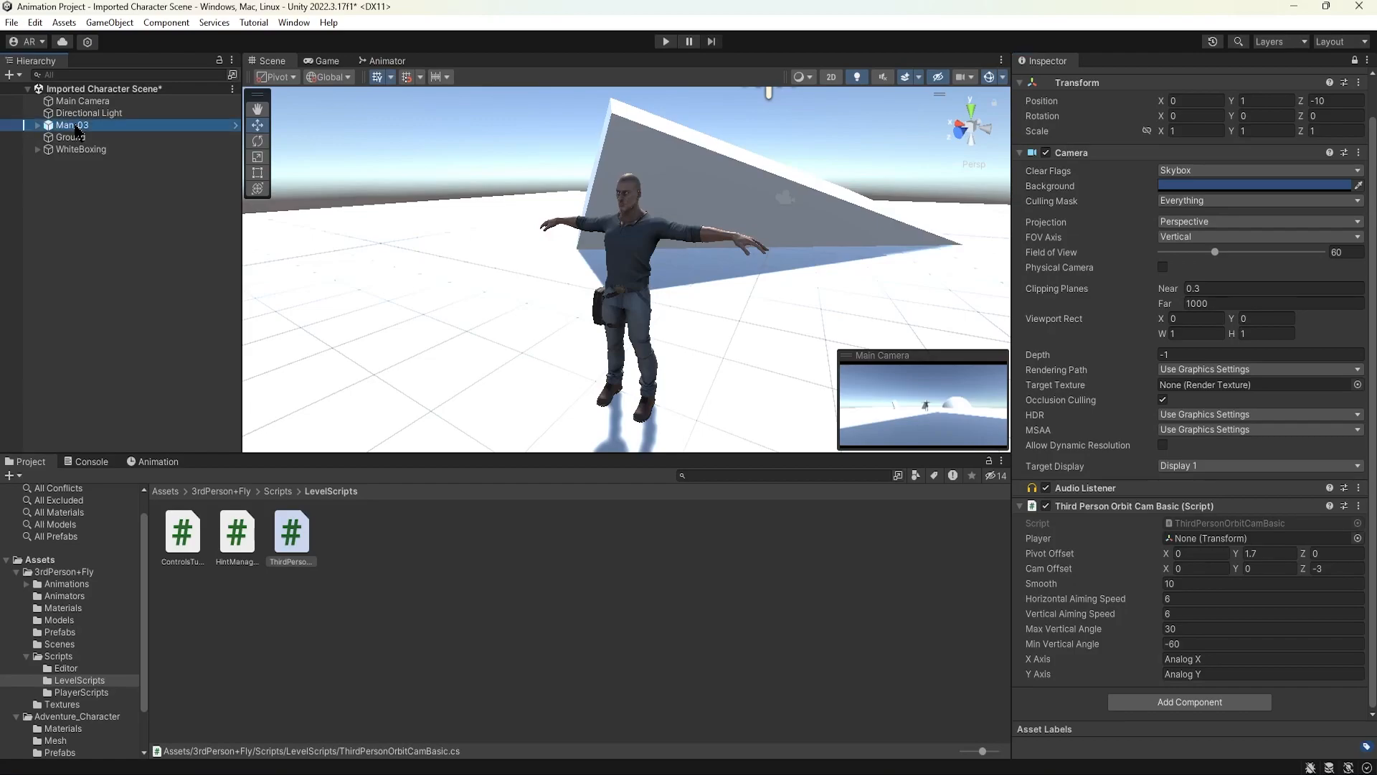
drag(77, 127, 1197, 536)
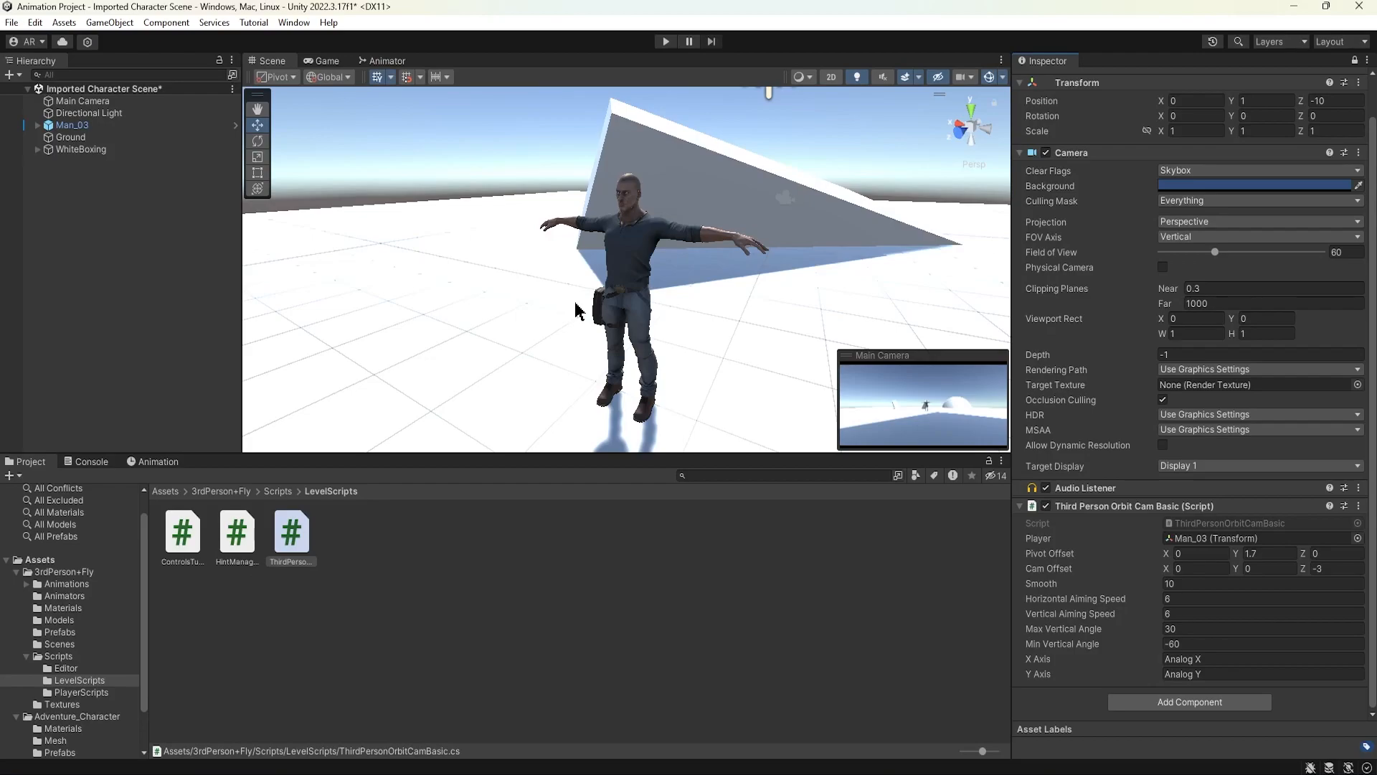
- Test Man_03's running, flying and jumping with the orbit camera in Play mode, and exit Play mode
click(666, 42)
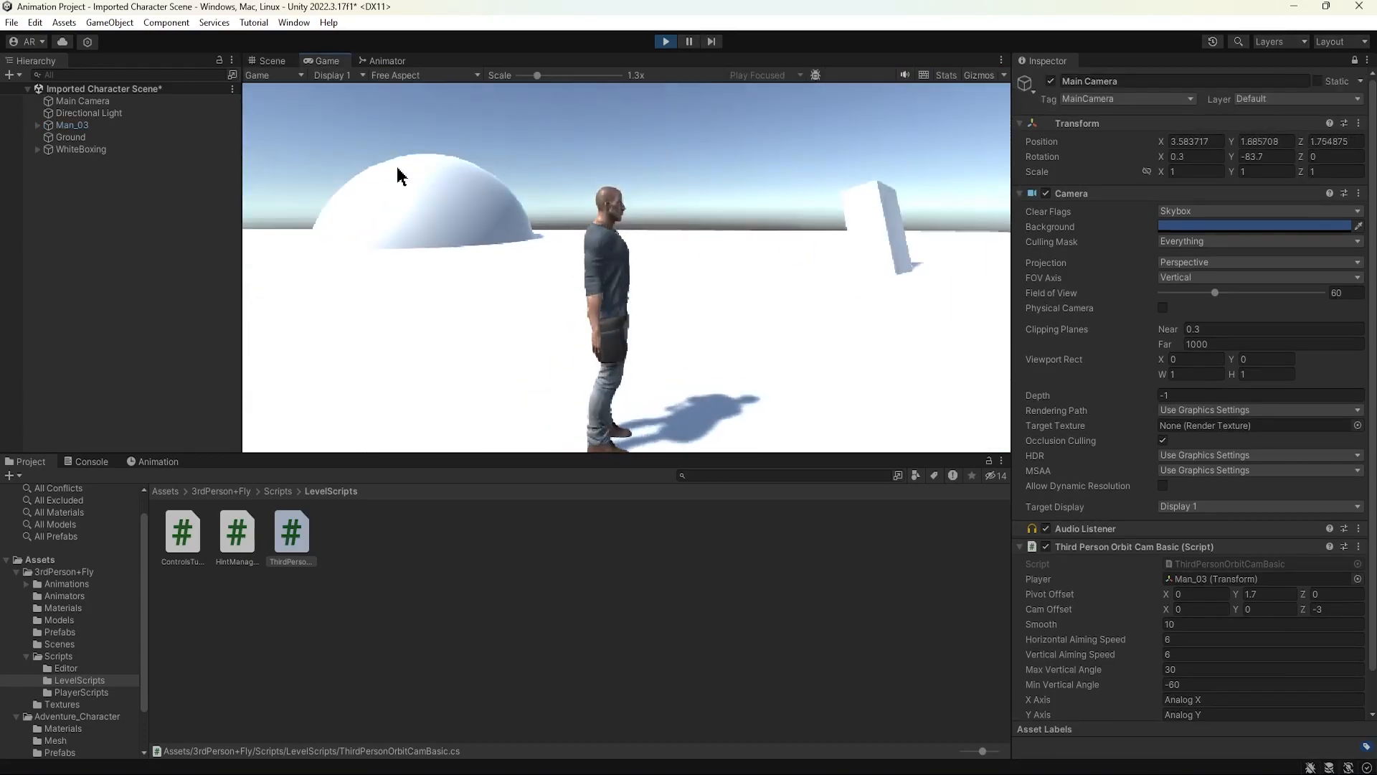
key(w)
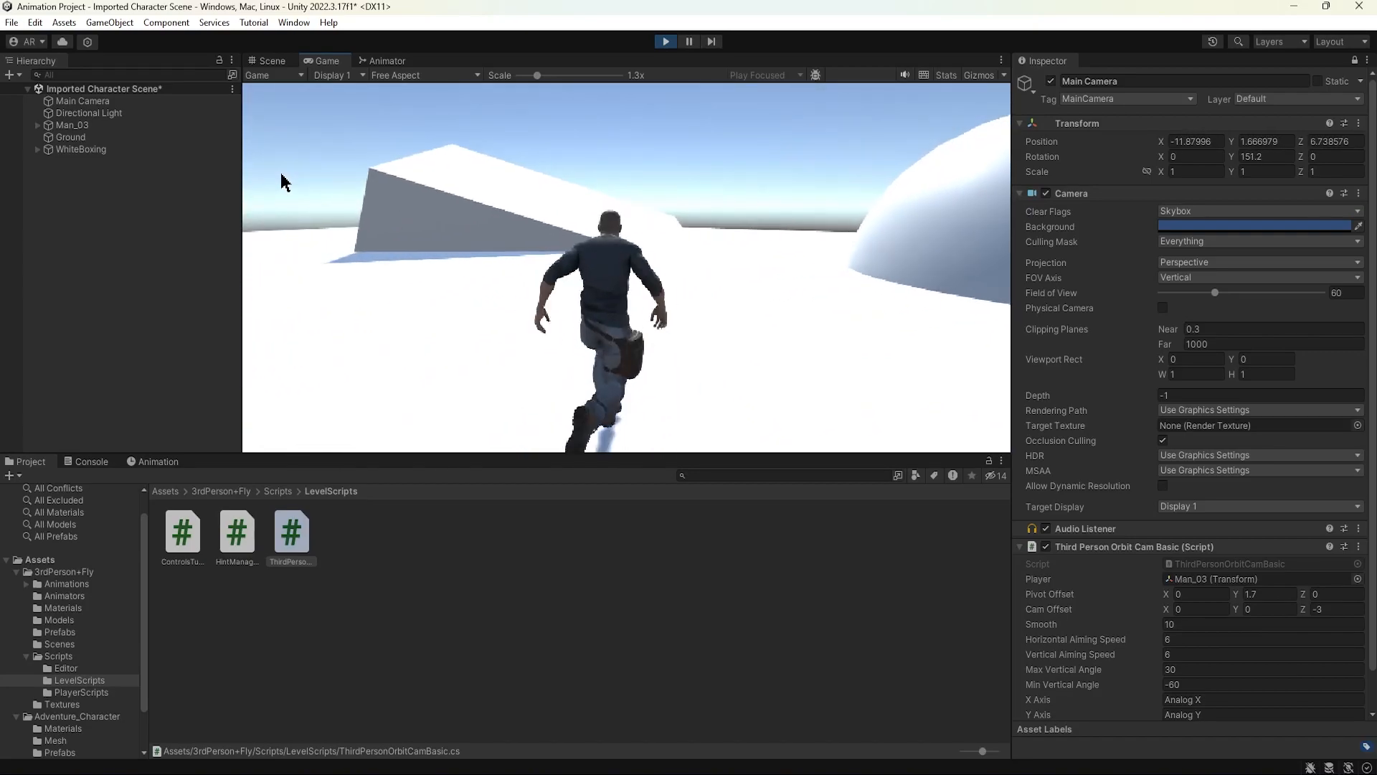
key(f)
key(f)
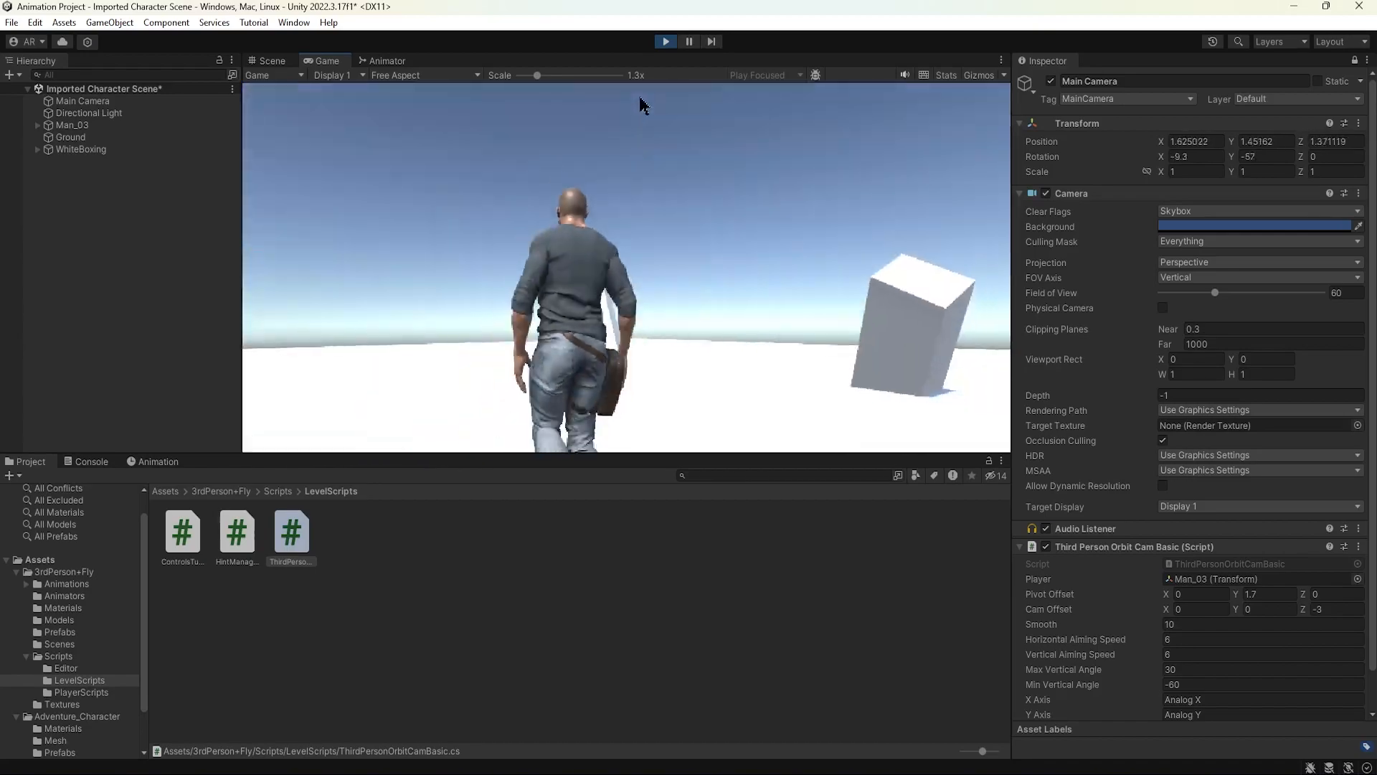
key(w)
key(space)
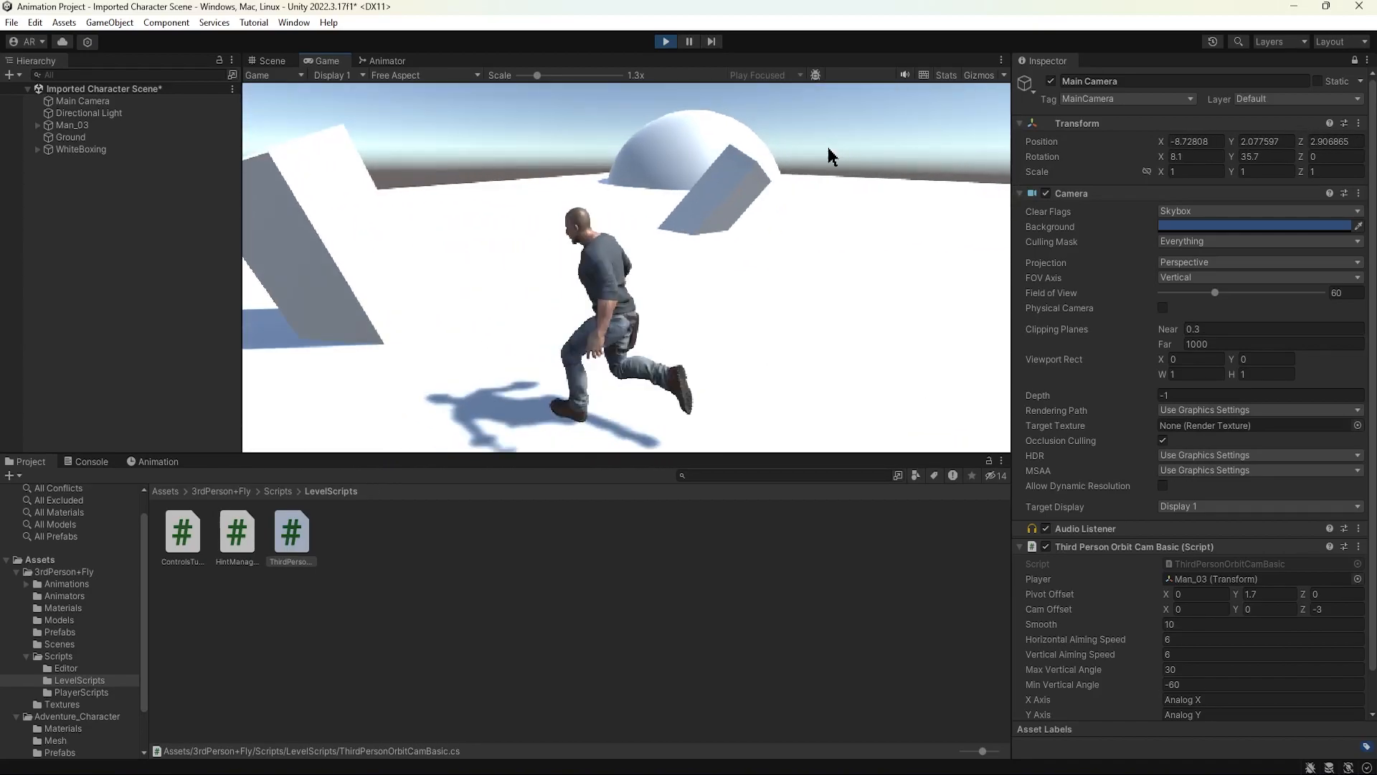
key(s)
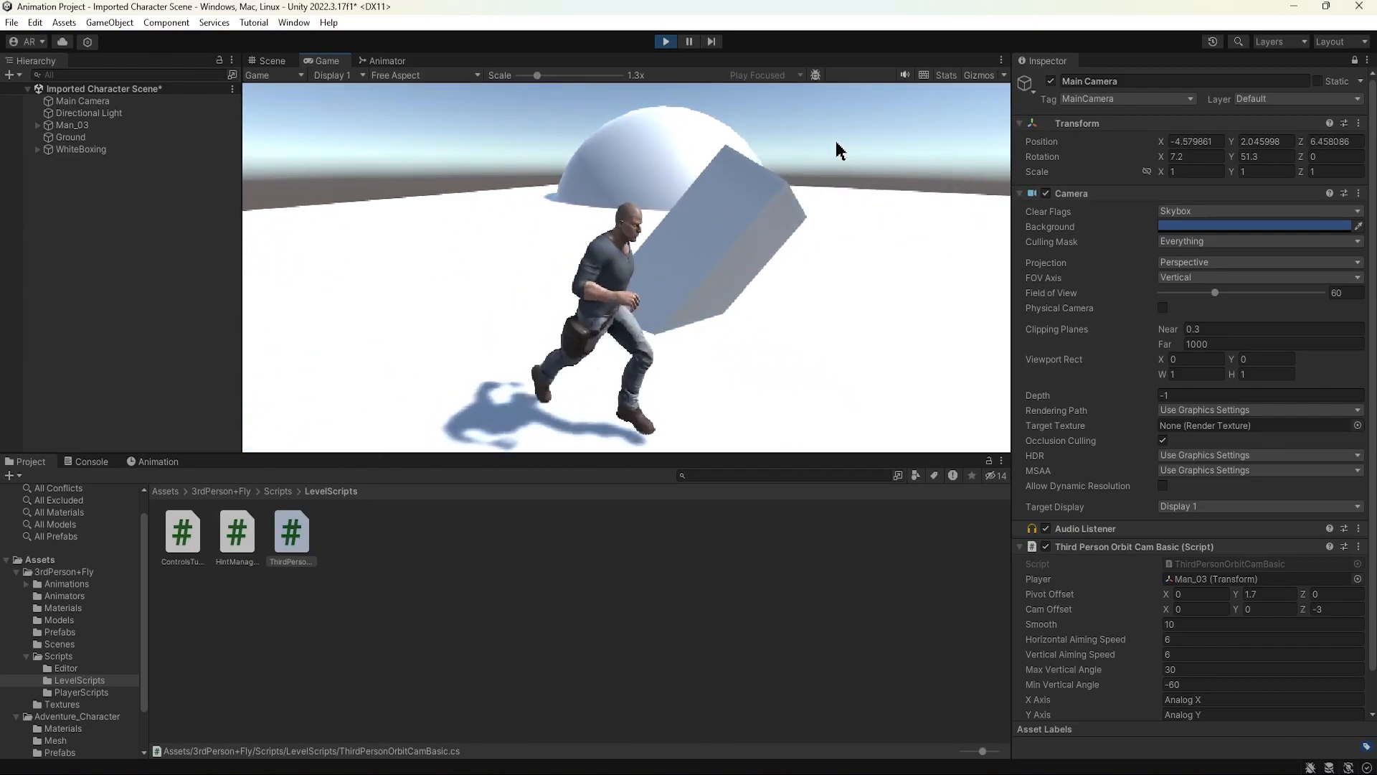
key(w)
click(665, 41)
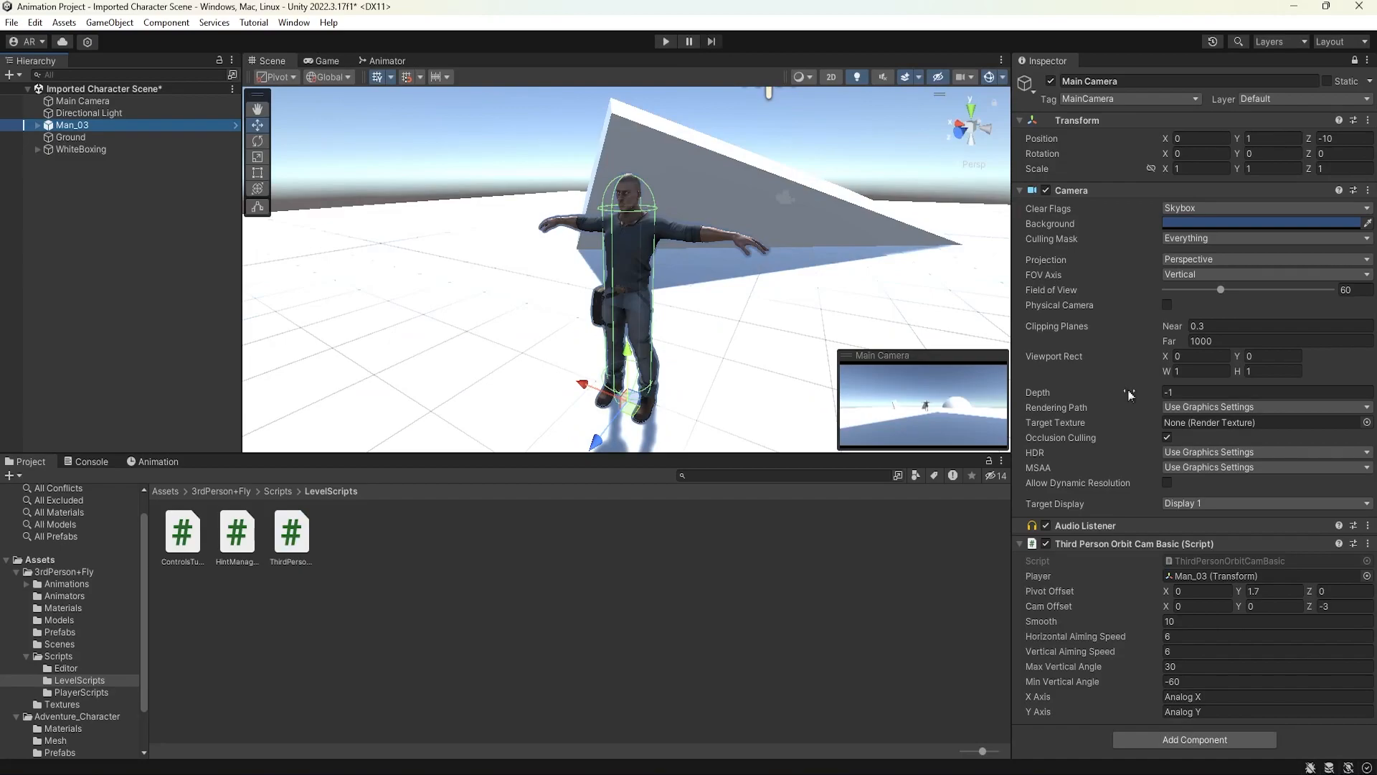
- Unfreeze Man_03's Rigidbody rotation on X, Y and Z, test it in Play mode, and restore the frozen rotation
click(1354, 61)
scroll(1086, 443, down, 1)
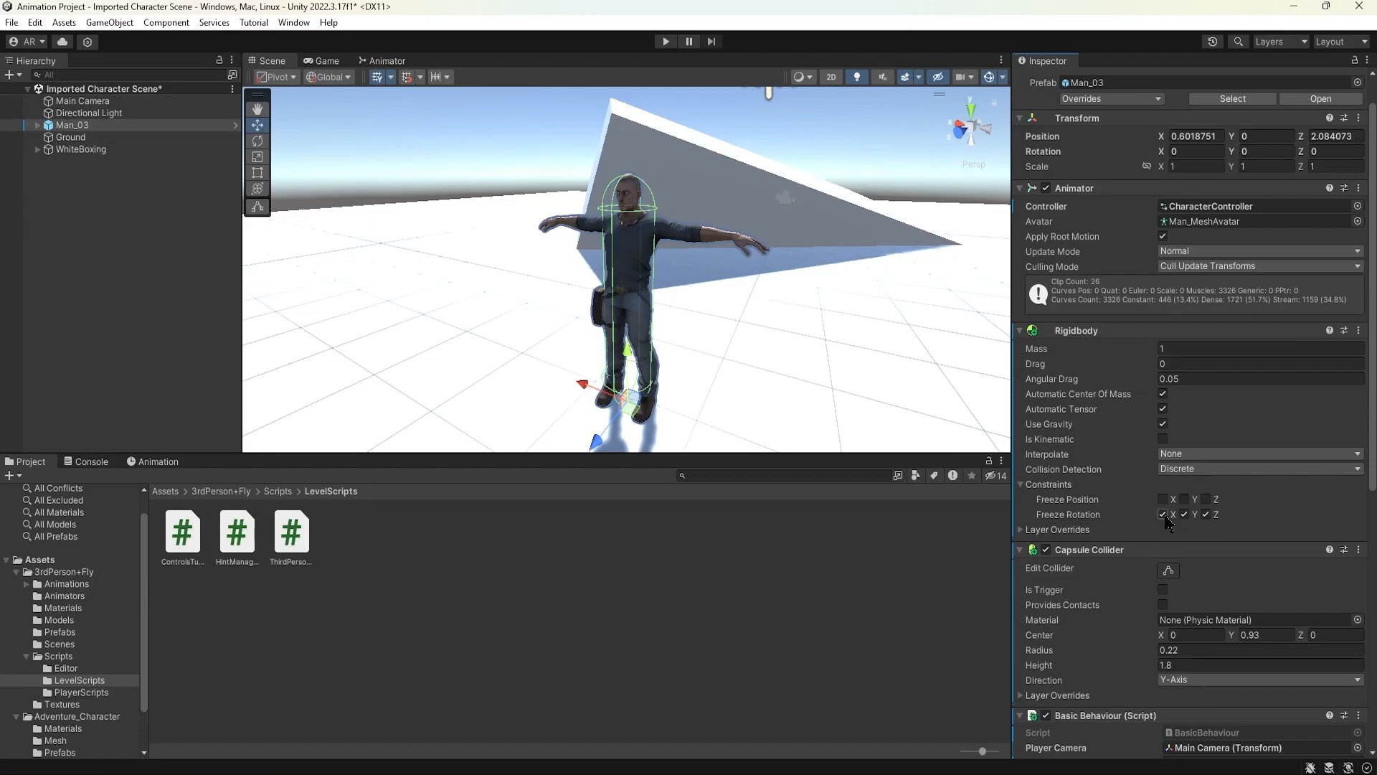
click(1205, 514)
click(665, 42)
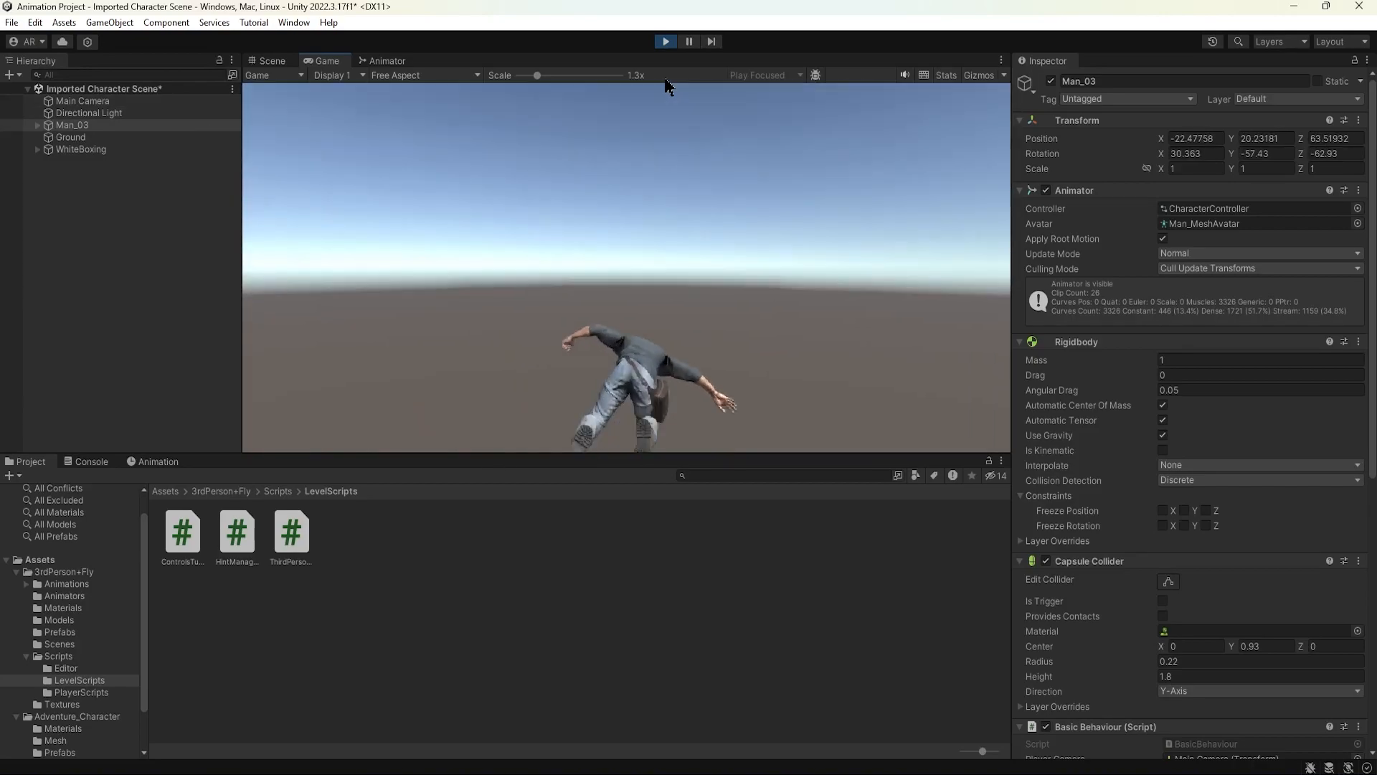
click(666, 41)
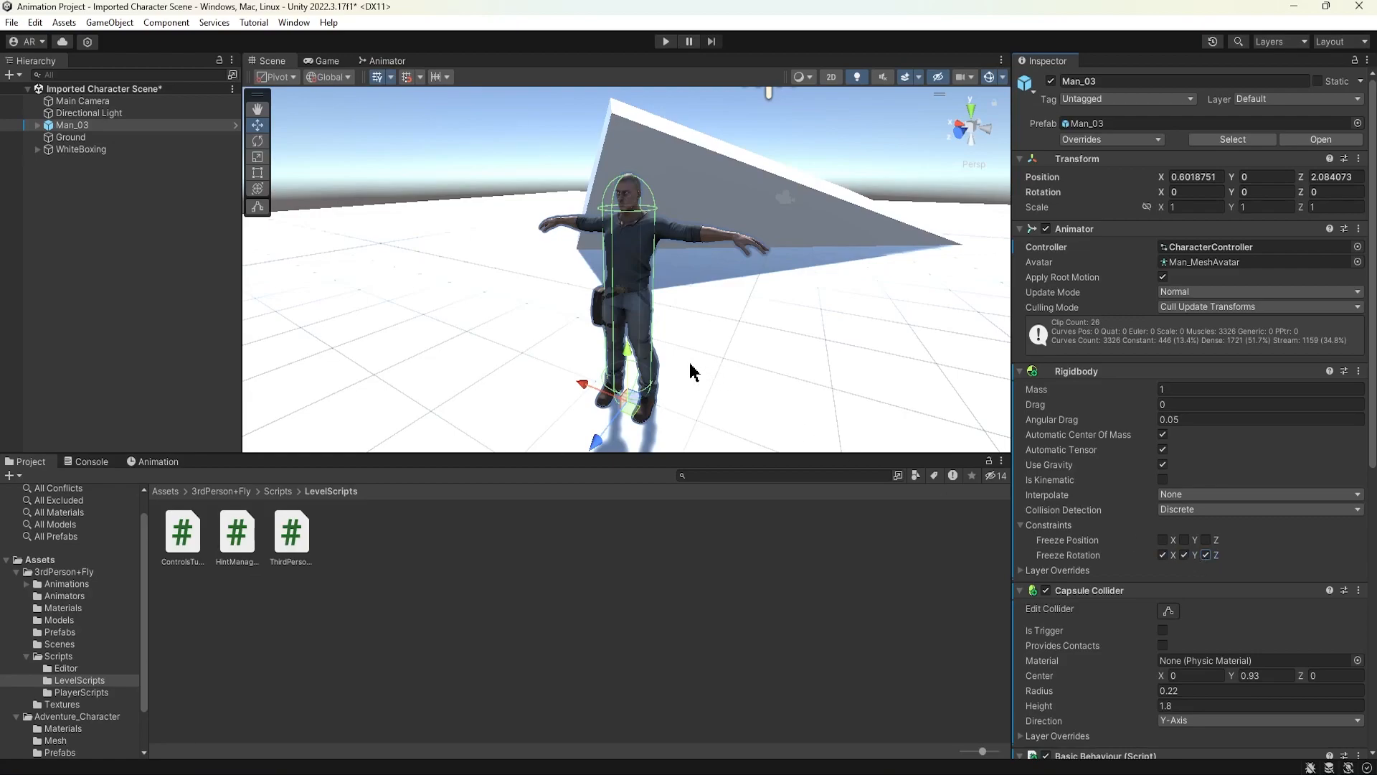
- Set Man_03's tag to Player
click(1121, 101)
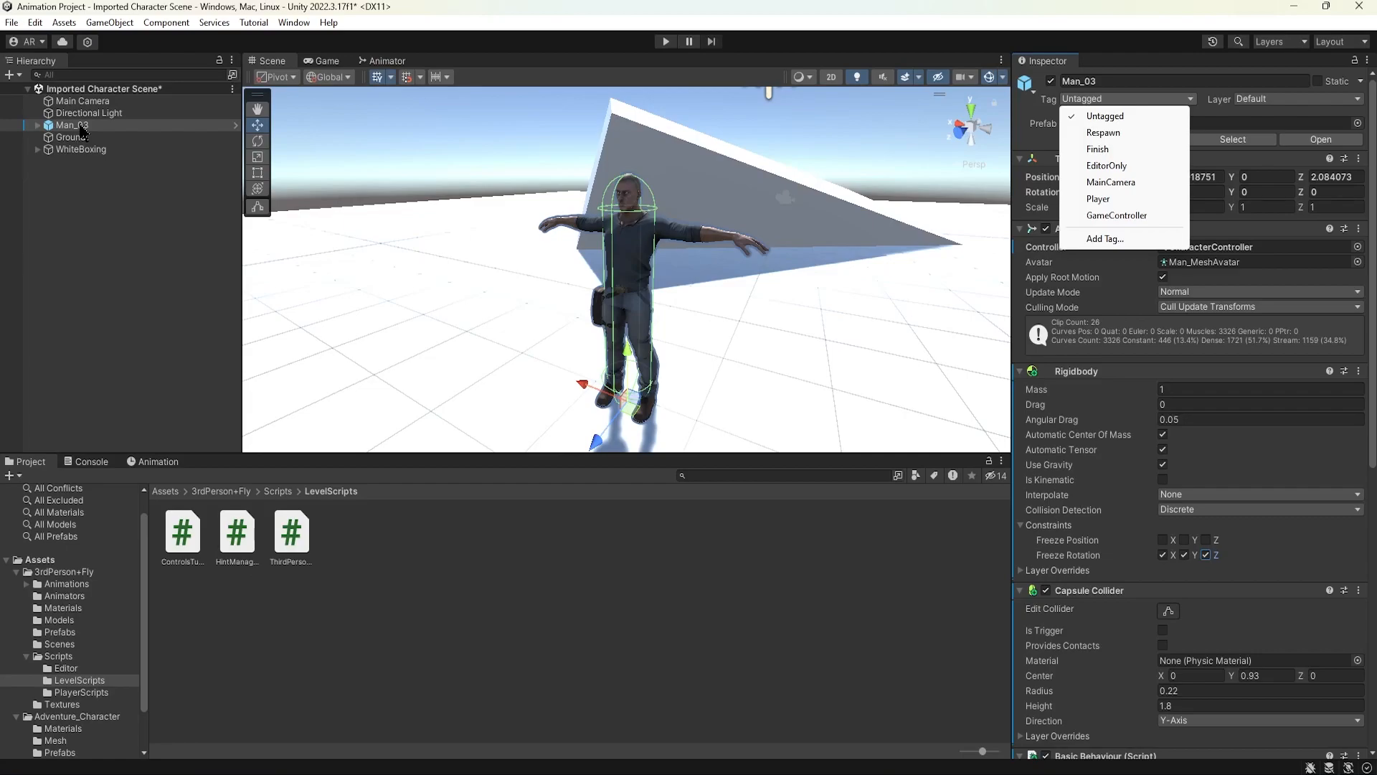
click(1124, 200)
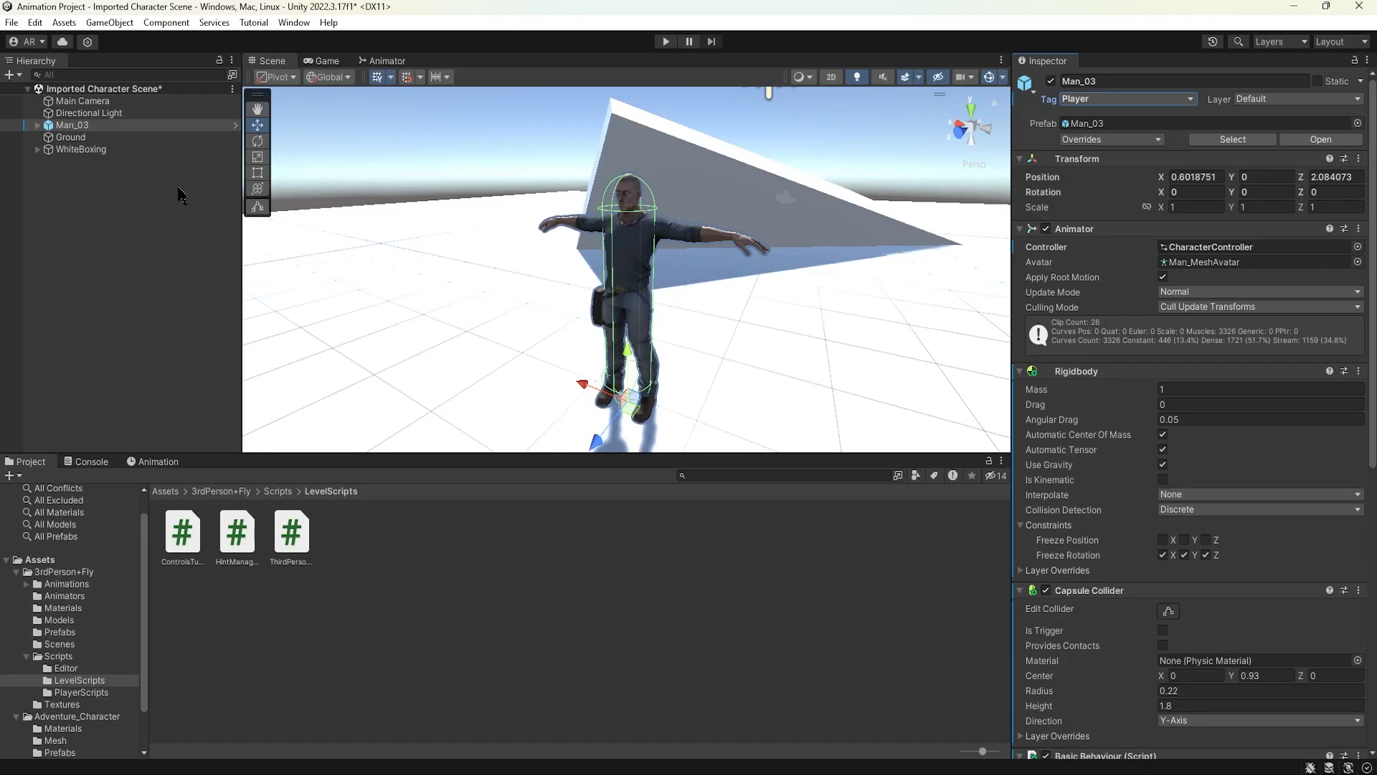
- Save the configured Man_03 from the scene as a Prefab Variant in the Assets folder
click(80, 129)
click(44, 558)
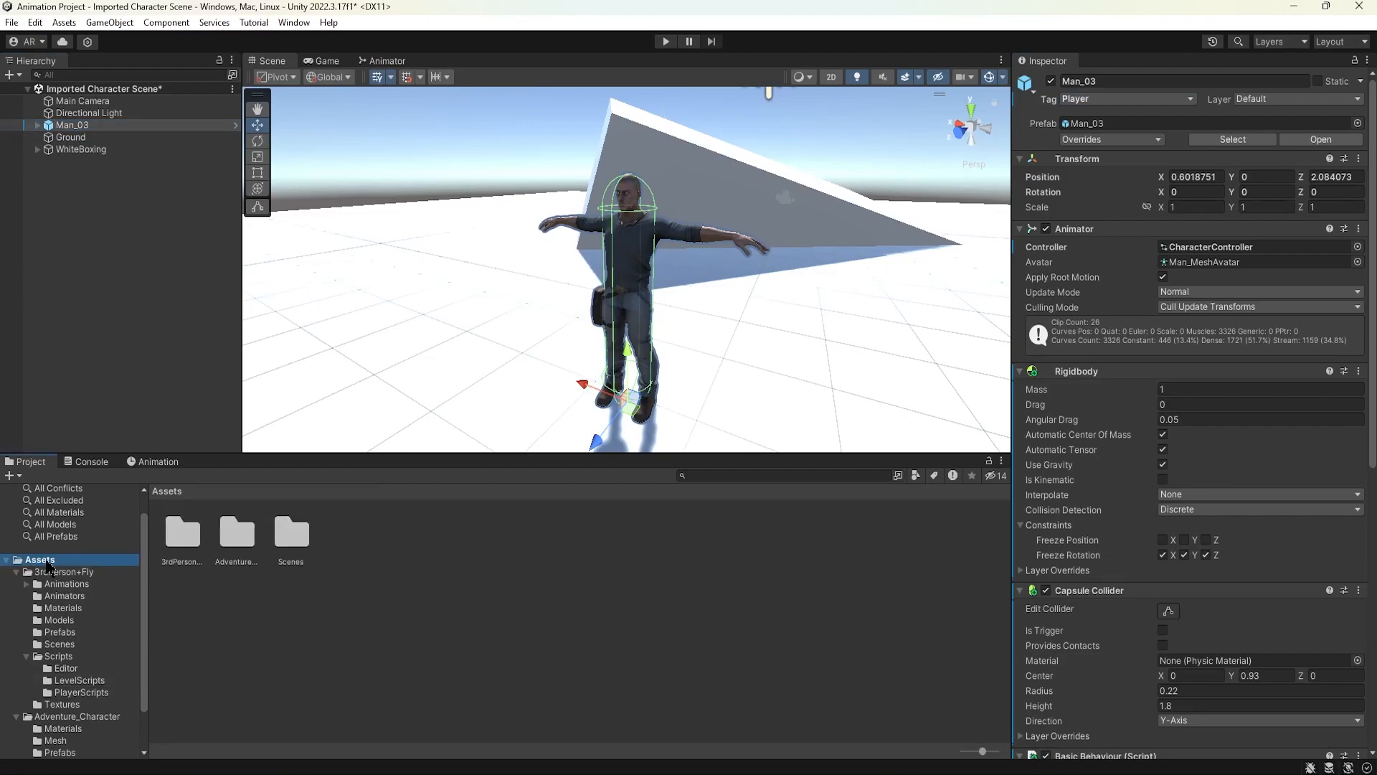
click(80, 127)
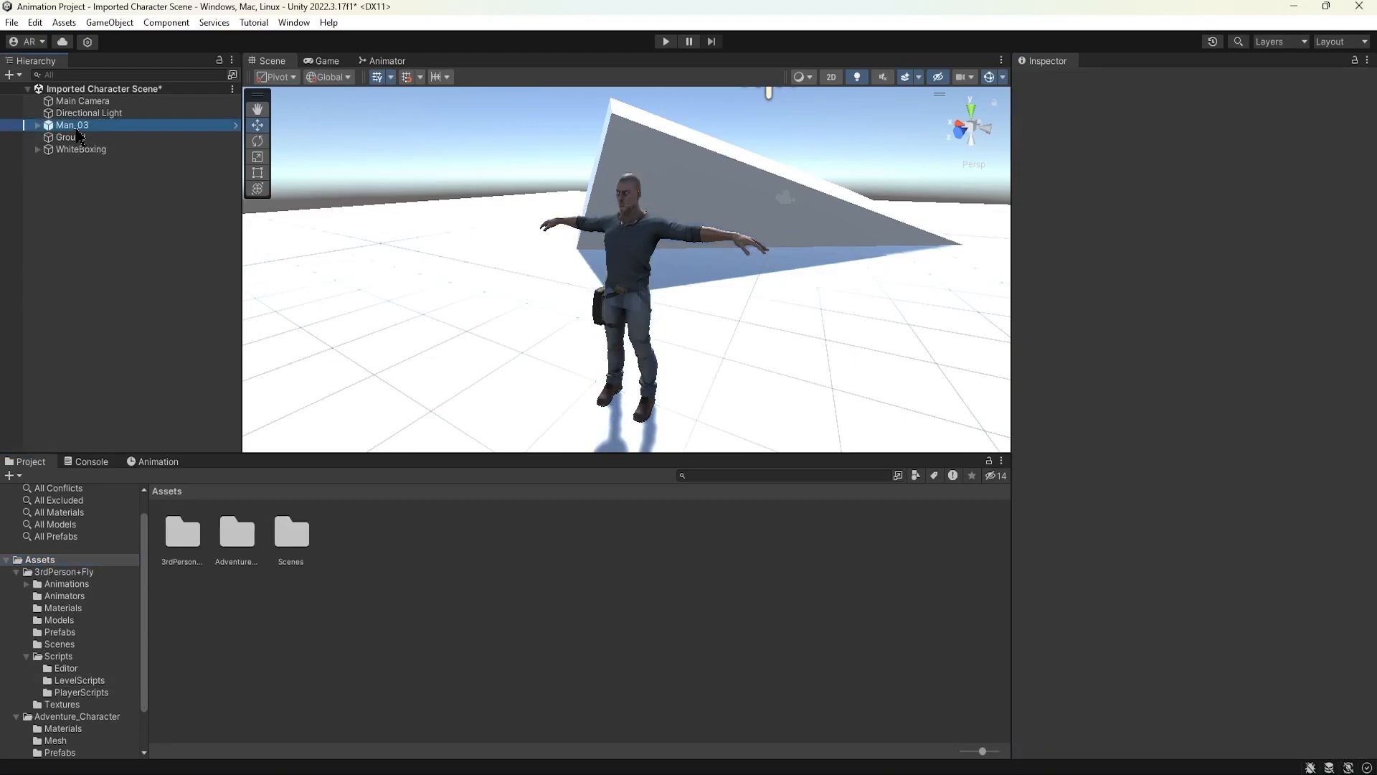
drag(86, 133, 385, 583)
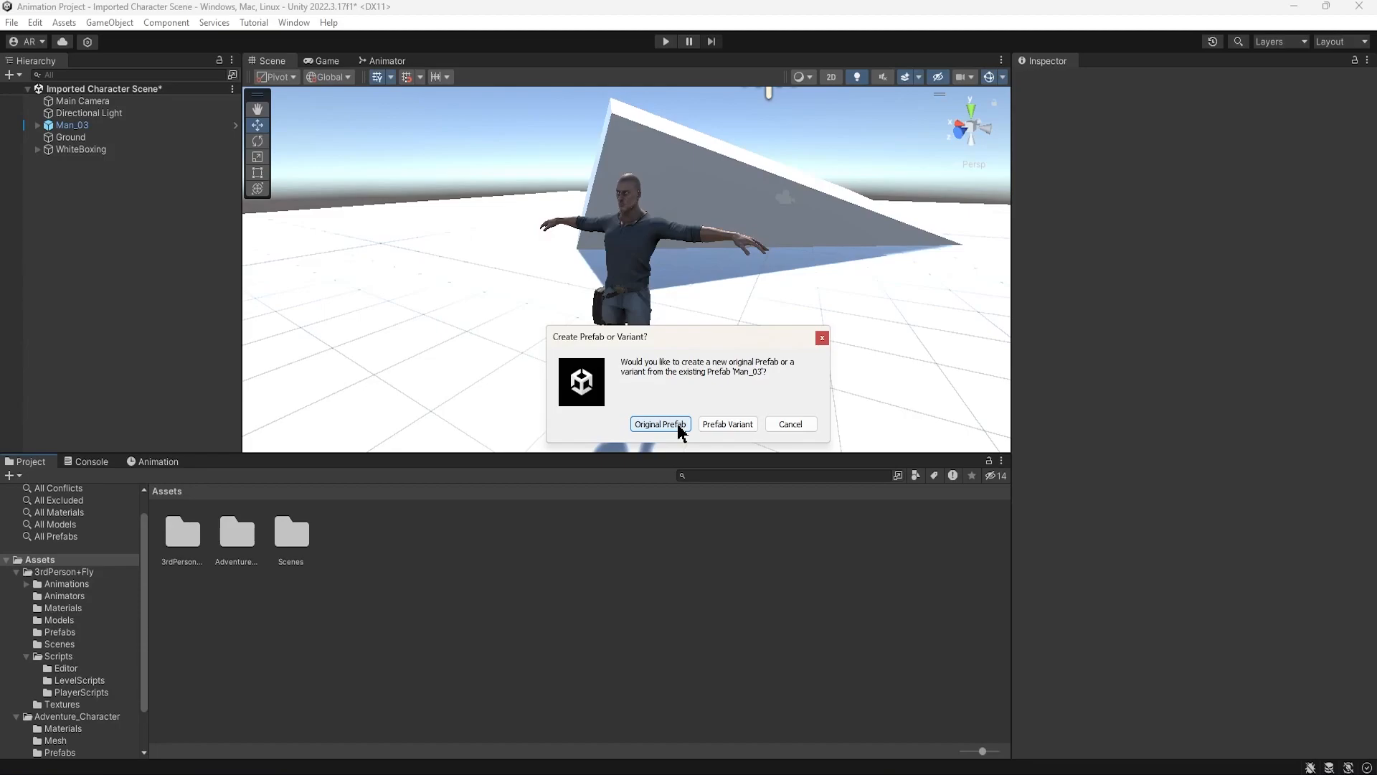
click(717, 425)
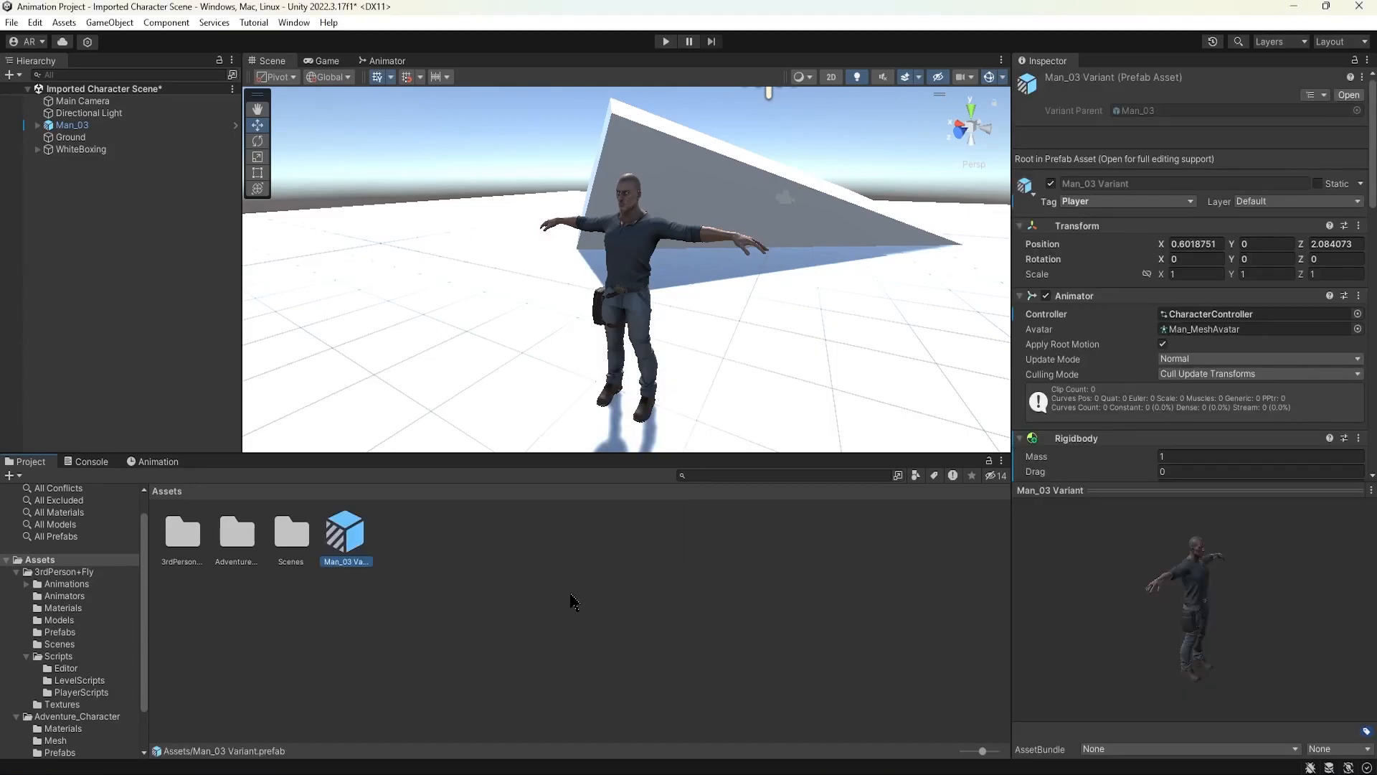
- Examine the Man_03 Variant prefab's preview and components, and view the character in the scene from other angles
drag(1167, 625, 1148, 571)
scroll(1114, 301, down, 2)
scroll(1114, 301, up, 2)
scroll(1114, 301, down, 10)
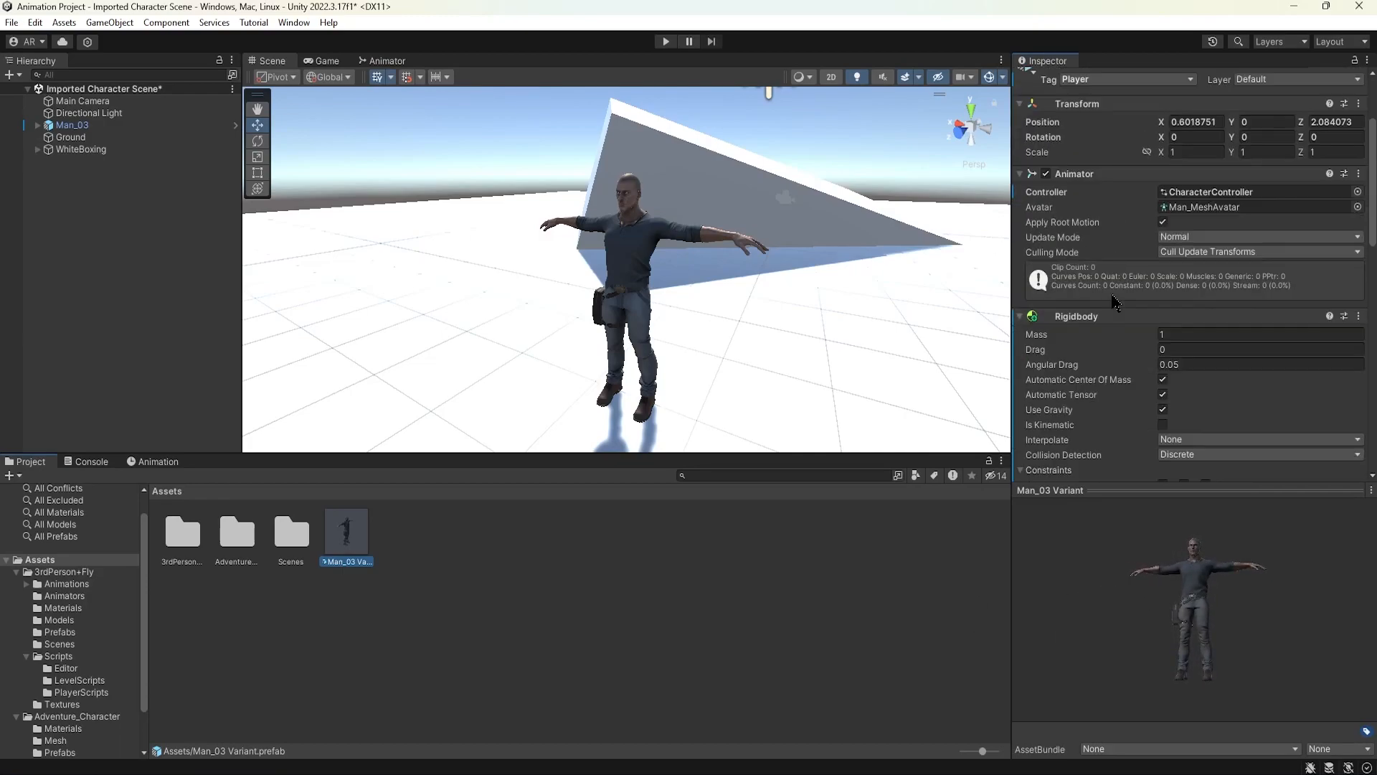
scroll(1114, 301, down, 1)
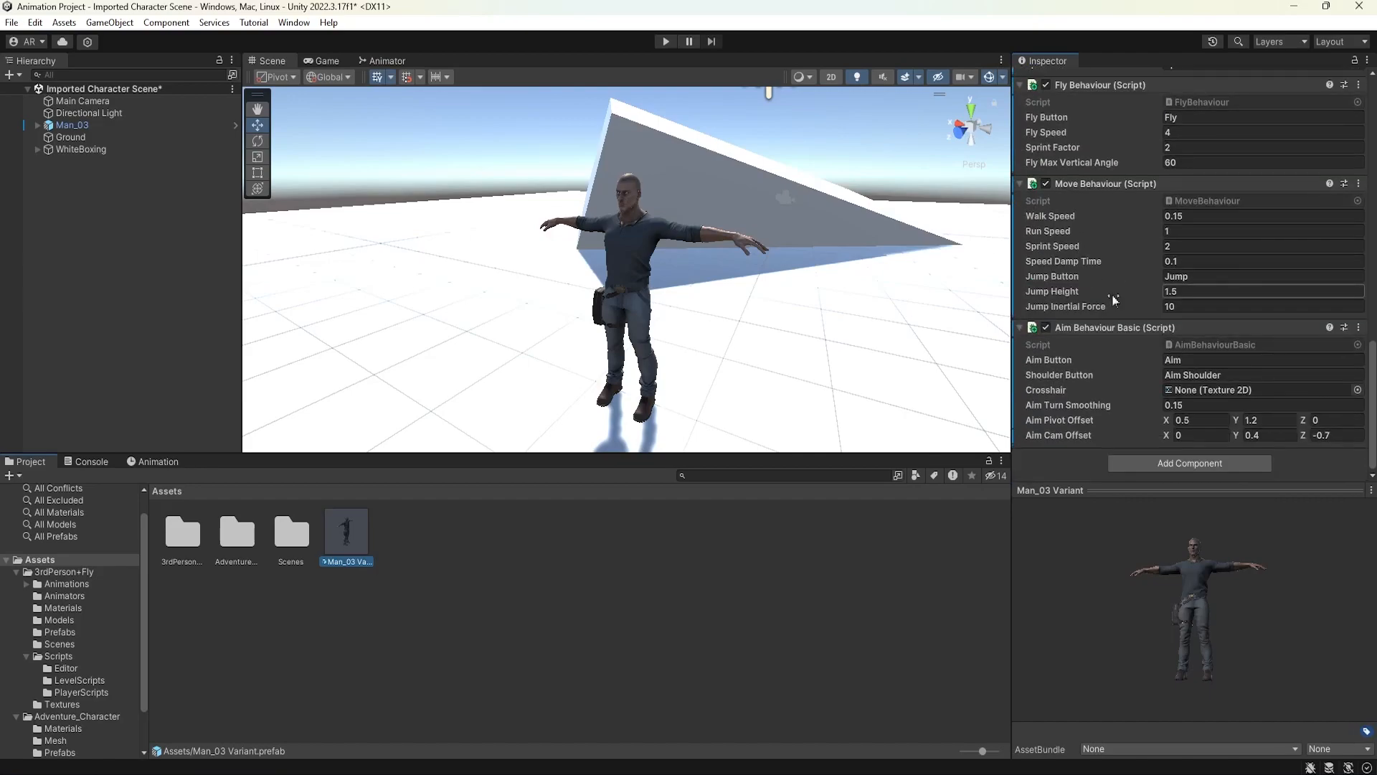
alt+drag(777, 273, 694, 344)
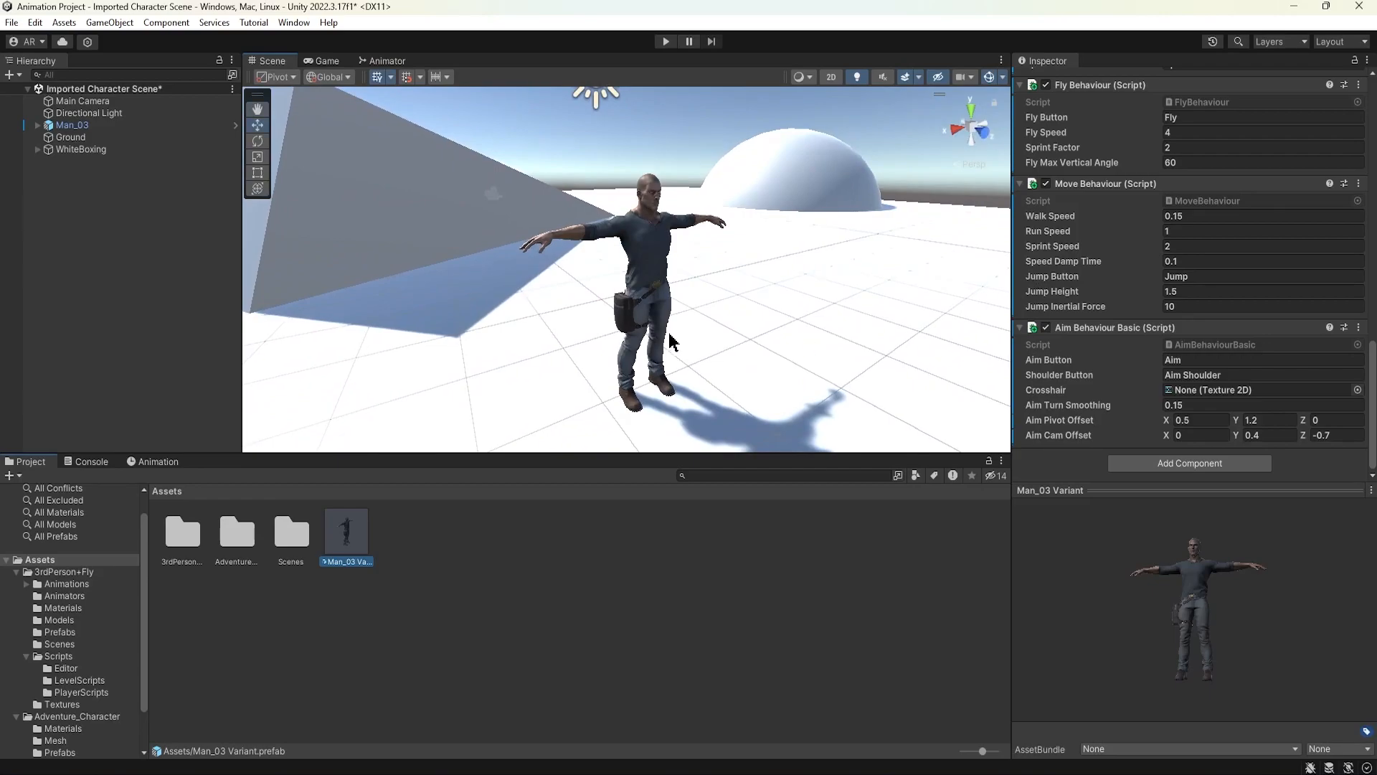
scroll(803, 276, down, 10)
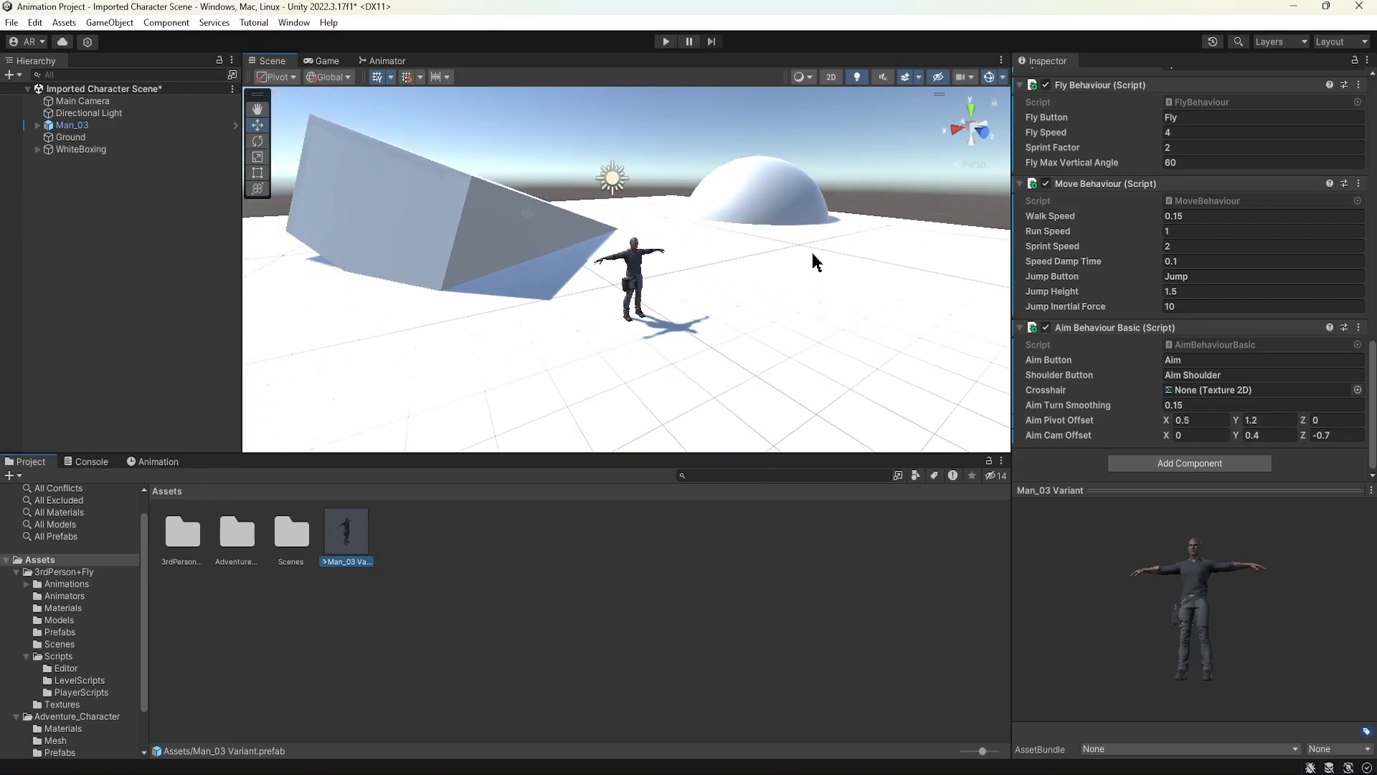
scroll(787, 278, up, 3)
alt+drag(792, 278, 664, 297)
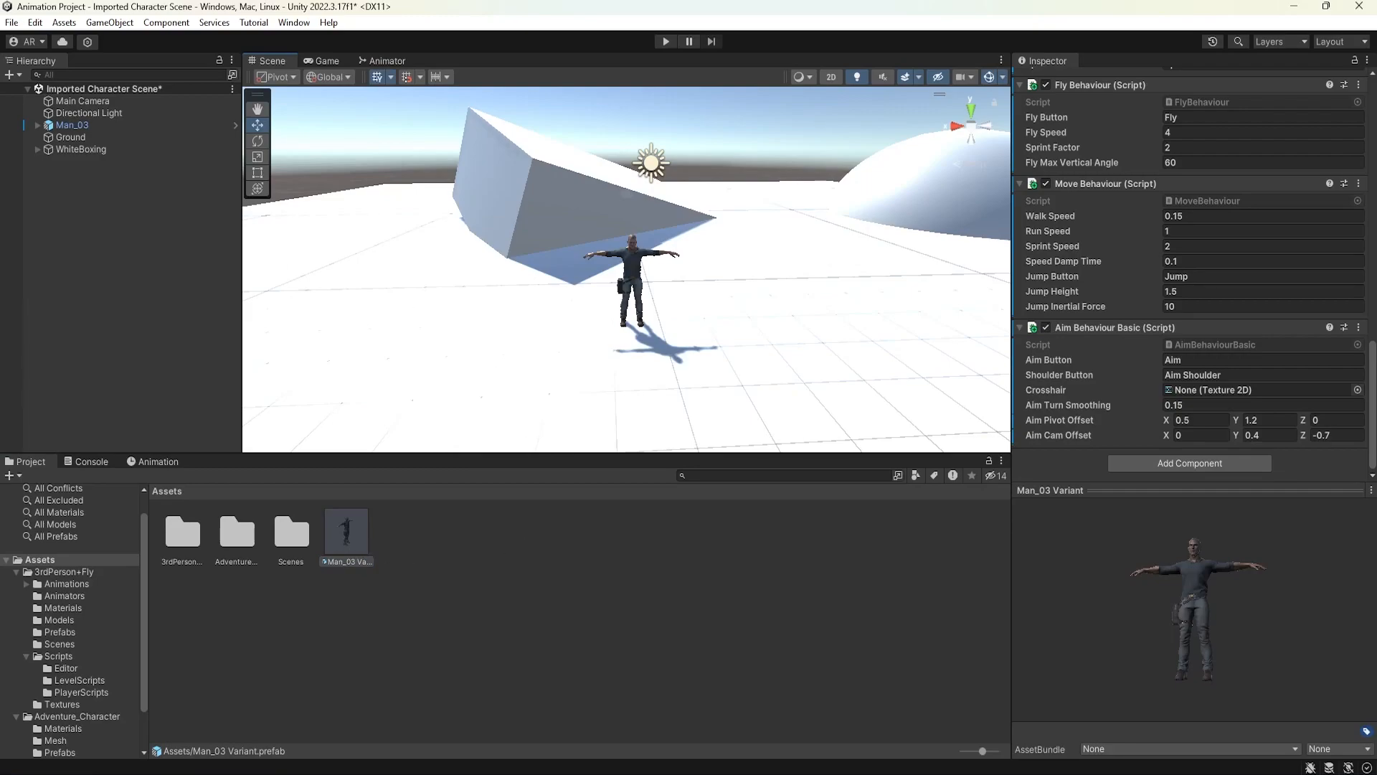
- Save the current scene and open the 3rdPerson+Fly scene from the 3rdPerson+Fly Scenes folder
click(13, 22)
click(32, 95)
click(72, 645)
double_click(193, 536)
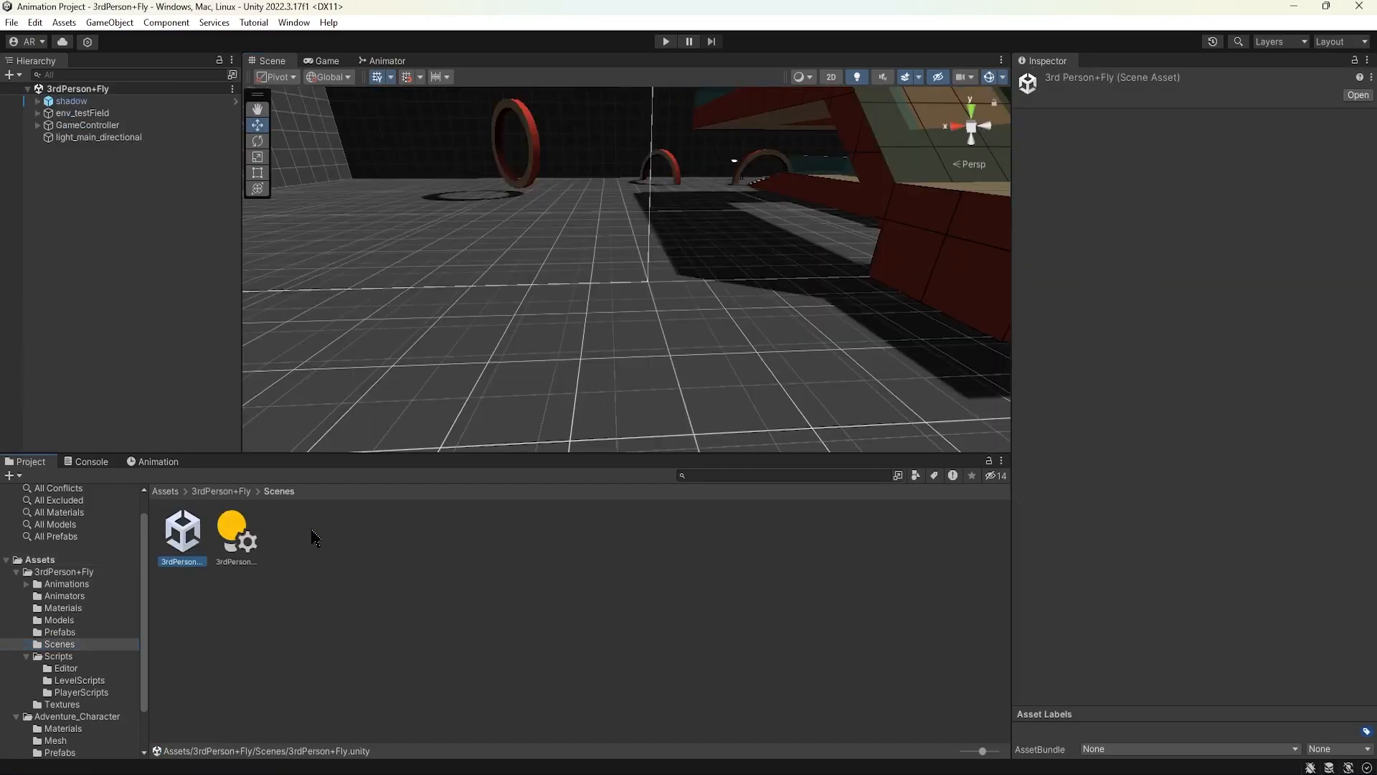
- Delete the shadow character from the 3rdPerson+Fly scene
click(81, 102)
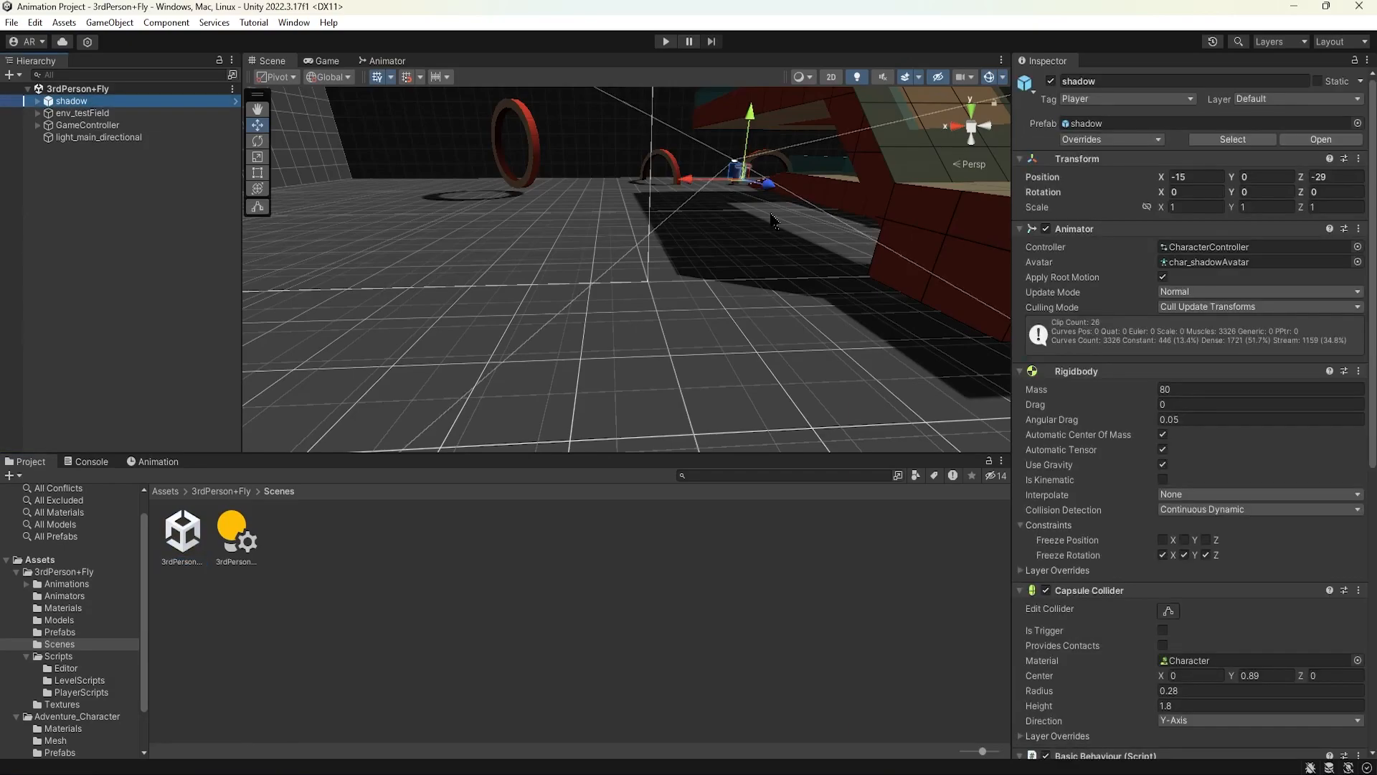
key(f)
alt+drag(759, 289, 495, 283)
click(86, 103)
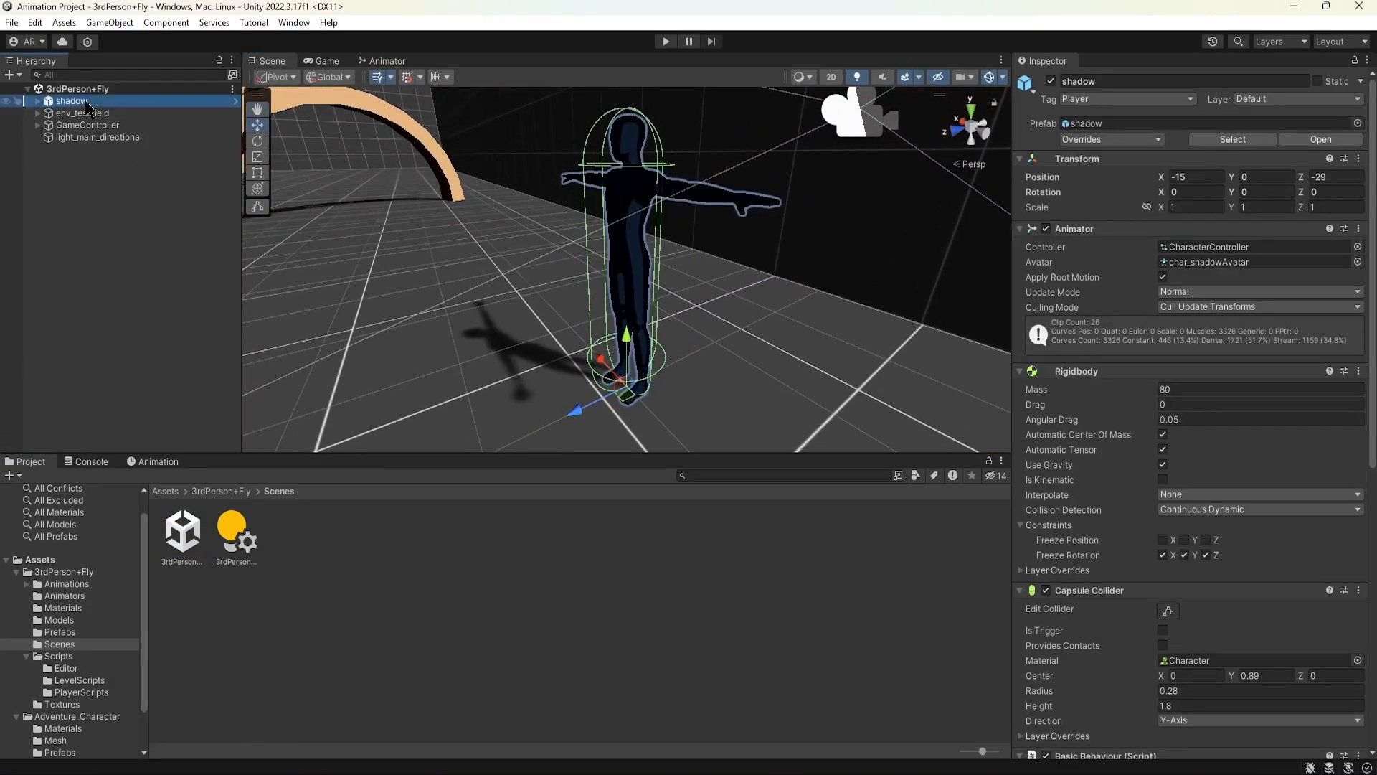
key(Delete)
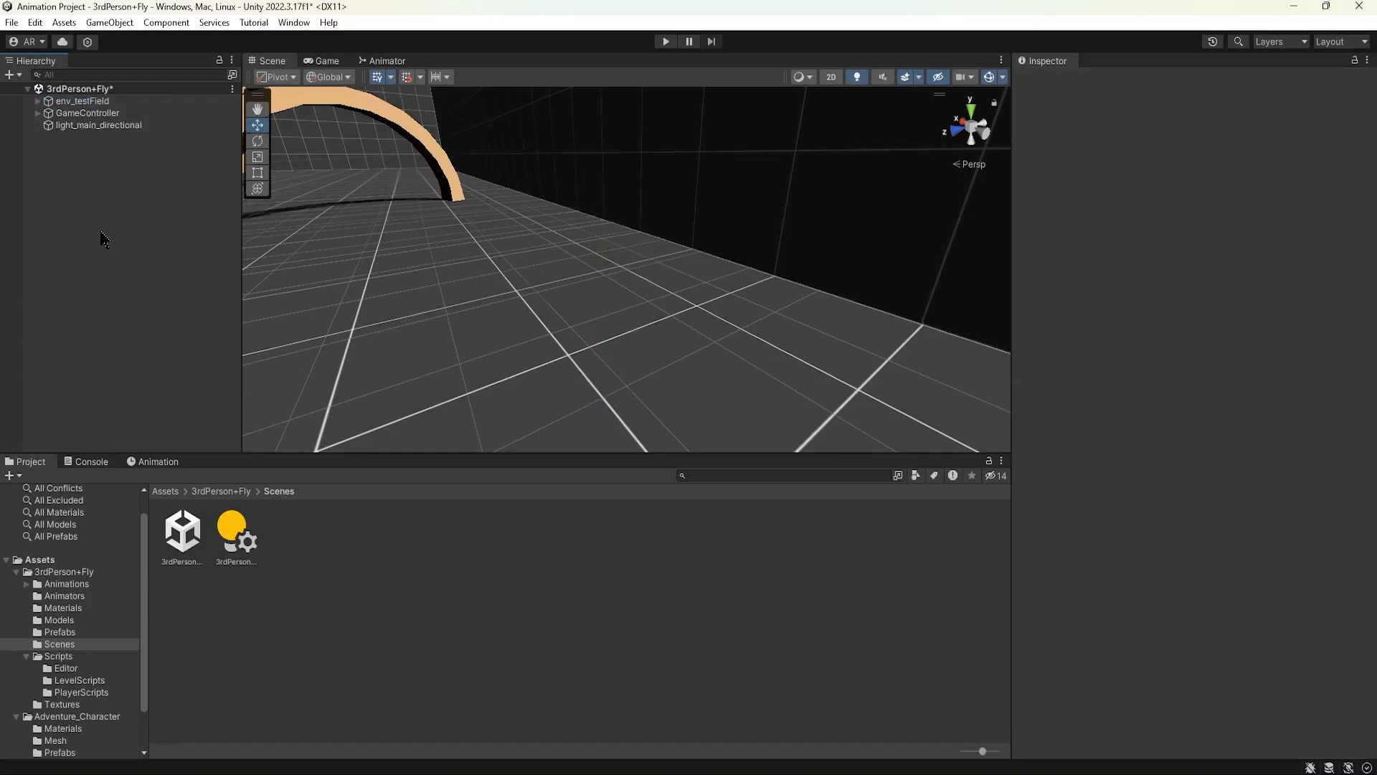
- Place the Man_03 Variant prefab on the floor at about X -15.16, Y 0, Z -29.03
click(32, 561)
drag(347, 530, 622, 299)
scroll(631, 391, down, 10)
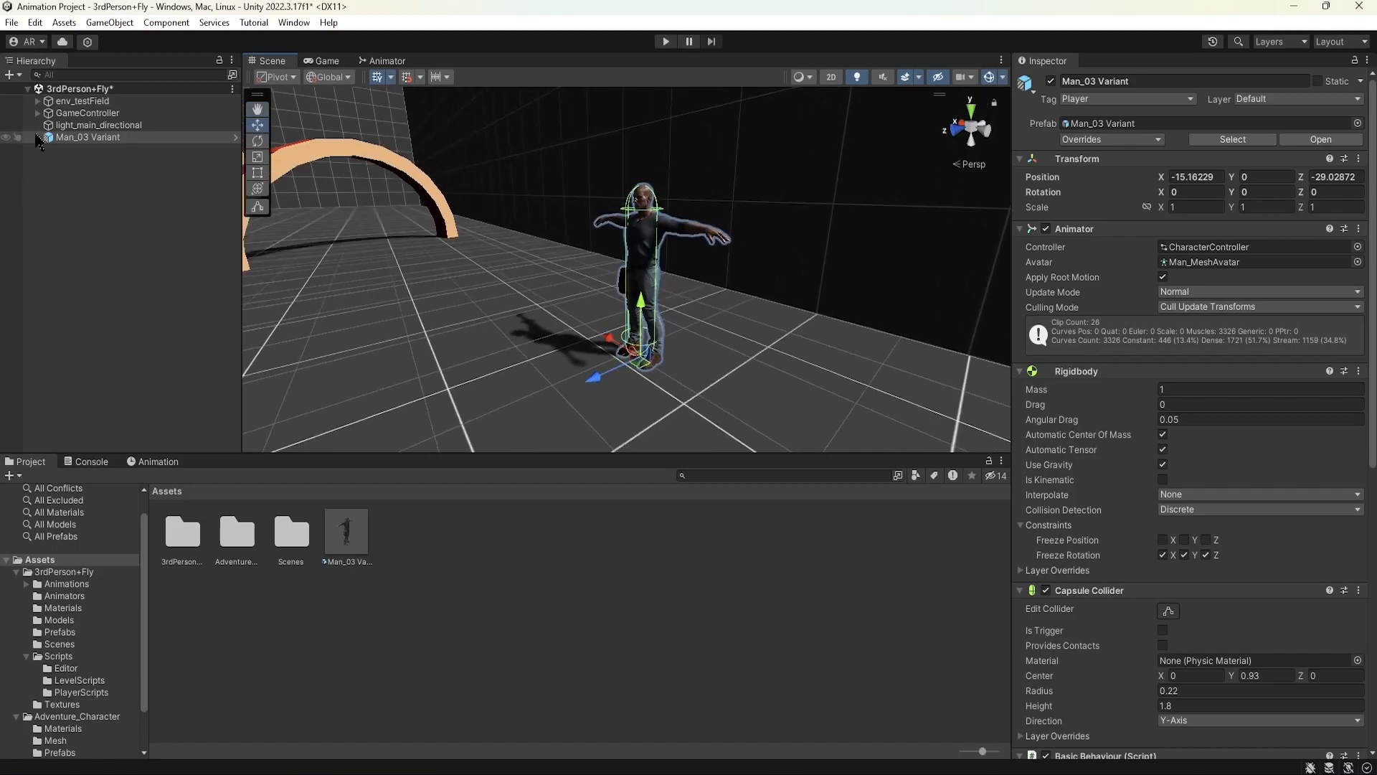
- Test the scene briefly in Play mode, exit it, and check Man_03 Variant's child objects for a camera
click(665, 41)
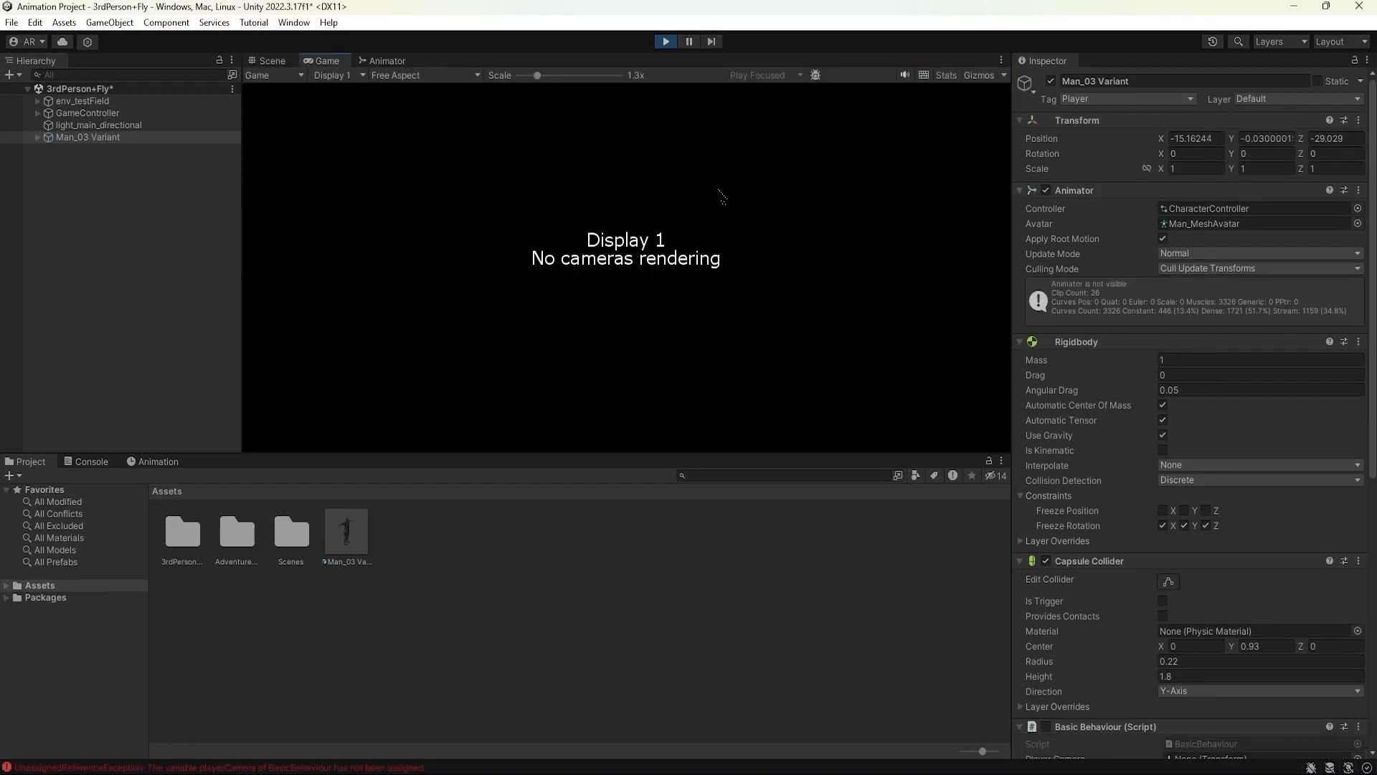
click(663, 42)
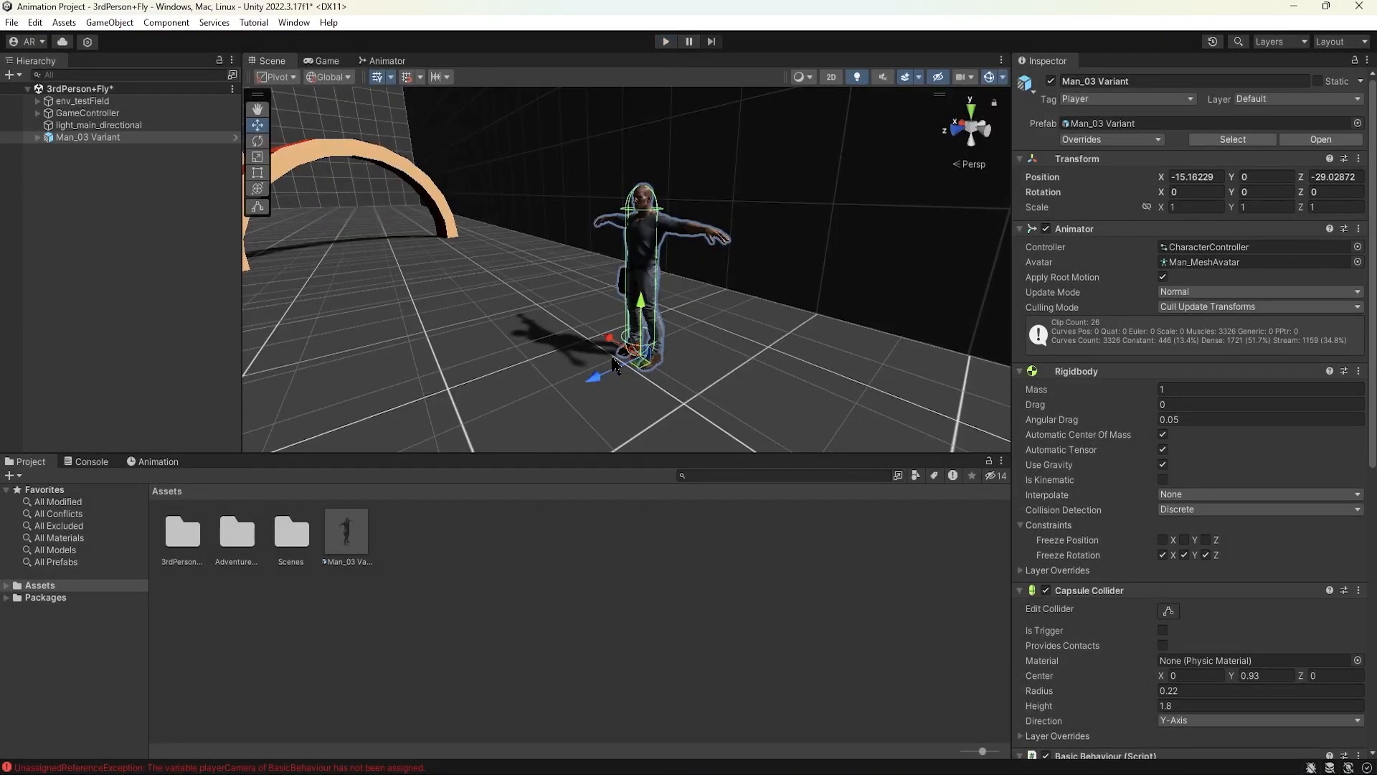
click(38, 137)
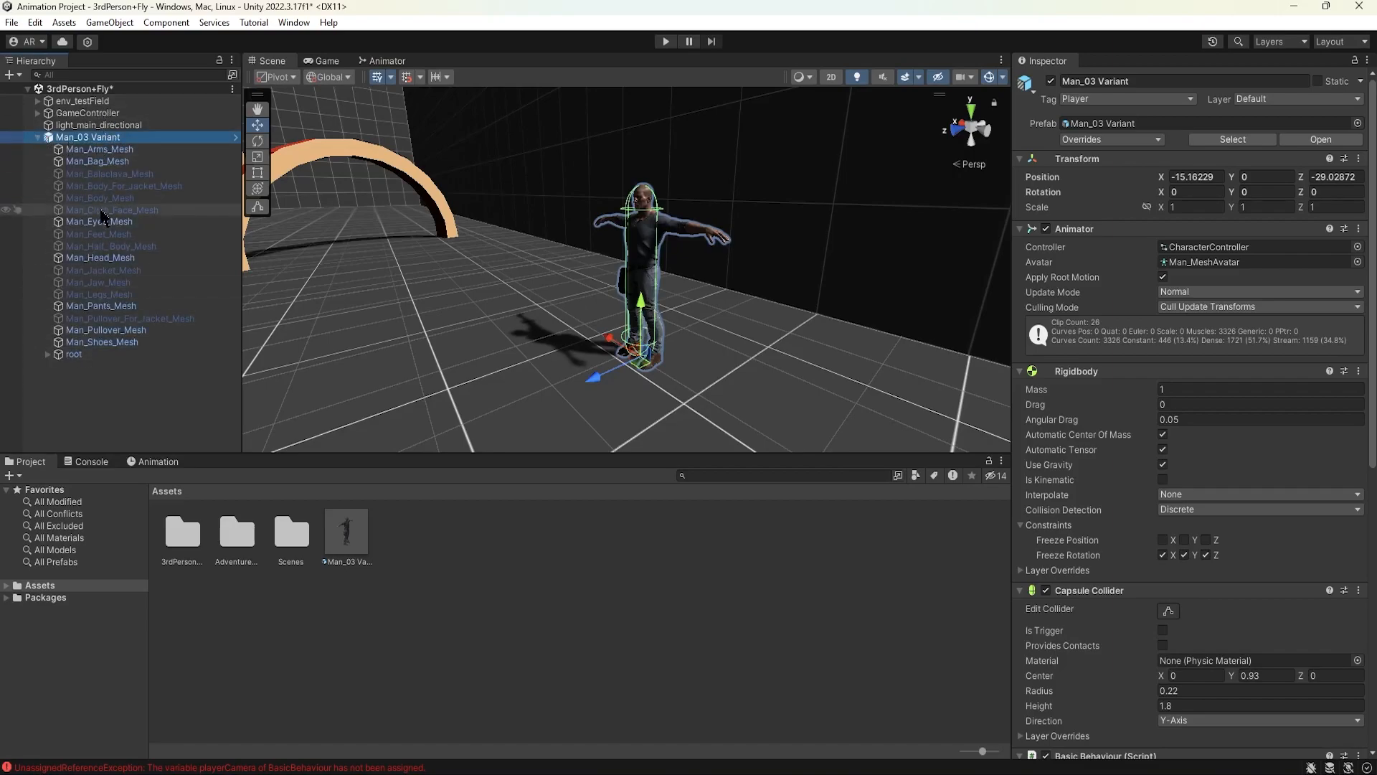
click(37, 137)
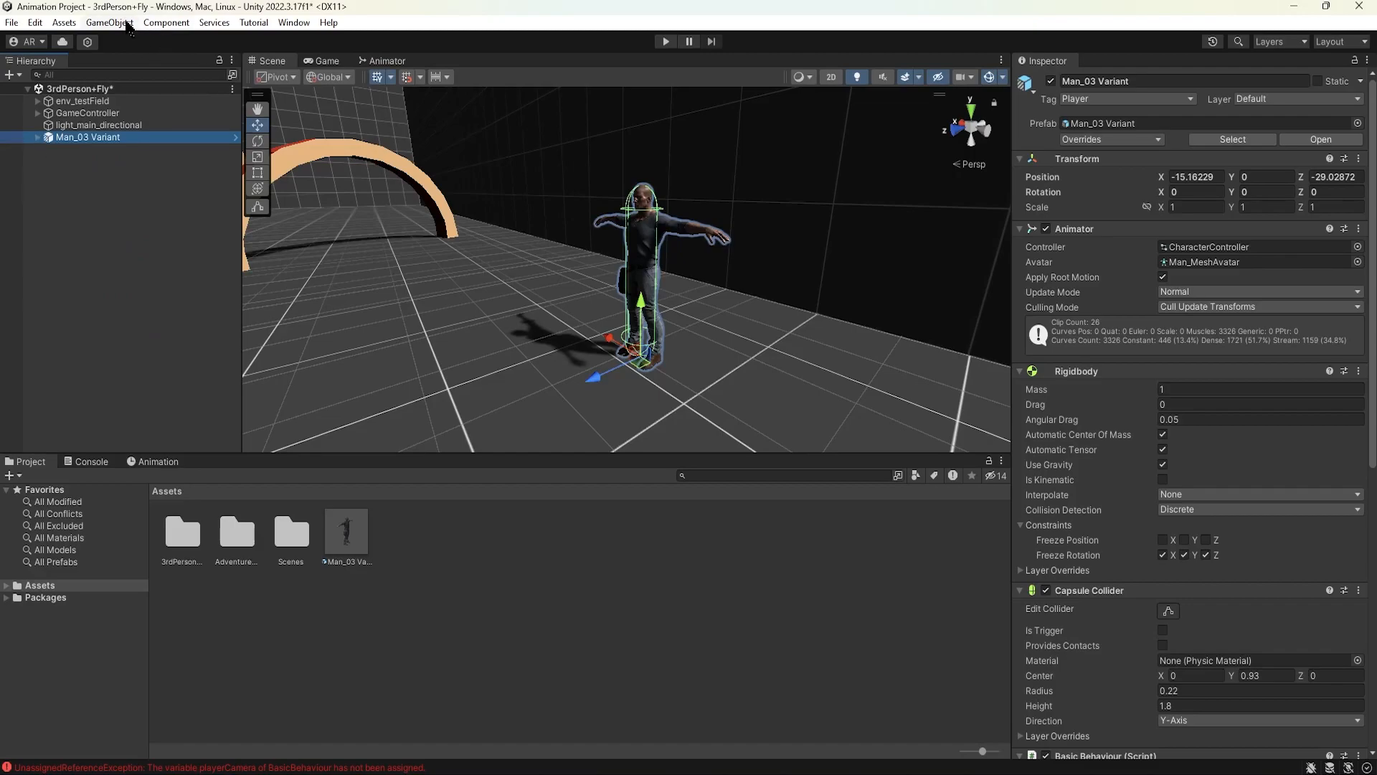
- Add a Camera and position it behind Man_03 Variant's head at about X -15.28, Y 1.72, Z -30.02
click(109, 22)
click(123, 206)
key(f)
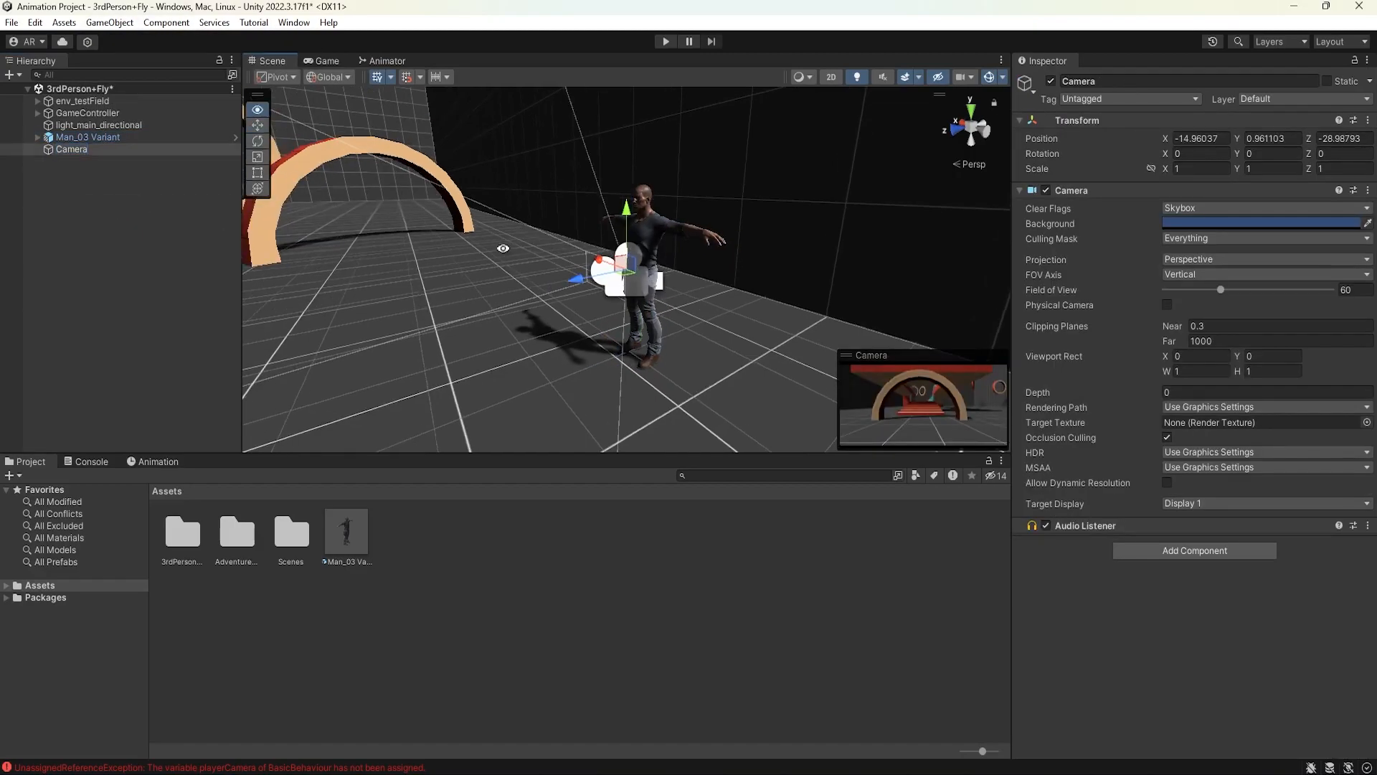
drag(571, 274, 664, 270)
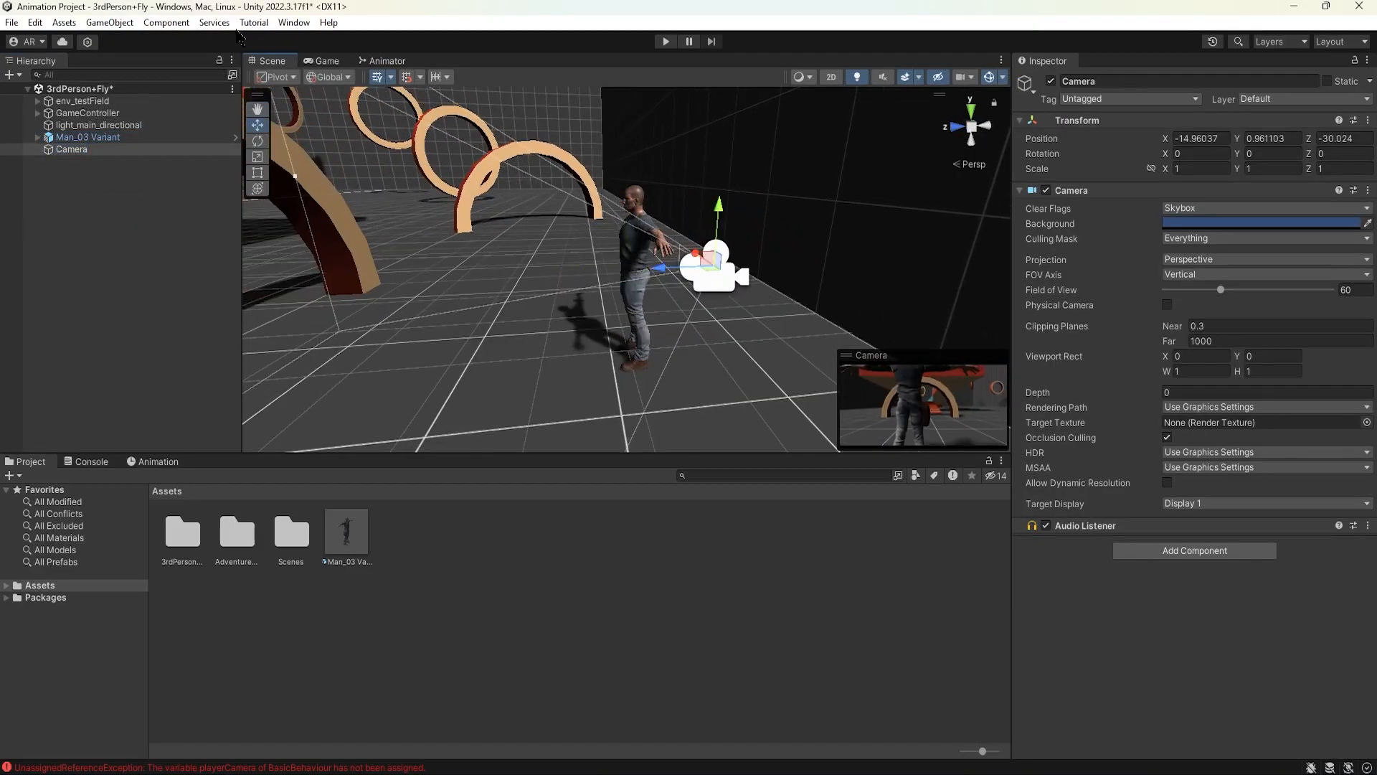
click(130, 23)
click(726, 215)
drag(726, 215, 739, 137)
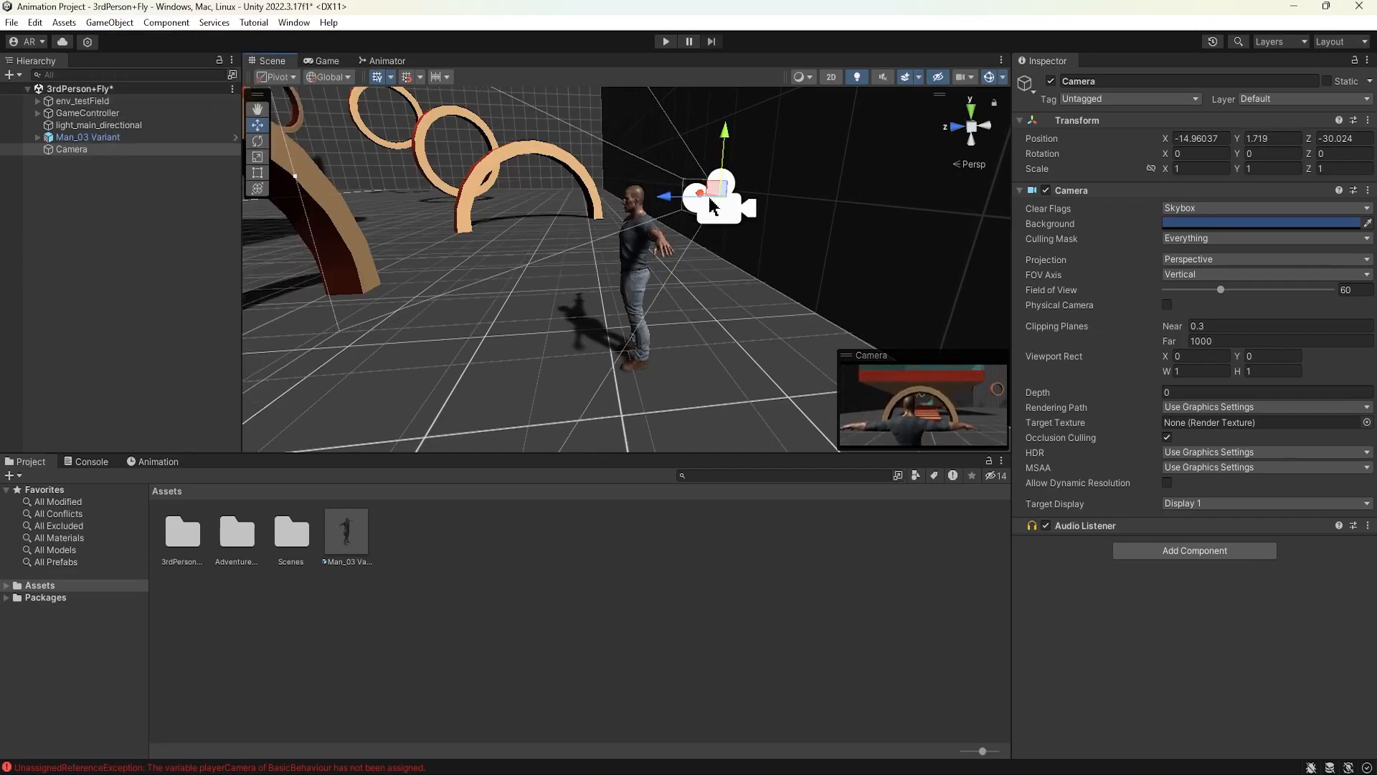
alt+drag(715, 205, 810, 285)
drag(669, 174, 692, 184)
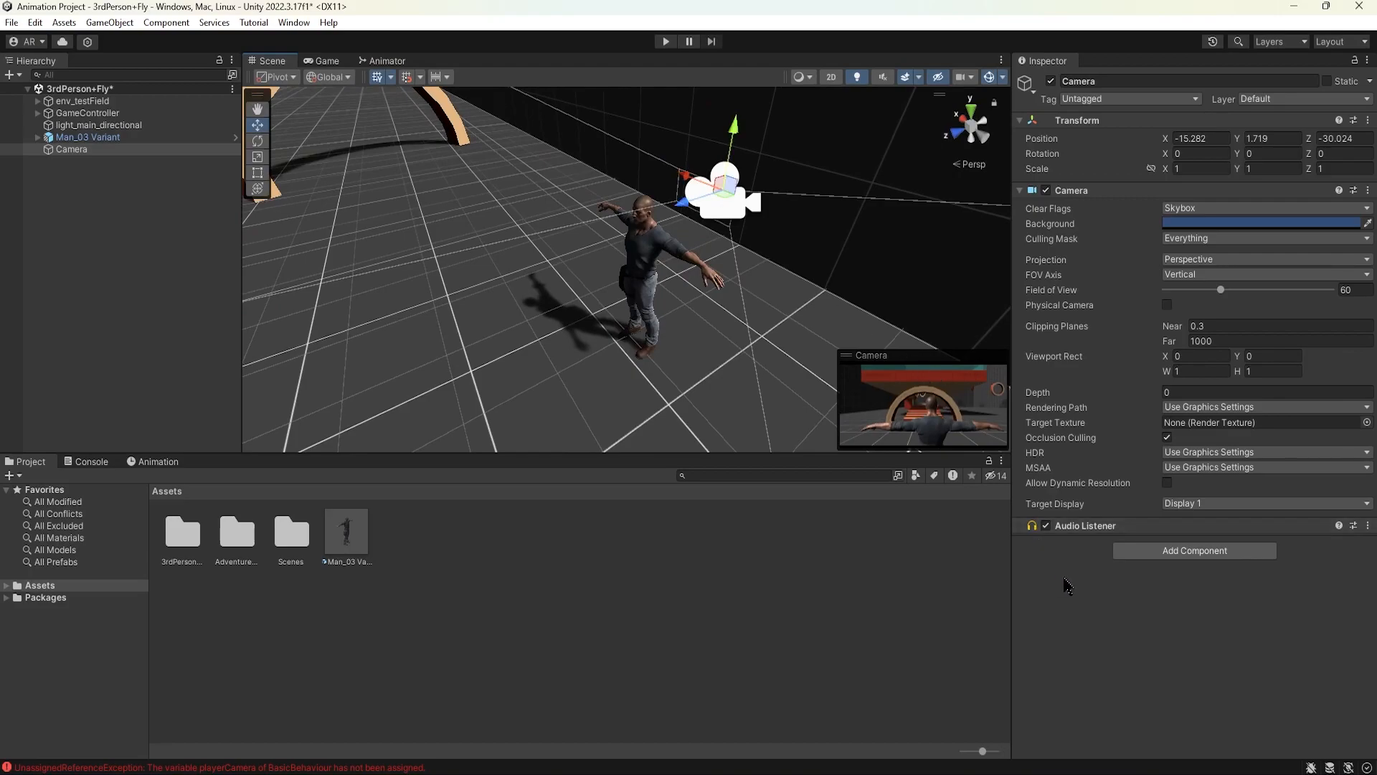
- Make the Camera a child of Man_03 Variant
click(14, 586)
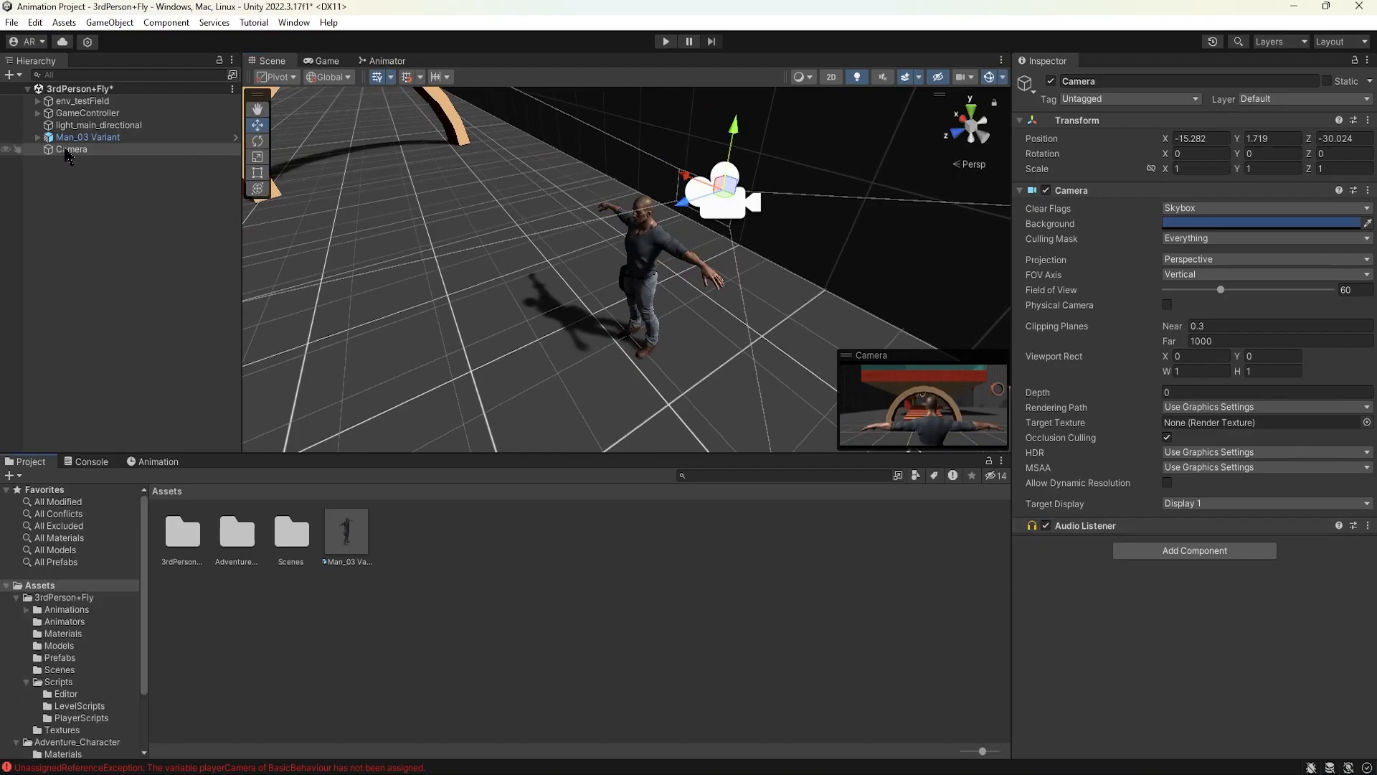
click(38, 137)
drag(71, 365, 107, 137)
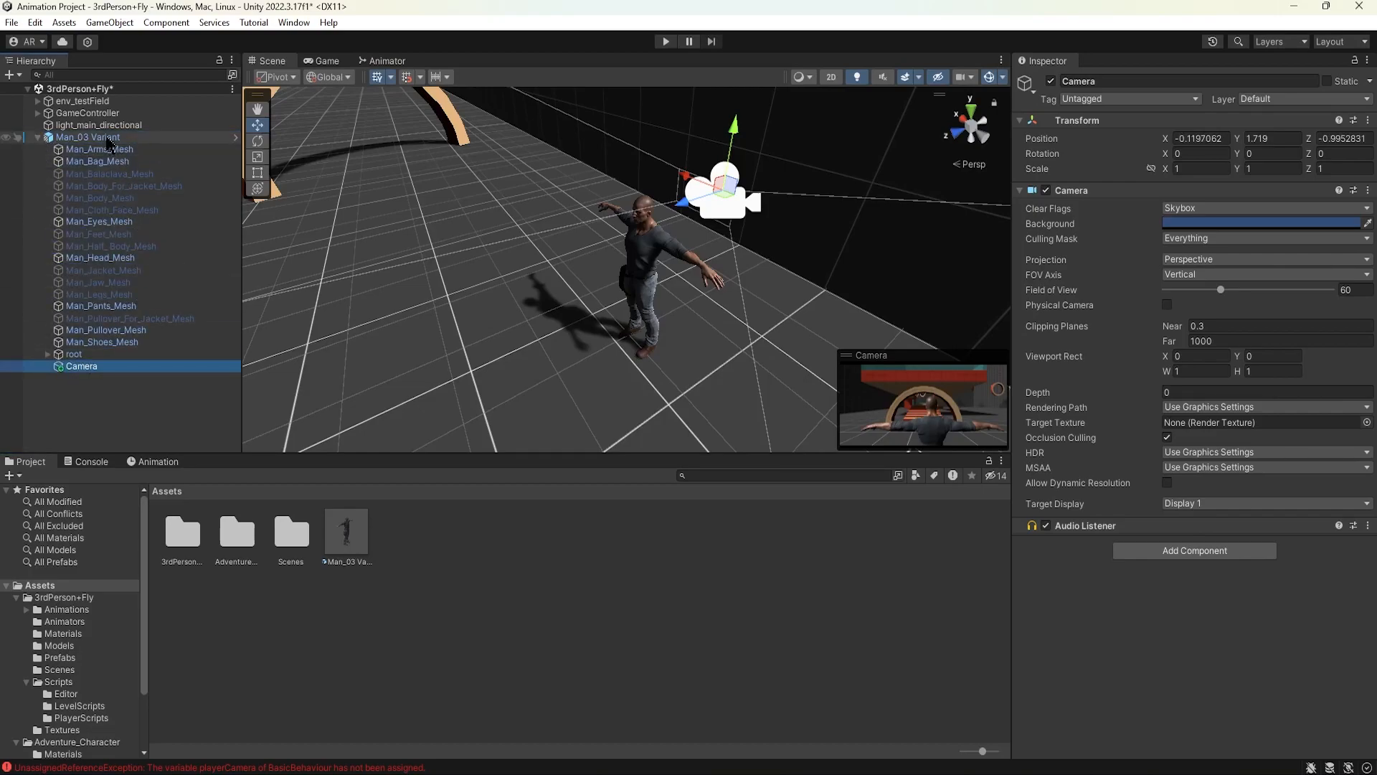
- Add the ThirdPersonOrbitCamBasic script from LevelScripts to Camera and assign Man_03 Variant as its Player
click(81, 369)
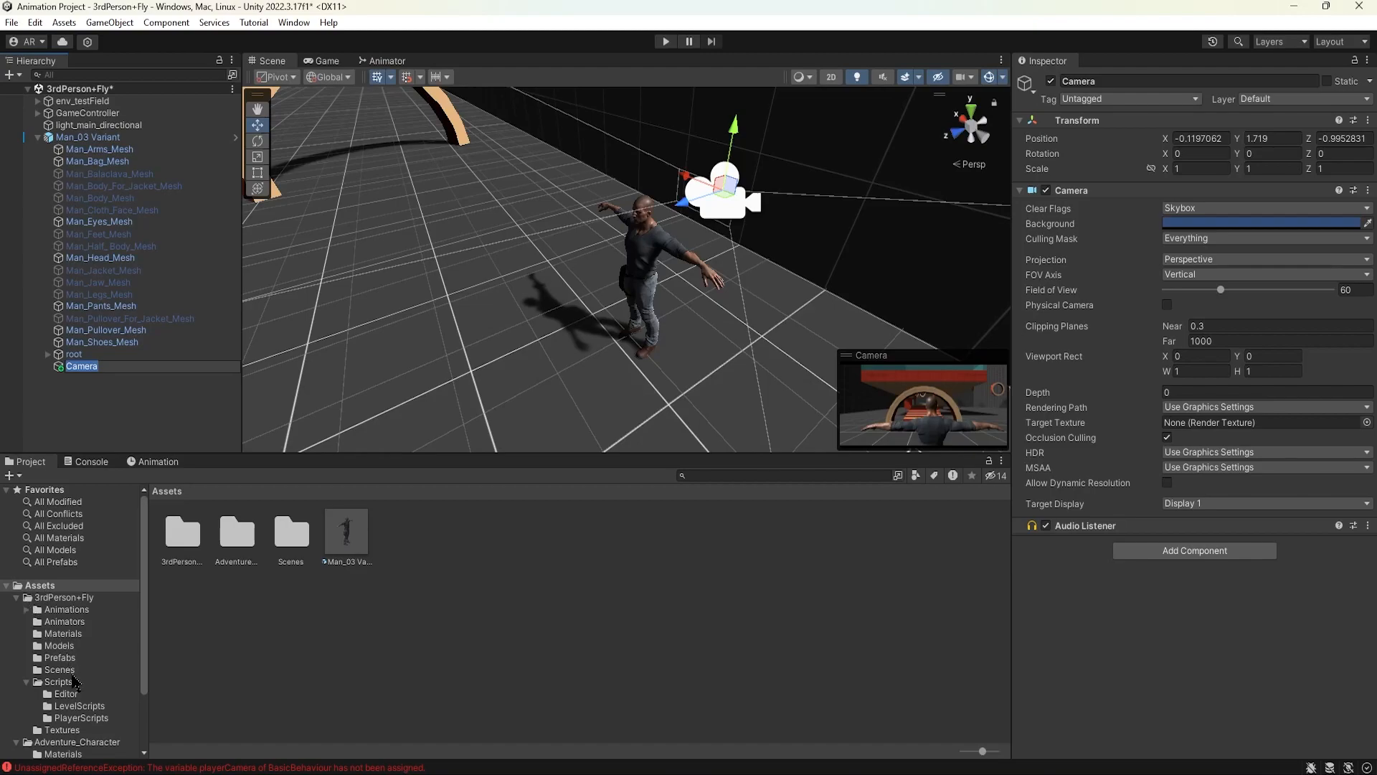
click(71, 683)
double_click(238, 535)
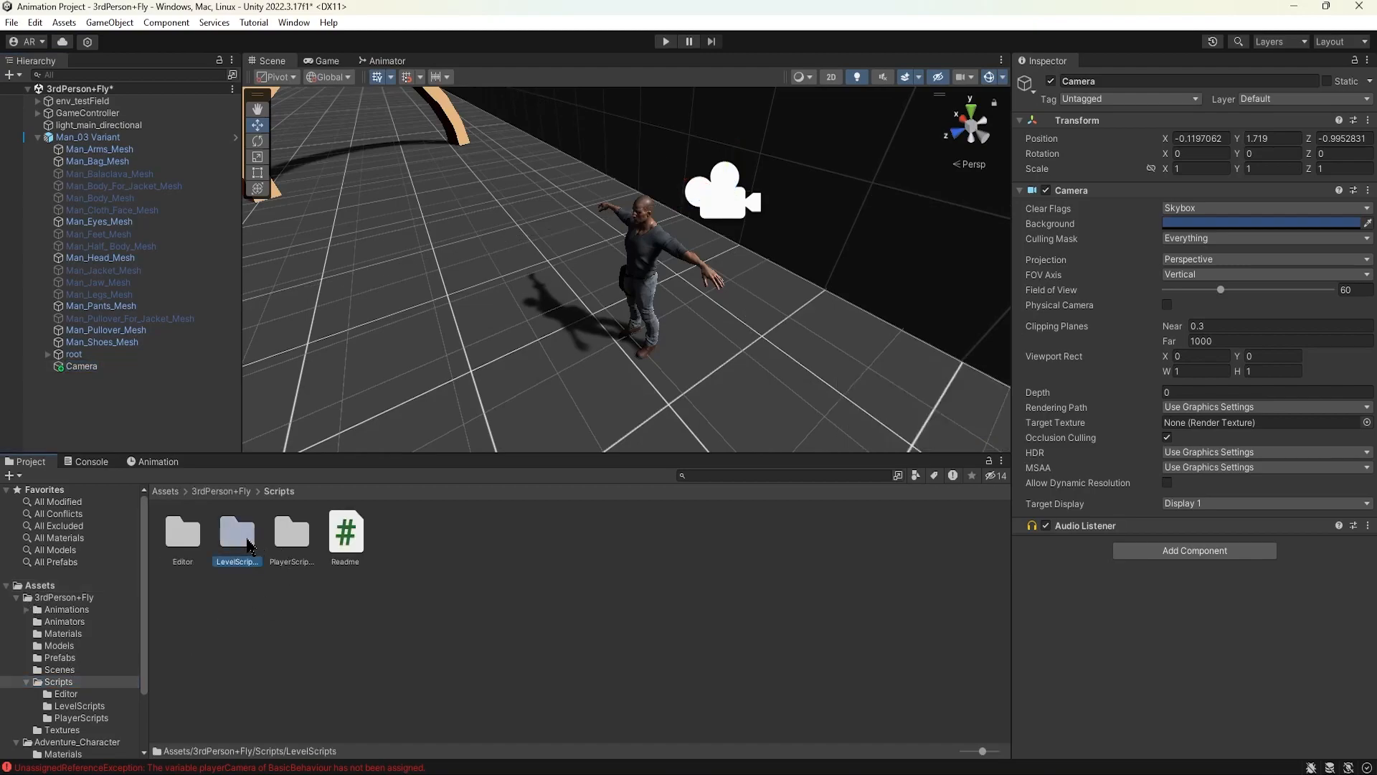
click(81, 366)
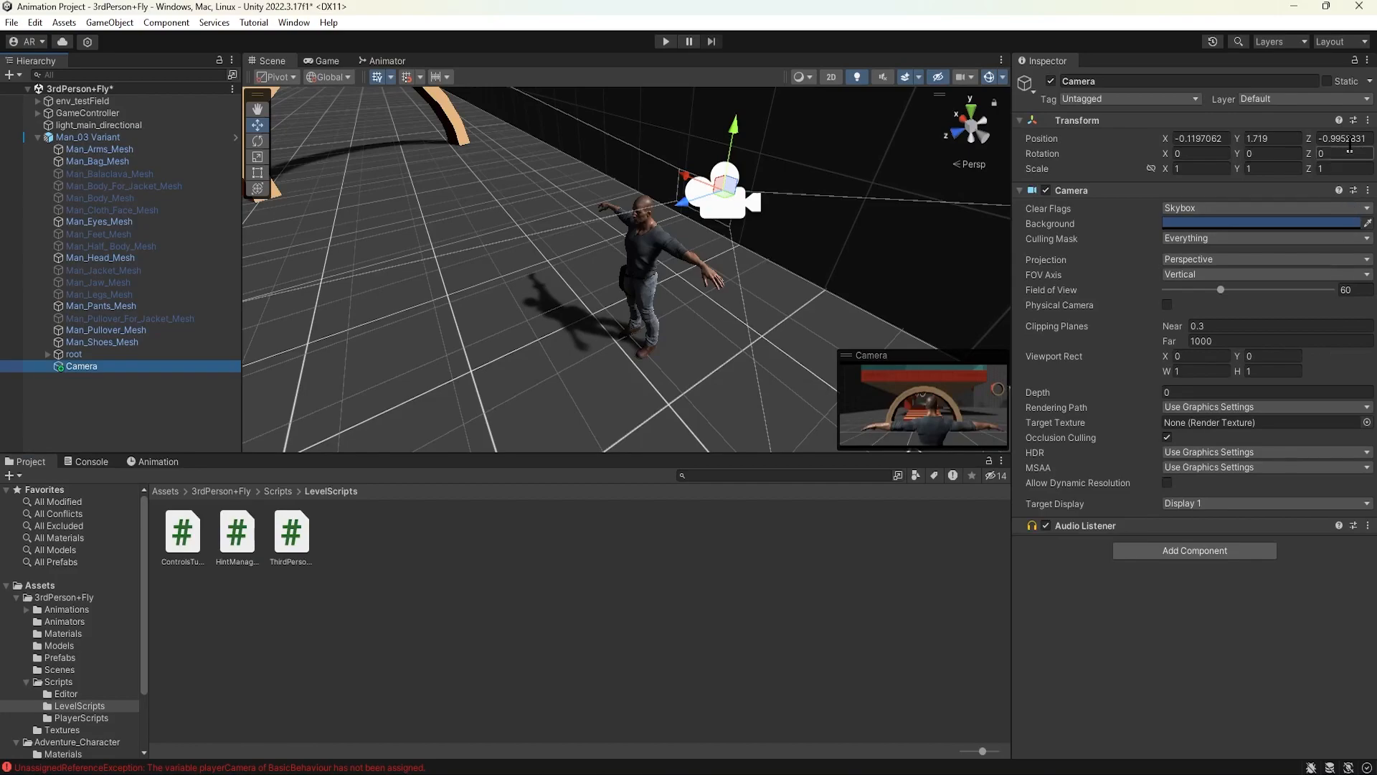
click(285, 540)
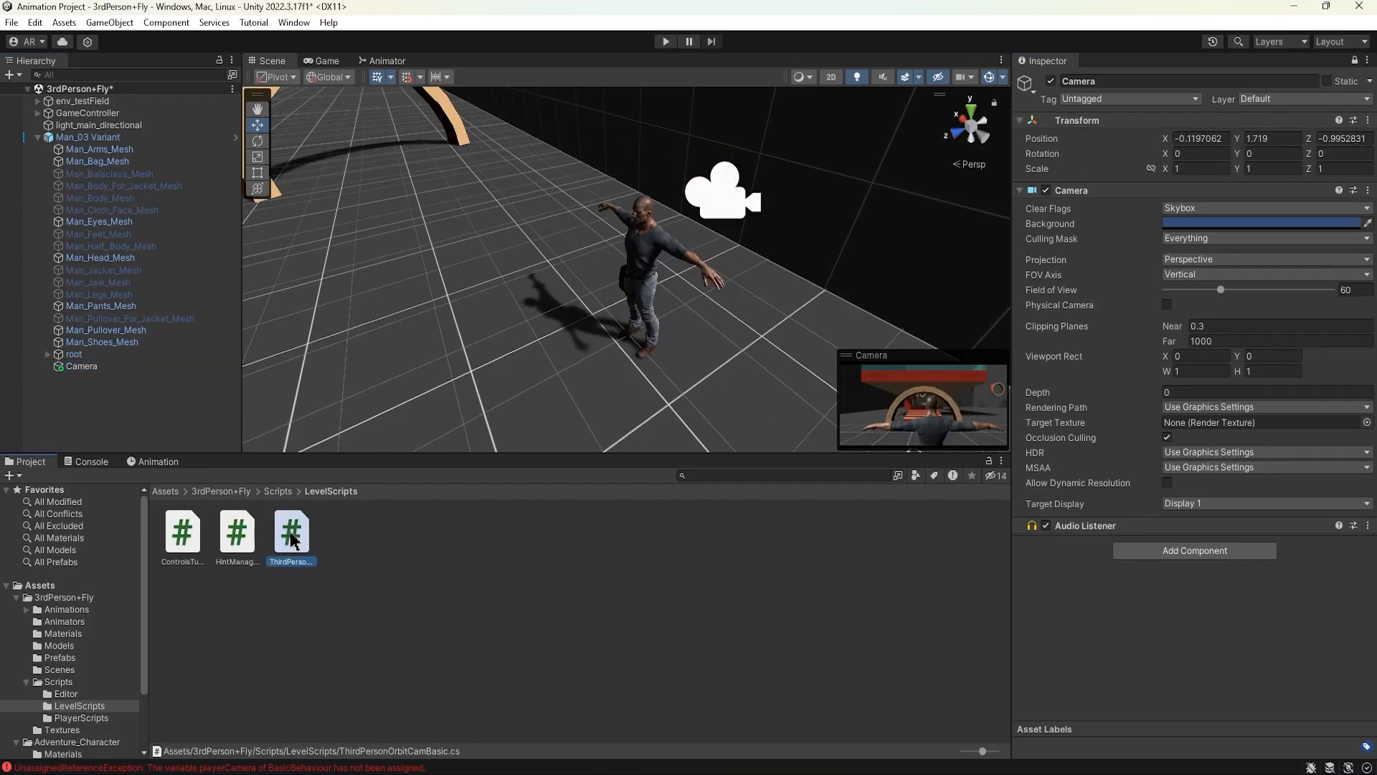
drag(291, 535, 1118, 576)
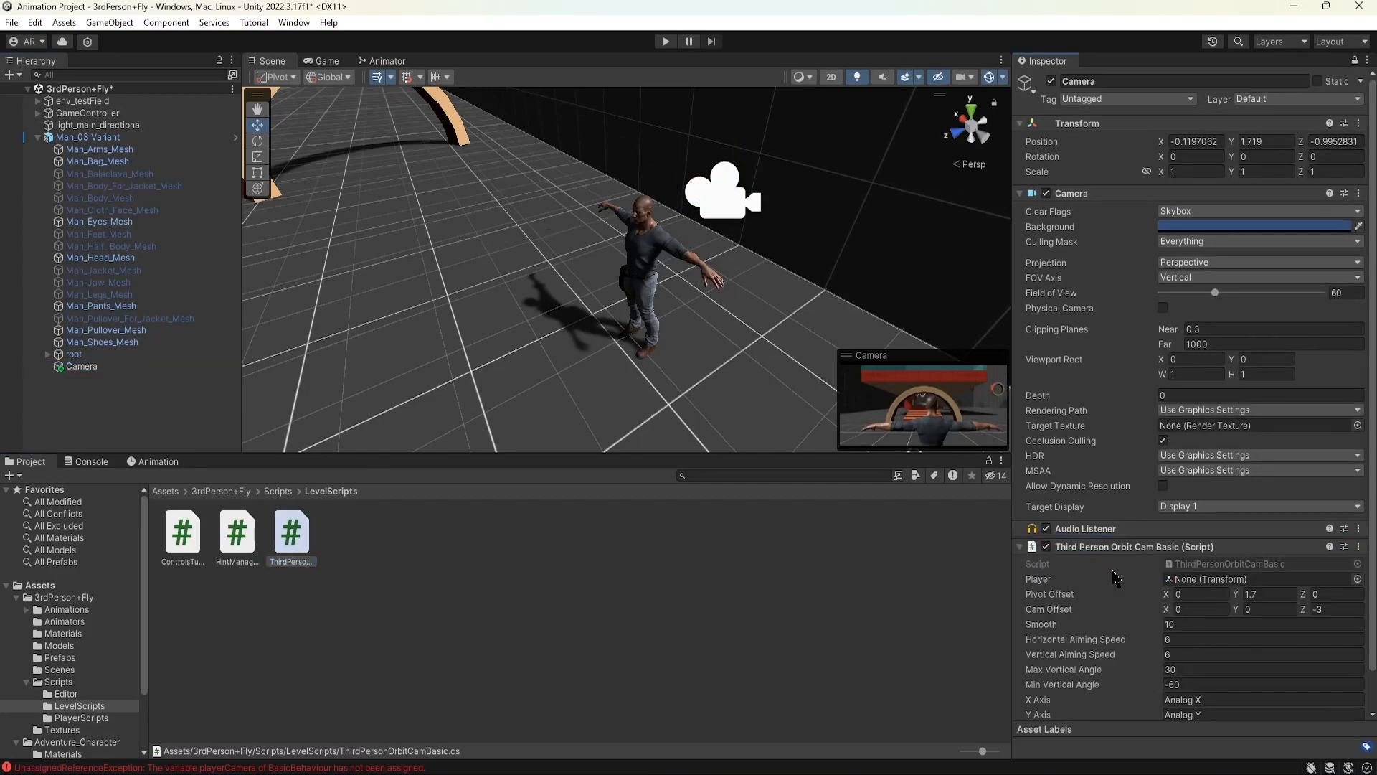
drag(81, 145, 1176, 579)
- Unlock the Inspector and assign Camera as the Player Camera of Man_03 Variant's Basic Behaviour script
click(71, 137)
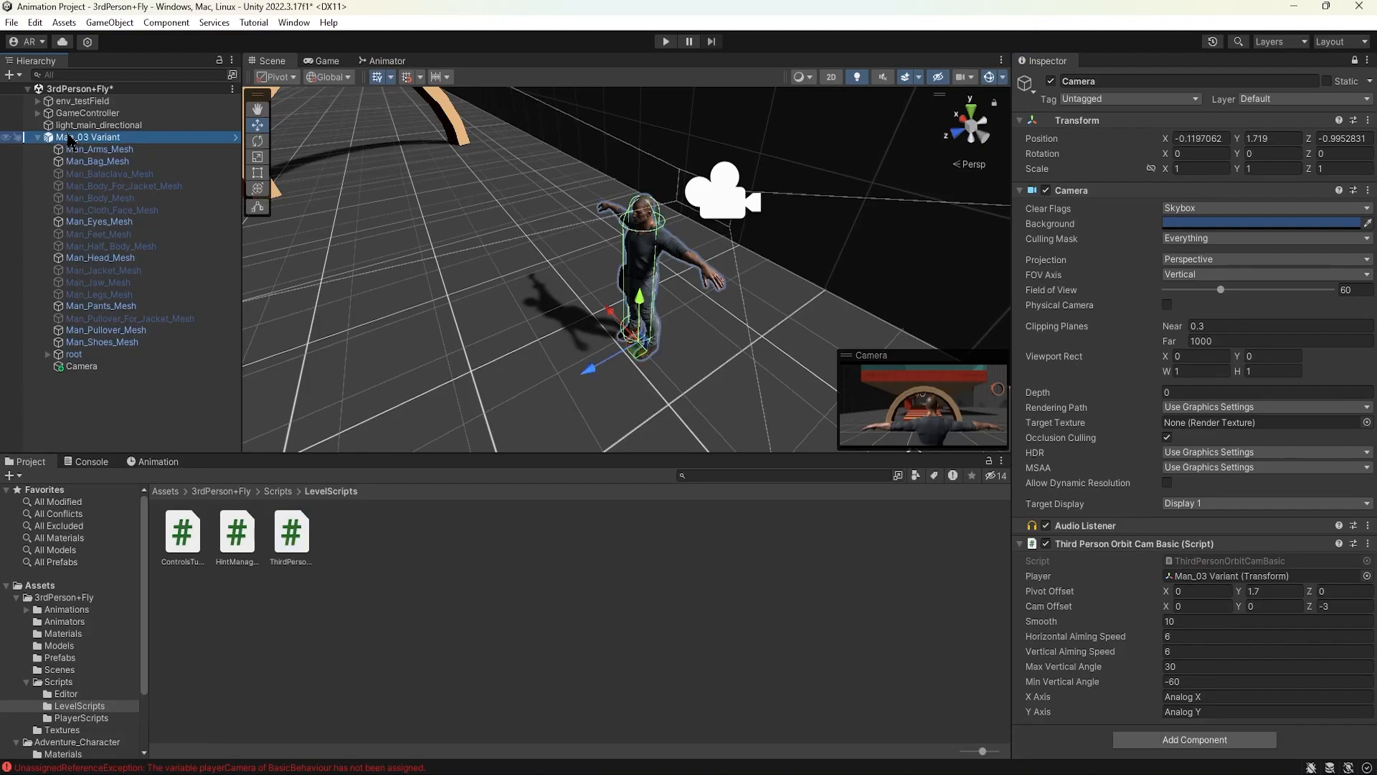
click(1355, 60)
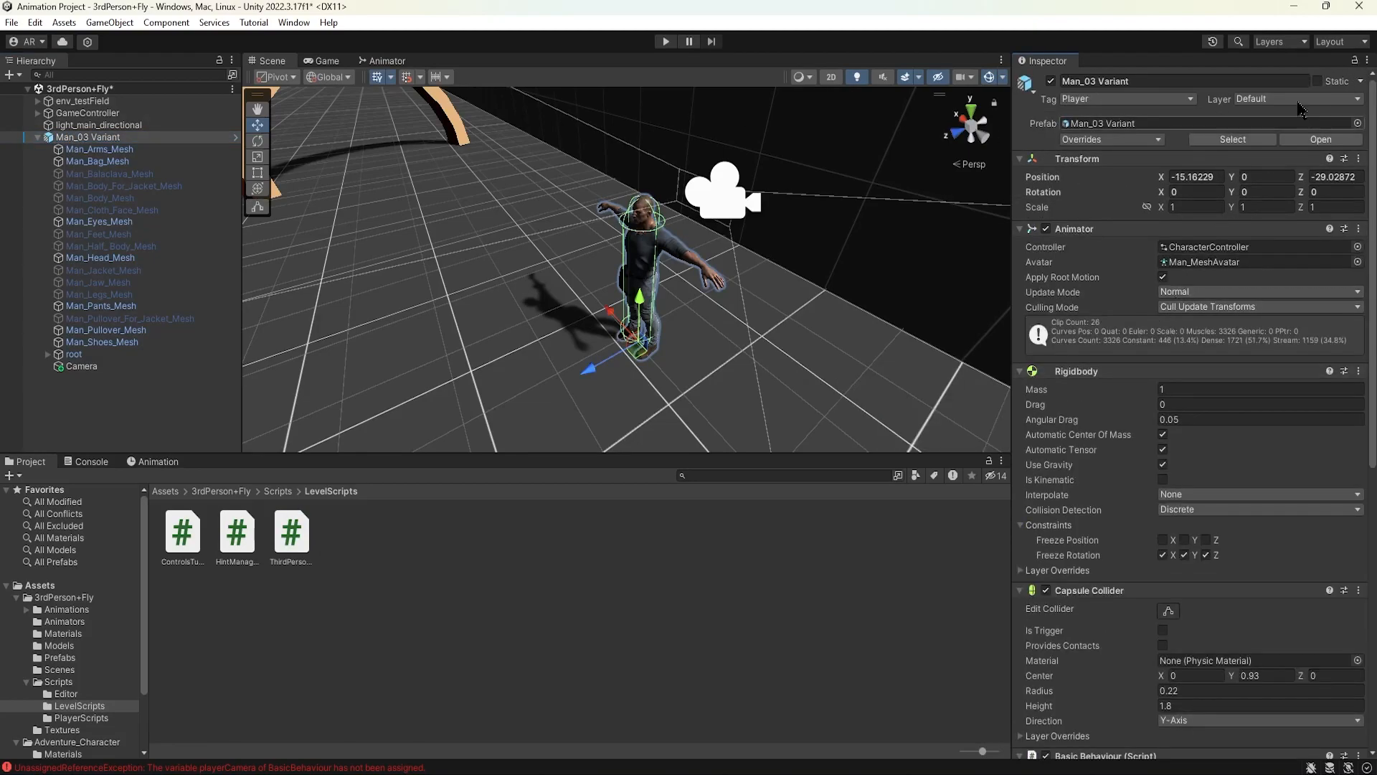
scroll(1121, 348, down, 6)
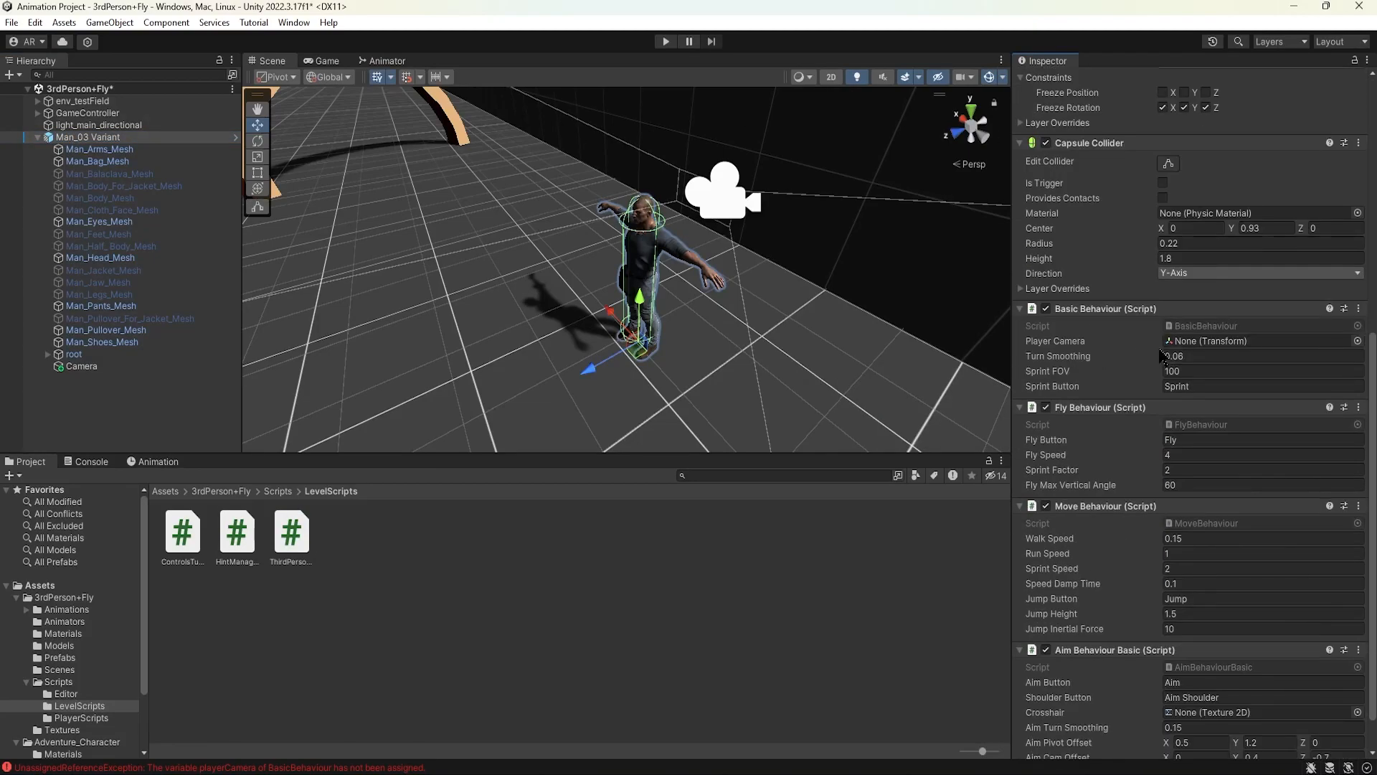
drag(81, 366, 1223, 345)
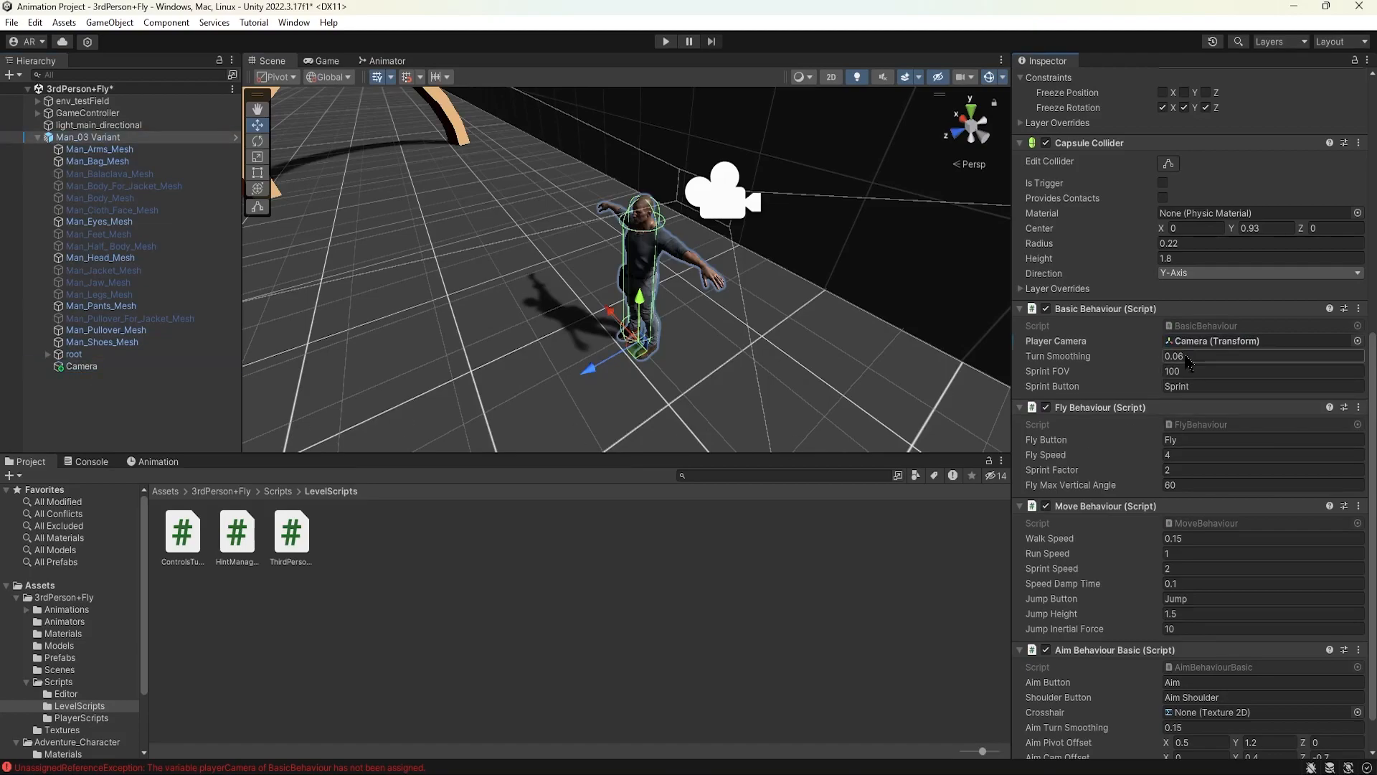
- Play-test the scene by running Man_03 Variant up the stairs, along the walkway and up the ramp to the upper platform
click(666, 41)
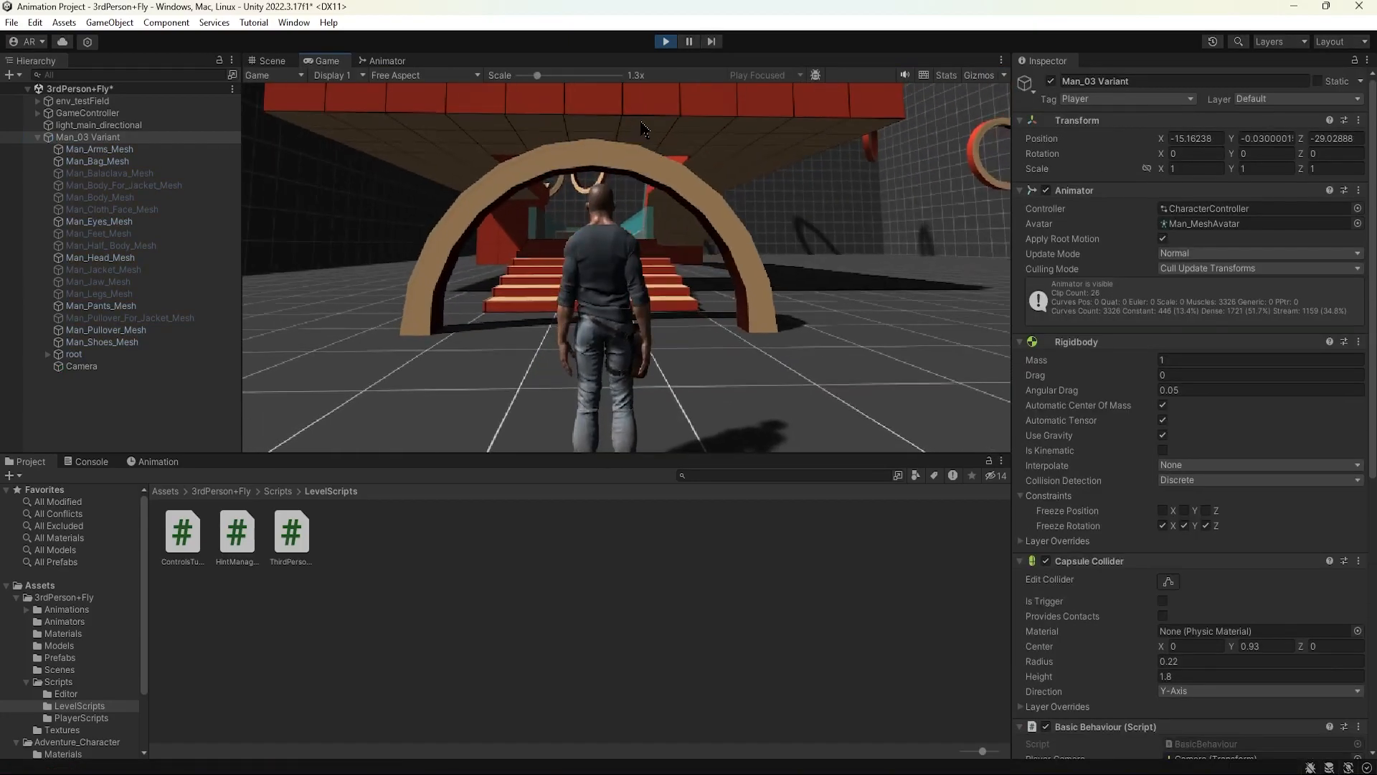
key(w)
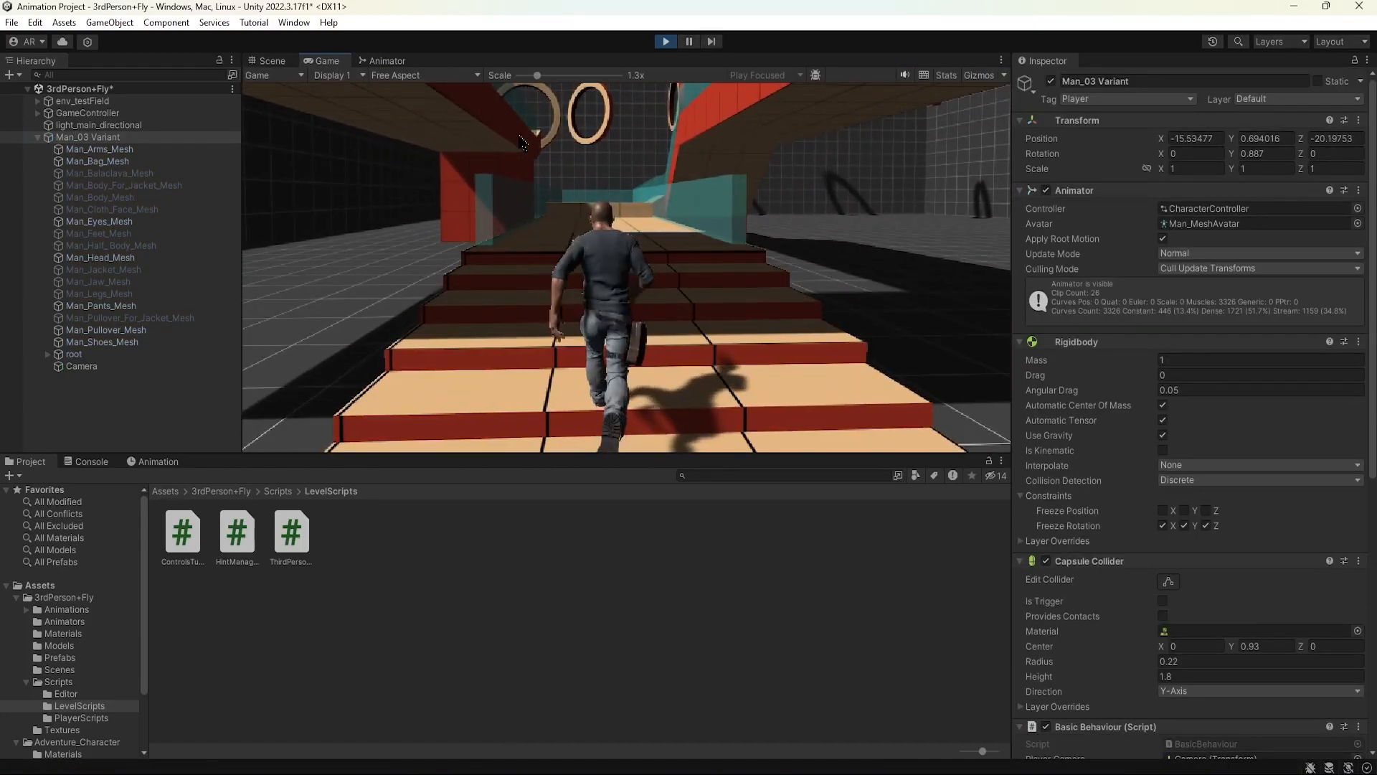
key(w)
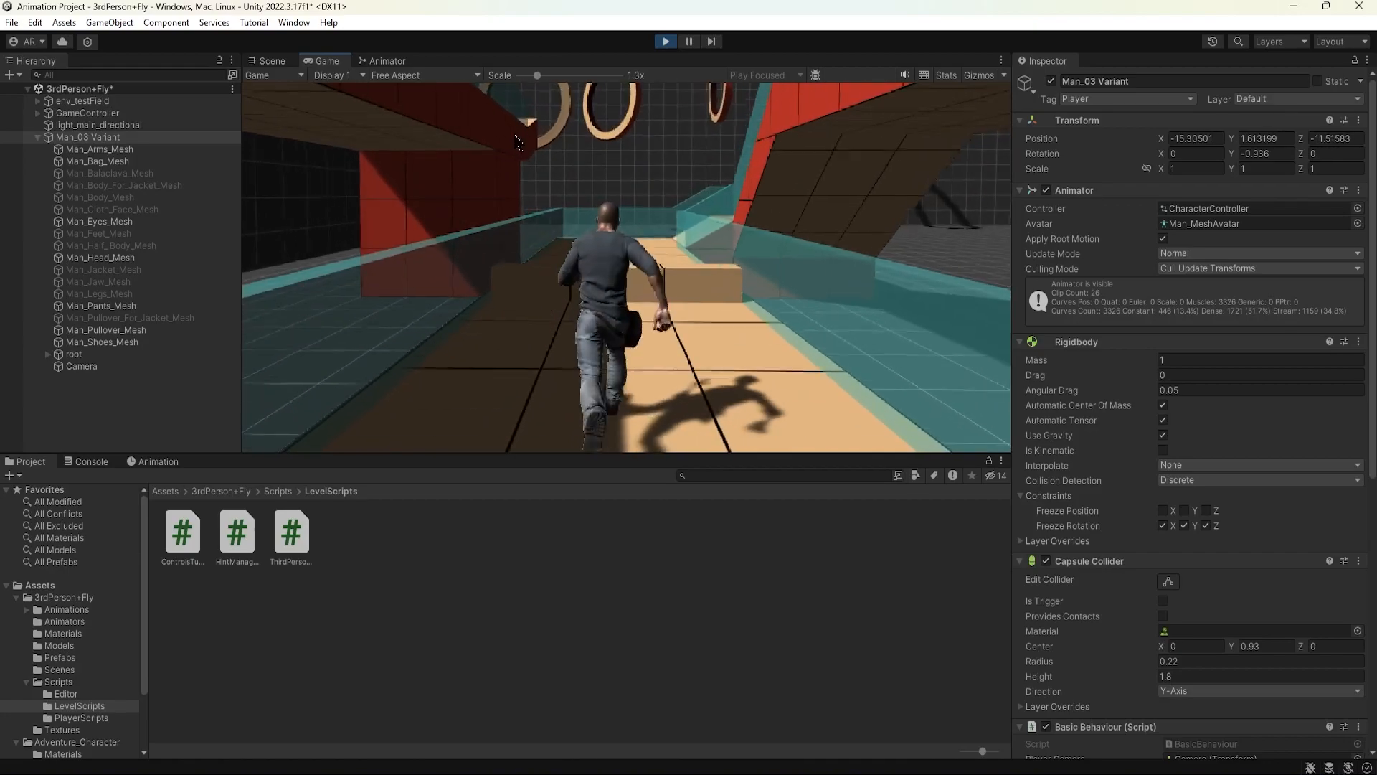
key(w)
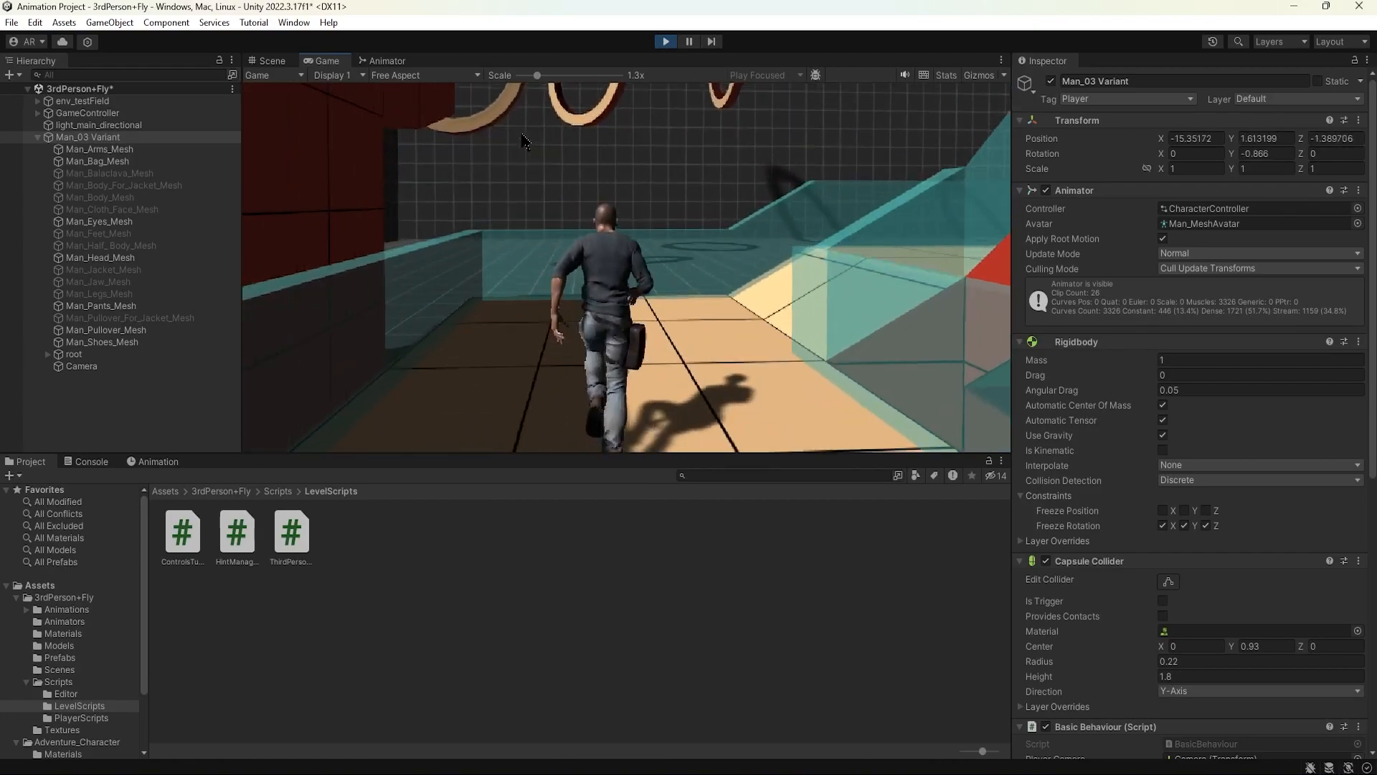
key(w)
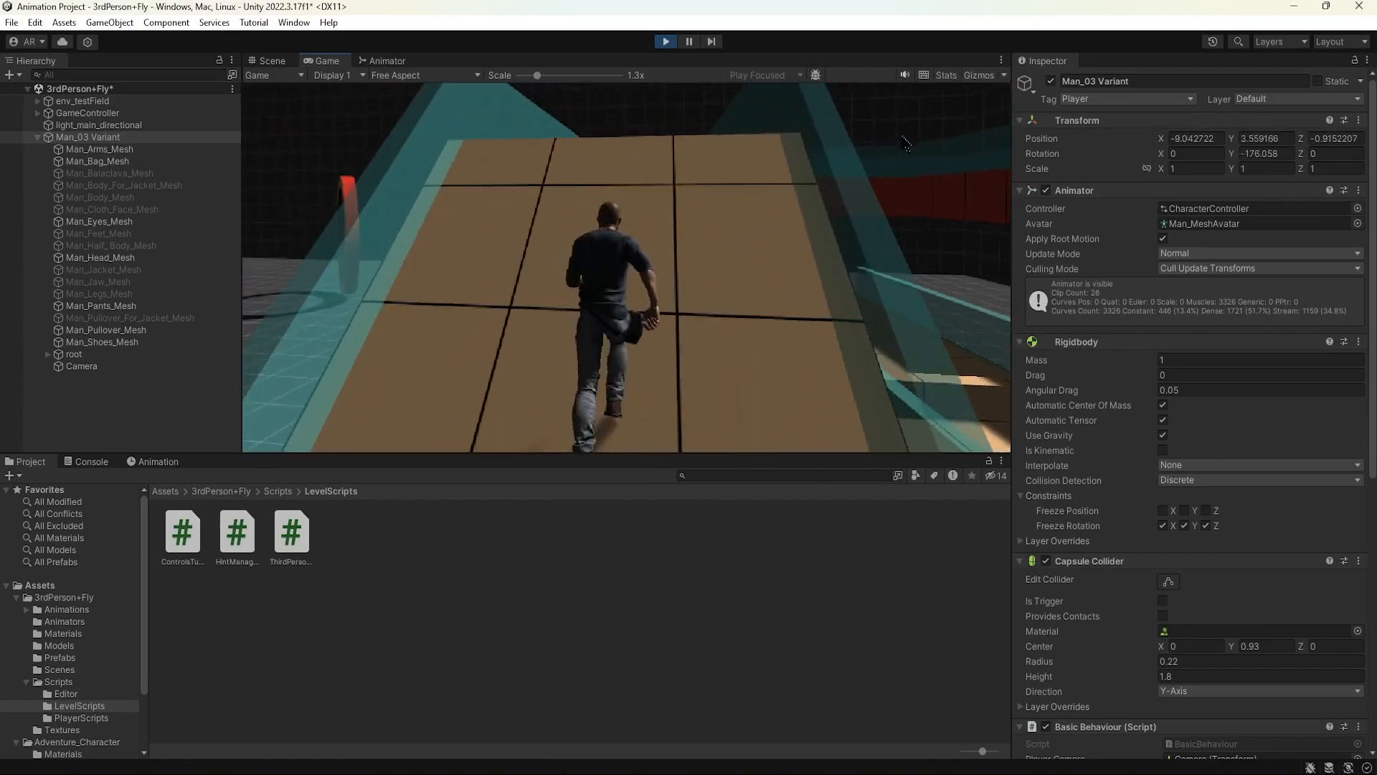
key(w)
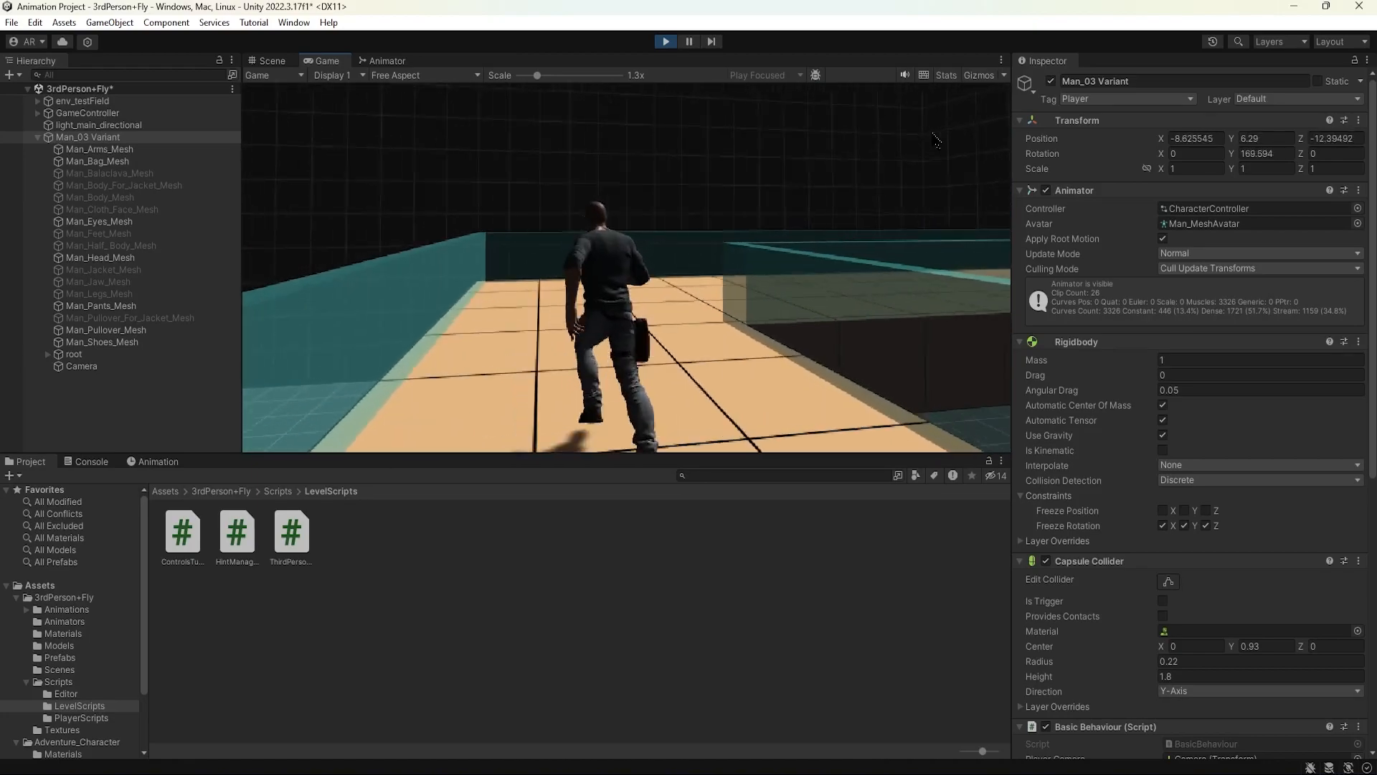
key(w)
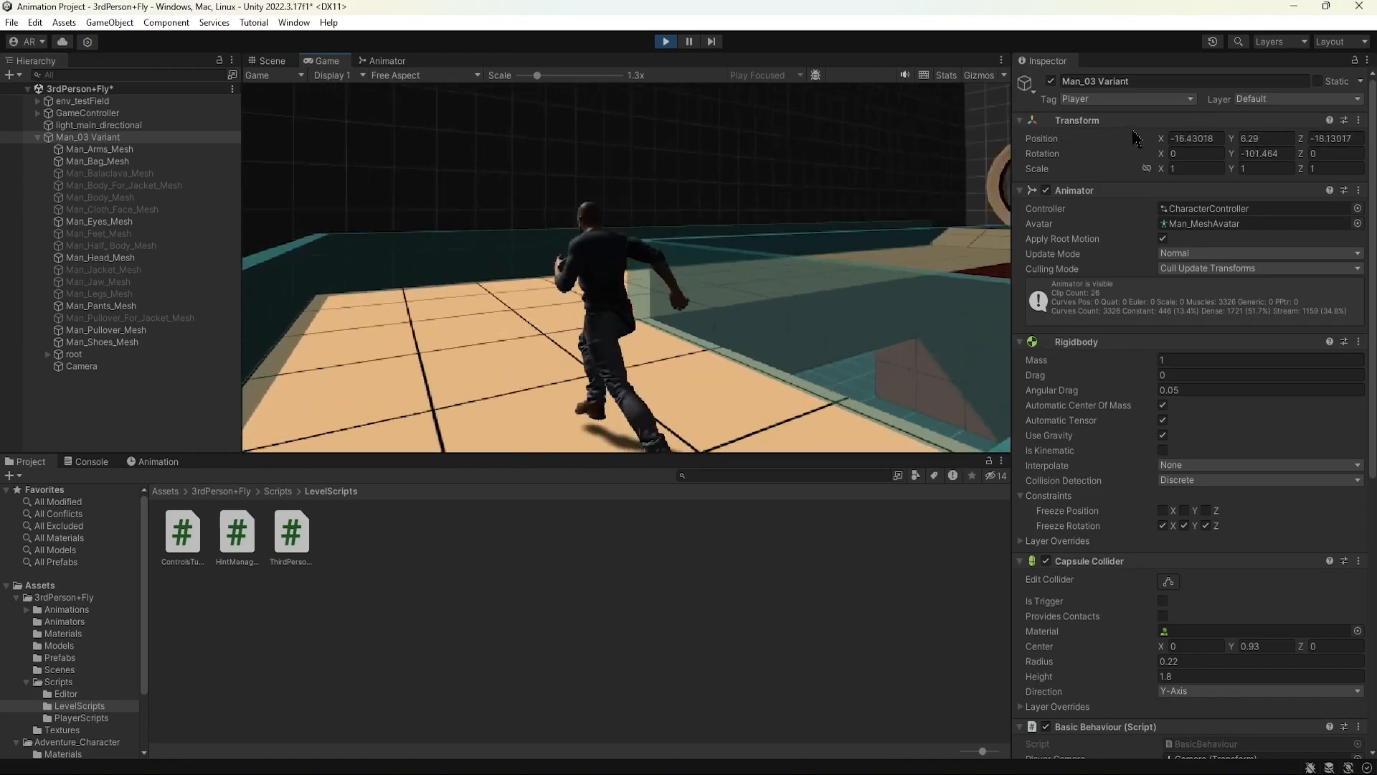
- Switch Man_03 Variant to fly mode off the upper platform and fly it forward through the course of rings
key(w)
key(f)
key(w)
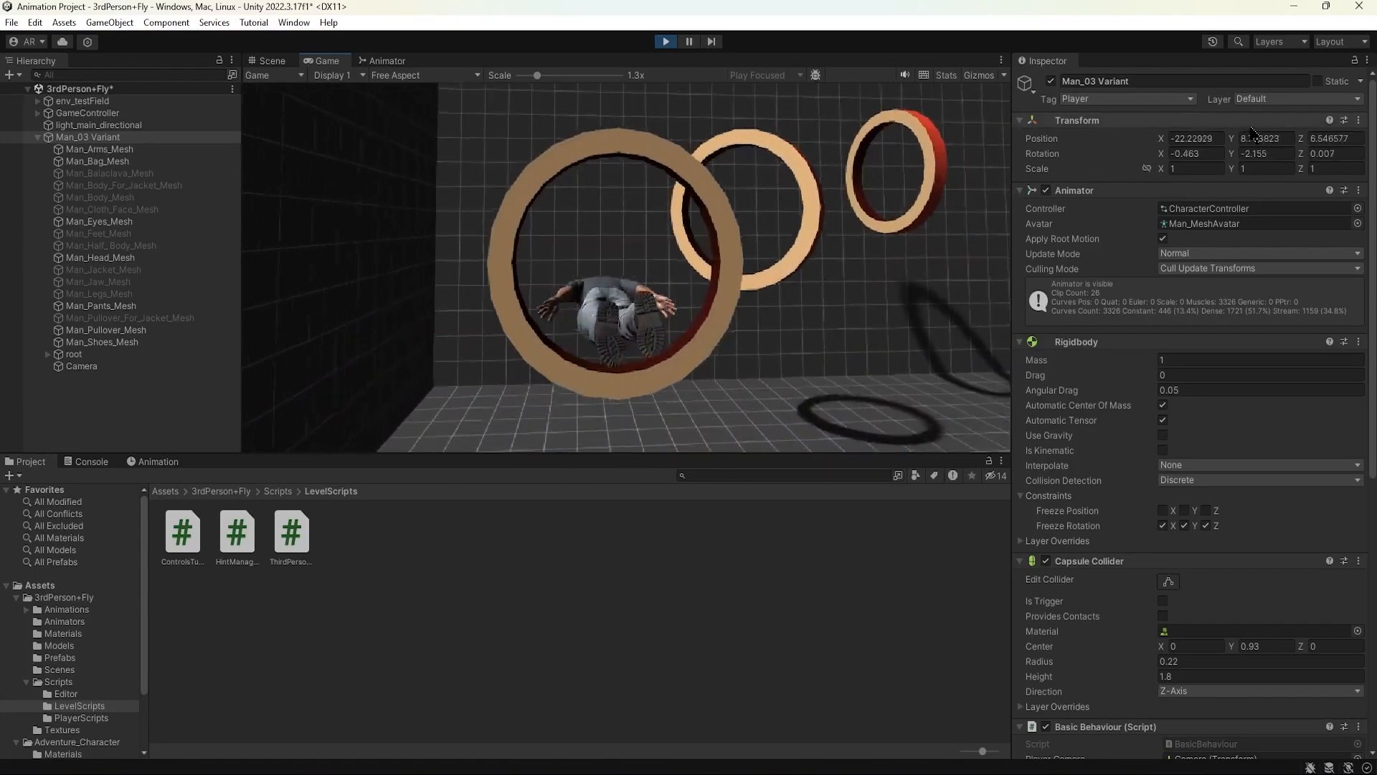
key(w)
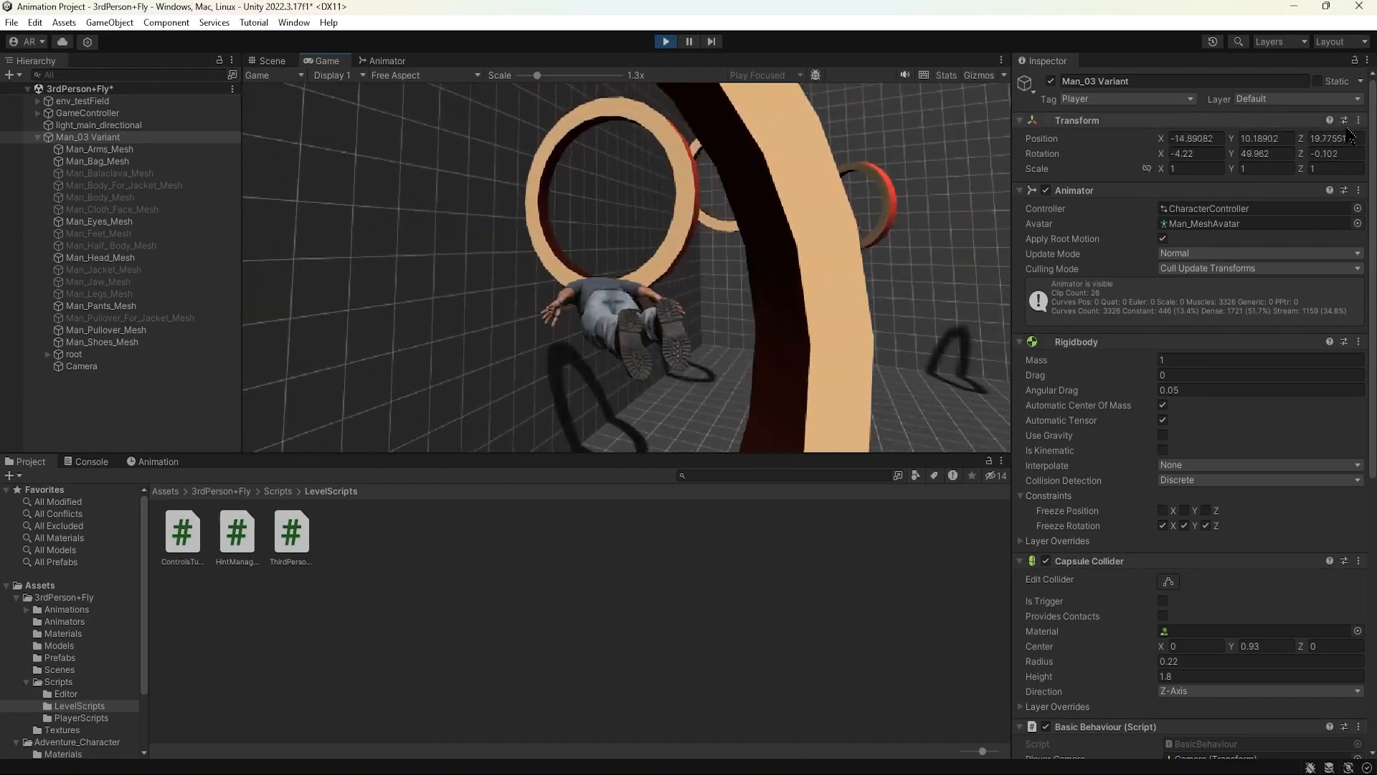